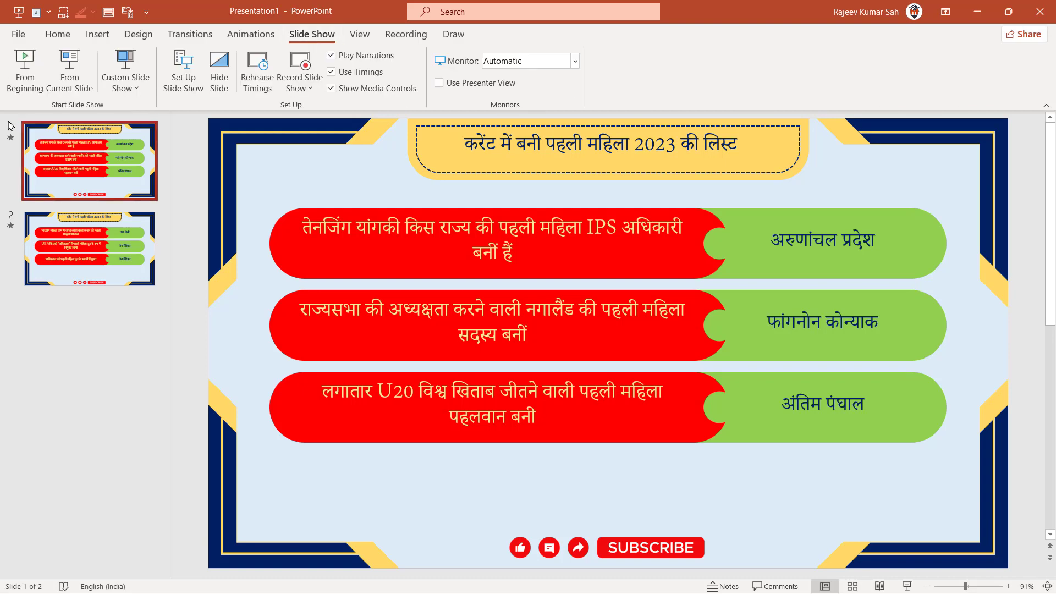
Play the General Awareness quiz slideshow from the beginning to watch the animated rows
left_click(25, 72)
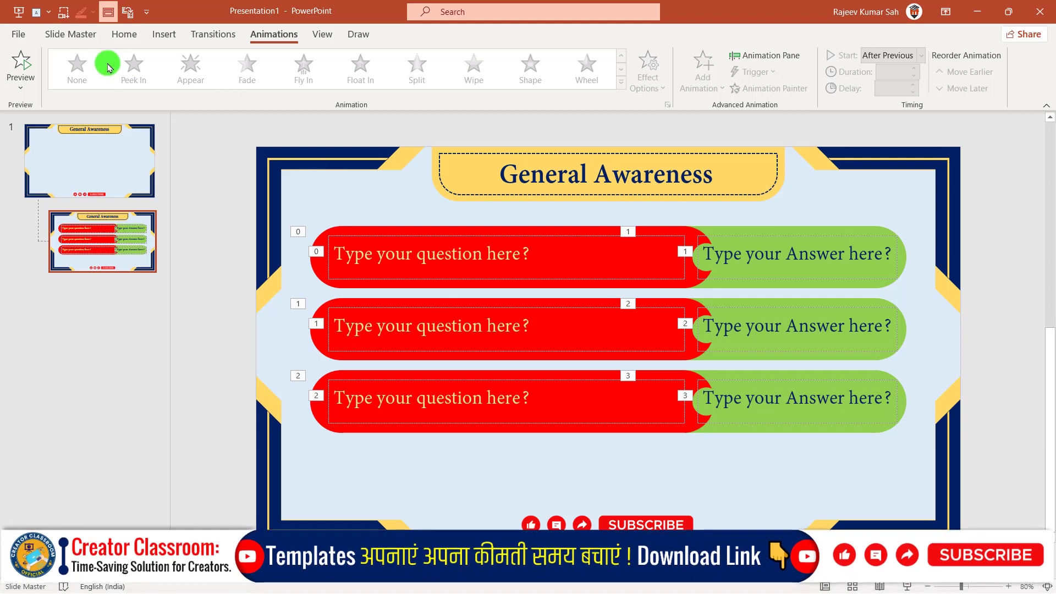
Close Master View and reset the slide so it picks up the quiz layout's placeholders
left_click(74, 35)
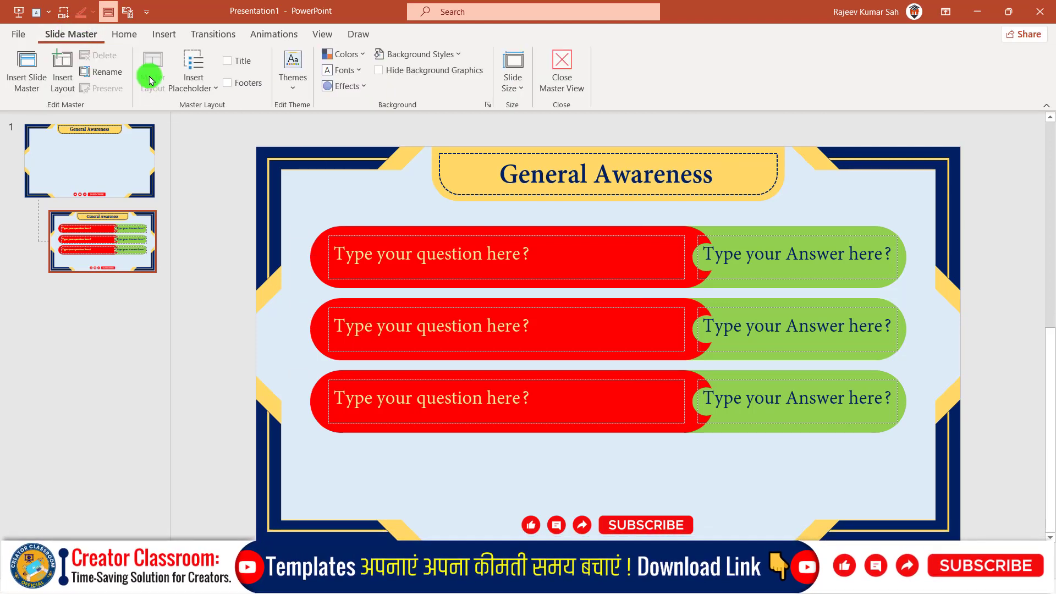
left_click(563, 62)
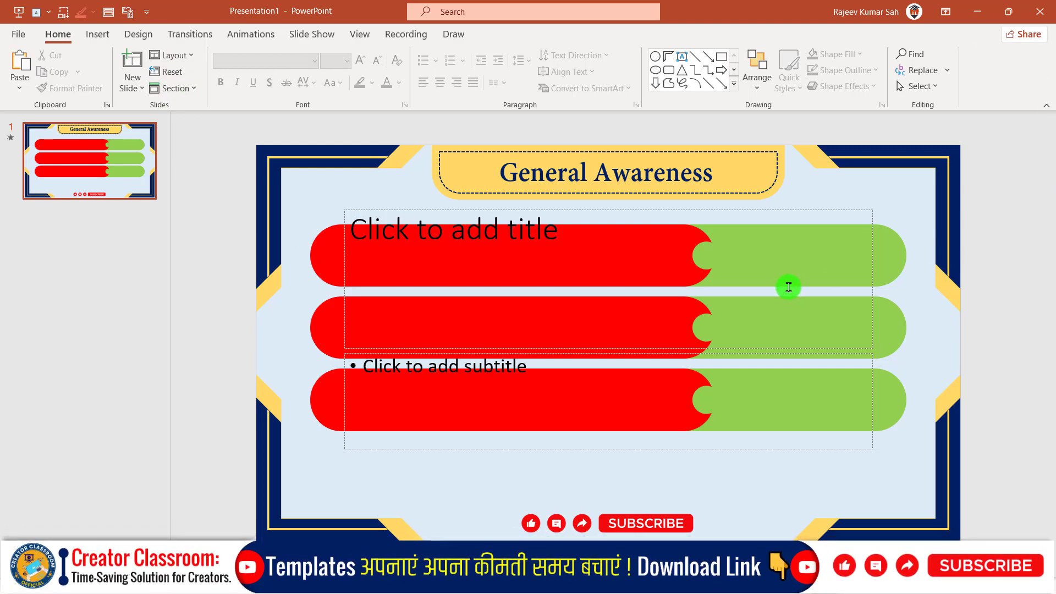
left_click(166, 71)
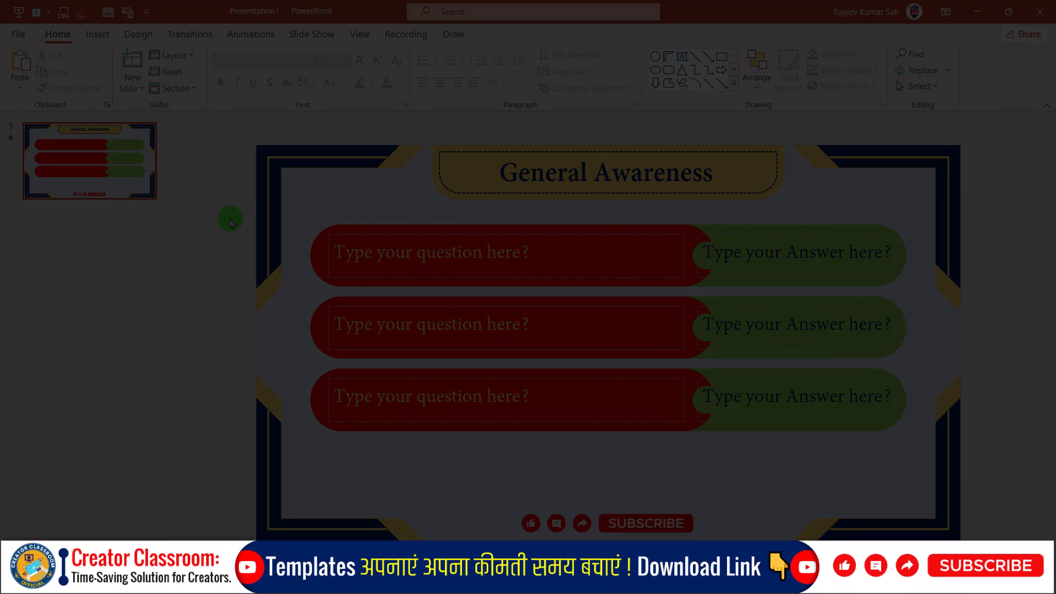
mouse_move(529, 580)
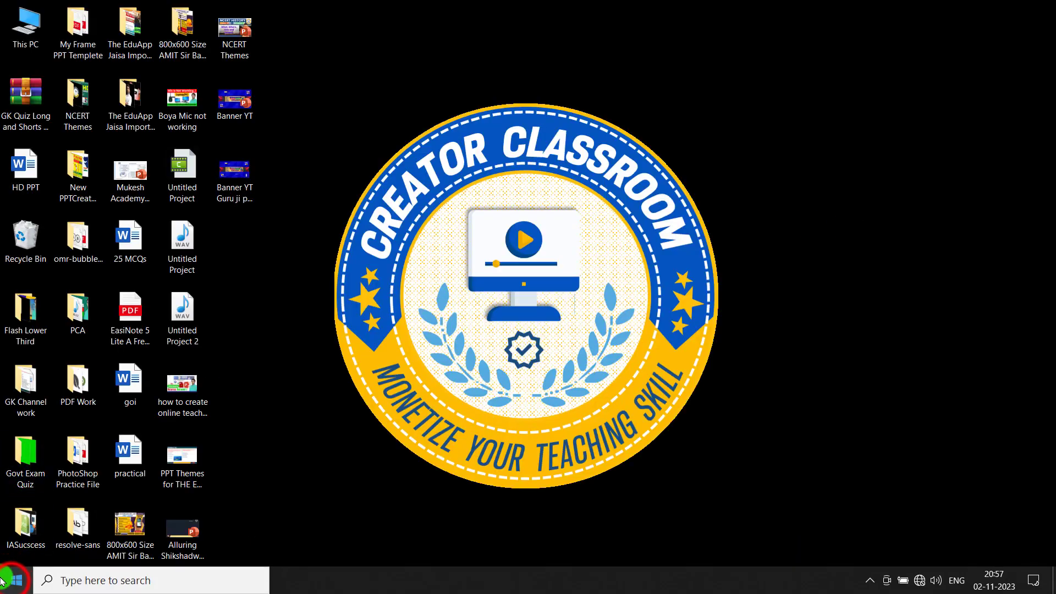
Launch PowerPoint from the Windows Start menu
left_click(12, 583)
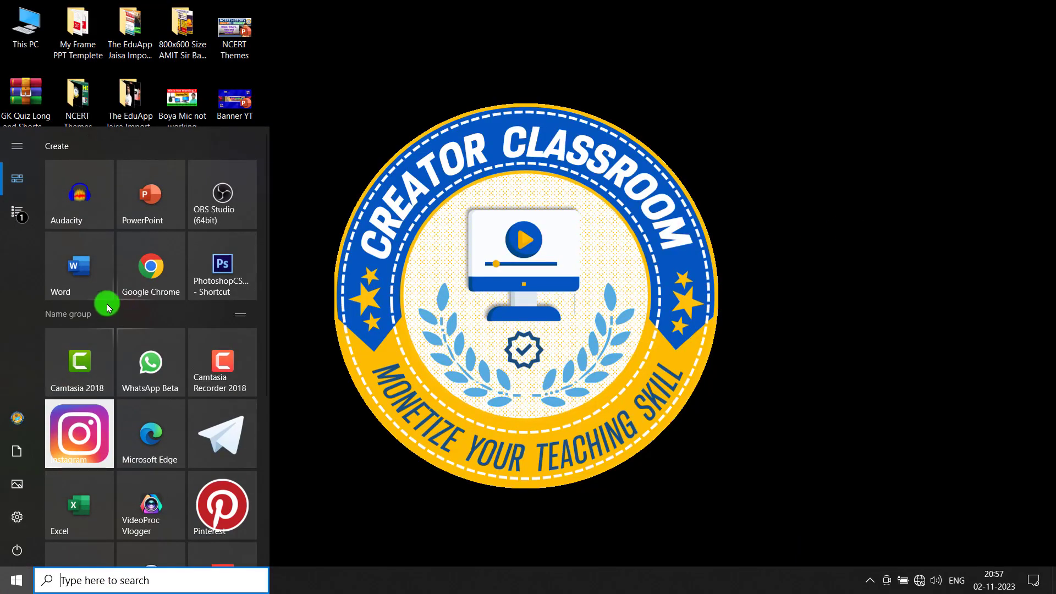
left_click(148, 200)
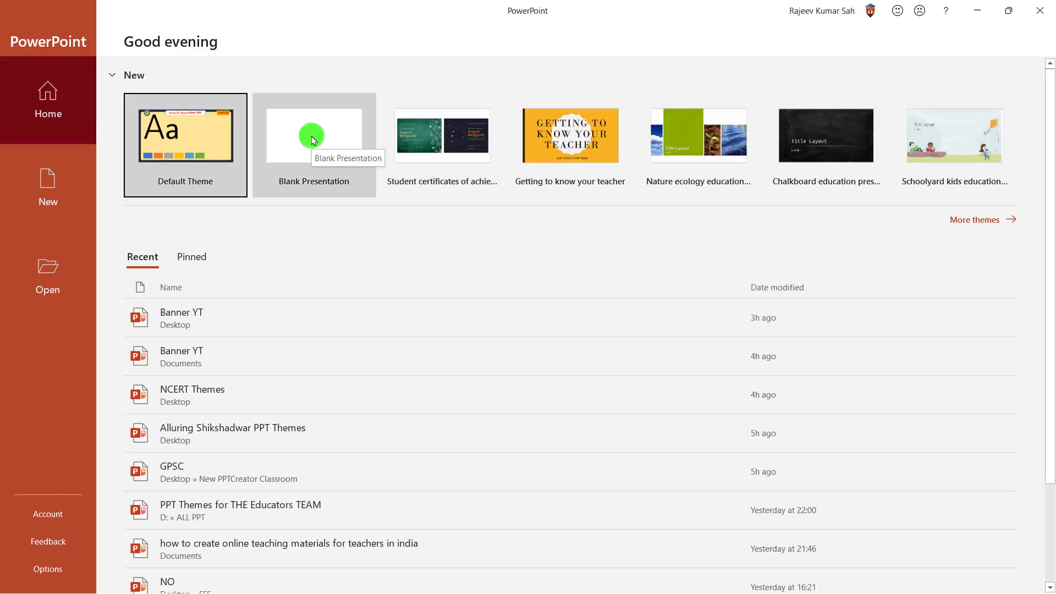
Start Presentation1 as a blank presentation with one empty title slide
left_click(310, 136)
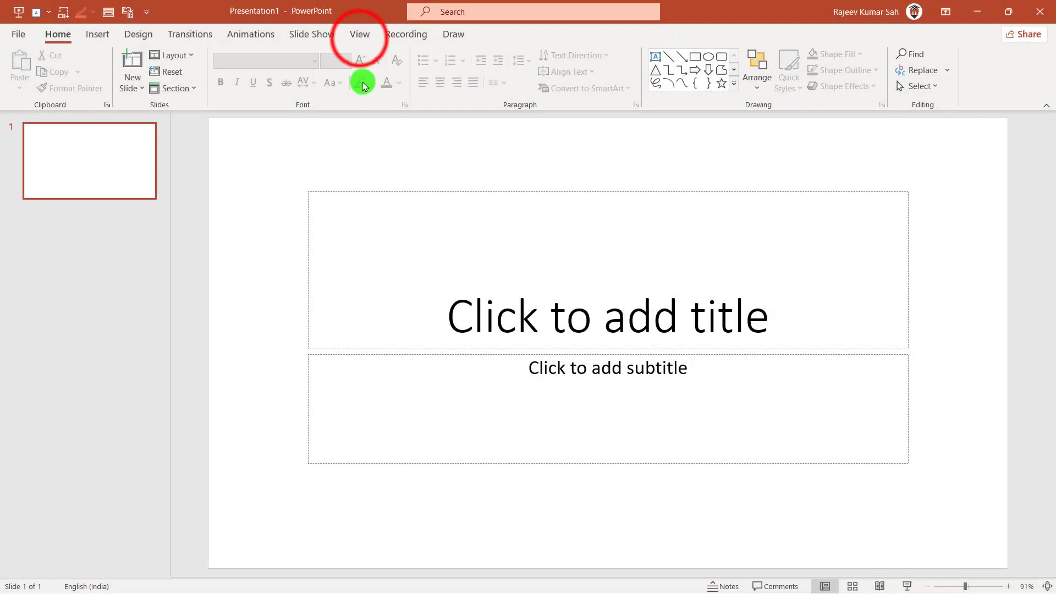
Enter Slide Master view and delete every layout below Title Slide
left_click(361, 35)
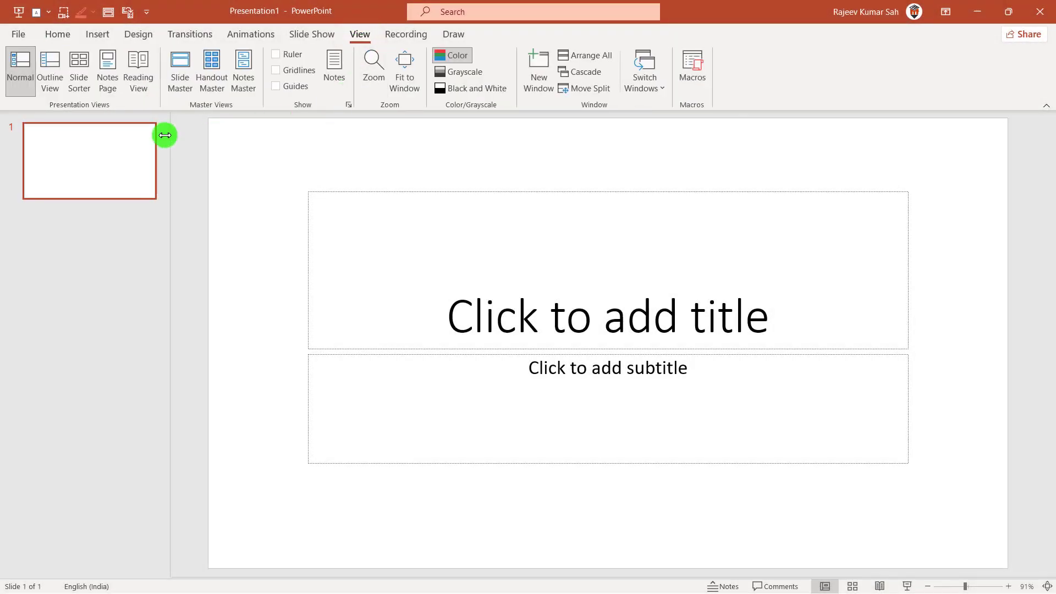
left_click(179, 75)
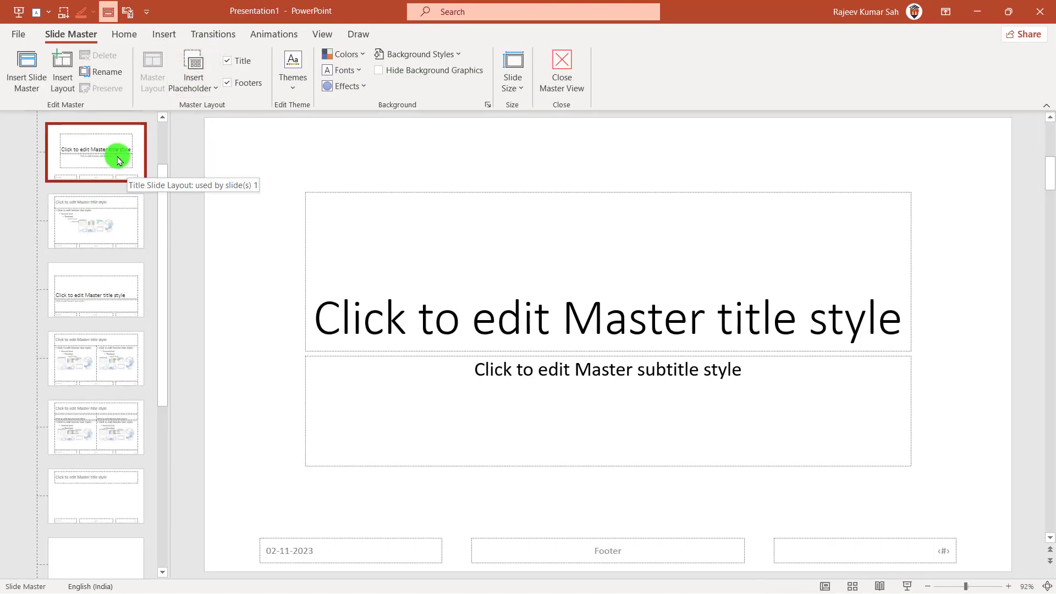
scroll(105, 173, "up", 3)
left_click(82, 161)
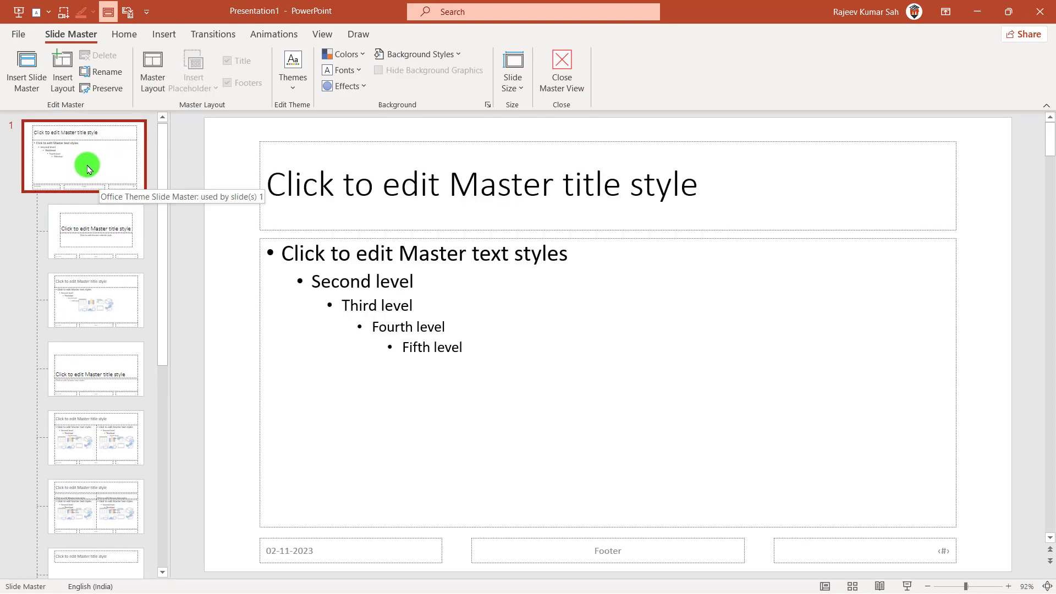
left_click(82, 227)
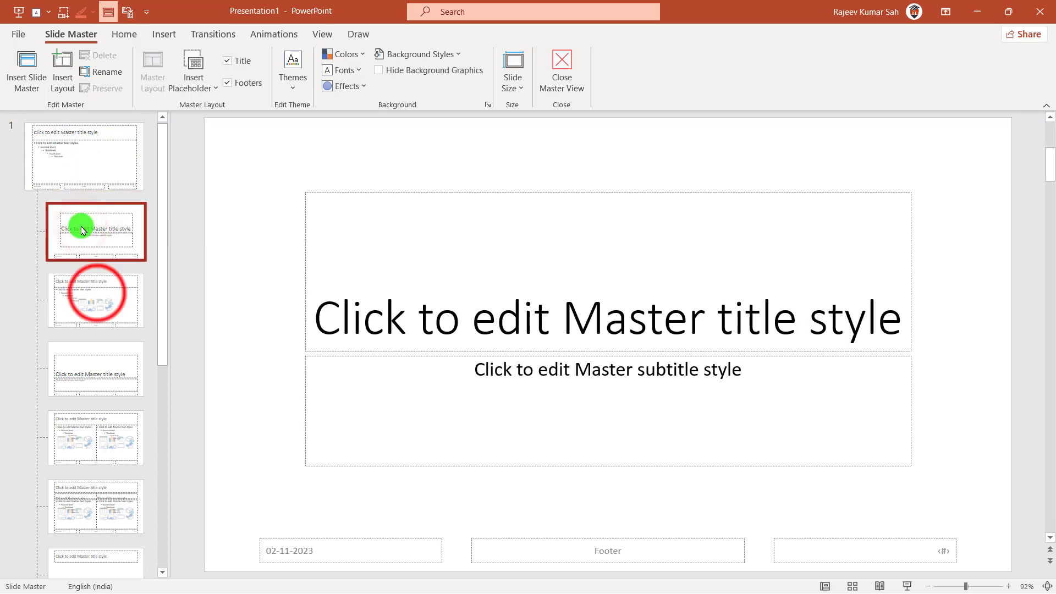
left_click(94, 291)
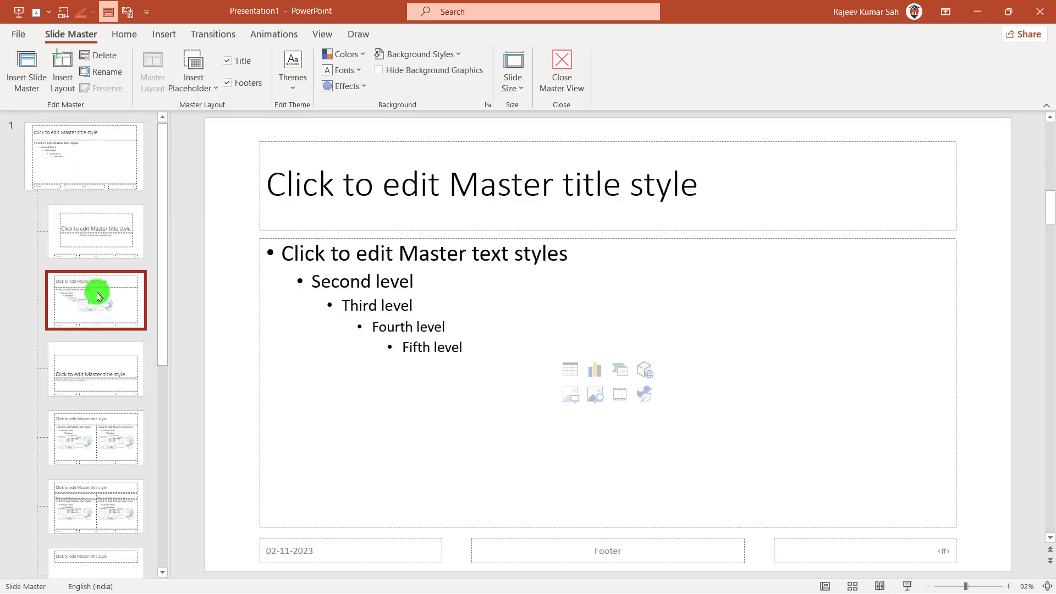
key("Delete")
key("Delete")
key("Delete")
key("Delete")
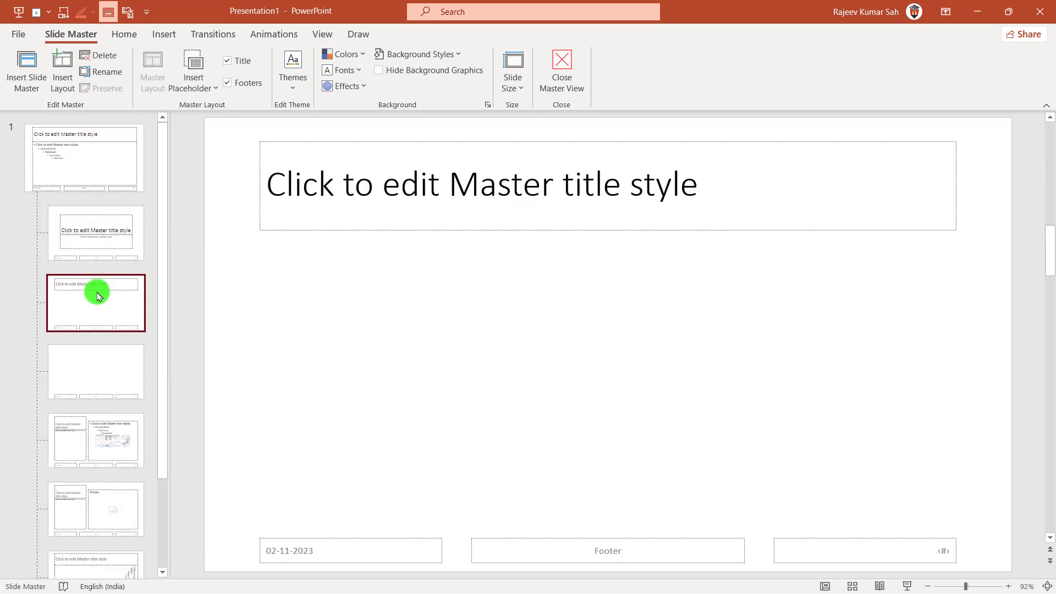
key("Delete")
key("Delete")
key("Delete")
key("Delete")
key("Delete")
key("Delete")
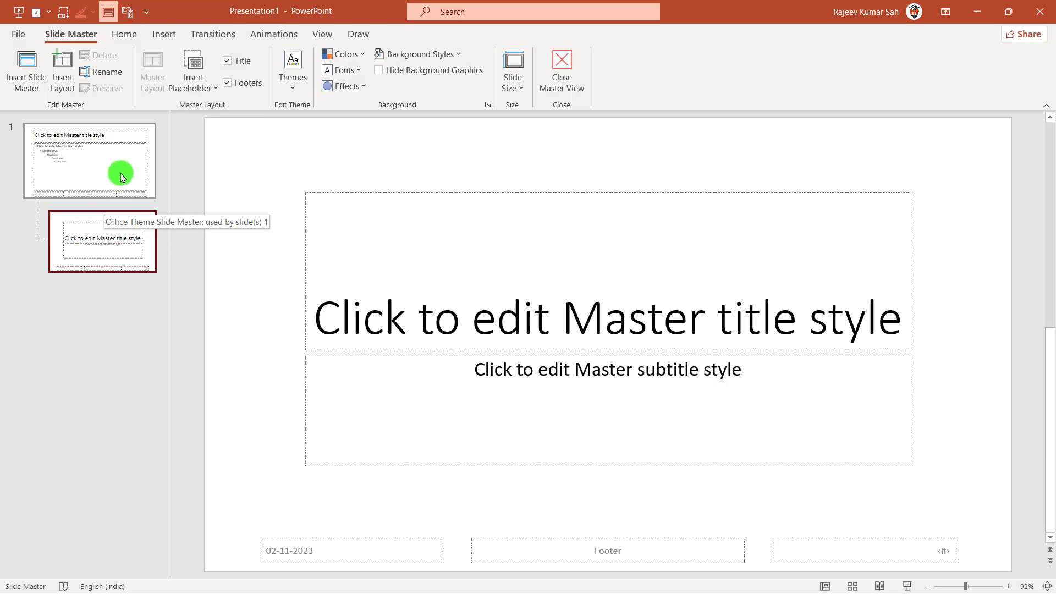
Delete all placeholders from the top slide master
left_click(91, 173)
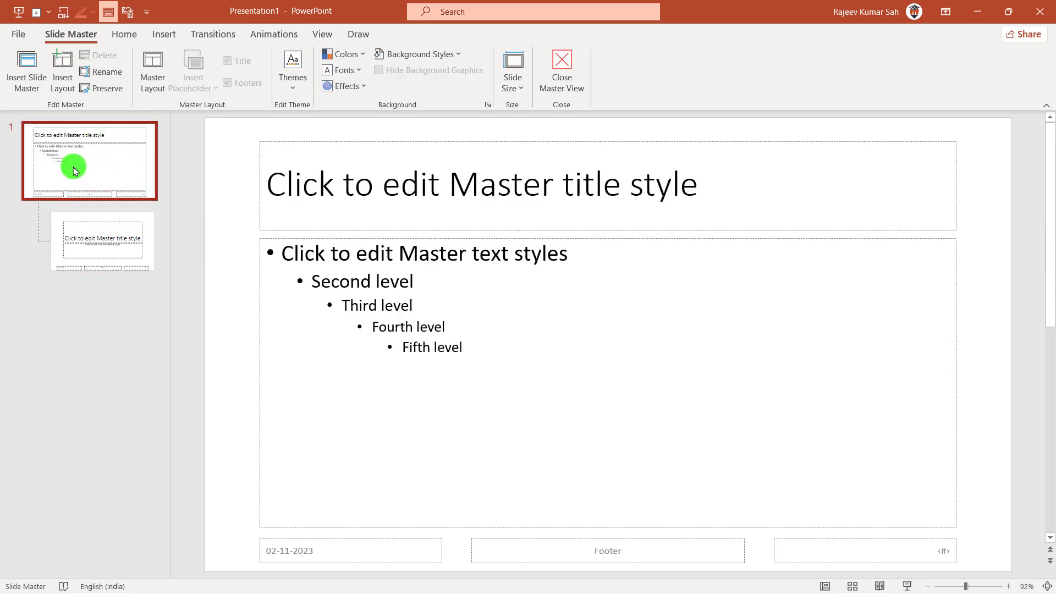
left_click(231, 251)
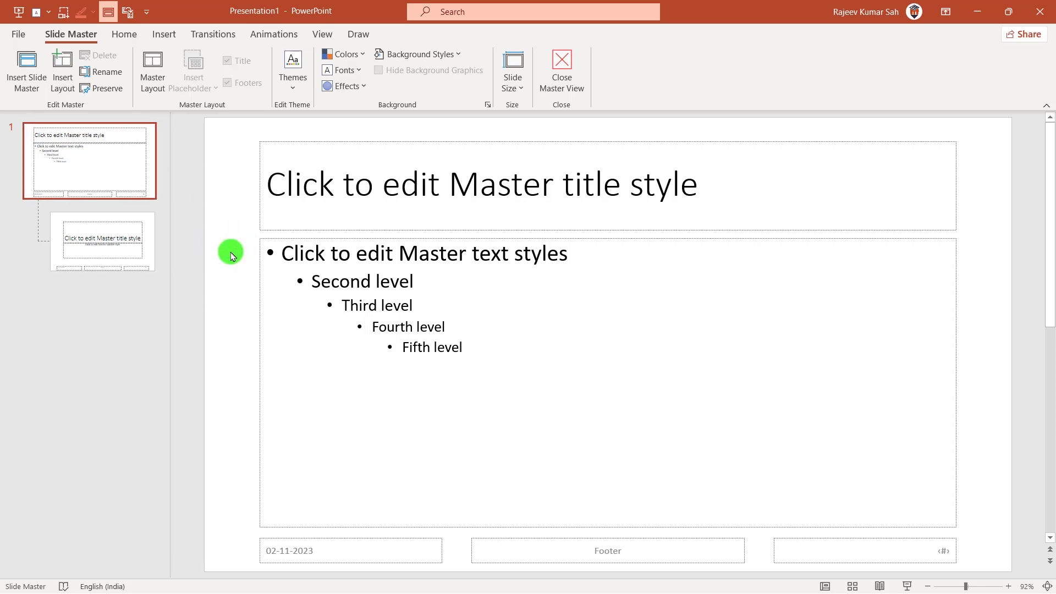
key("ctrl+a")
key("Delete")
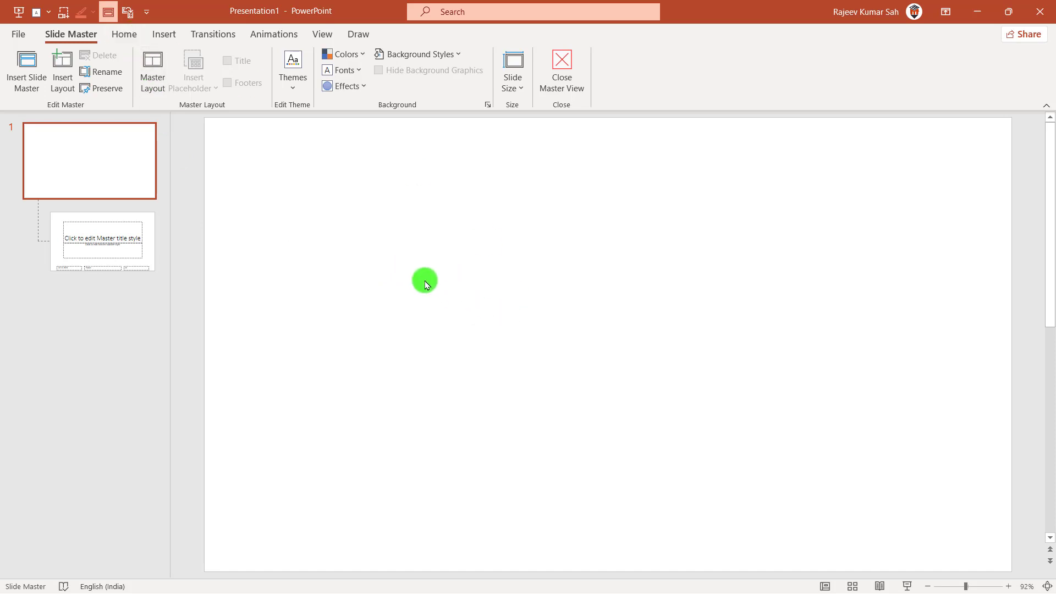
Expand the full Shapes gallery in the Home tab's Drawing group
left_click(124, 35)
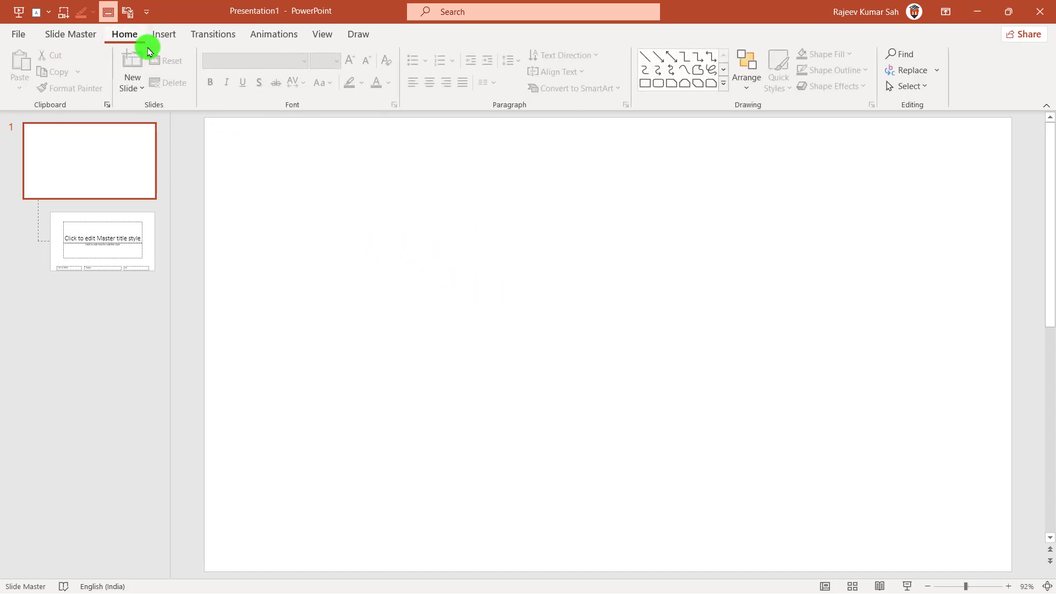
left_click(724, 83)
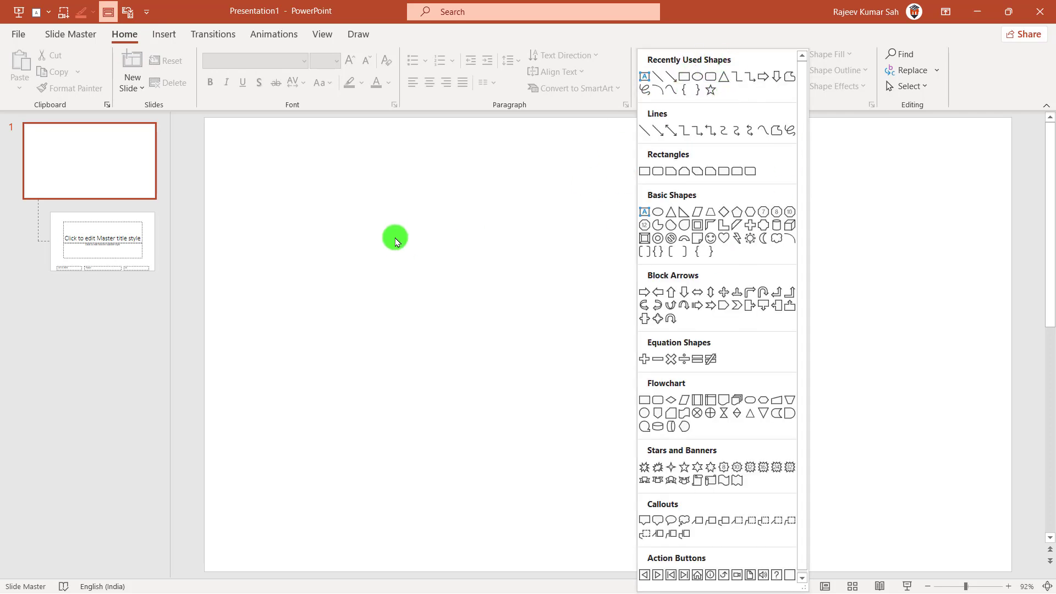
left_click(472, 234)
left_click(473, 233)
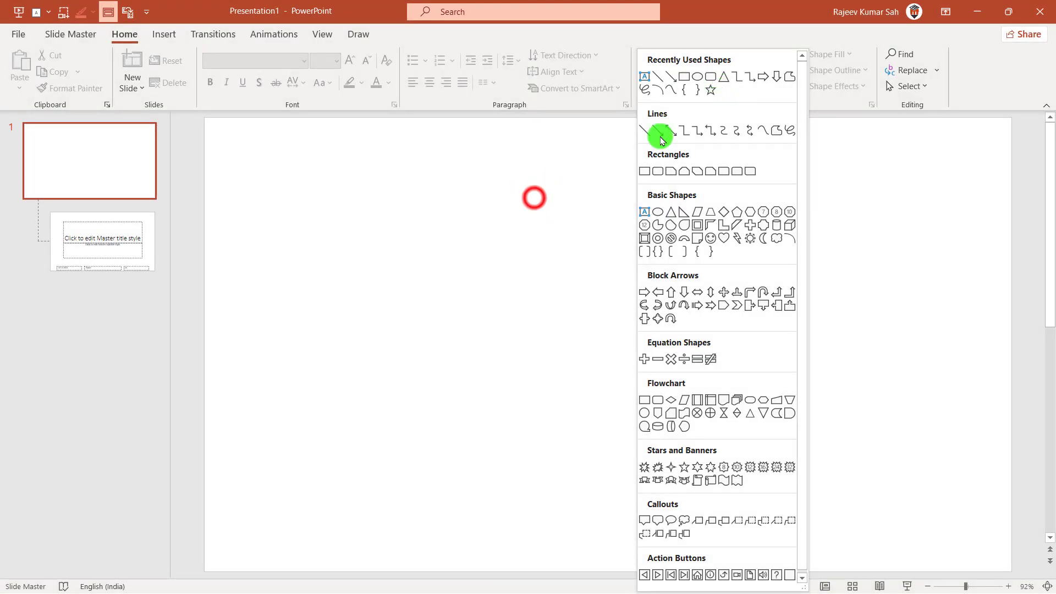
left_click(536, 198)
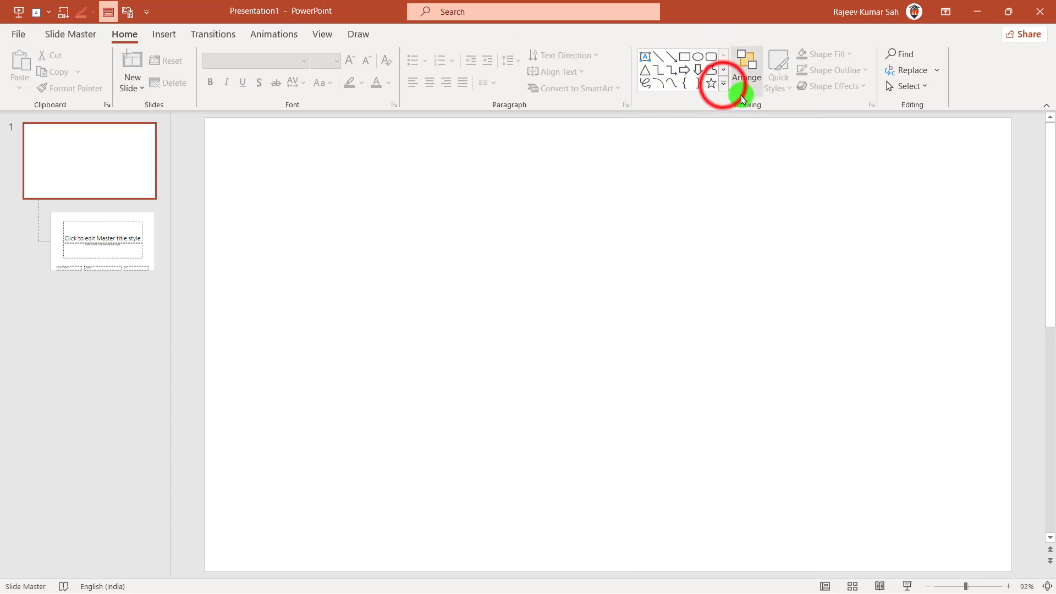
left_click(724, 86)
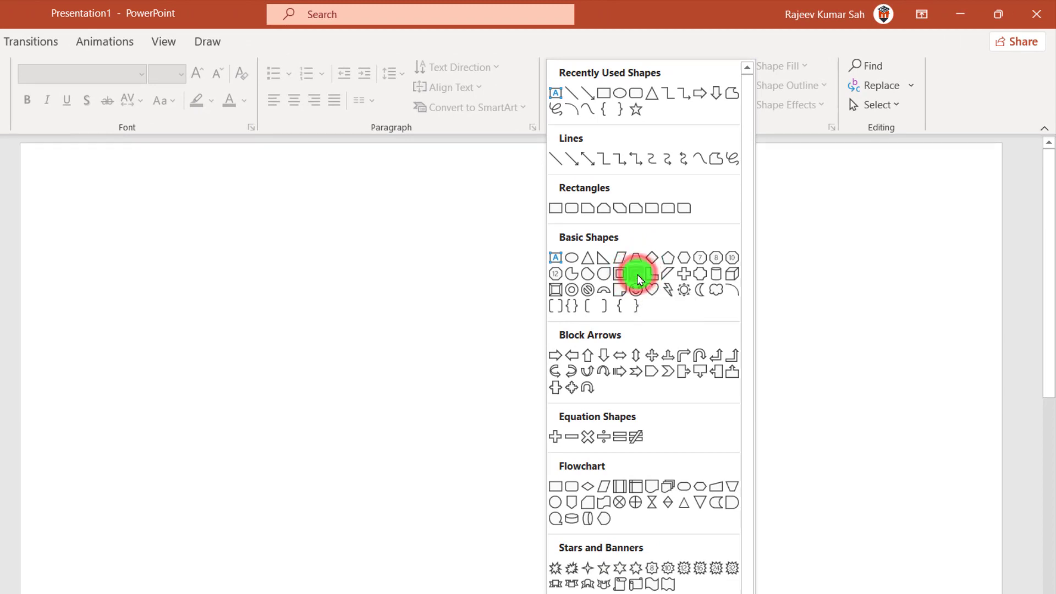
Draw a 6.9 cm blue Half Frame, thin its arms, and move it to the top-left corner
left_click(639, 286)
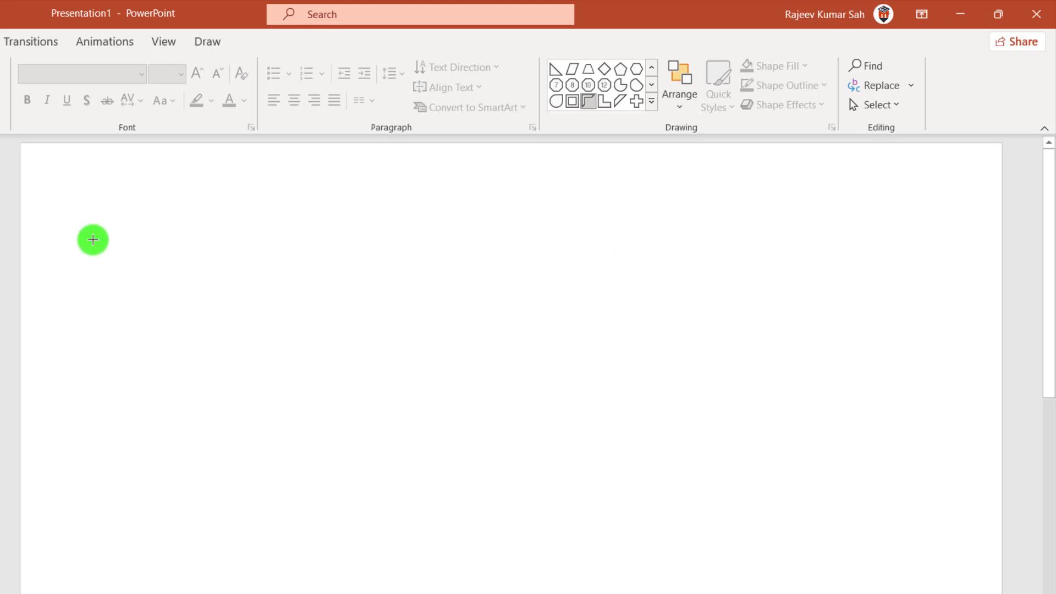
left_click_drag(92, 218, 292, 408)
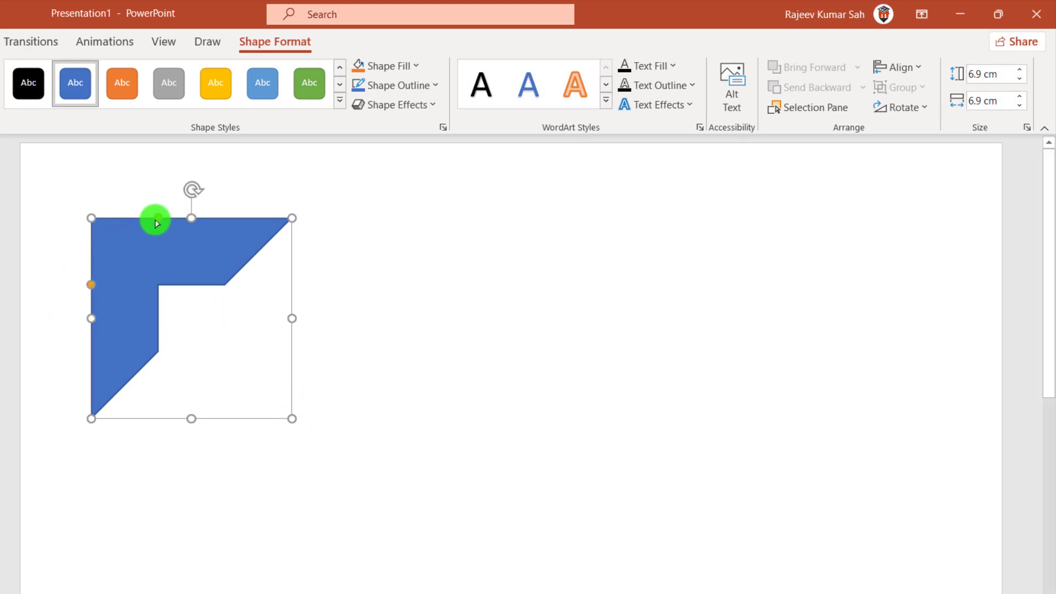
left_click_drag(157, 223, 123, 222)
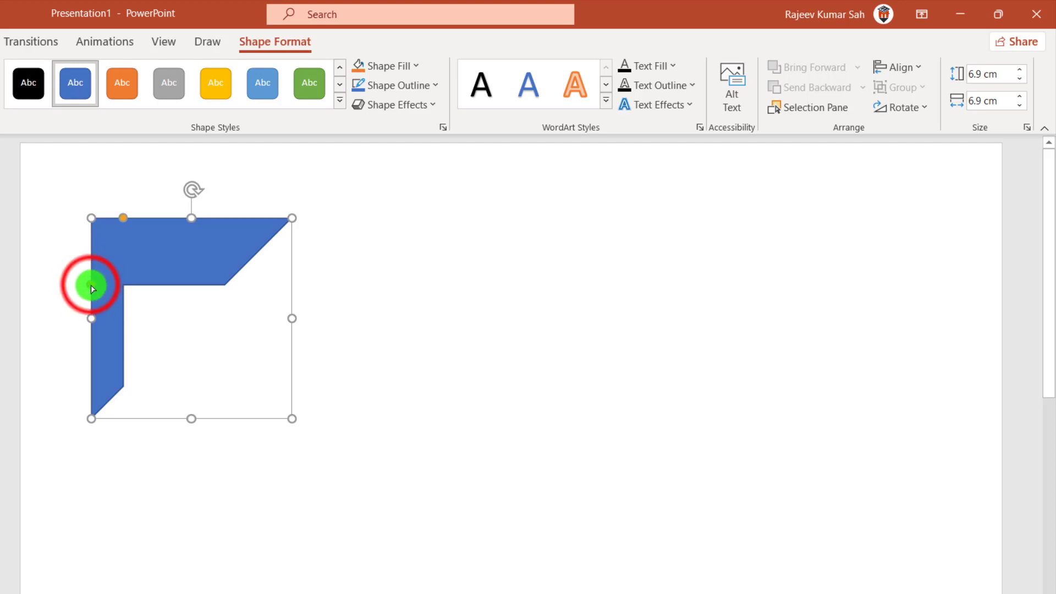
key("Delete")
key("ctrl+z")
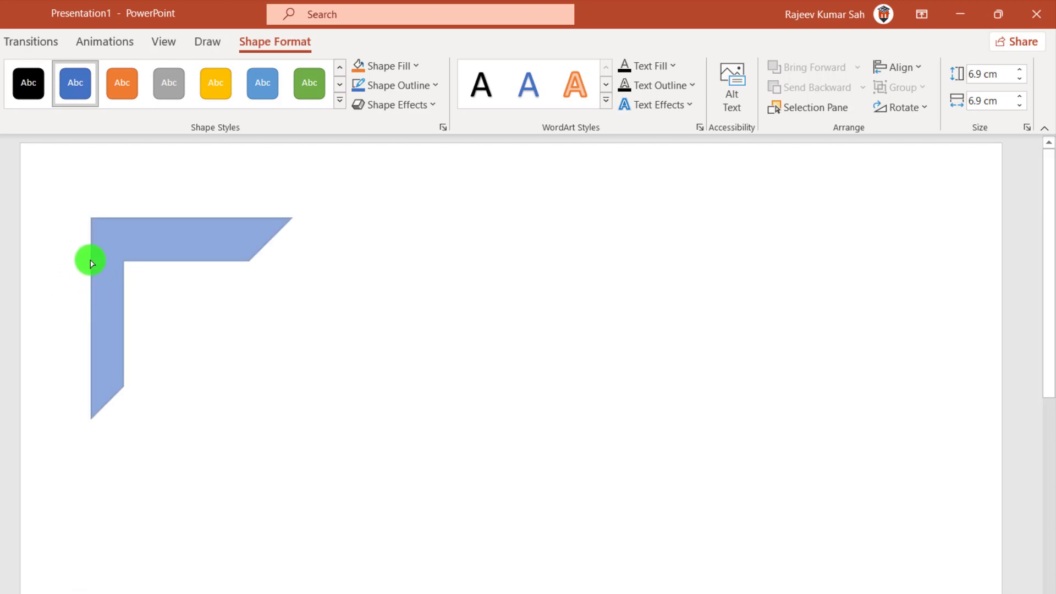
left_click(110, 247)
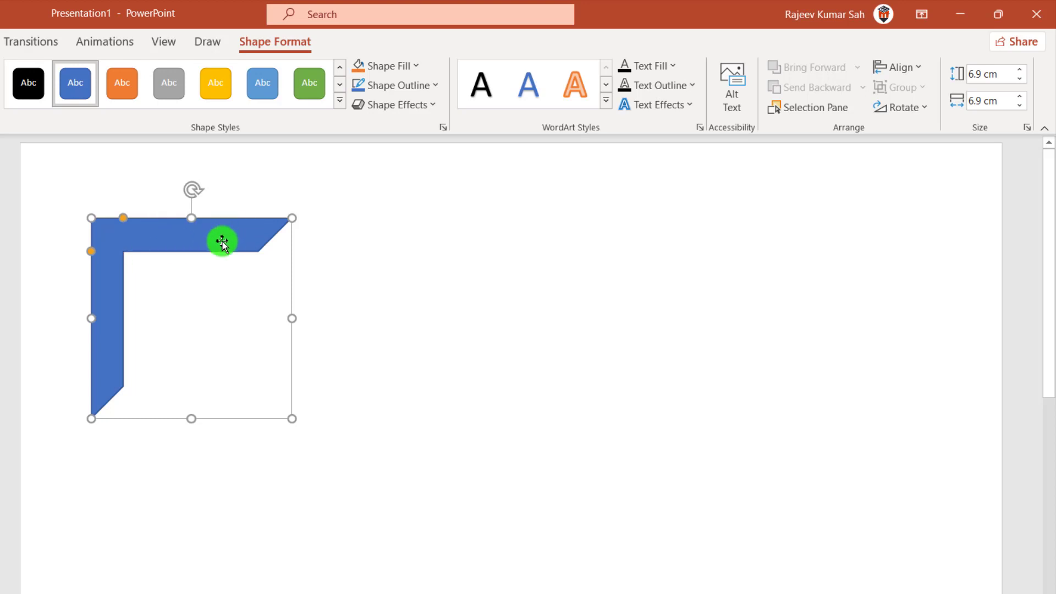
left_click(92, 252)
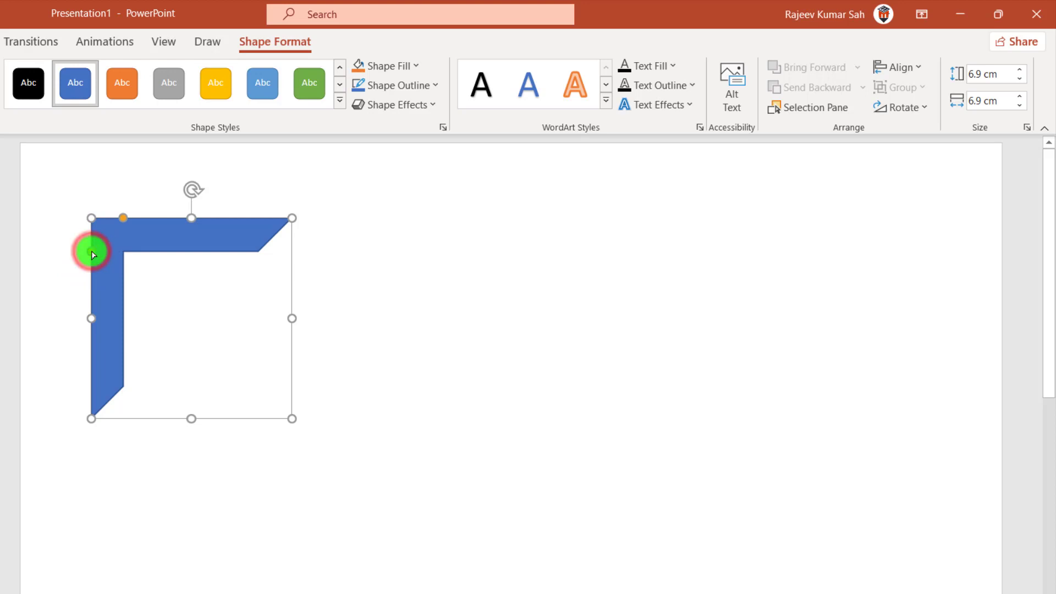
left_click_drag(92, 254, 91, 250)
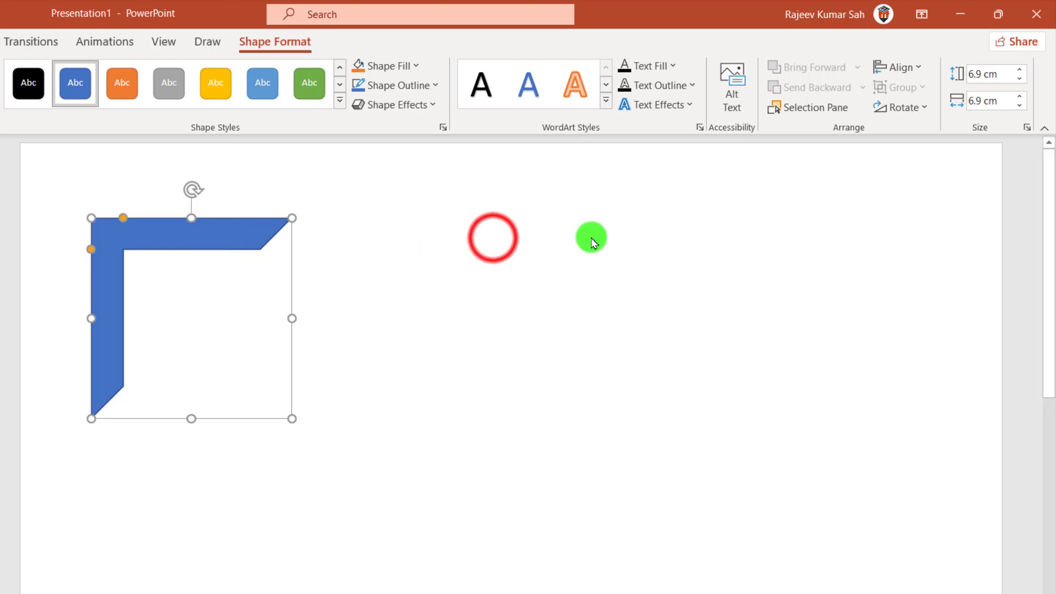
left_click_drag(172, 243, 104, 170)
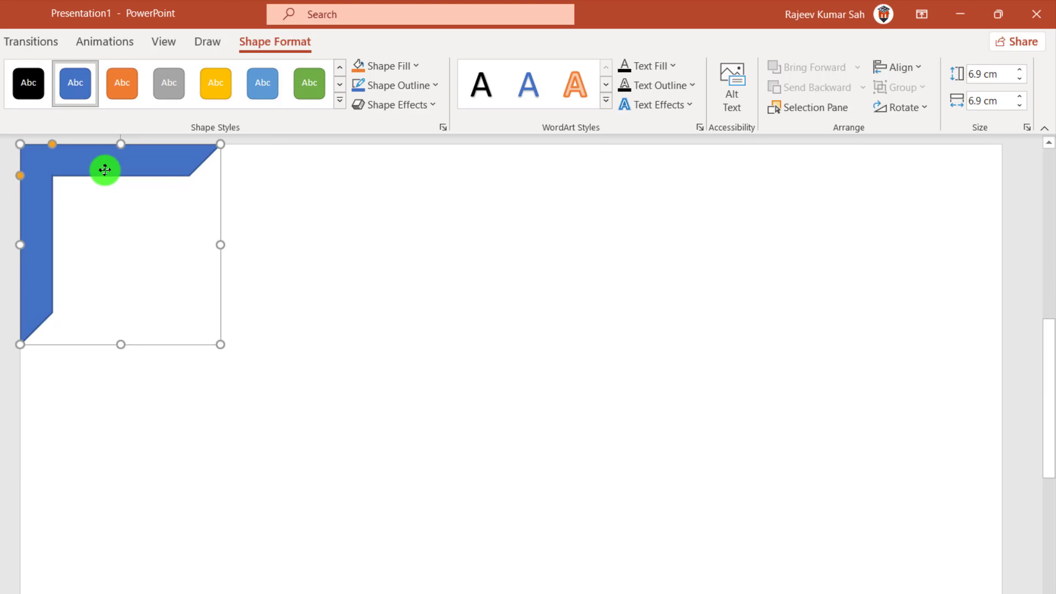
Duplicate the corner frame, widen the copy to 8.1 cm, and send it to back
left_click(226, 198)
left_click(122, 168)
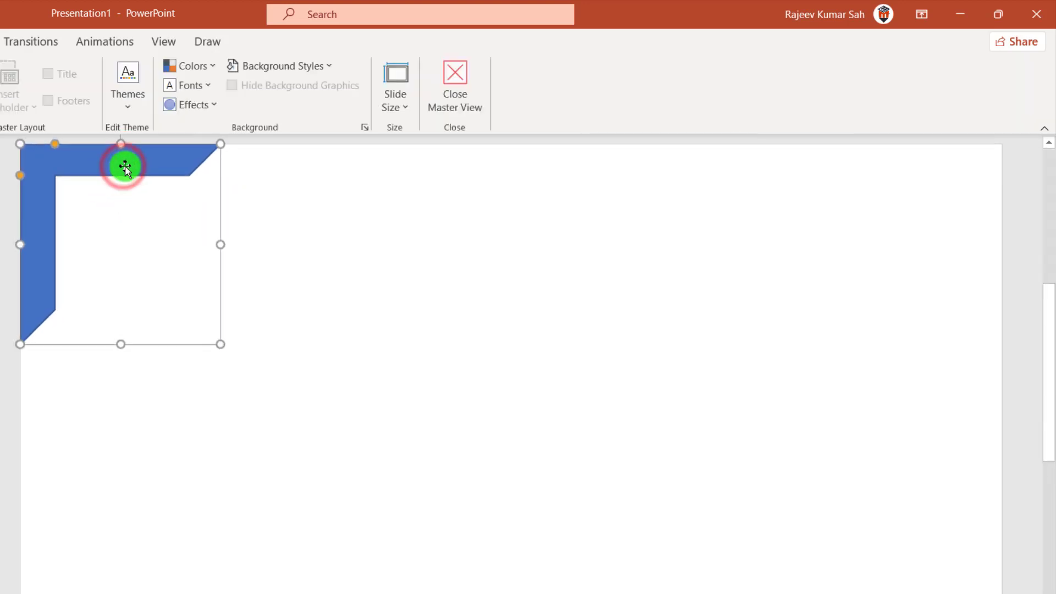
key("ctrl+d")
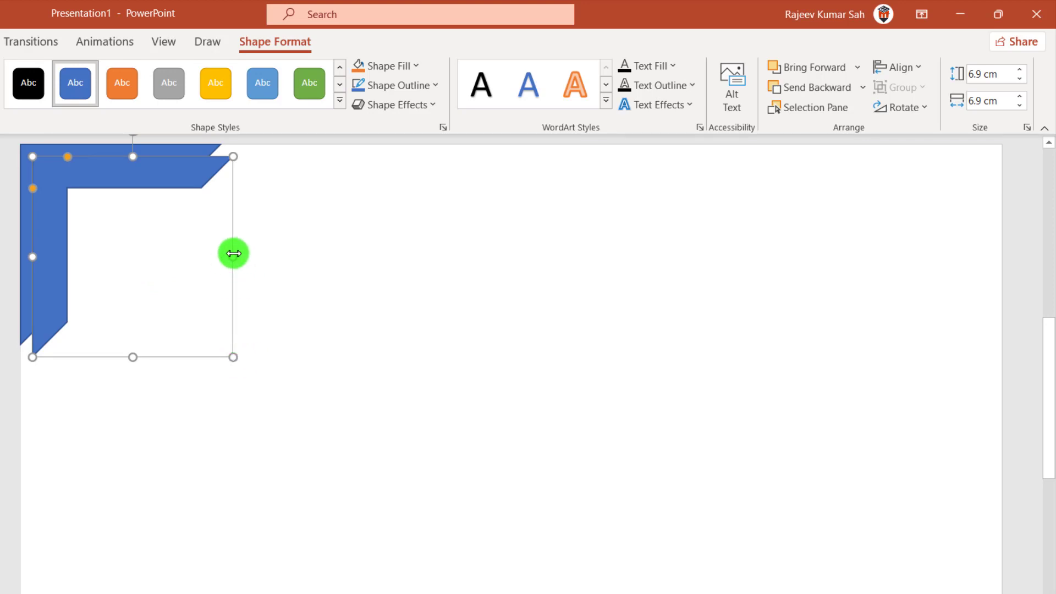
left_click(239, 256)
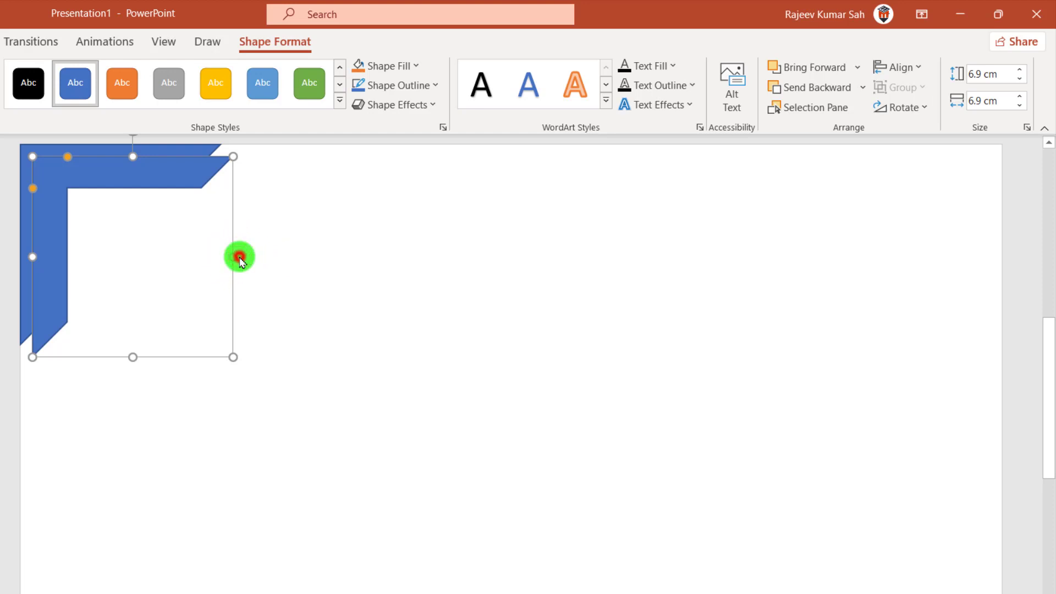
left_click_drag(240, 258, 268, 262)
left_click(209, 179)
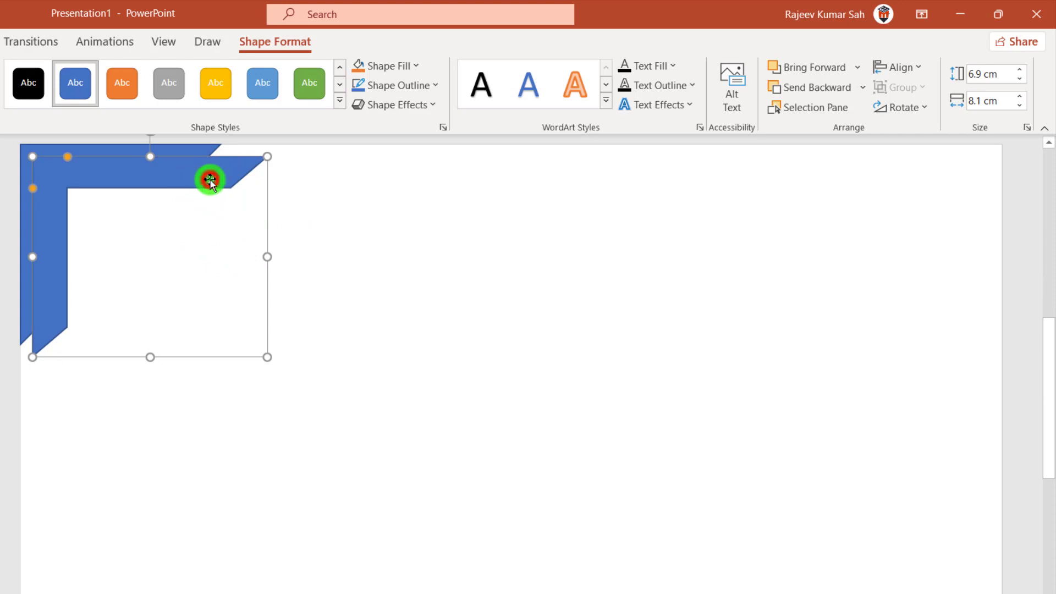
mouse_move(209, 179)
left_mouse_down()
mouse_move(191, 177)
mouse_move(200, 165)
left_mouse_up()
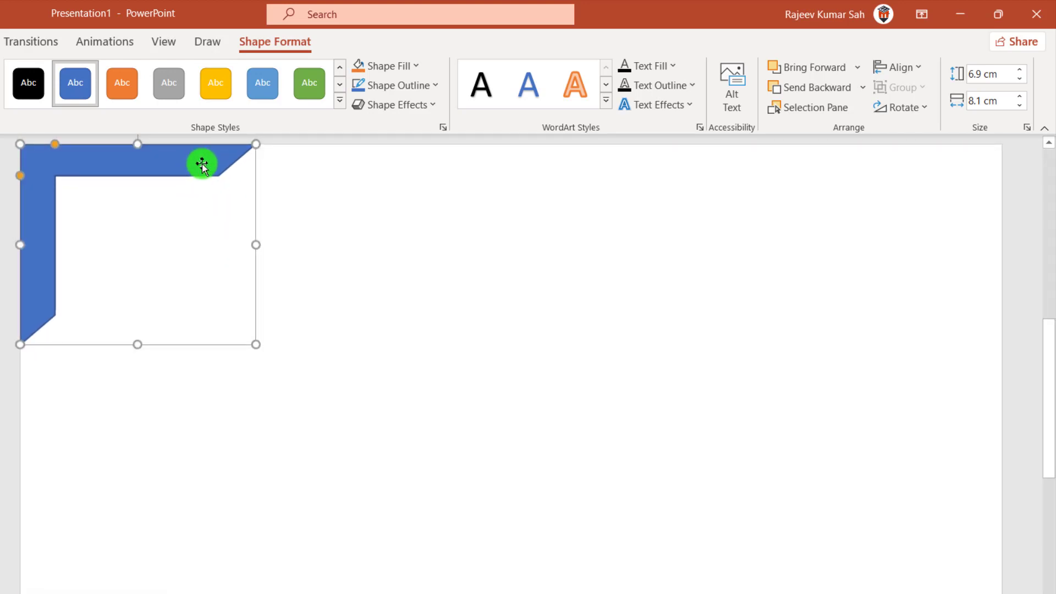
right_click(187, 158)
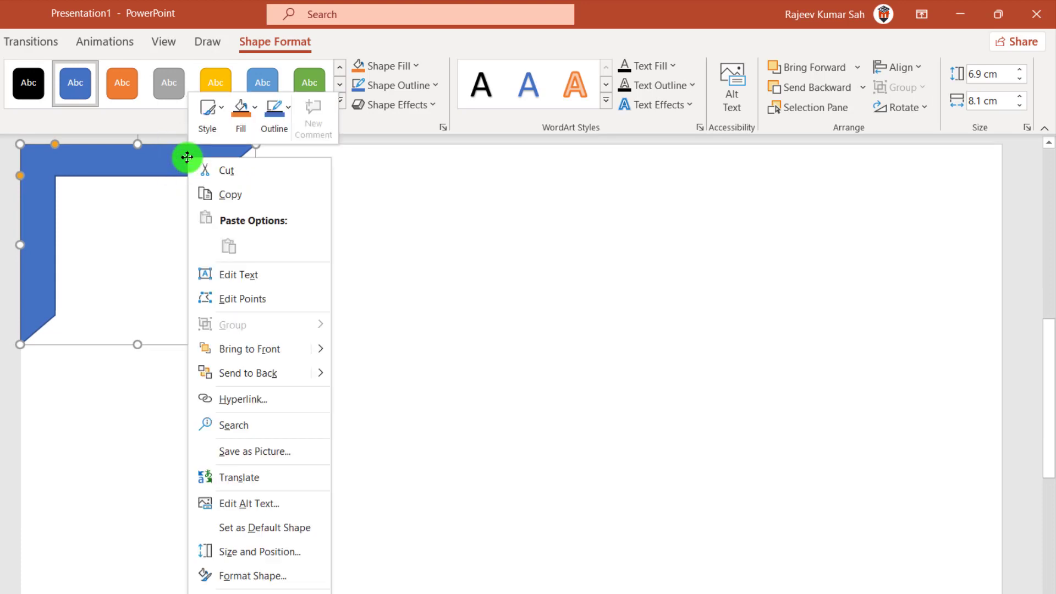
left_click(250, 374)
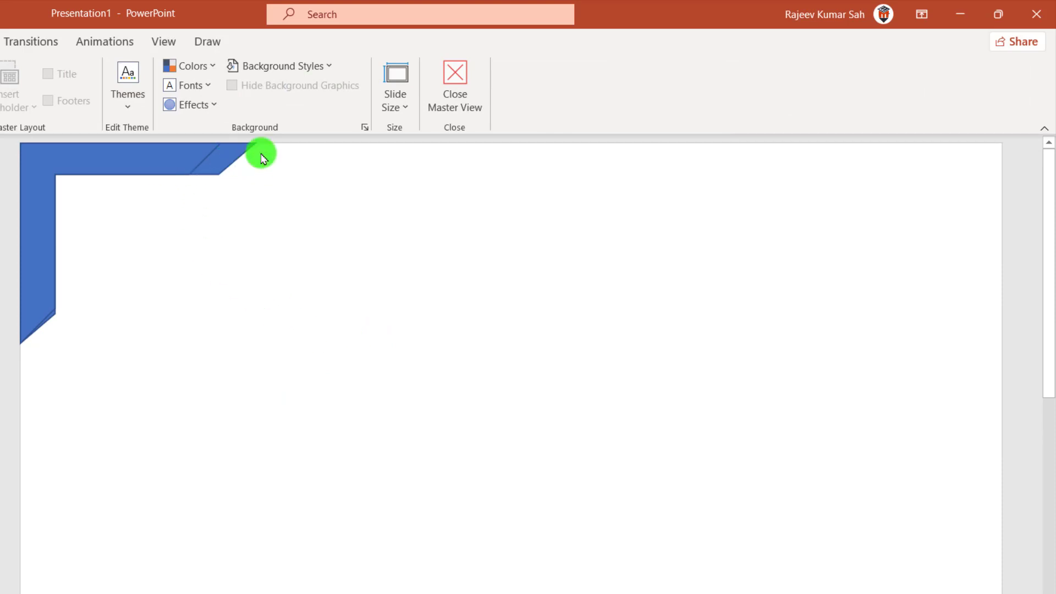
Stretch the back copy's height to about 8.01 cm so its angled ends stick out
left_click(233, 158)
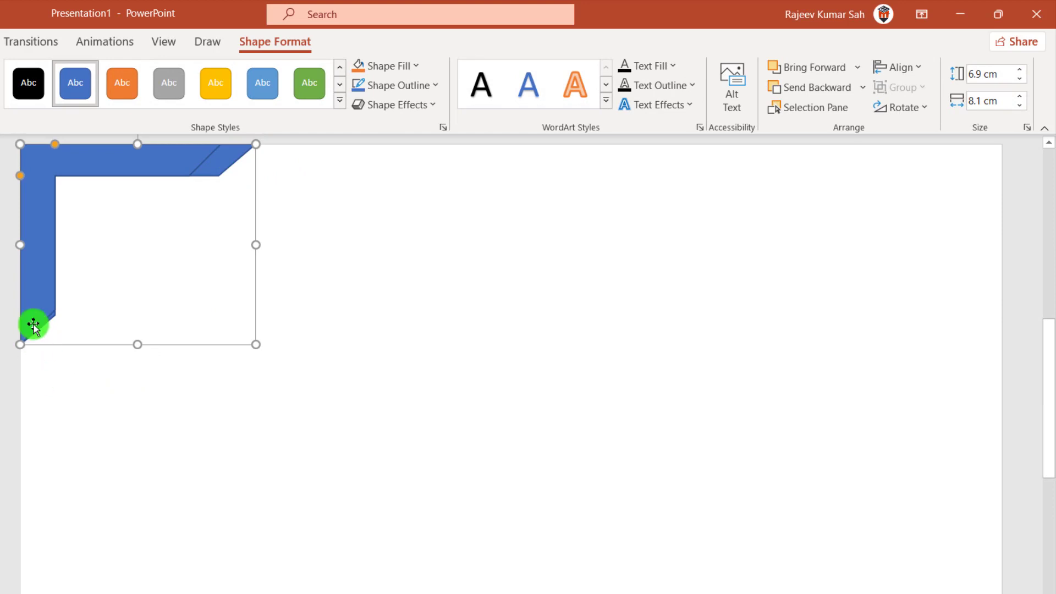
left_click(140, 350)
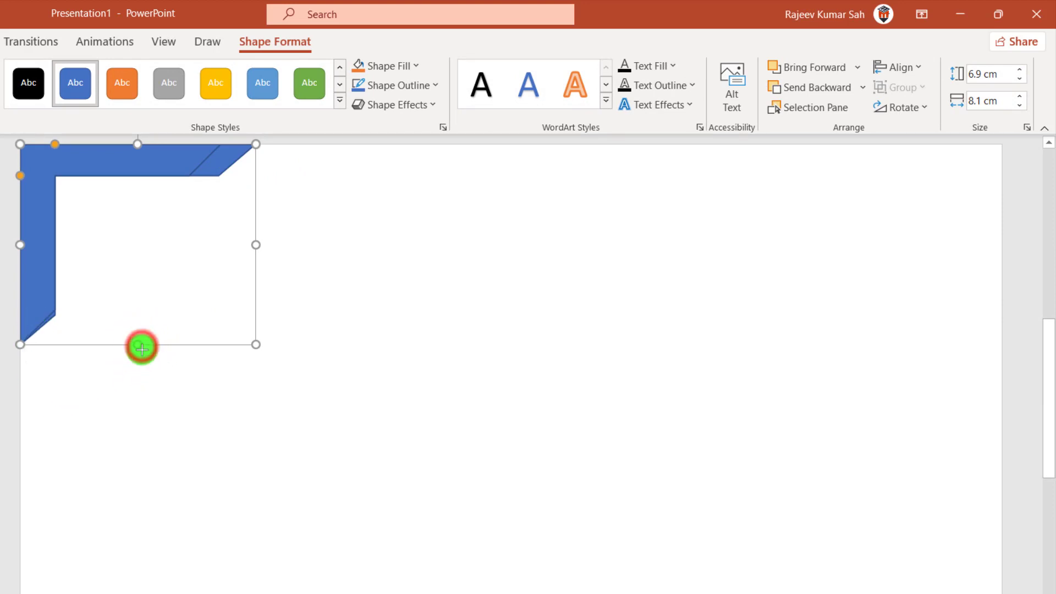
left_click_drag(142, 348, 142, 376)
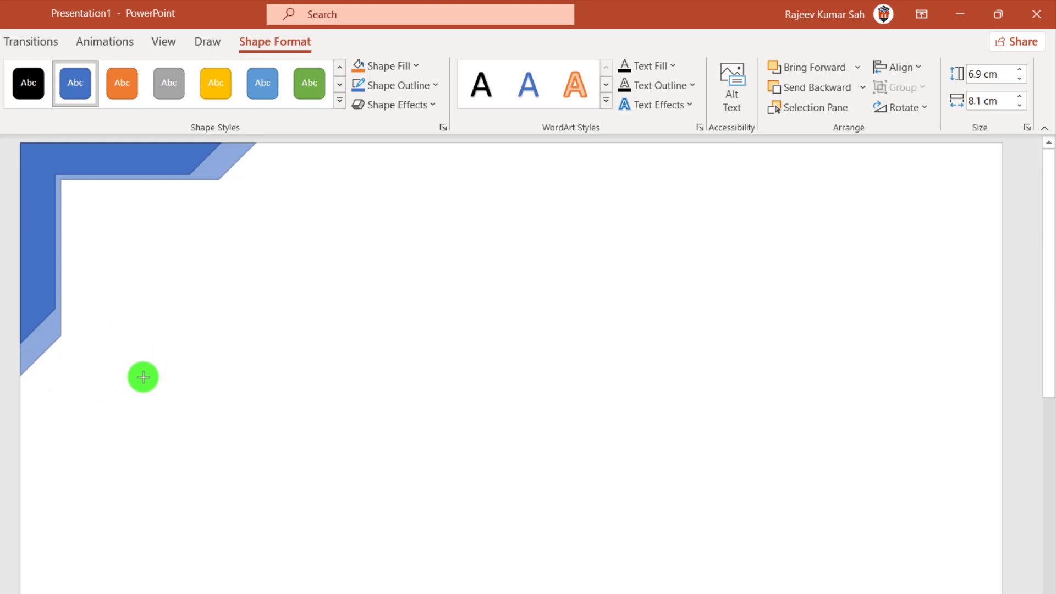
left_click_drag(143, 377, 149, 376)
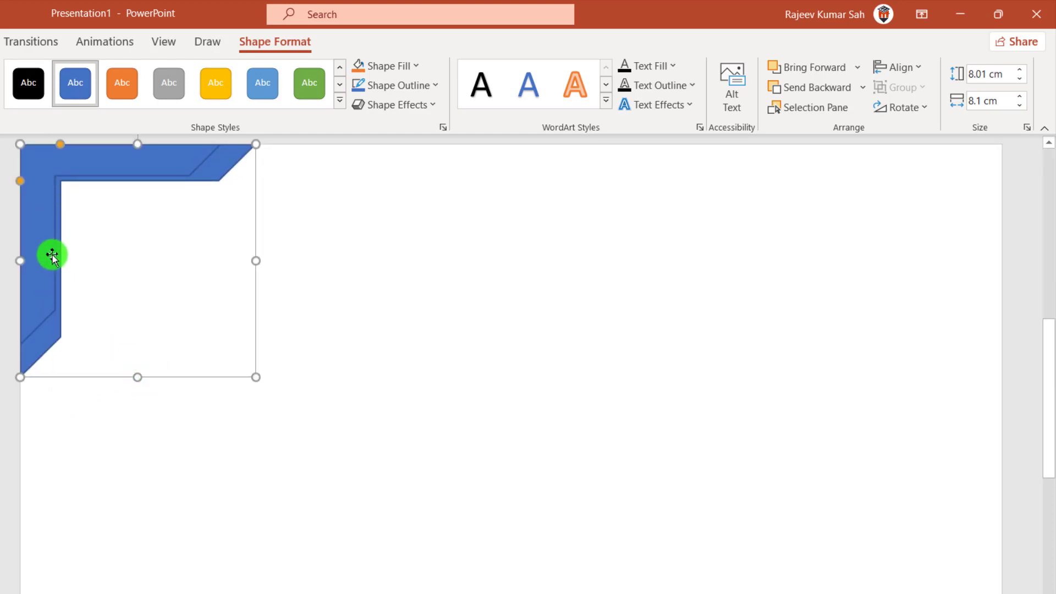
left_click(19, 184)
left_click(19, 183)
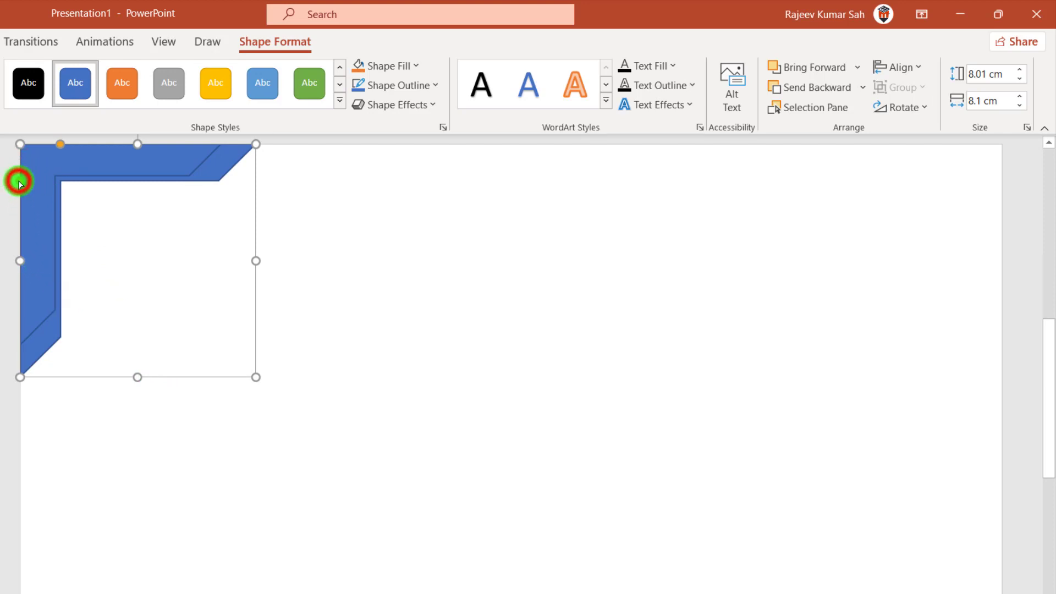
left_click(19, 181)
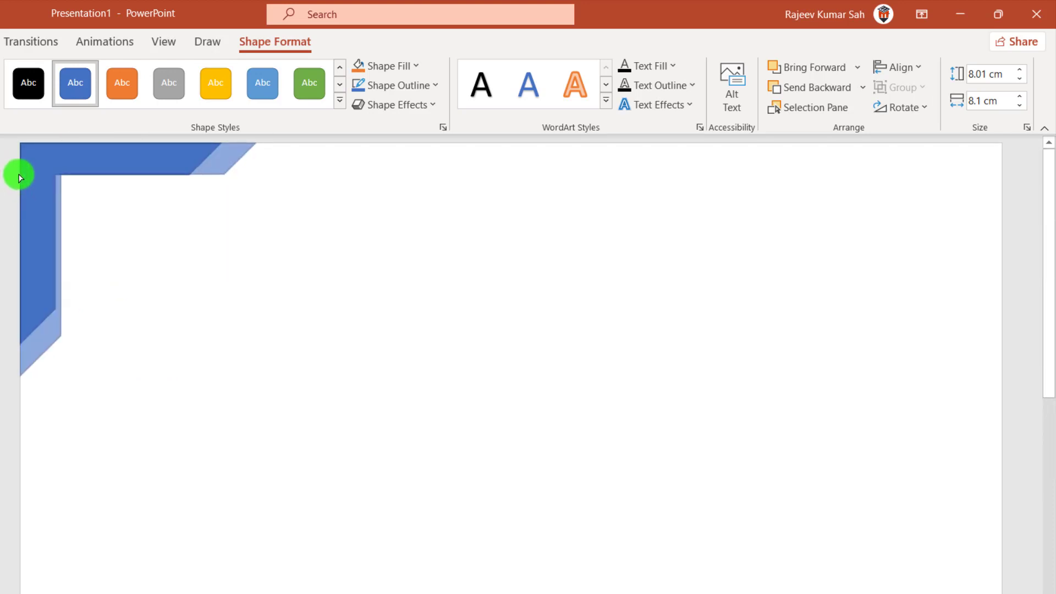
left_click_drag(19, 177, 19, 183)
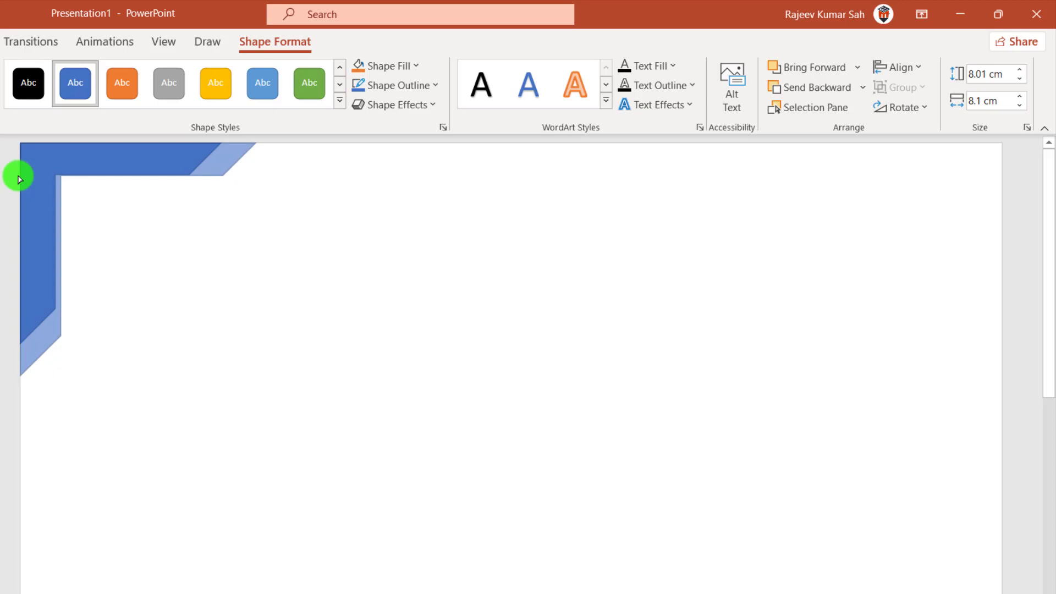
left_click(49, 170)
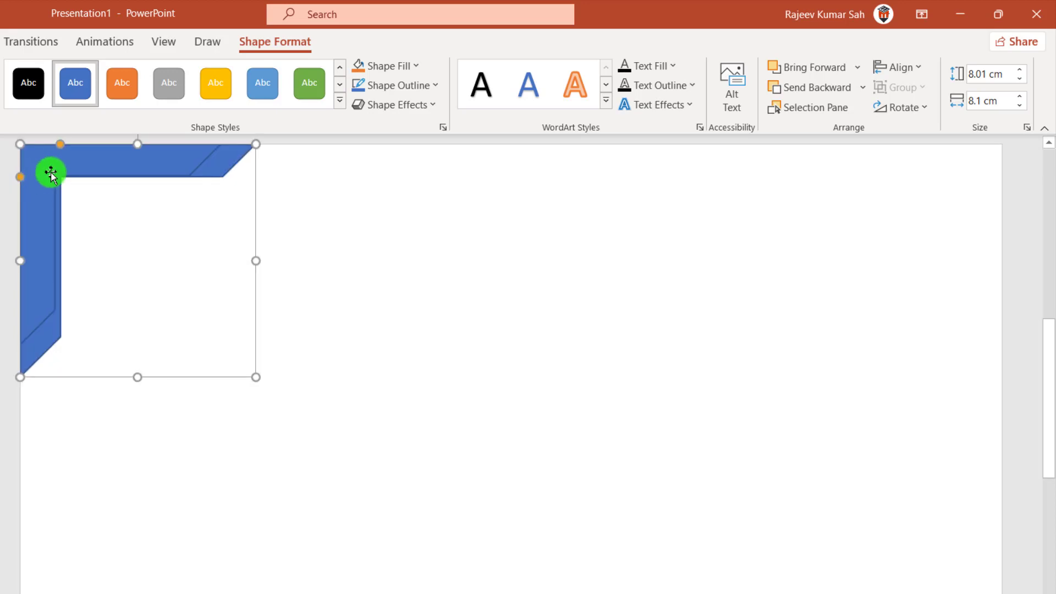
left_click(55, 143)
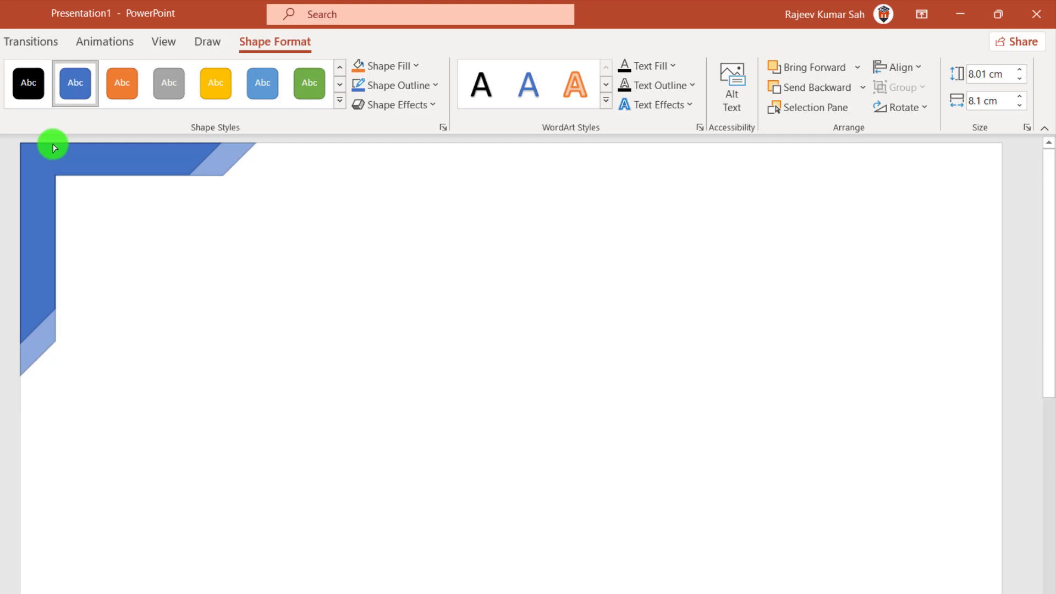
left_click(42, 338)
left_click(409, 328)
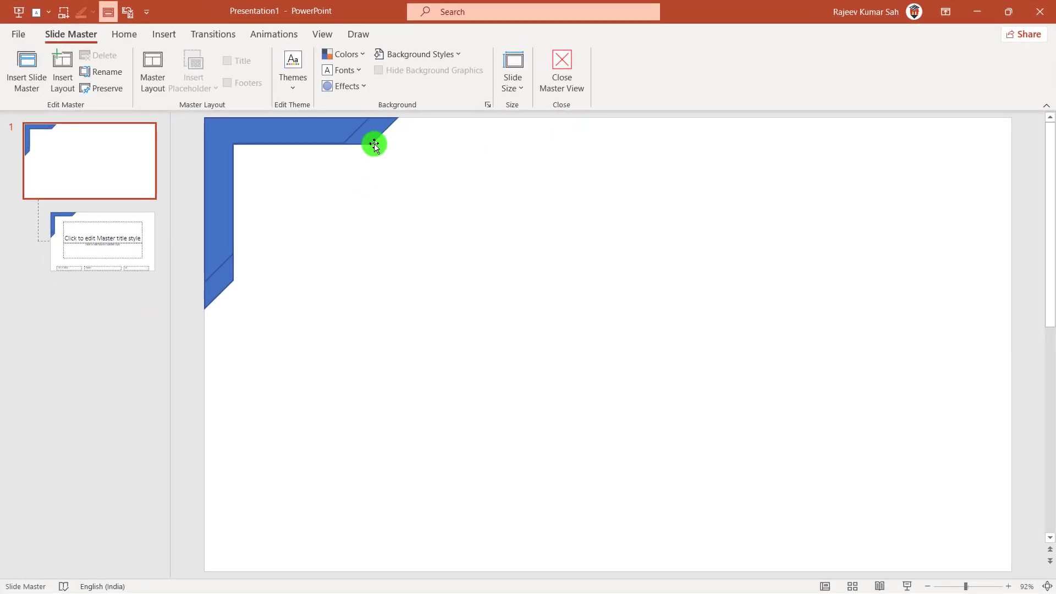
Fill the back corner copy gold and remove its outline
left_click(377, 140)
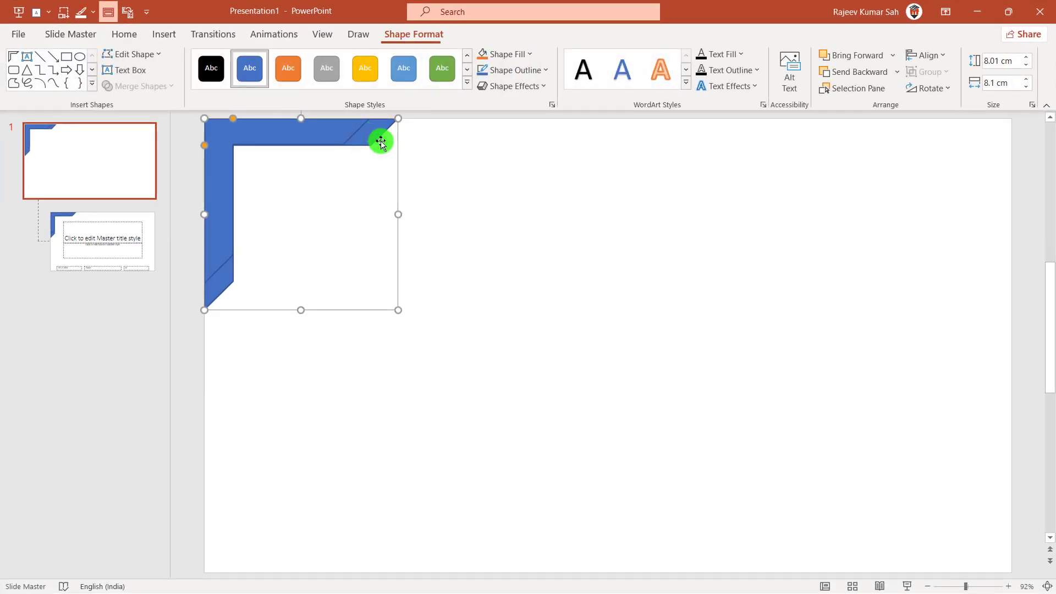
left_click(510, 59)
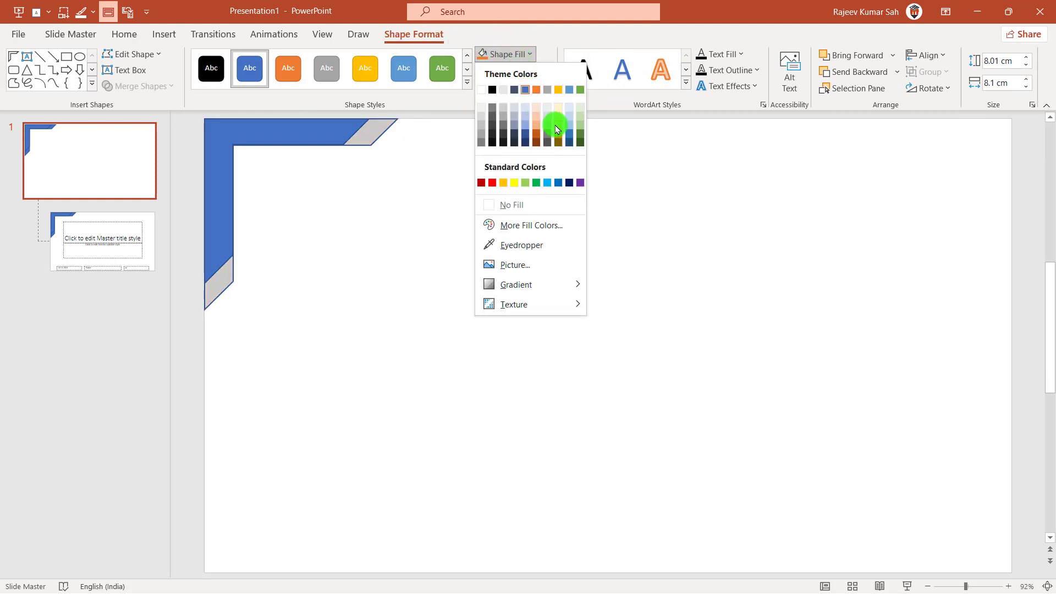
left_click(559, 128)
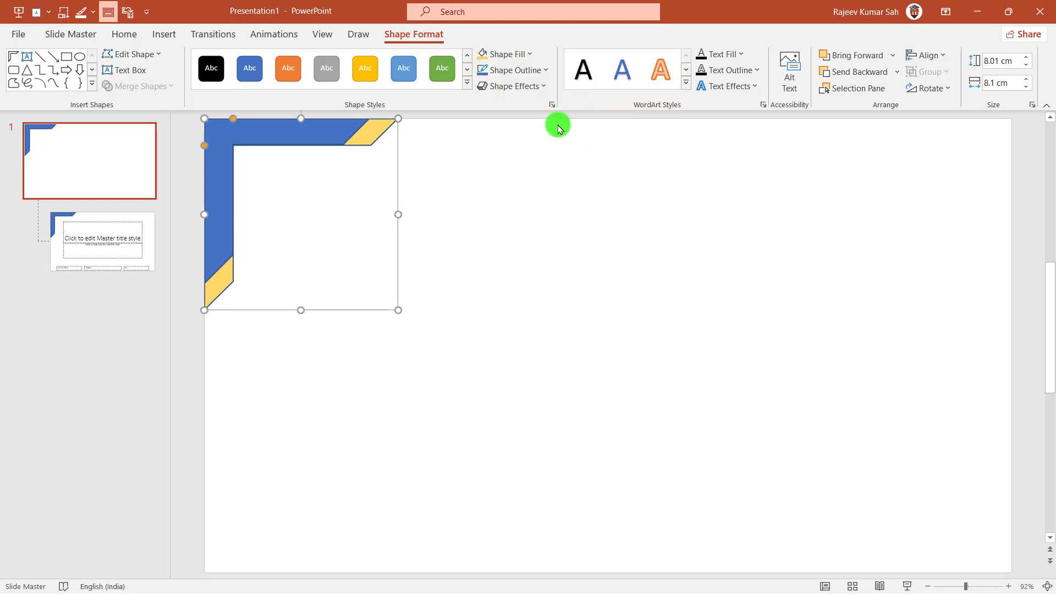
left_click(513, 72)
left_click(517, 220)
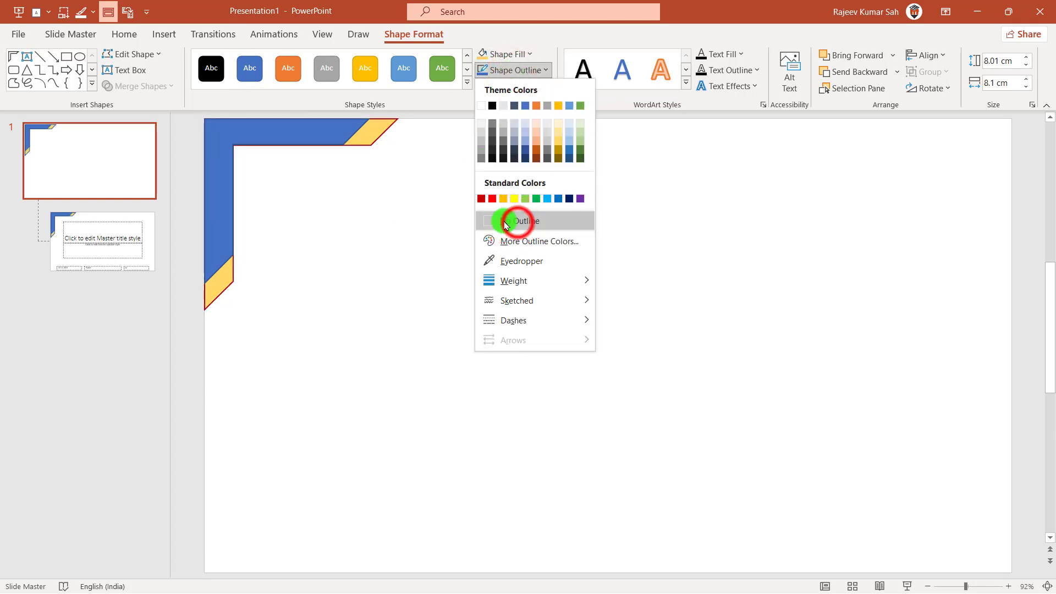
left_click(435, 237)
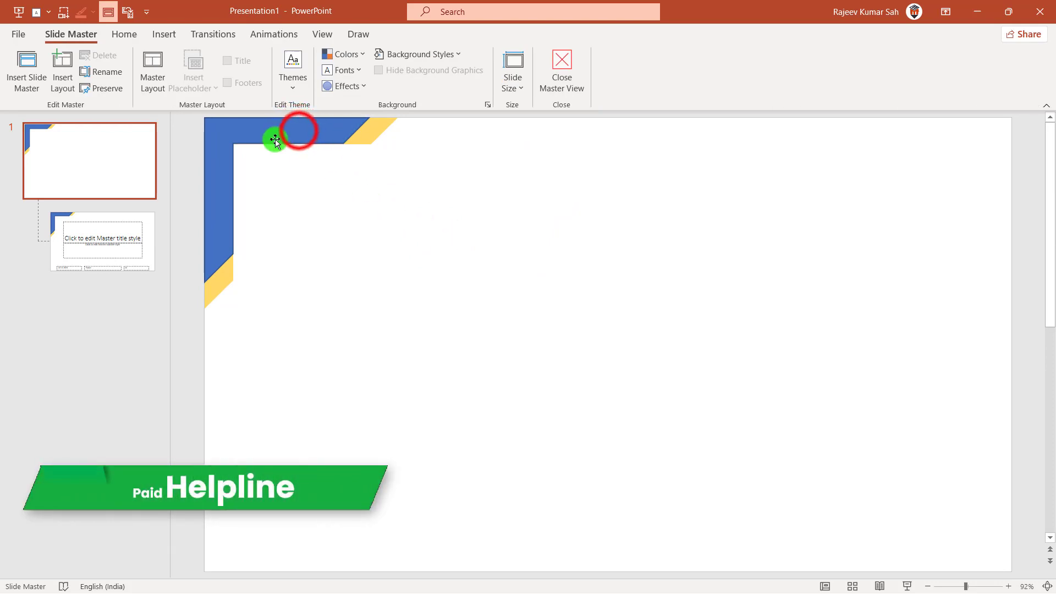
Fill the front corner frame navy and remove its outline
left_click(299, 132)
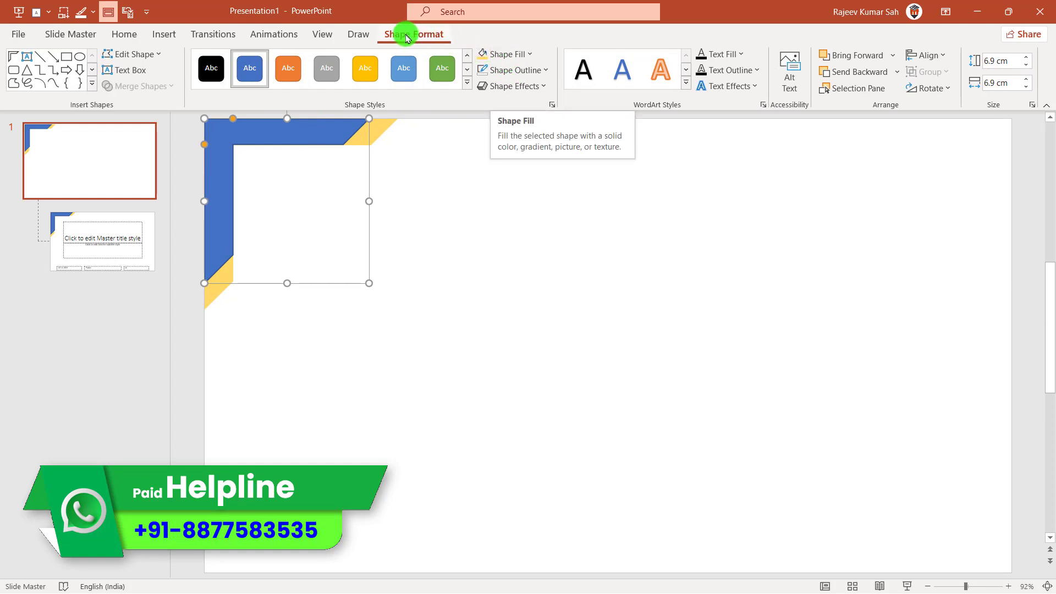
left_click(516, 54)
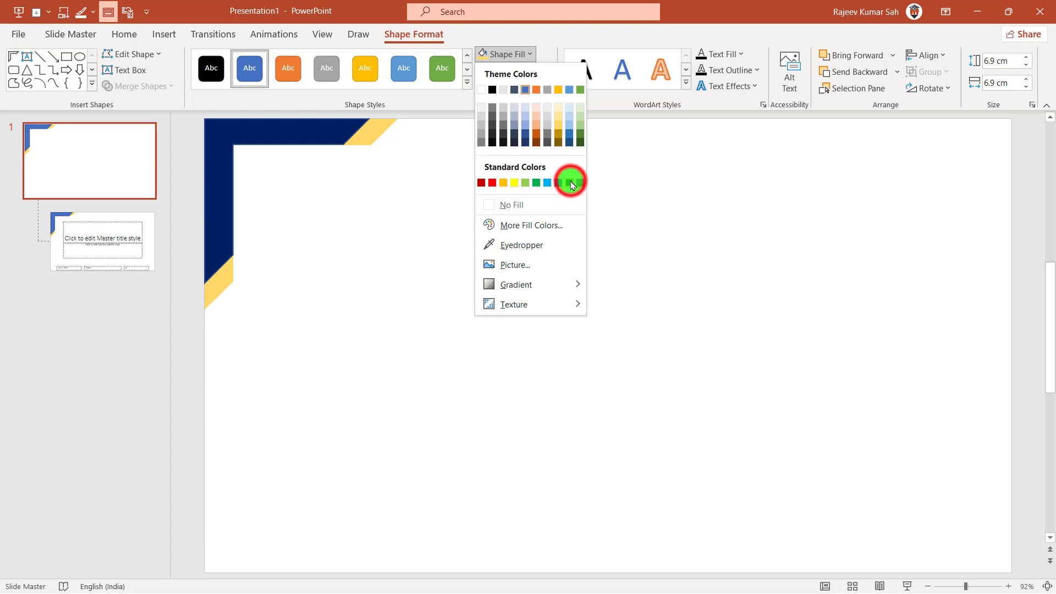
left_click(572, 186)
left_click(513, 69)
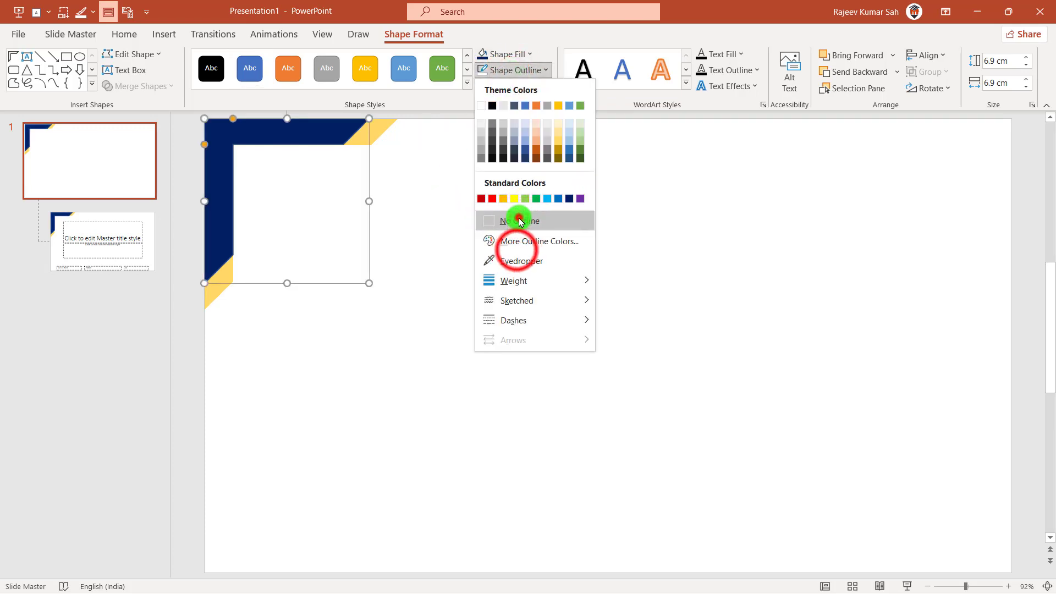
left_click(519, 220)
left_click(512, 249)
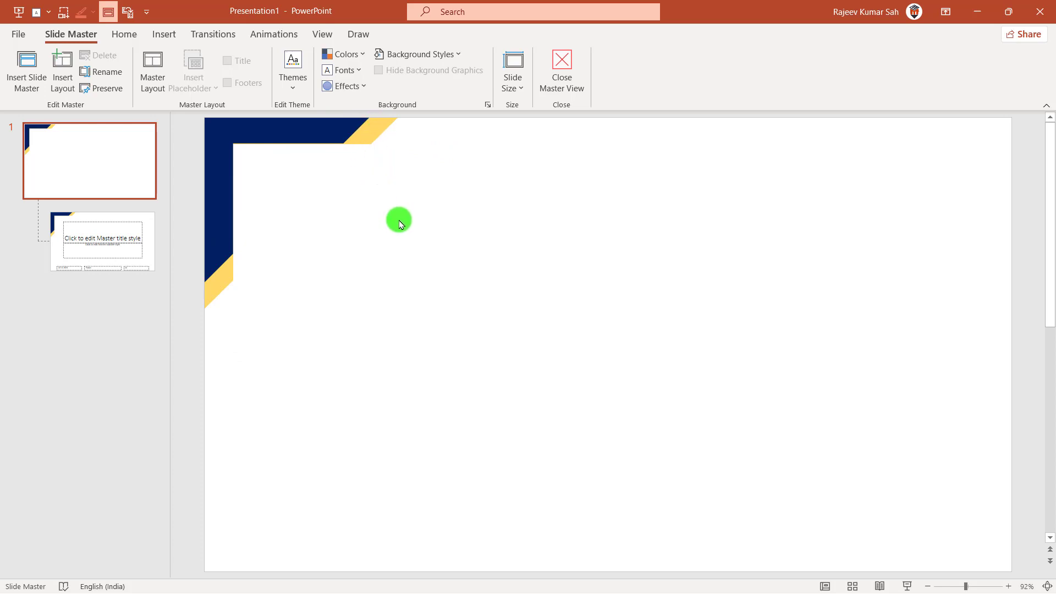
Group the navy and gold corner shapes and duplicate the group
left_click(930, 589)
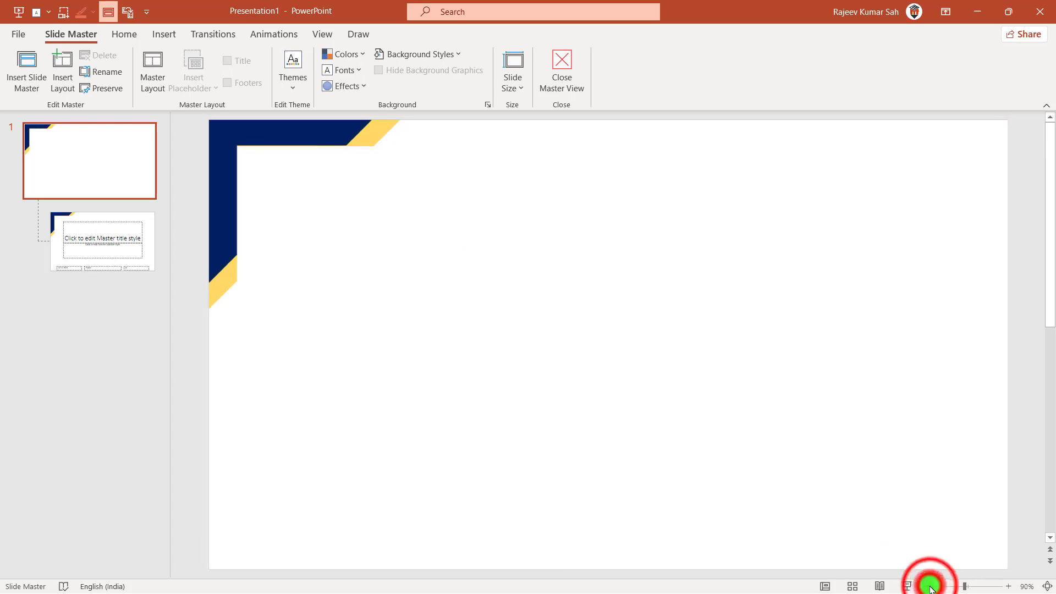
left_click(930, 589)
left_click(930, 589)
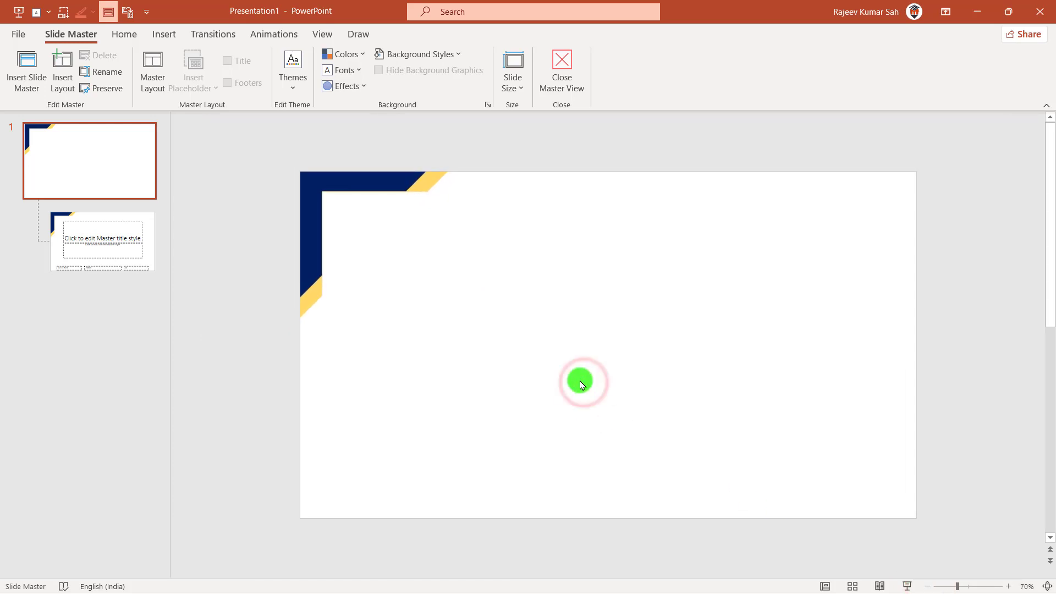
left_click_drag(241, 146, 592, 413)
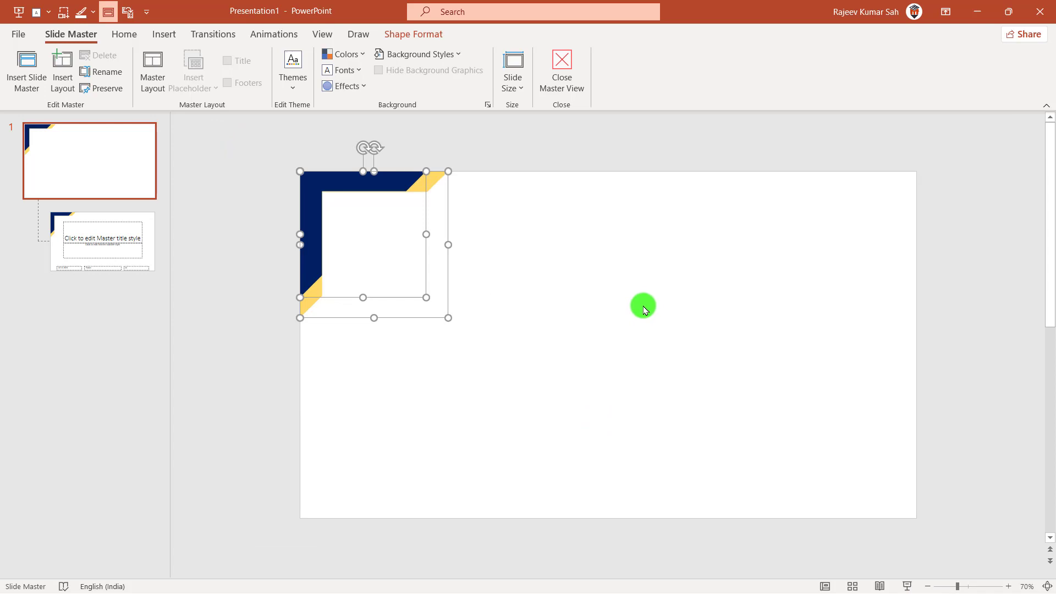
key("ctrl+g")
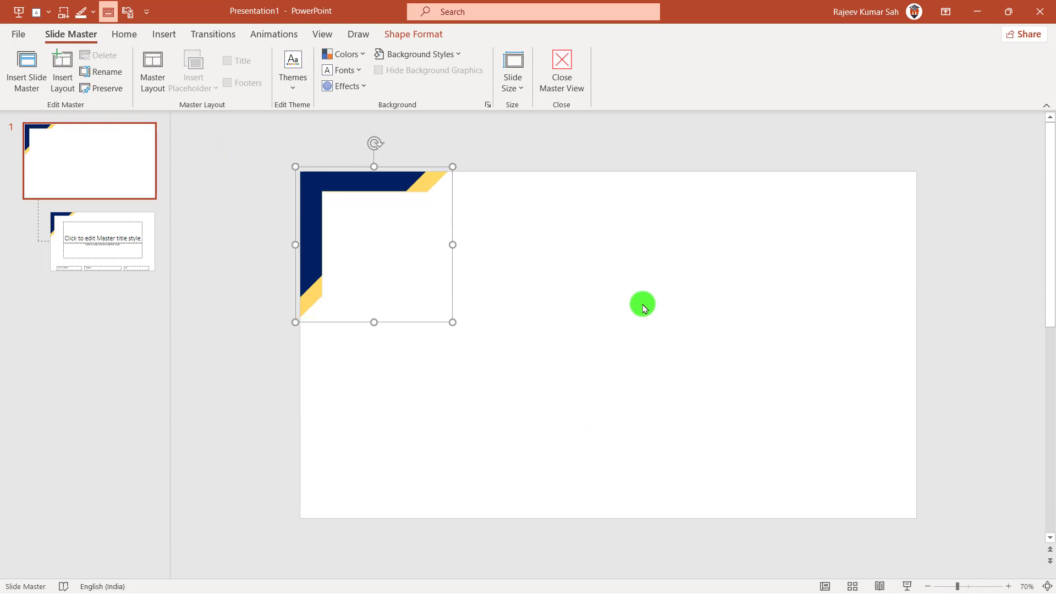
key("ctrl+d")
Flip the copy horizontally and place it in the slide master's top-right corner
left_click(386, 189)
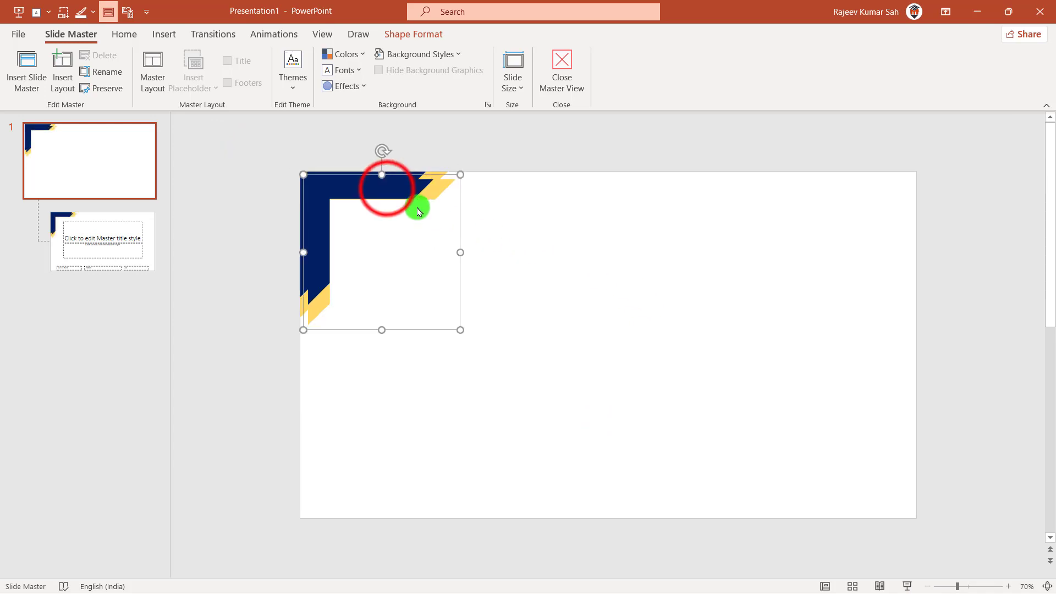
left_click_drag(387, 189, 666, 202)
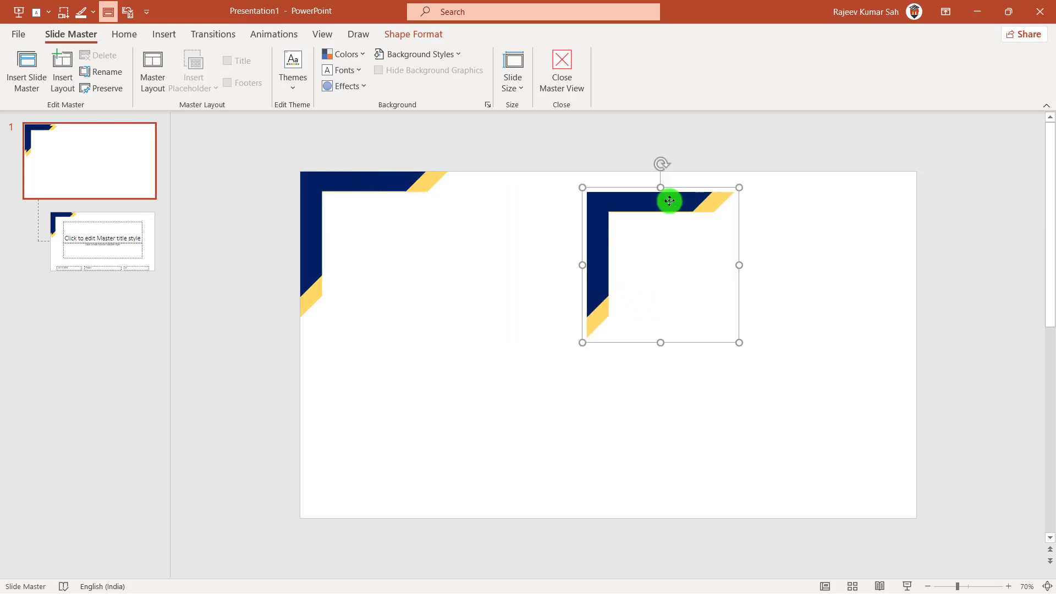
left_click(423, 35)
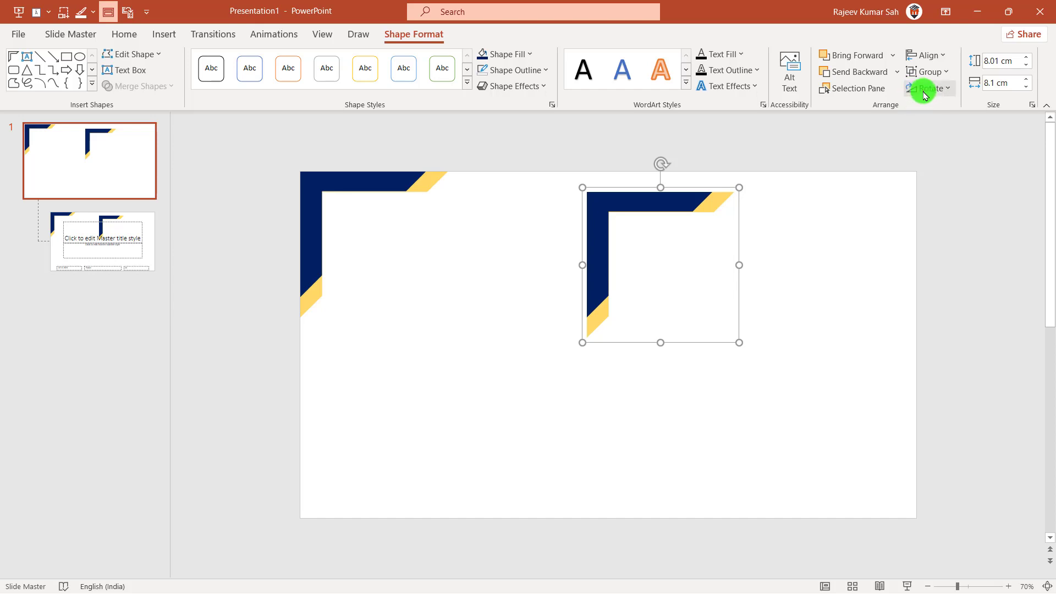
left_click(924, 90)
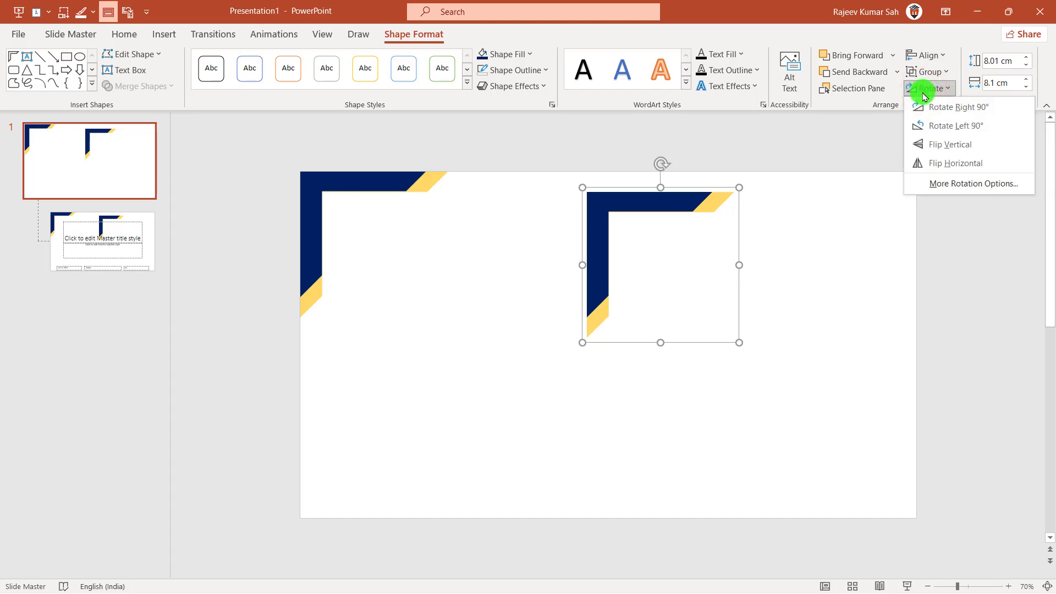
left_click(962, 170)
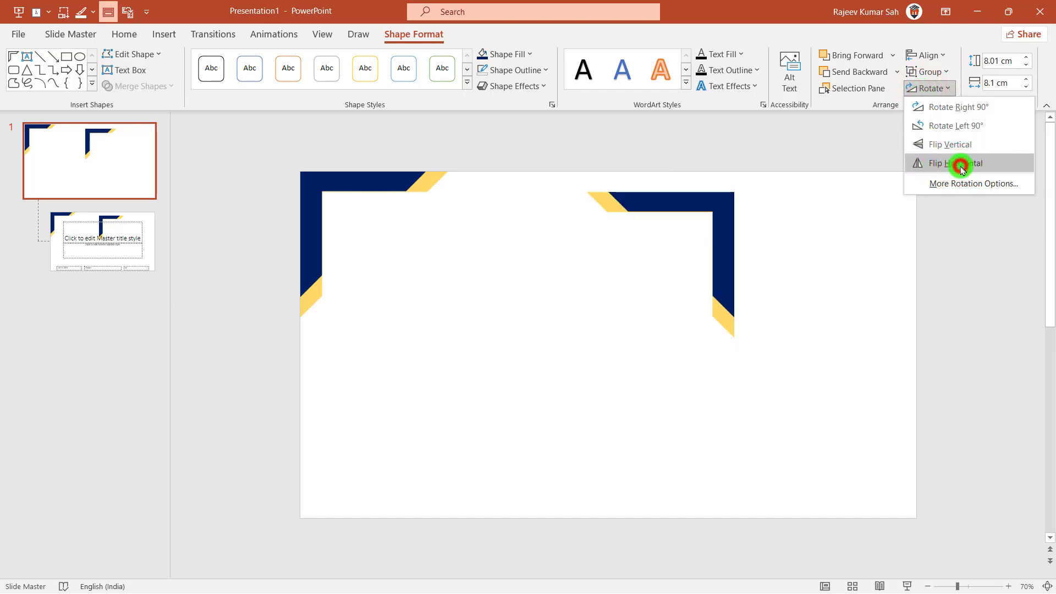
left_click(691, 213)
left_click_drag(688, 209, 867, 189)
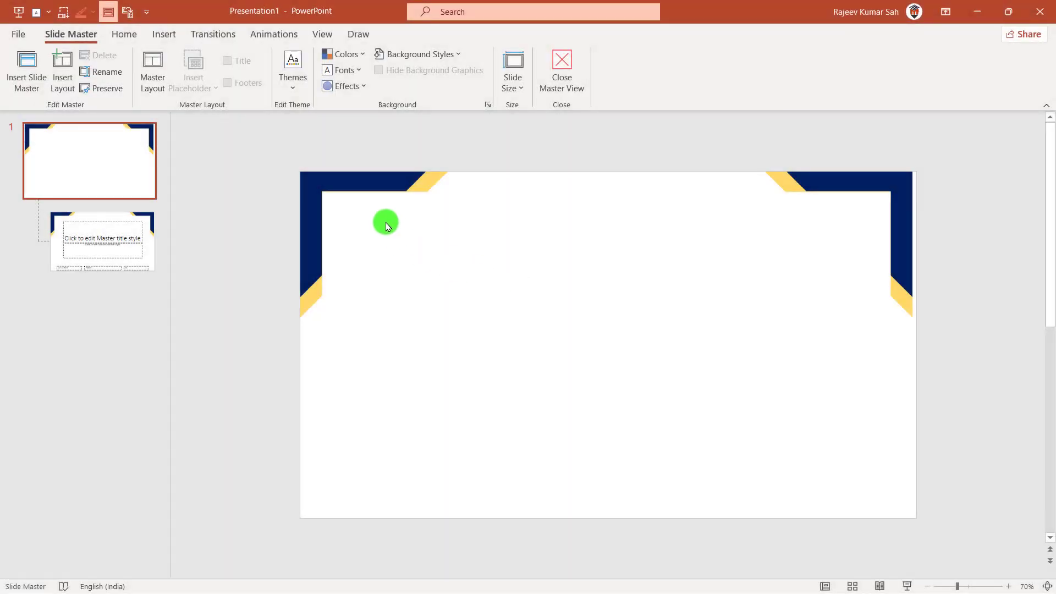
Duplicate the top-left corner graphic, flip it vertically, and place it in the bottom-left corner
left_click(359, 184)
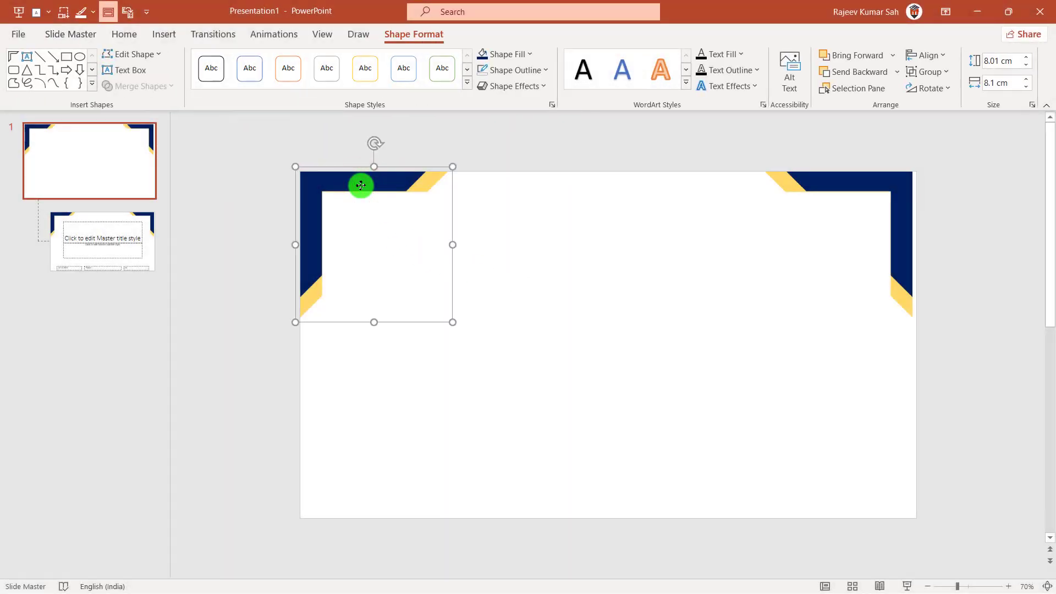
key("ctrl+d")
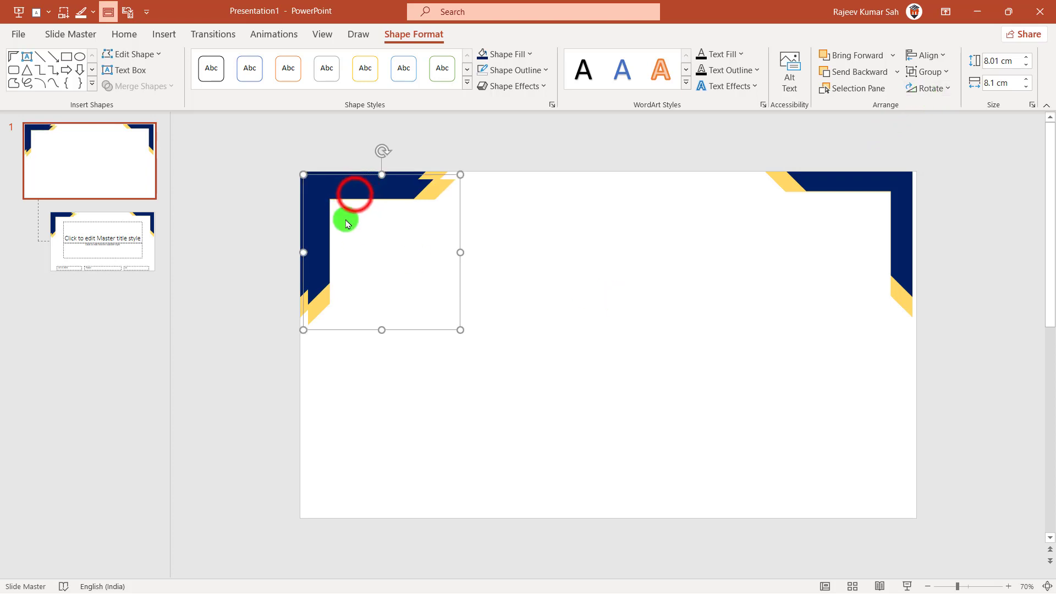
left_click_drag(354, 193, 428, 298)
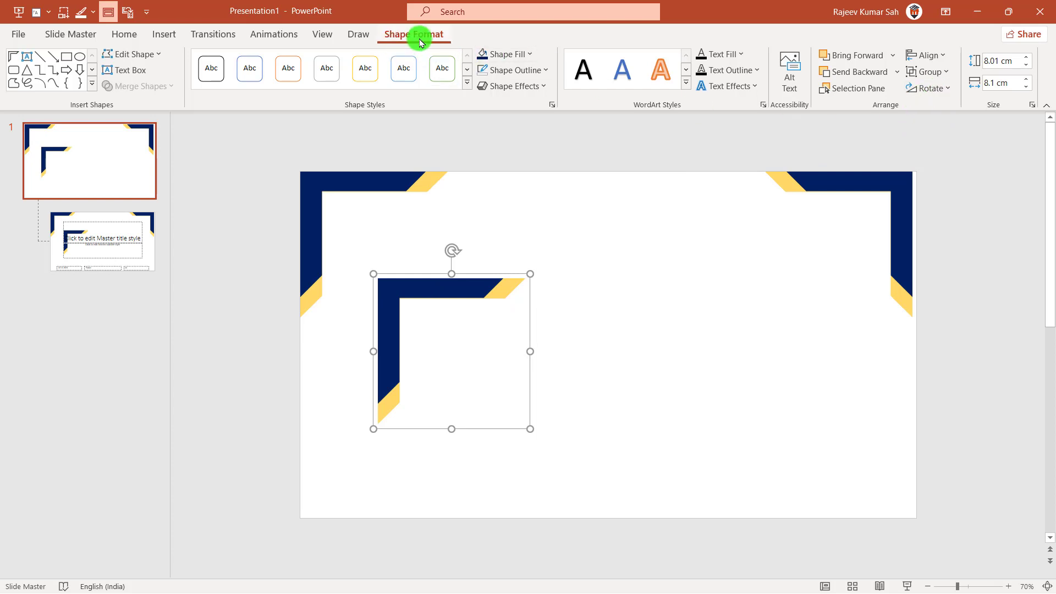
left_click(932, 94)
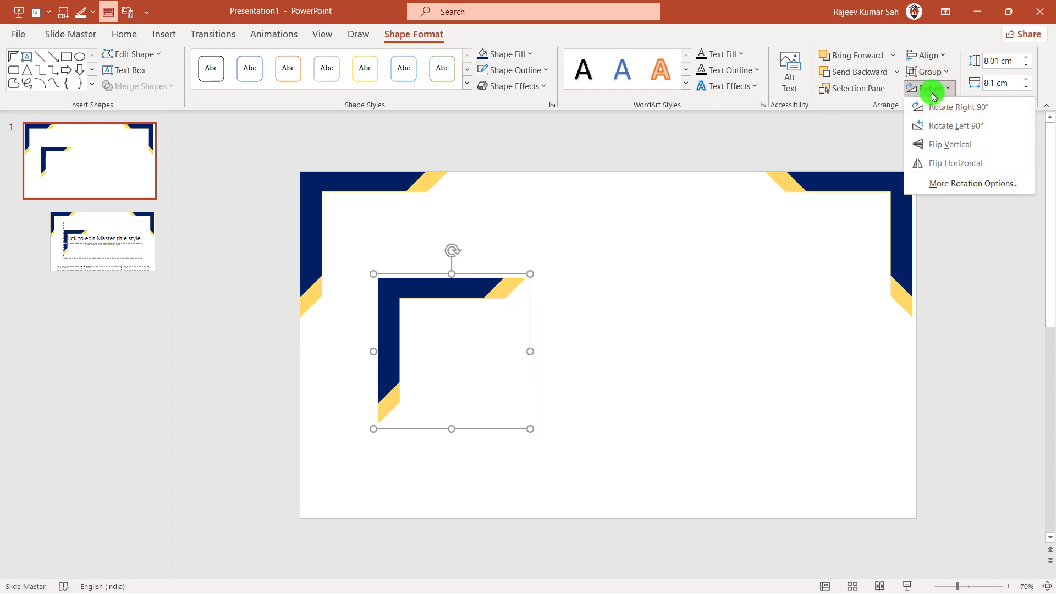
left_click(970, 152)
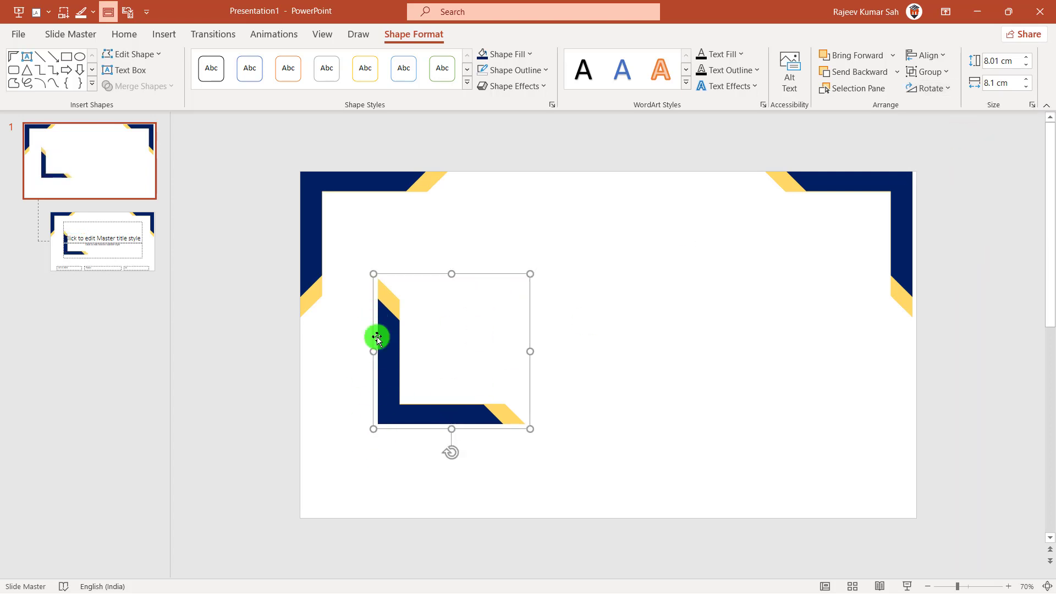
left_click(400, 416)
left_click_drag(400, 416, 325, 515)
left_click(632, 443)
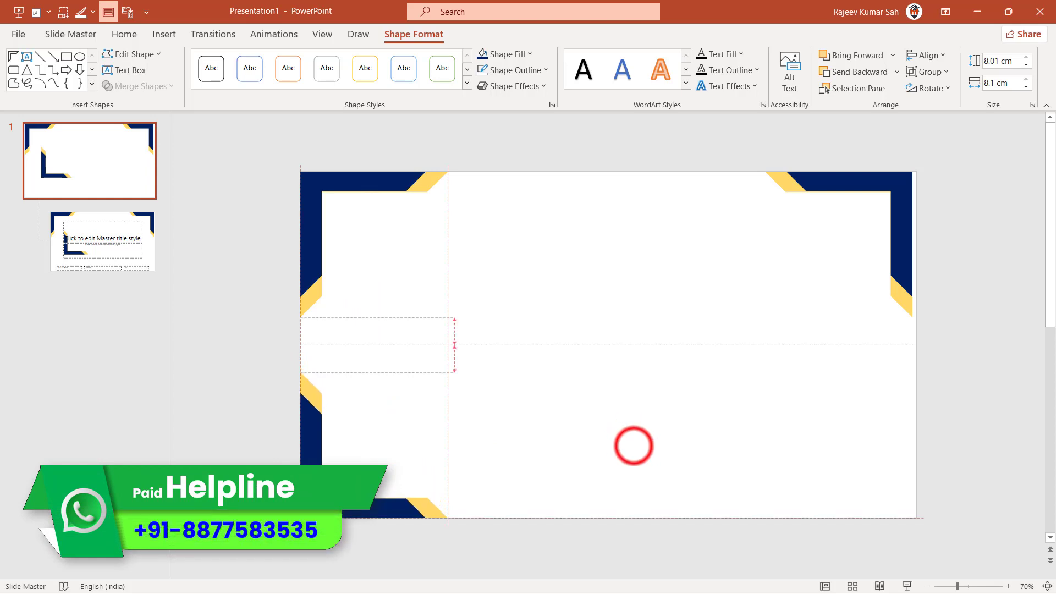
Copy the top-right corner graphic, flip it vertically, and place it in the bottom-right corner
left_click(849, 186)
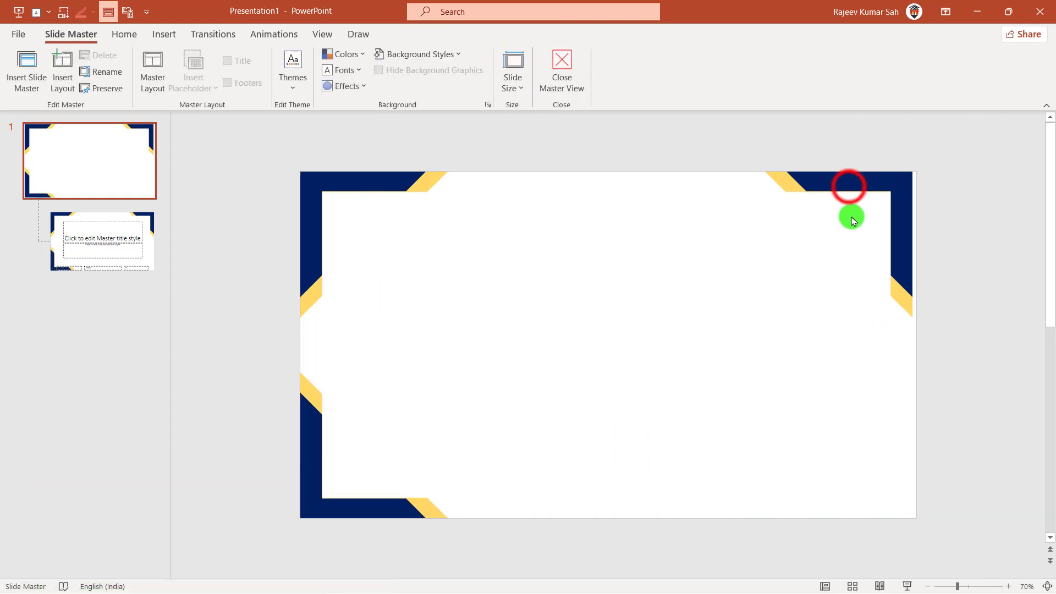
left_click(849, 188)
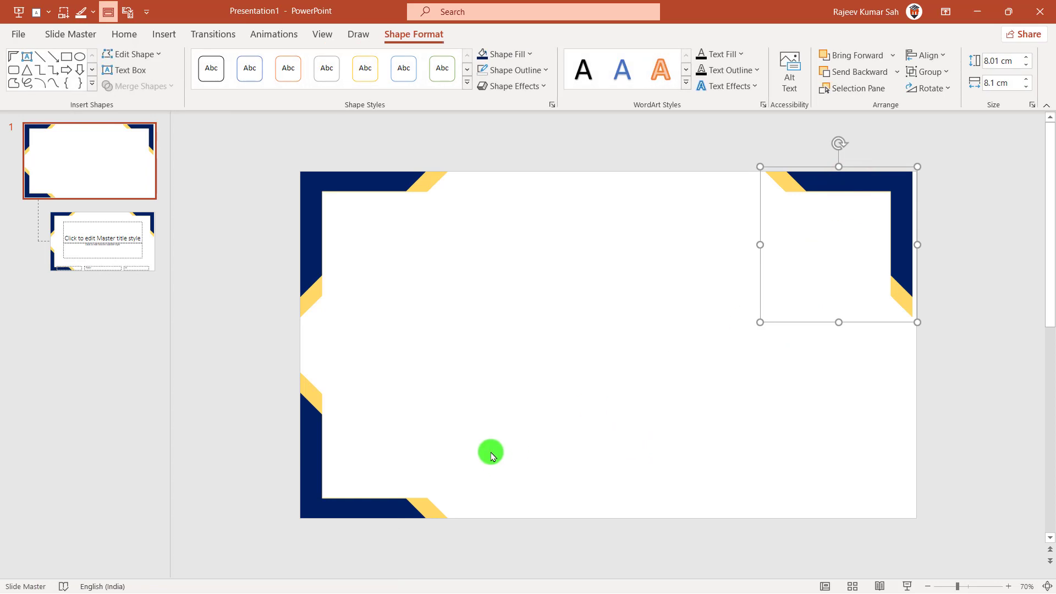
left_click_drag(892, 180, 773, 337)
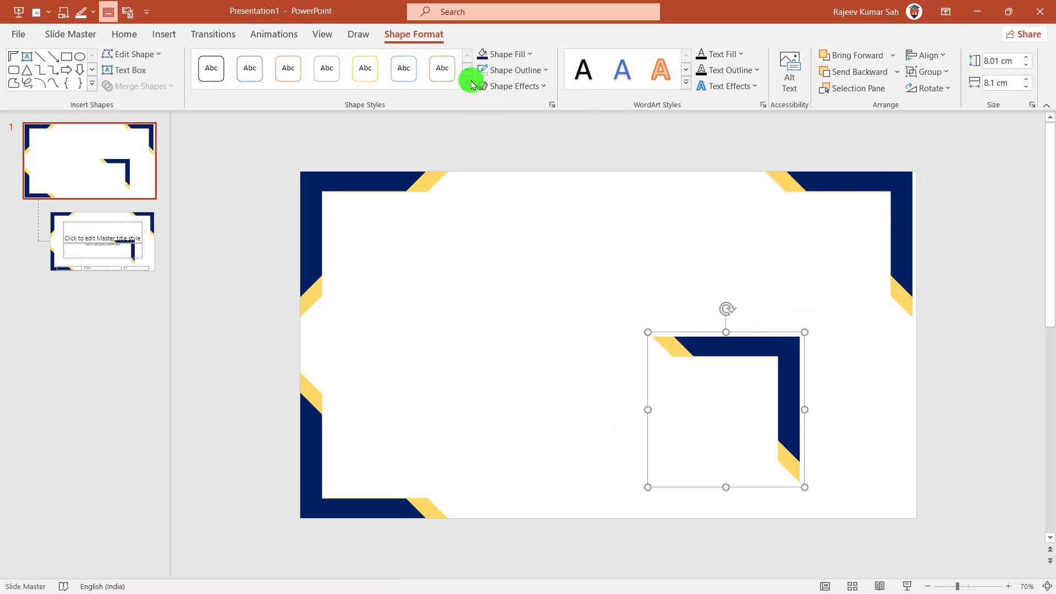
left_click(945, 87)
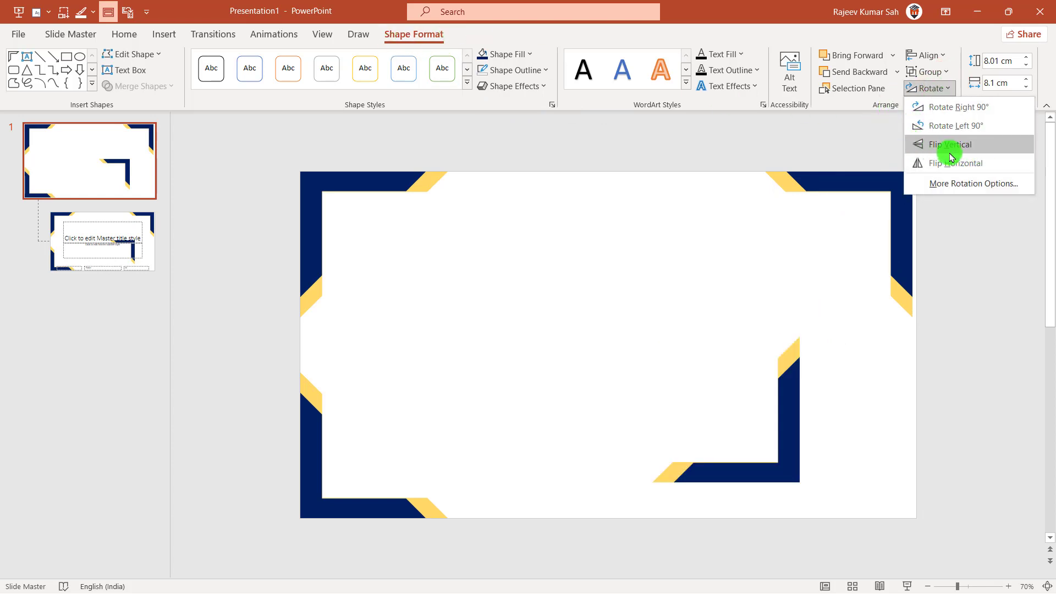
left_click(973, 144)
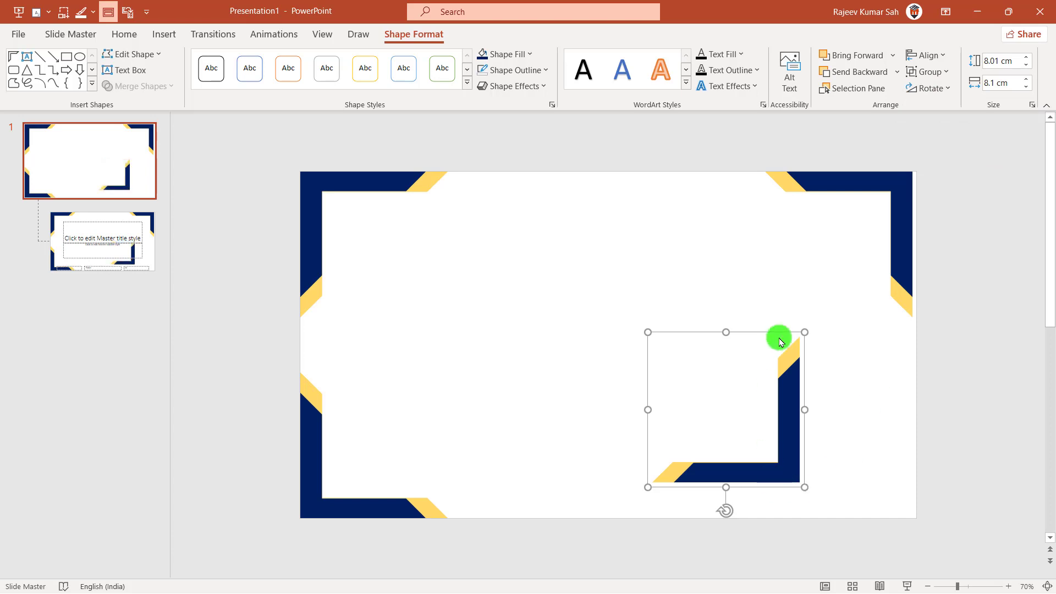
left_click_drag(785, 465, 904, 503)
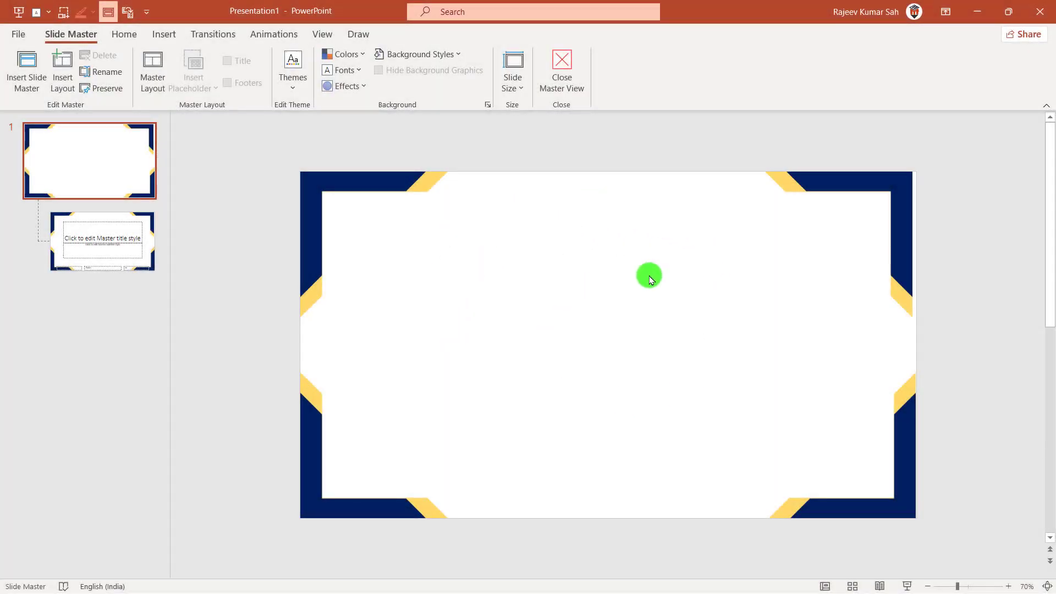
Draw a rectangle covering nearly the whole master slide
left_click(124, 36)
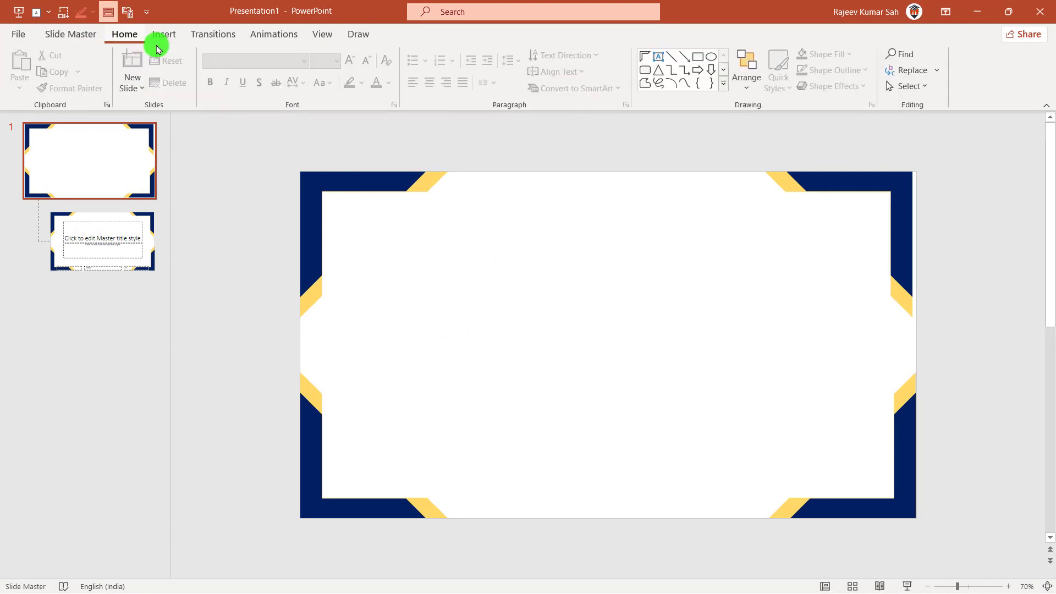
left_click(698, 58)
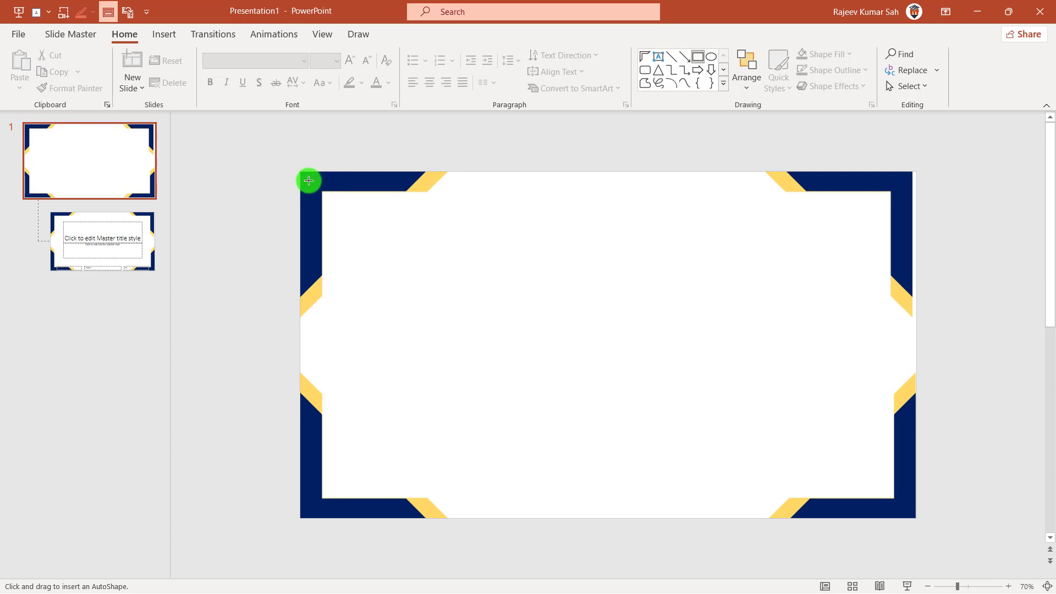
left_click_drag(309, 181, 836, 491)
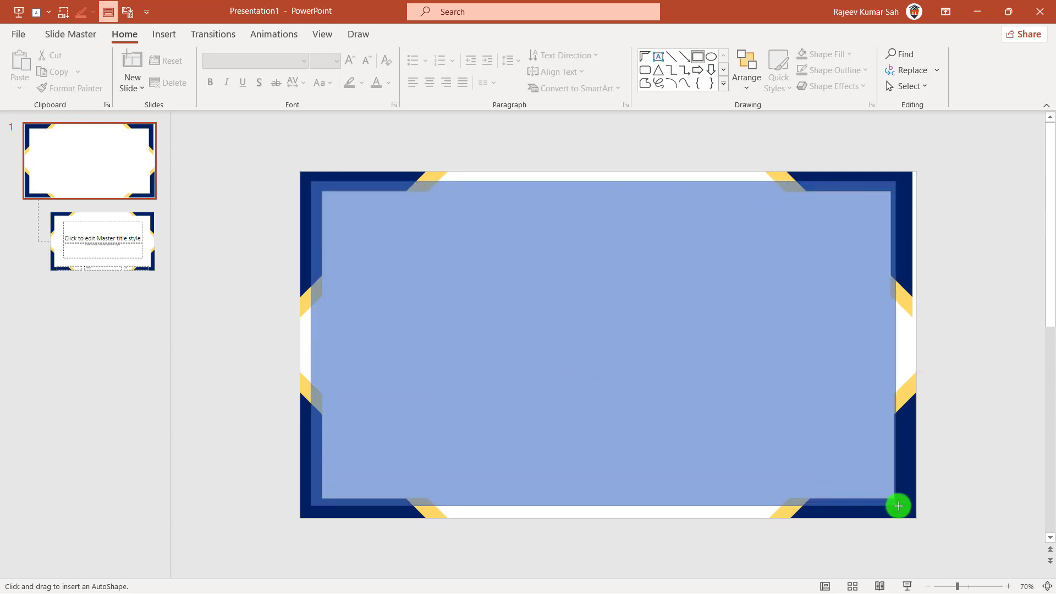
left_click_drag(836, 490, 903, 510)
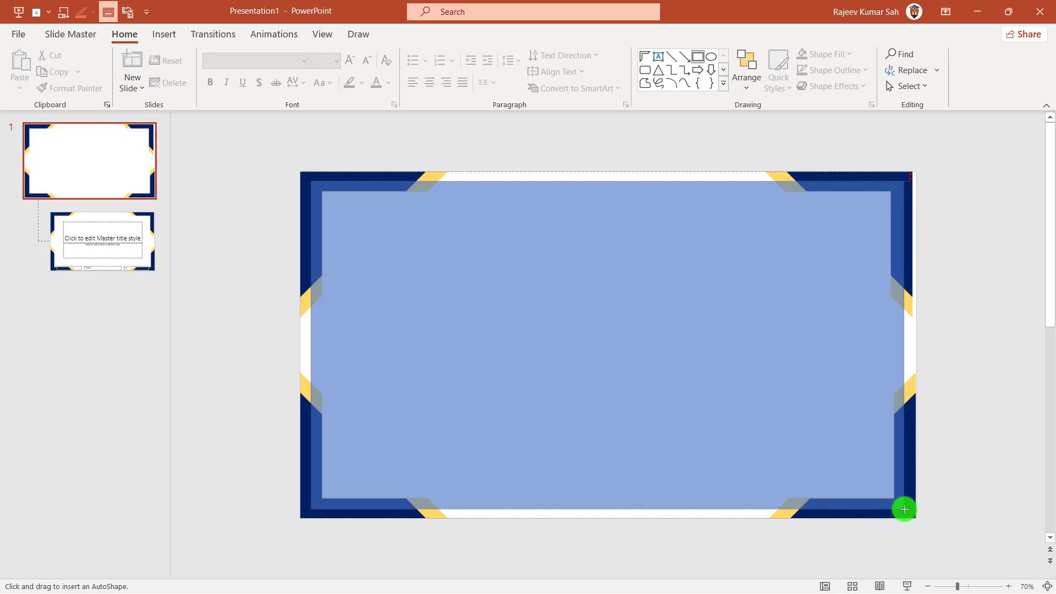
left_click_drag(904, 509, 905, 509)
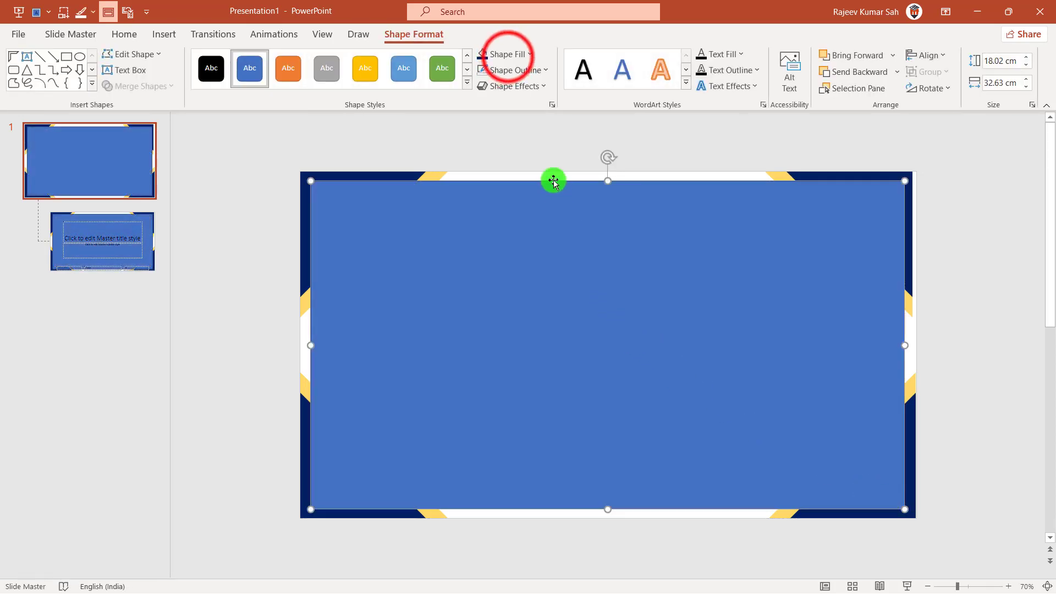
Give the rectangle no fill and a 3 pt standard yellow outline
left_click(508, 55)
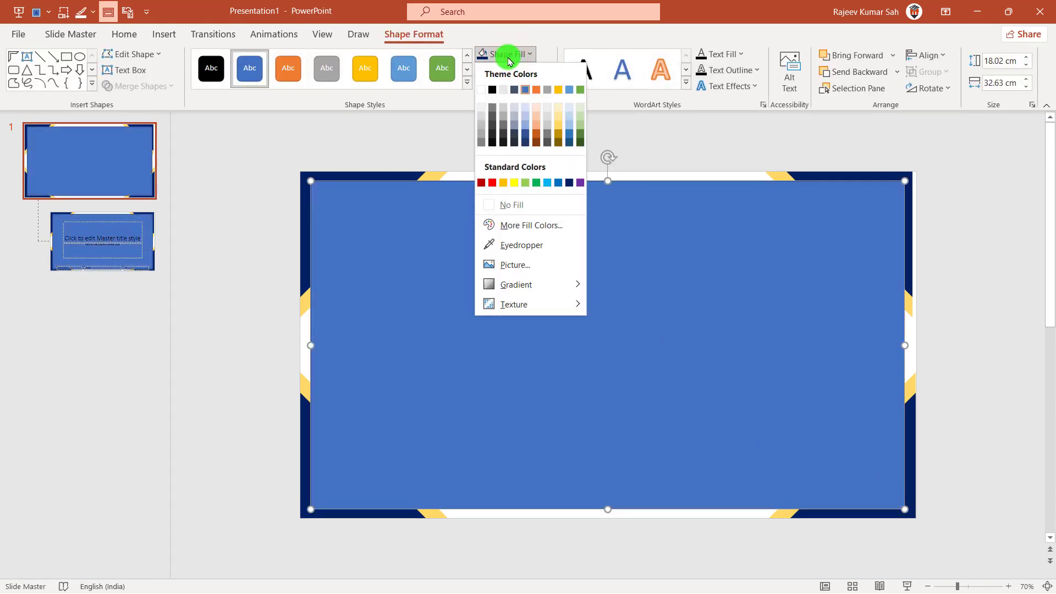
left_click(516, 205)
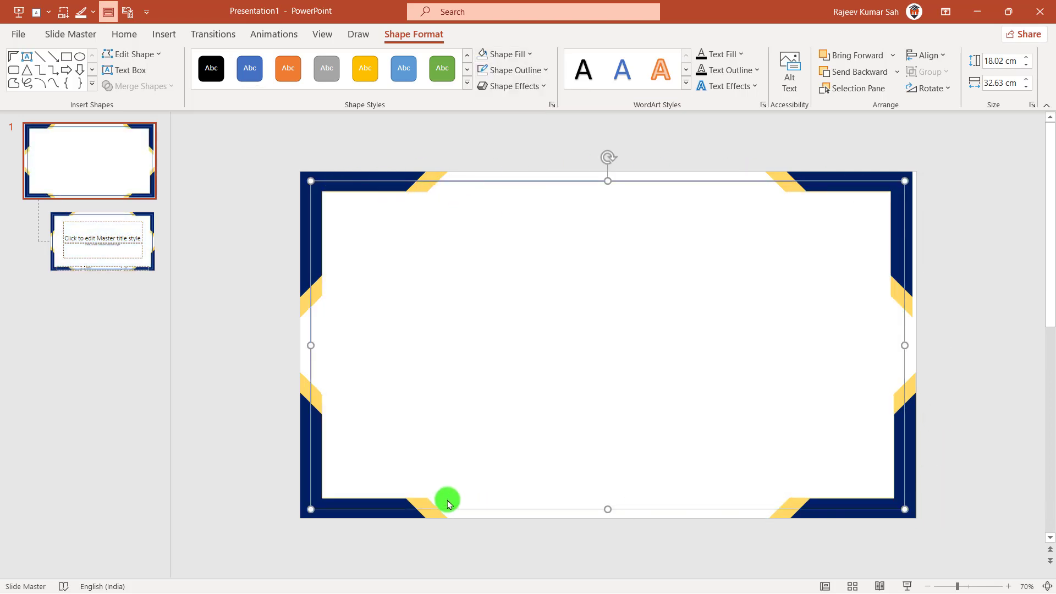
left_click(511, 70)
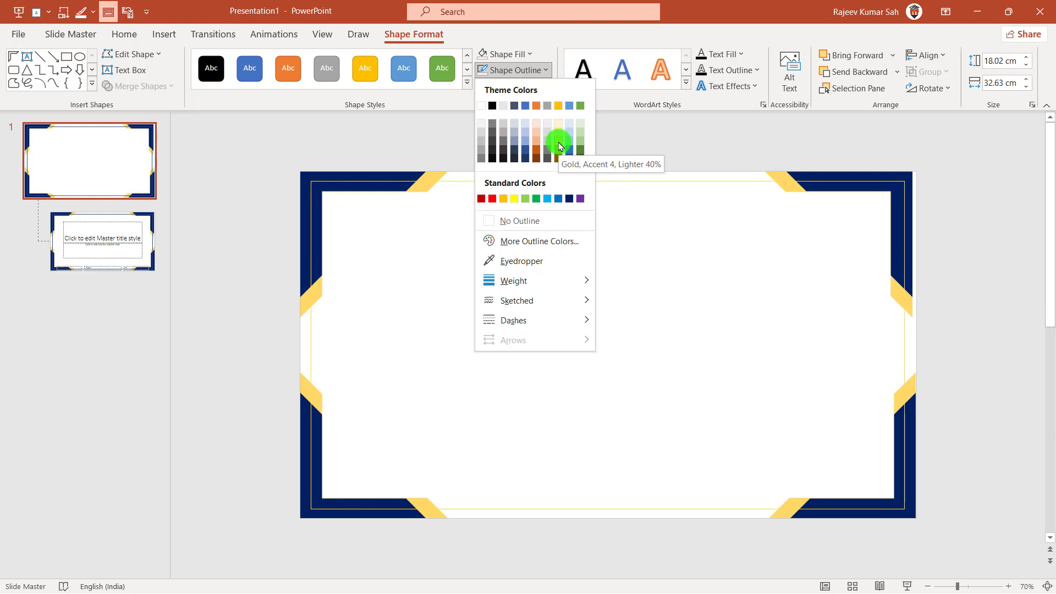
left_click(503, 199)
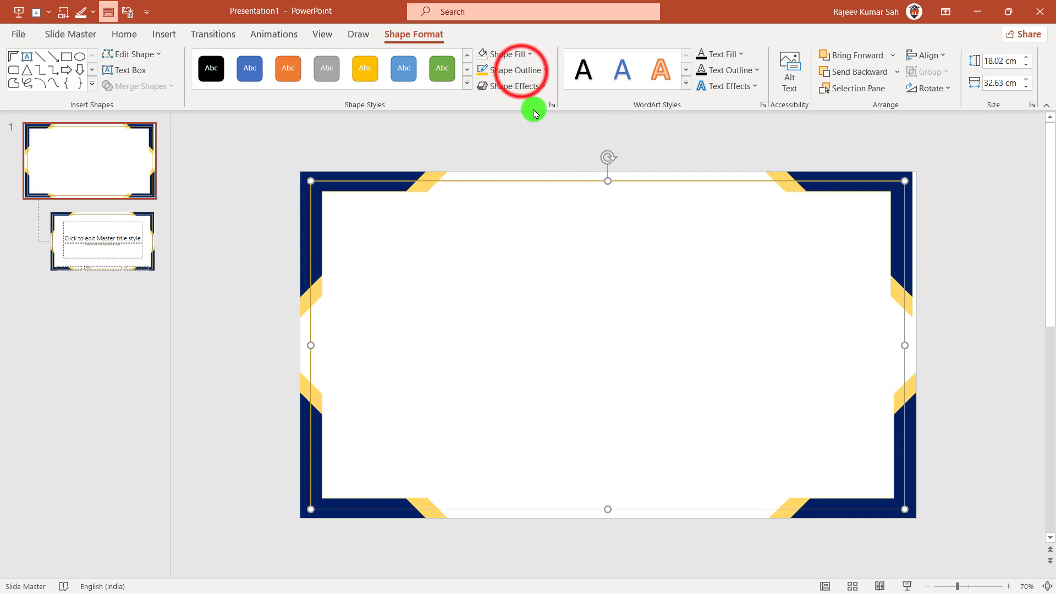
left_click(522, 70)
mouse_move(514, 280)
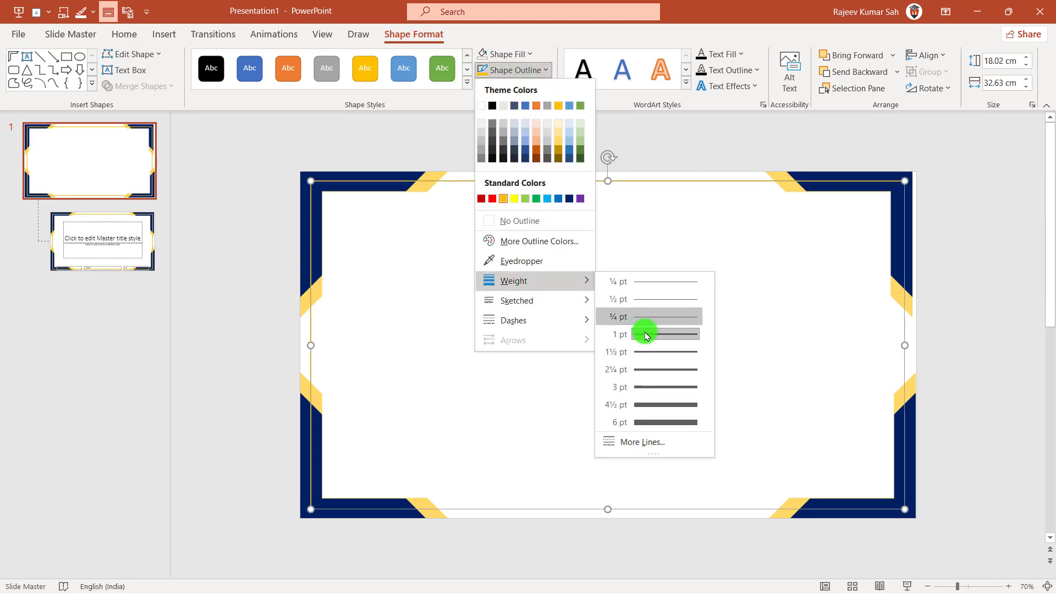
left_click(662, 387)
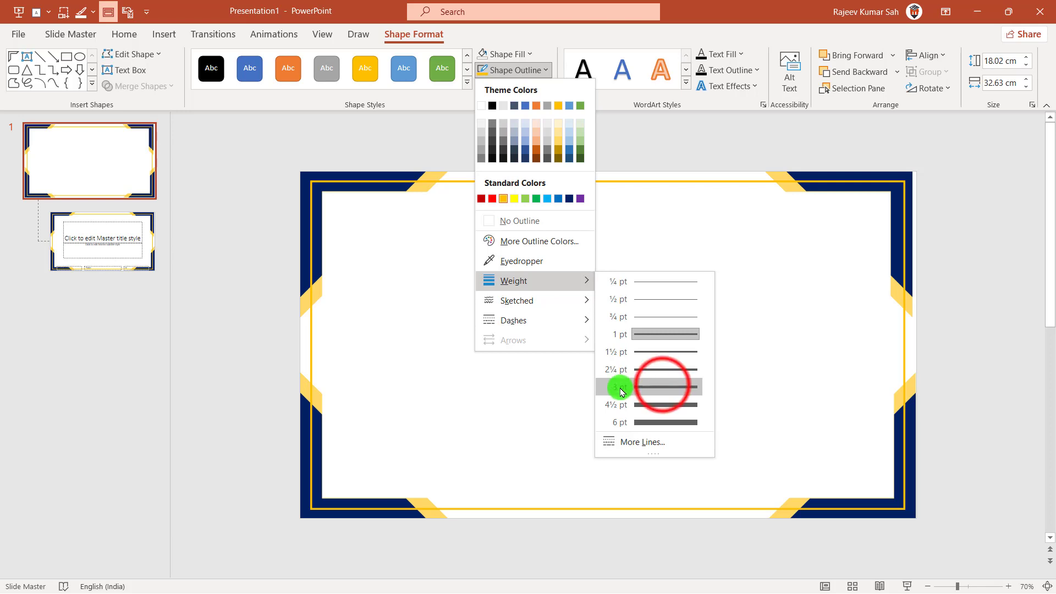
left_click(722, 297)
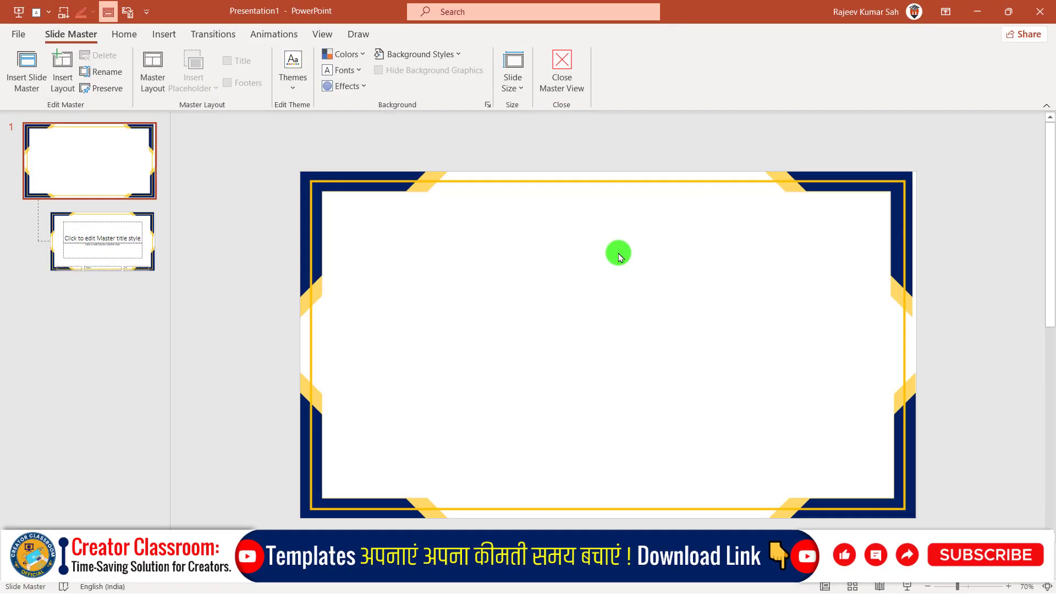
Through Format Background, fill the master background with a paler light blue instead of Blue, Accent 1, Lighter 60%
left_click(573, 309)
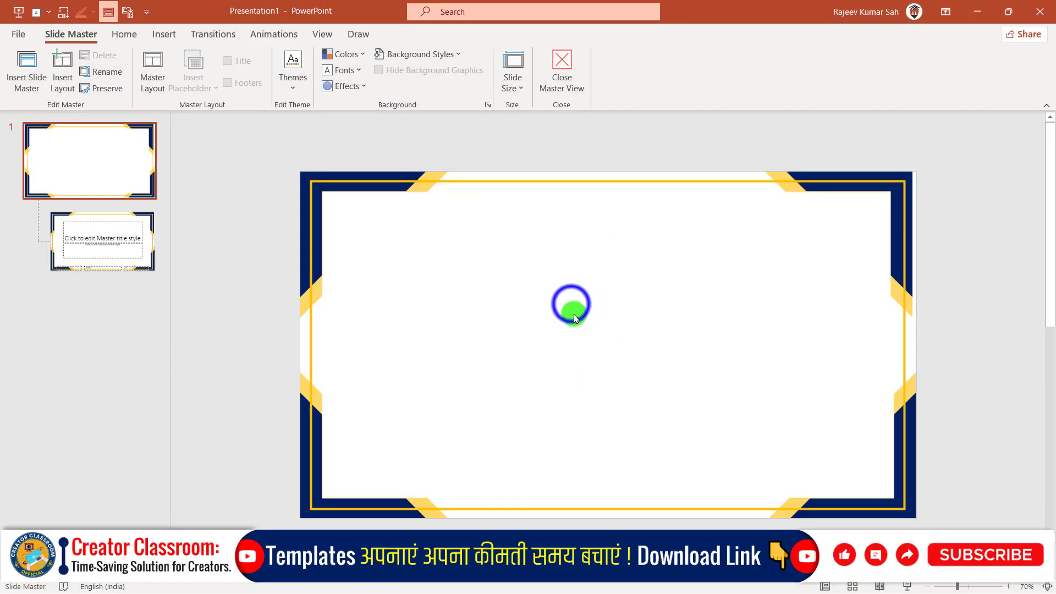
right_click(572, 304)
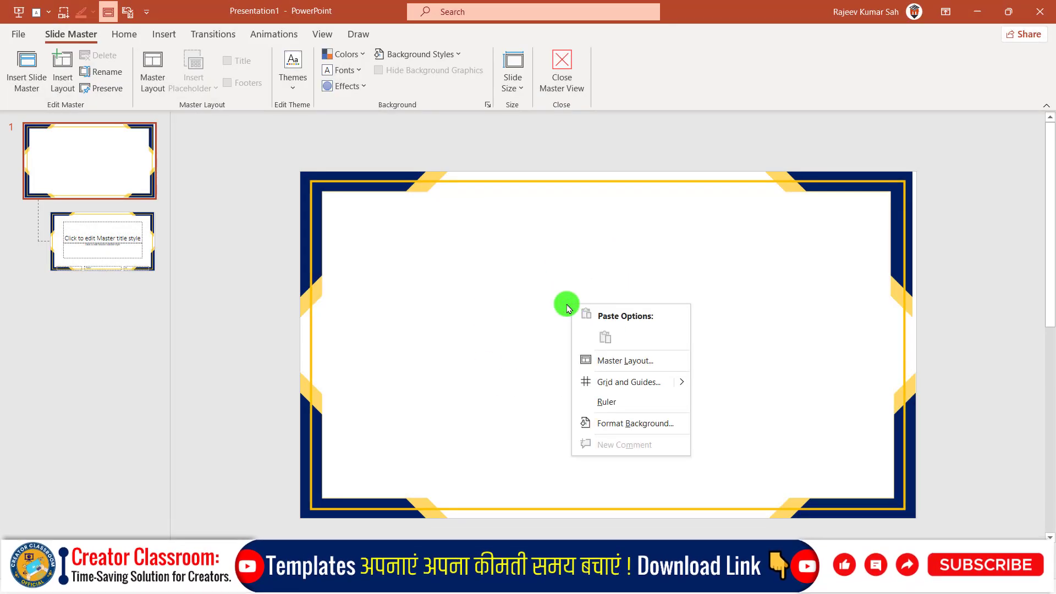
left_click(628, 425)
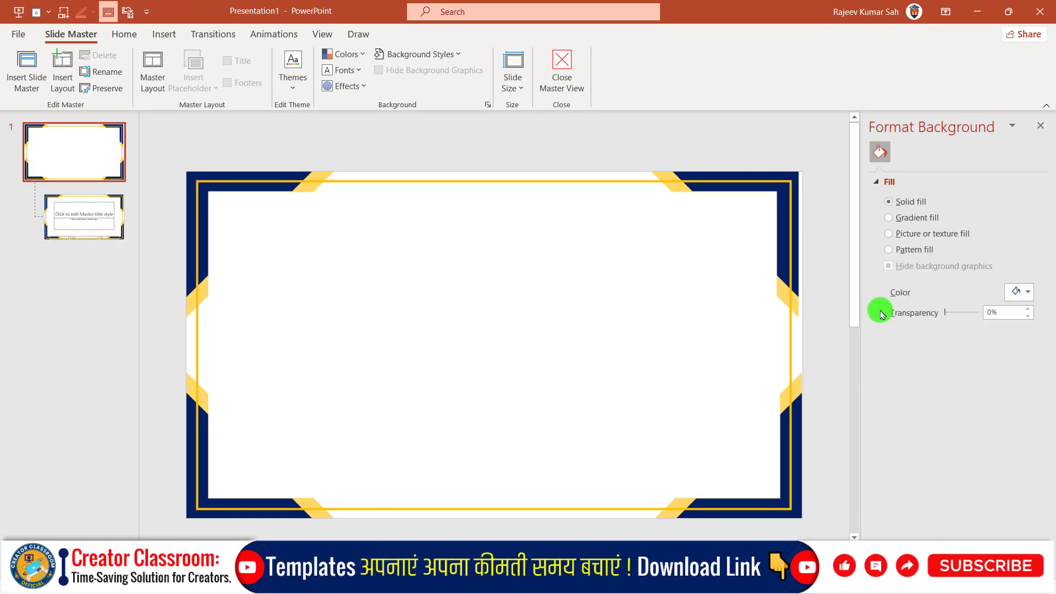
left_click(1024, 292)
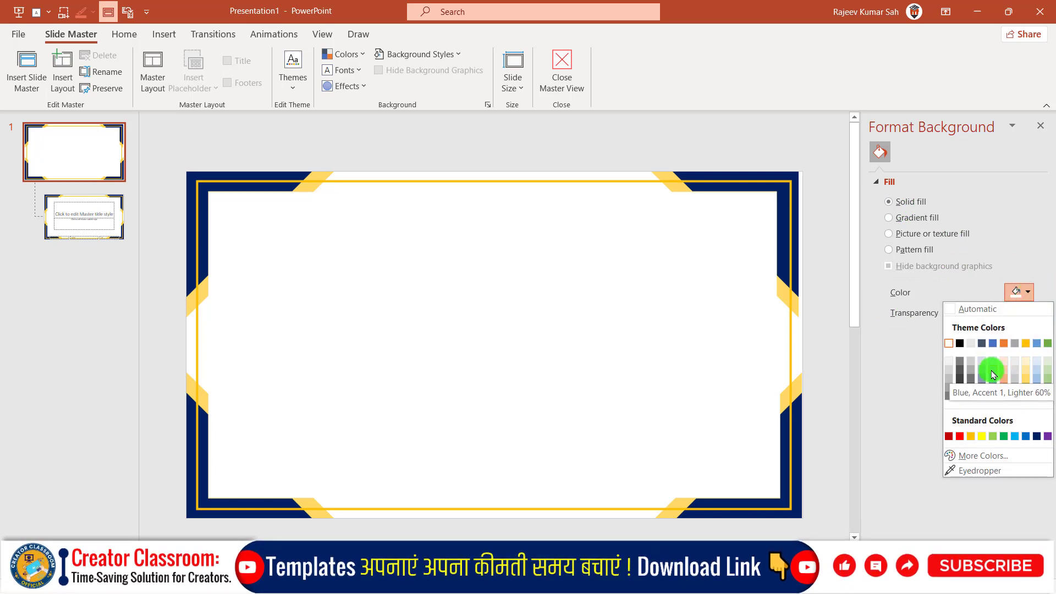
left_click(993, 375)
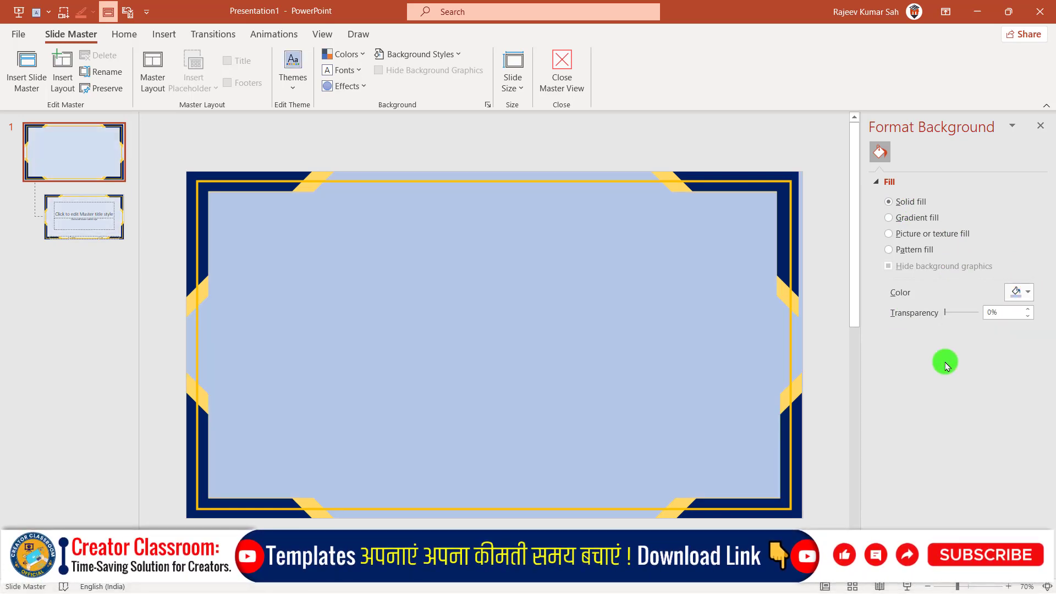
left_click(1028, 295)
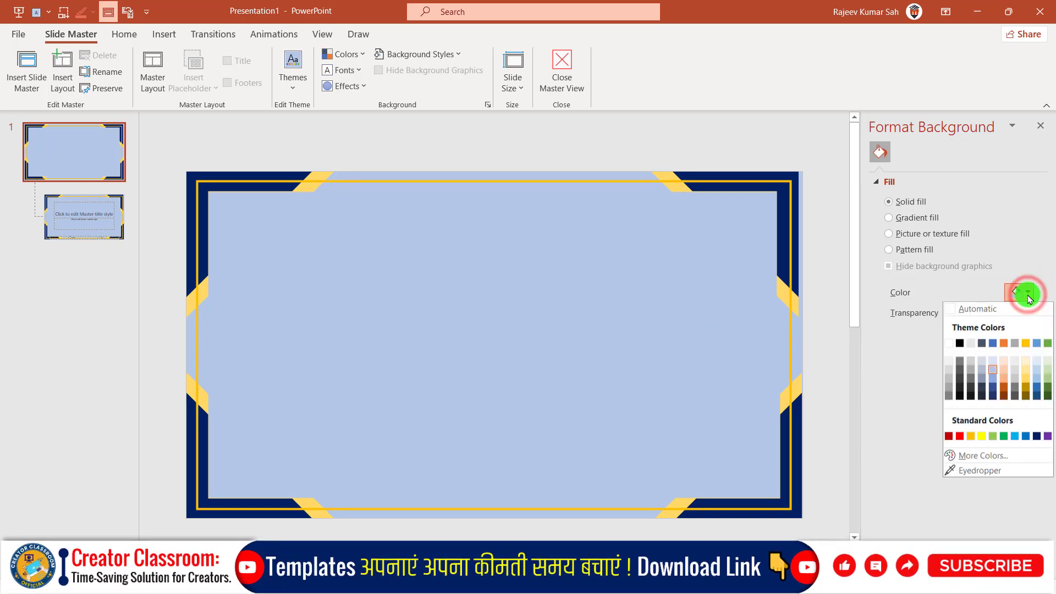
left_click(1037, 373)
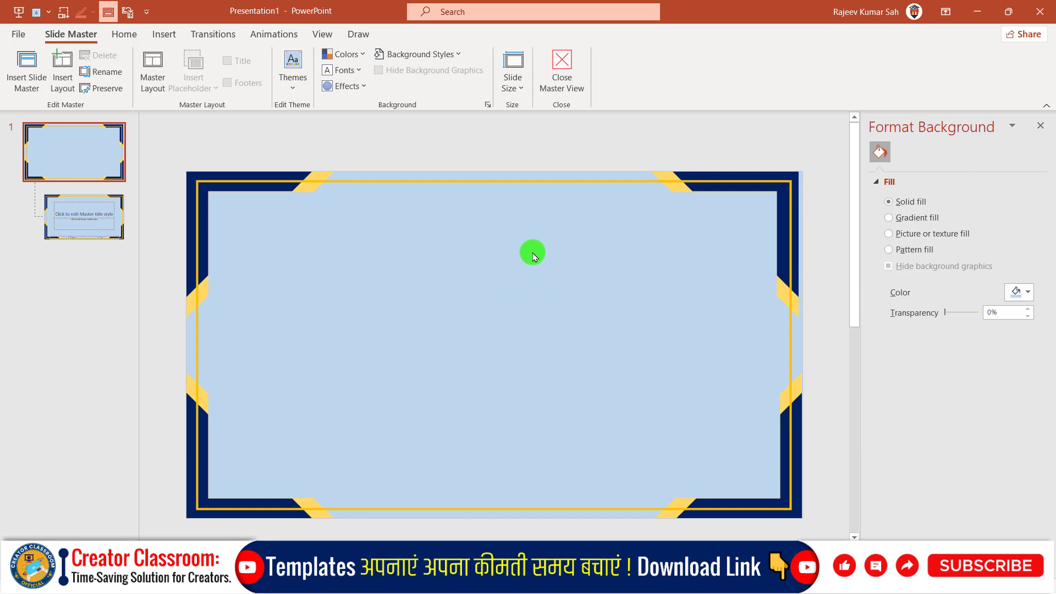
left_click(1029, 295)
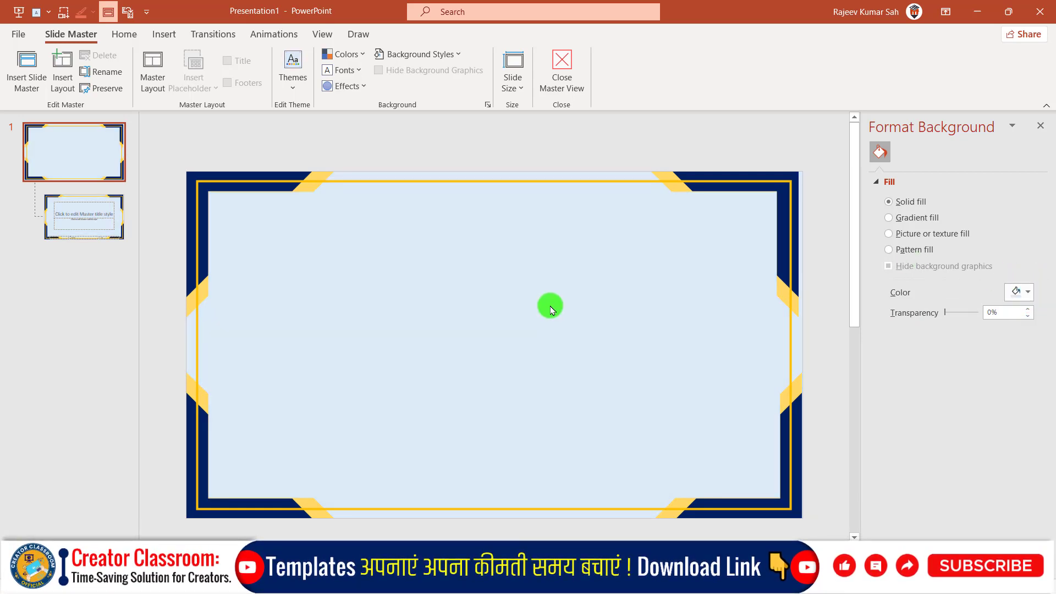
left_click(1040, 126)
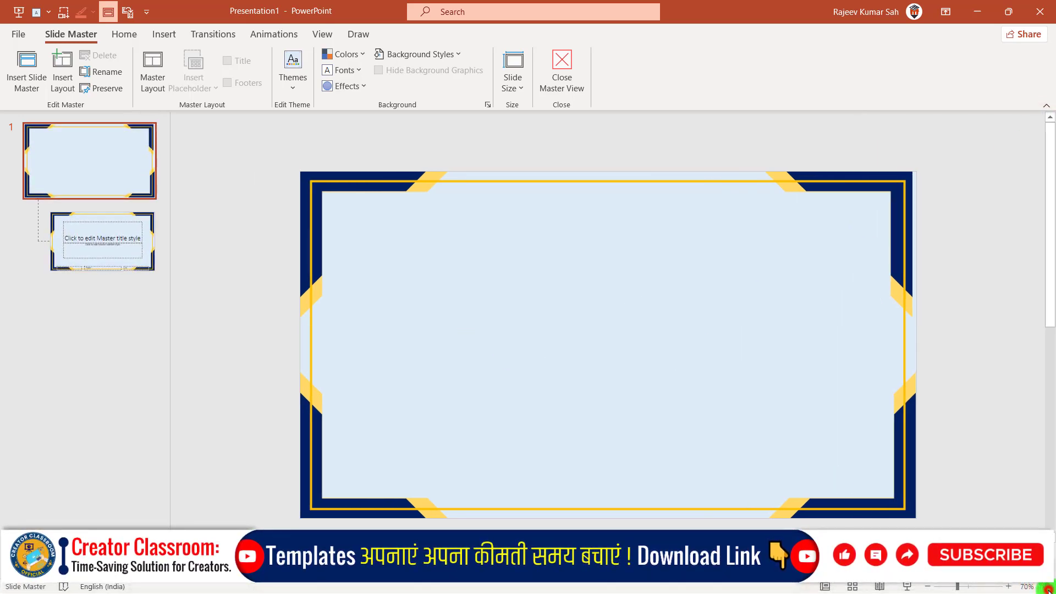
scroll(608, 345, "up", 2)
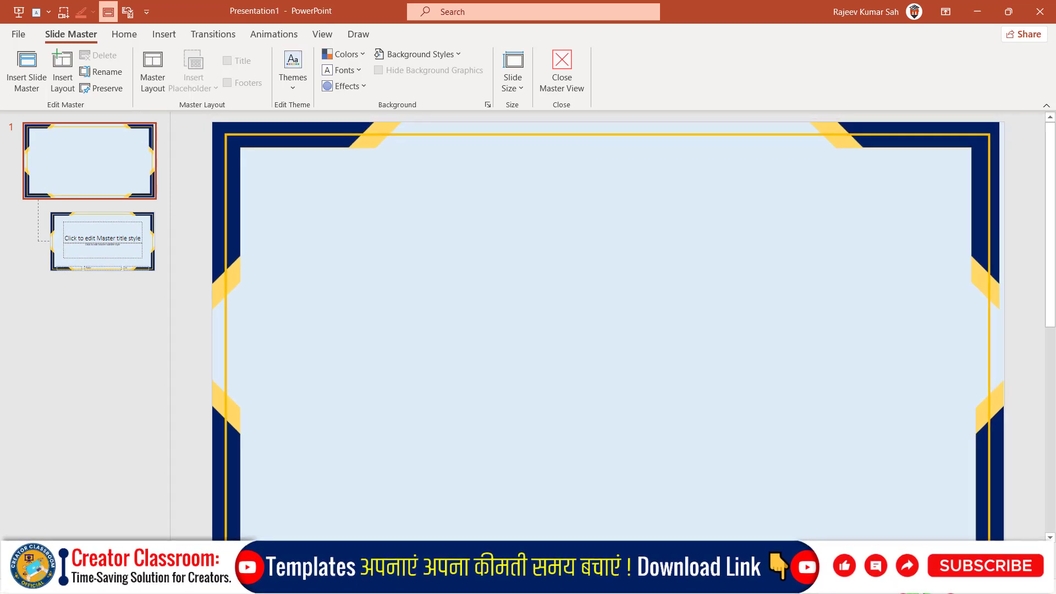
Draw a long blue rounded rectangle, round its ends into a pill, and move it to the top edge
left_click(929, 588)
left_click(929, 588)
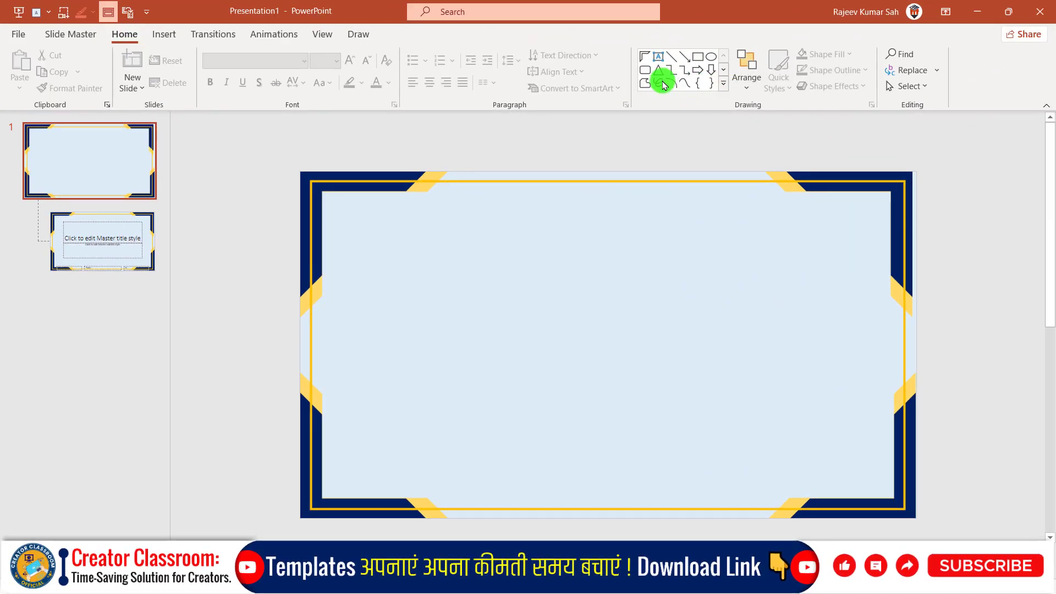
left_click(645, 73)
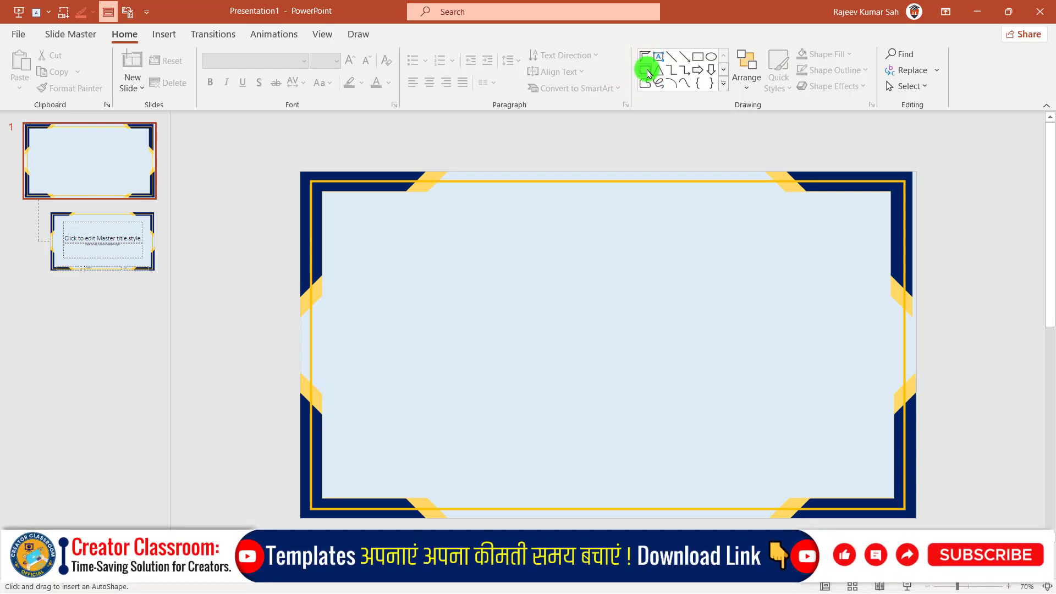
left_click_drag(448, 224, 758, 264)
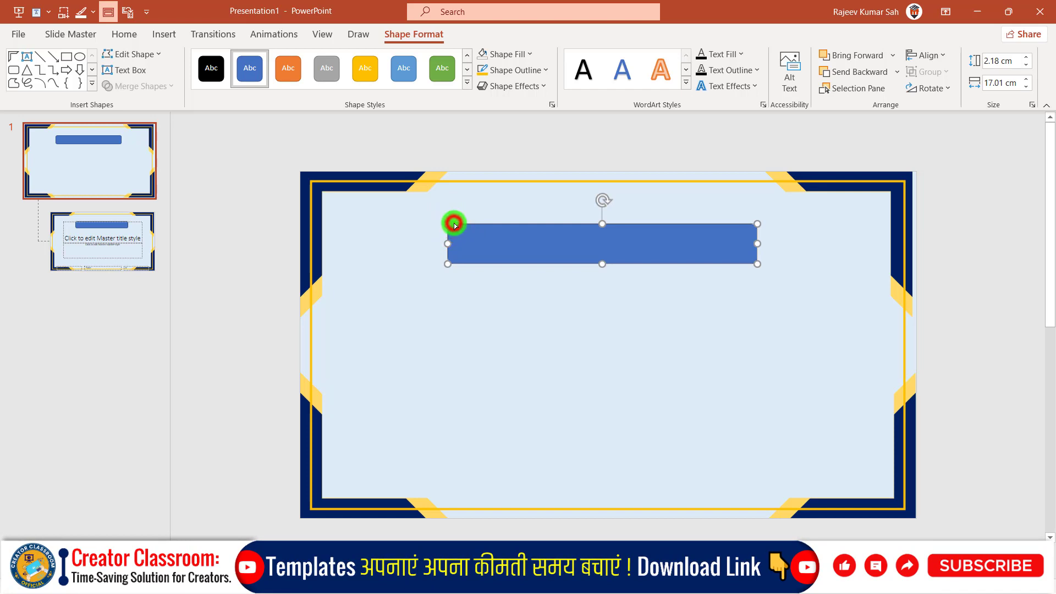
left_click_drag(460, 225, 520, 233)
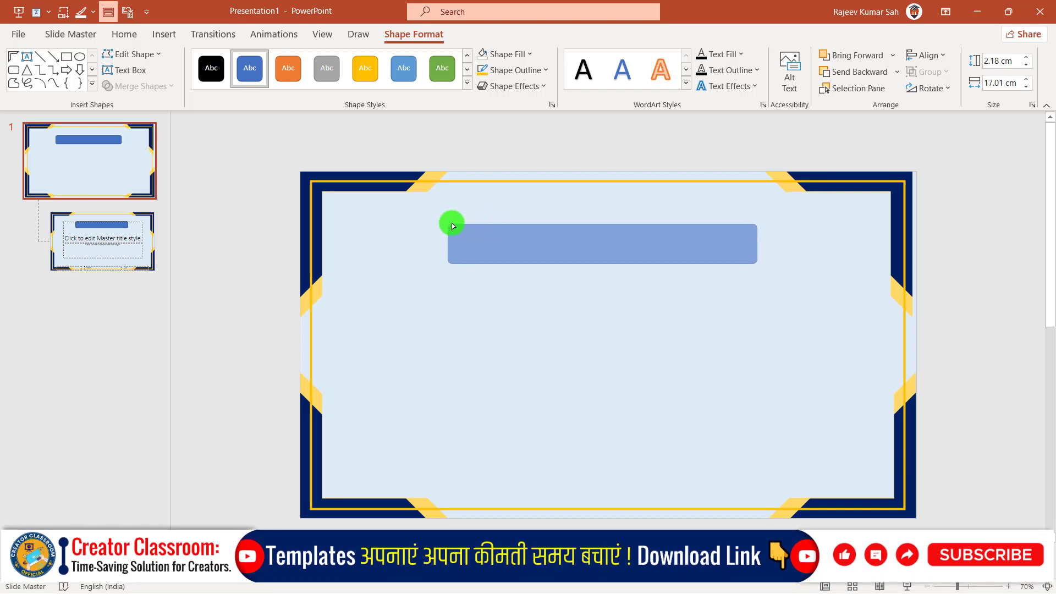
left_click_drag(453, 227, 479, 226)
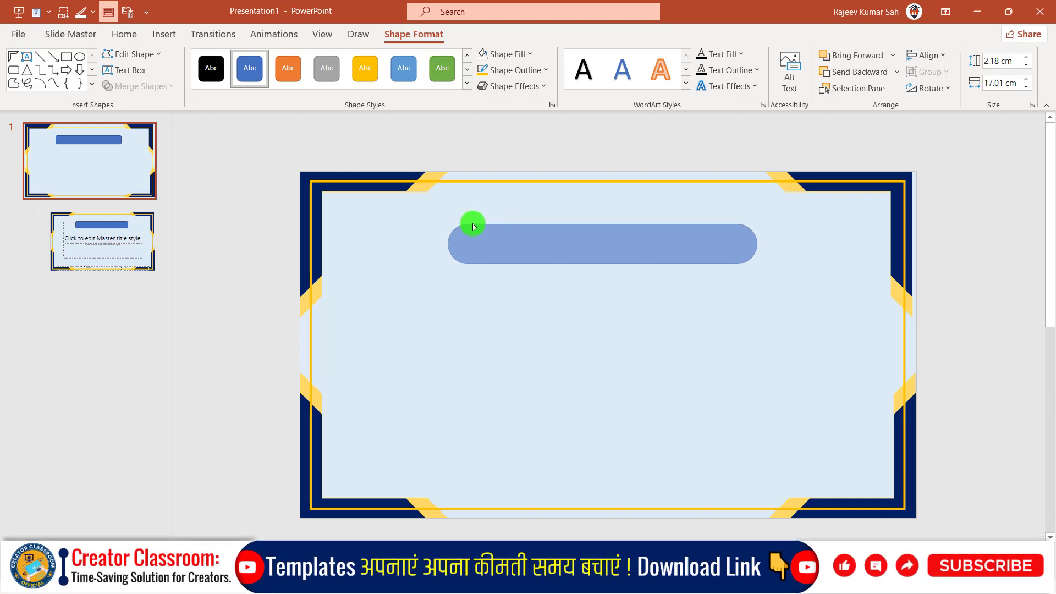
left_click_drag(474, 226, 474, 227)
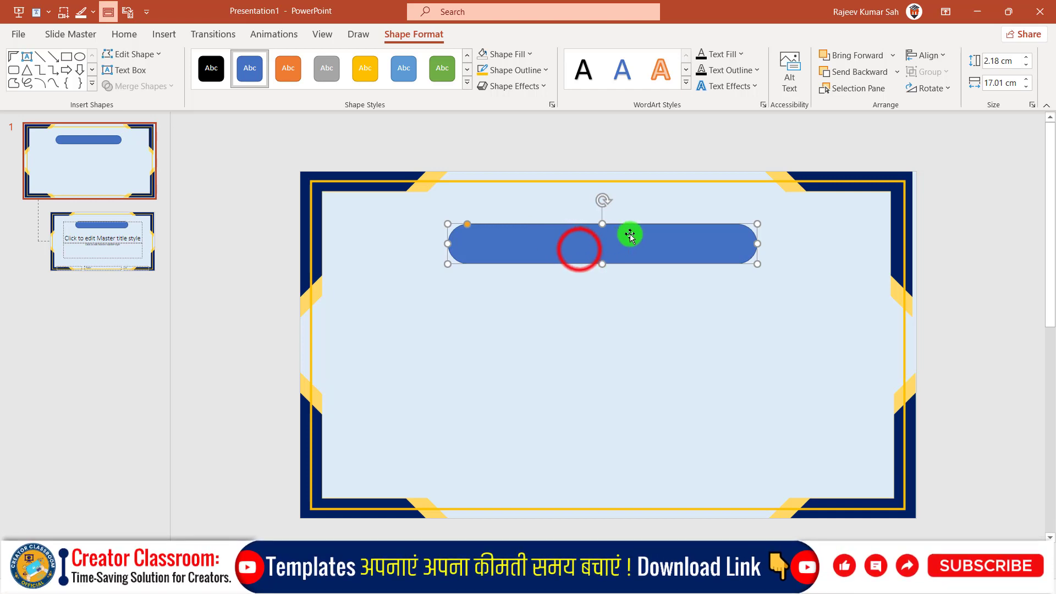
left_click_drag(570, 242, 579, 199)
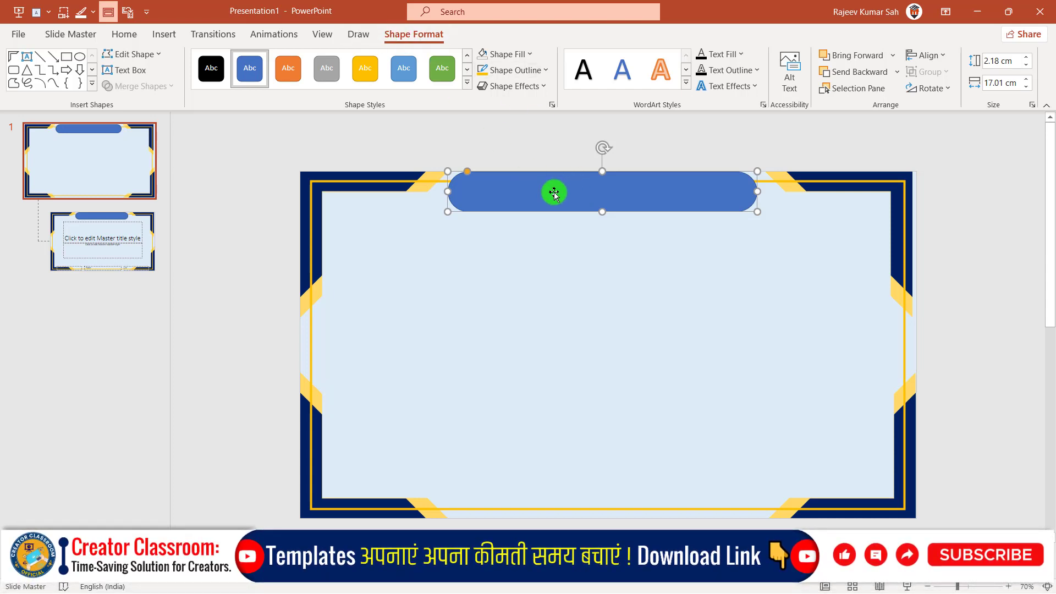
Change the bar to Rectangle: Top Corners Rounded, make the bottom corners rounded, and centre it horizontally
left_click(580, 193)
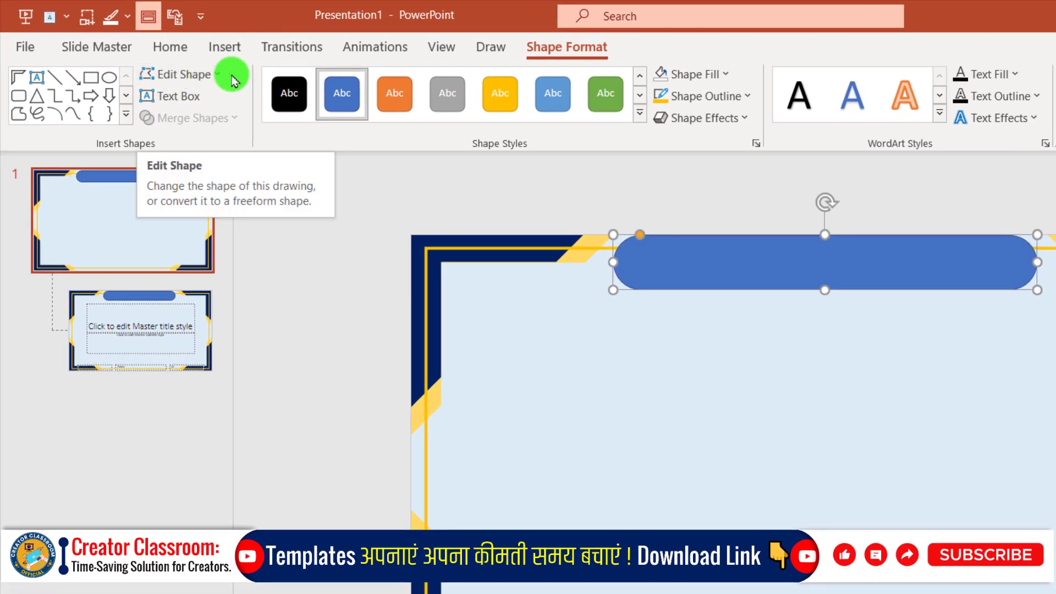
left_click(212, 75)
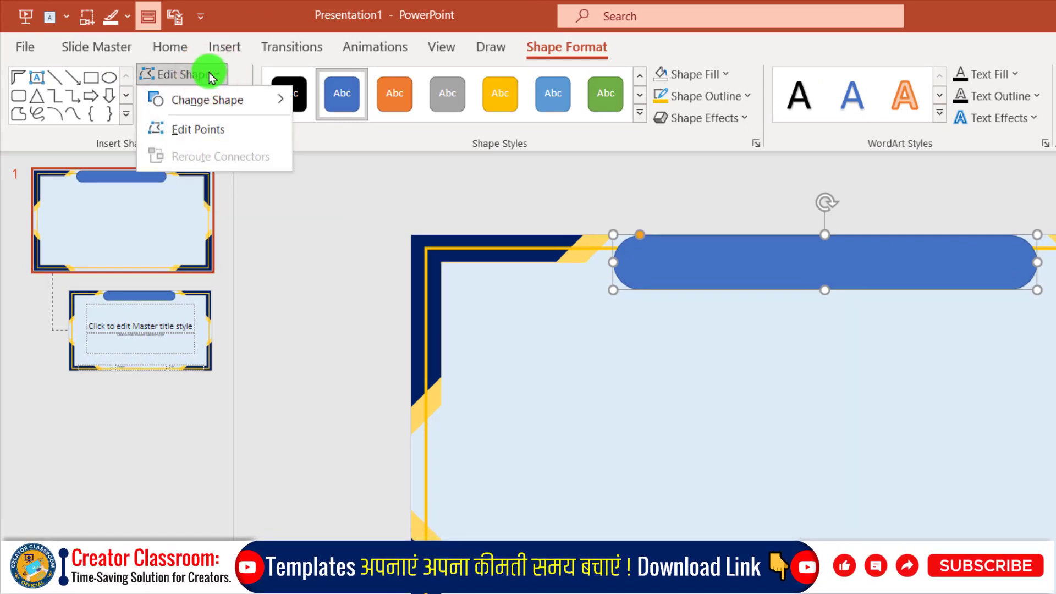
mouse_move(207, 101)
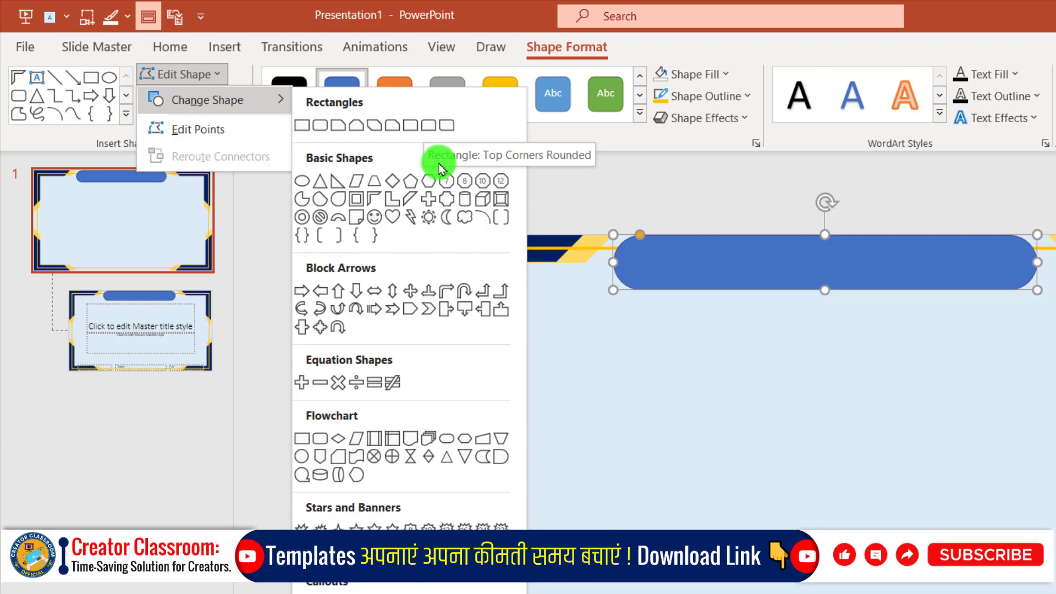
left_click(432, 129)
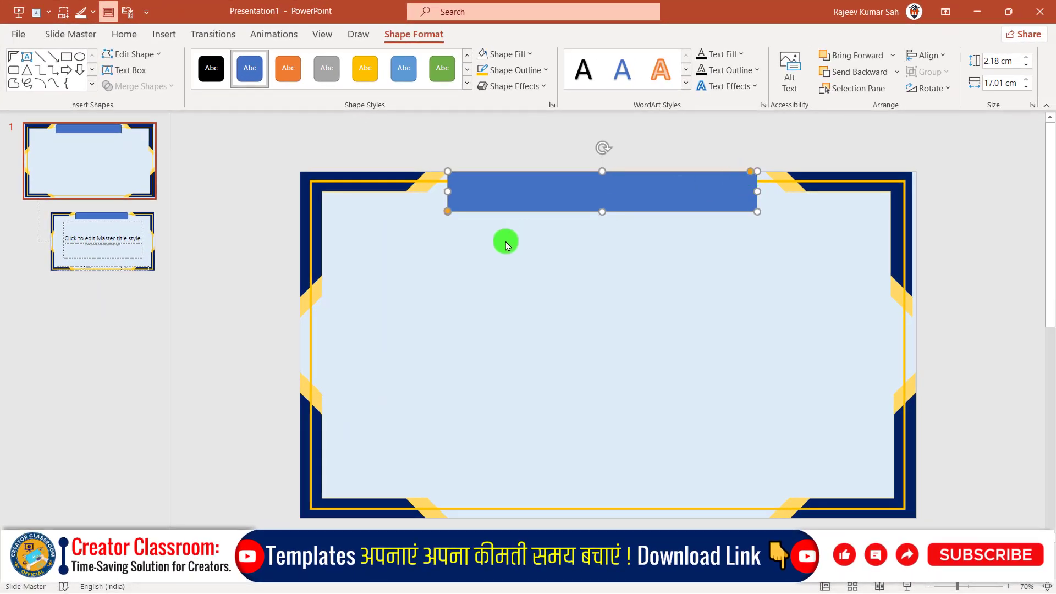
left_click(449, 214)
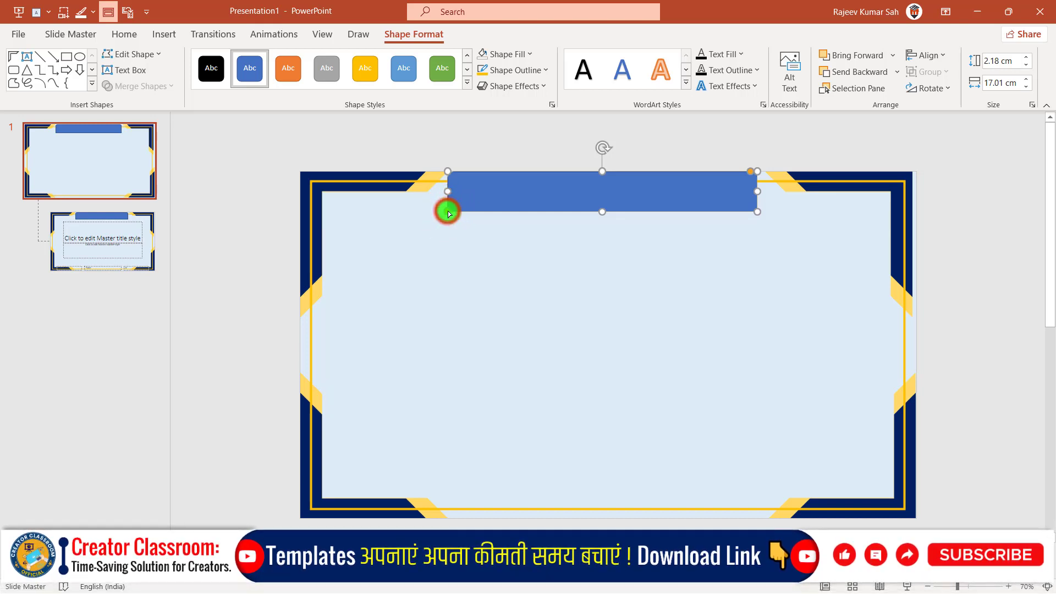
left_click_drag(448, 215, 539, 216)
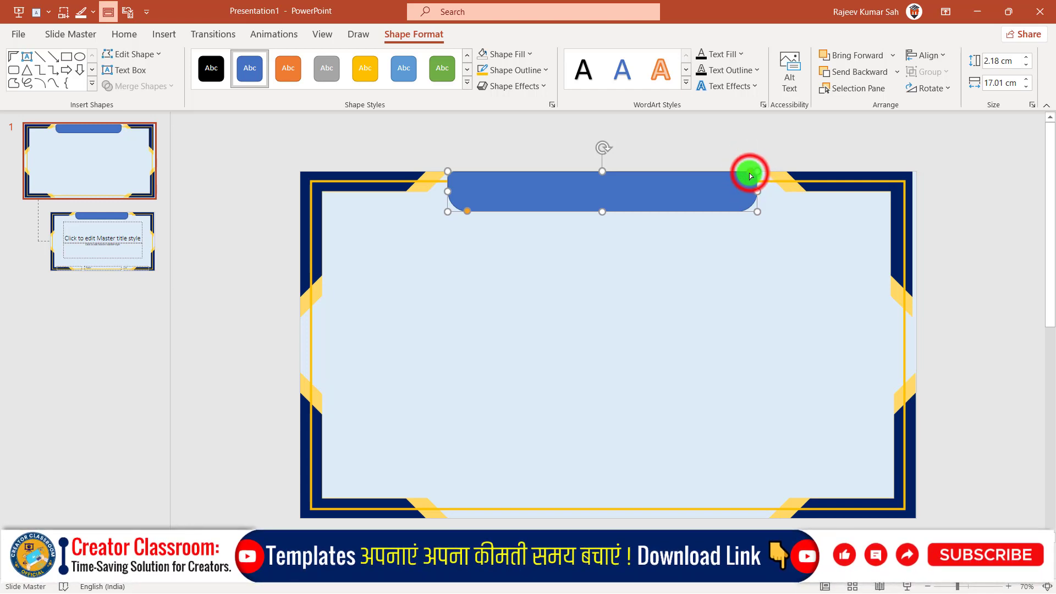
left_click_drag(750, 177, 764, 176)
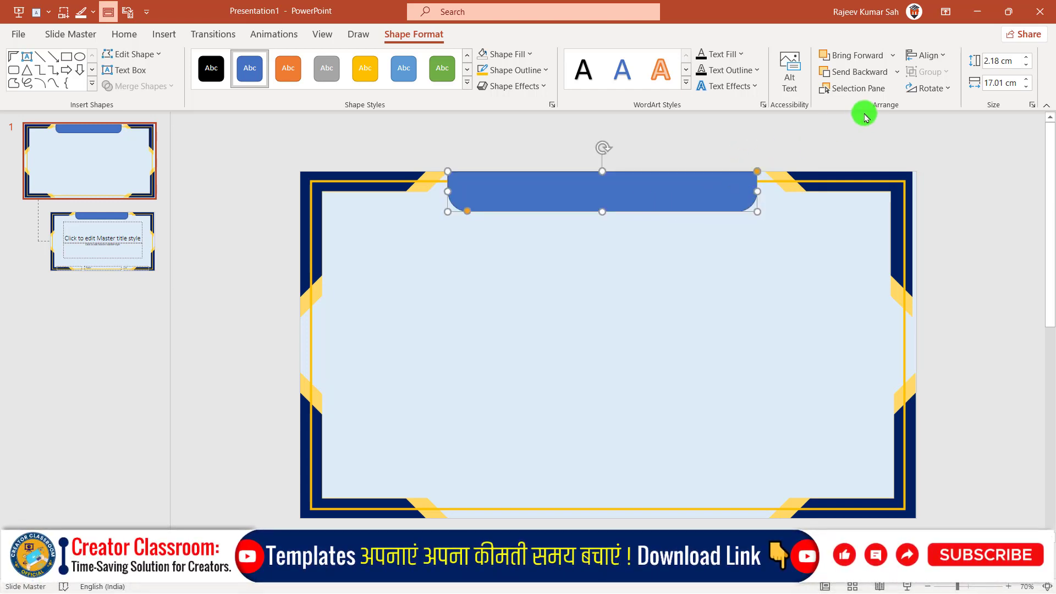
left_click(929, 66)
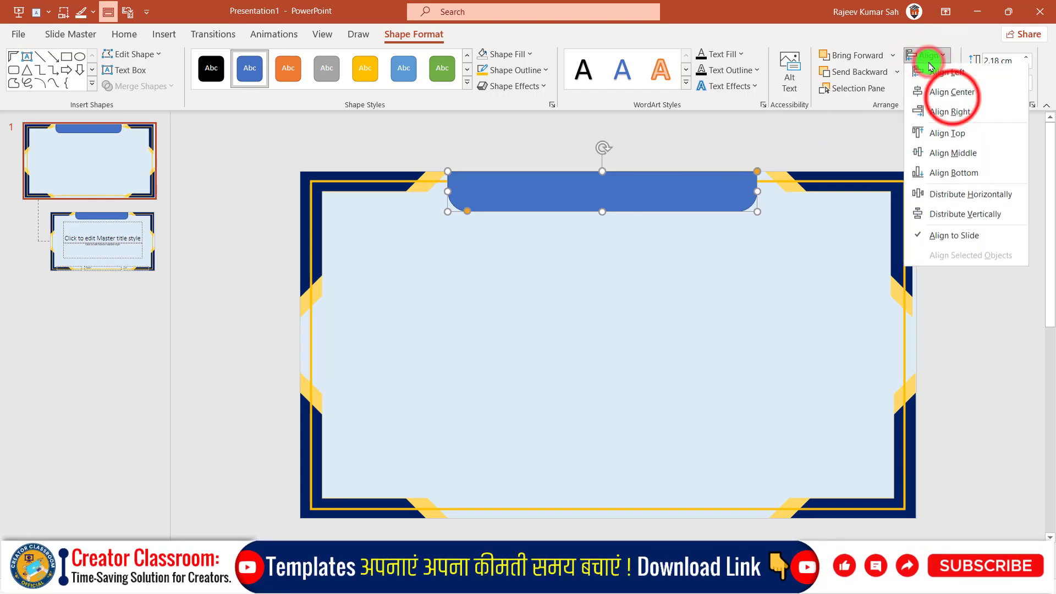
left_click(947, 93)
Fill the top tab gold with no outline and make it 2.63 cm tall
left_click(656, 337)
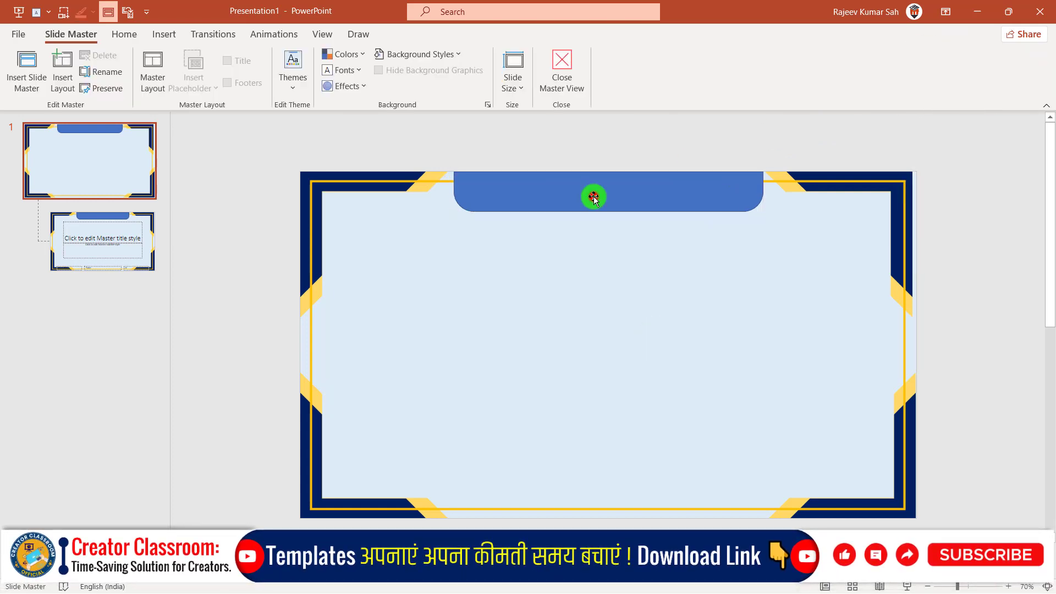
left_click(594, 196)
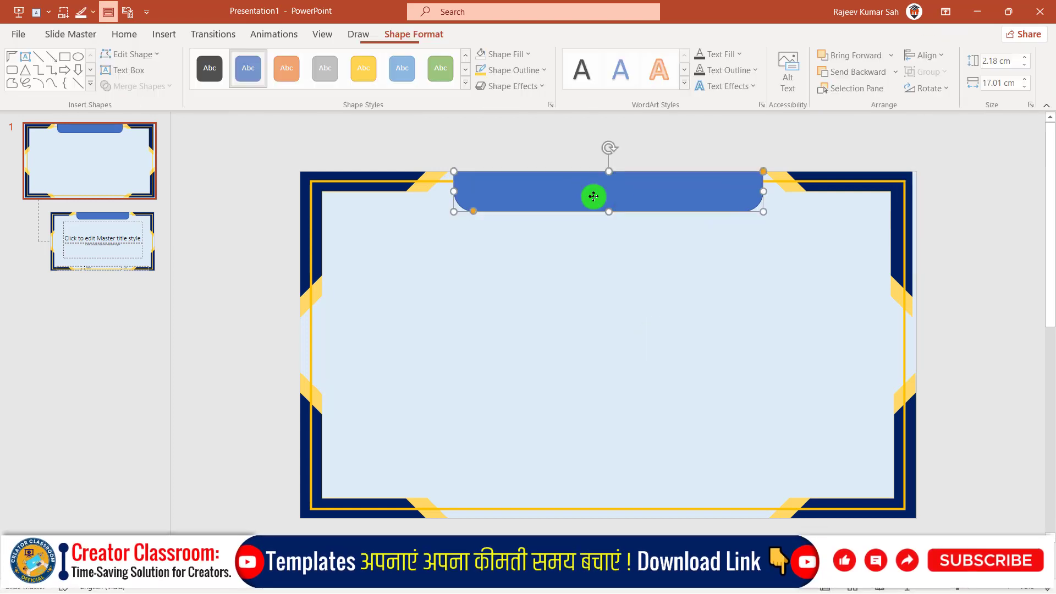
left_click(514, 54)
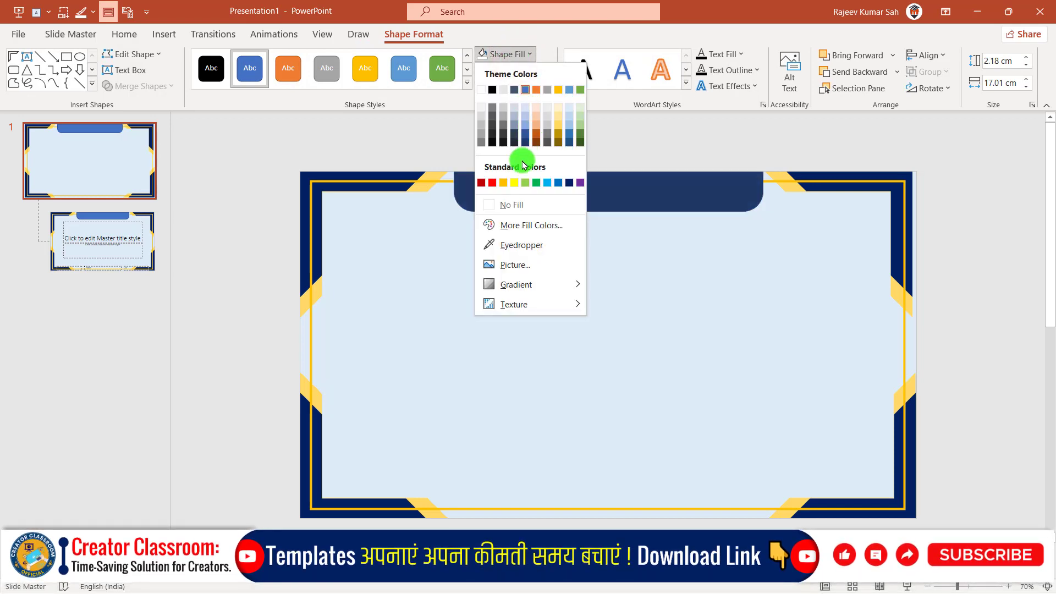
left_click(559, 128)
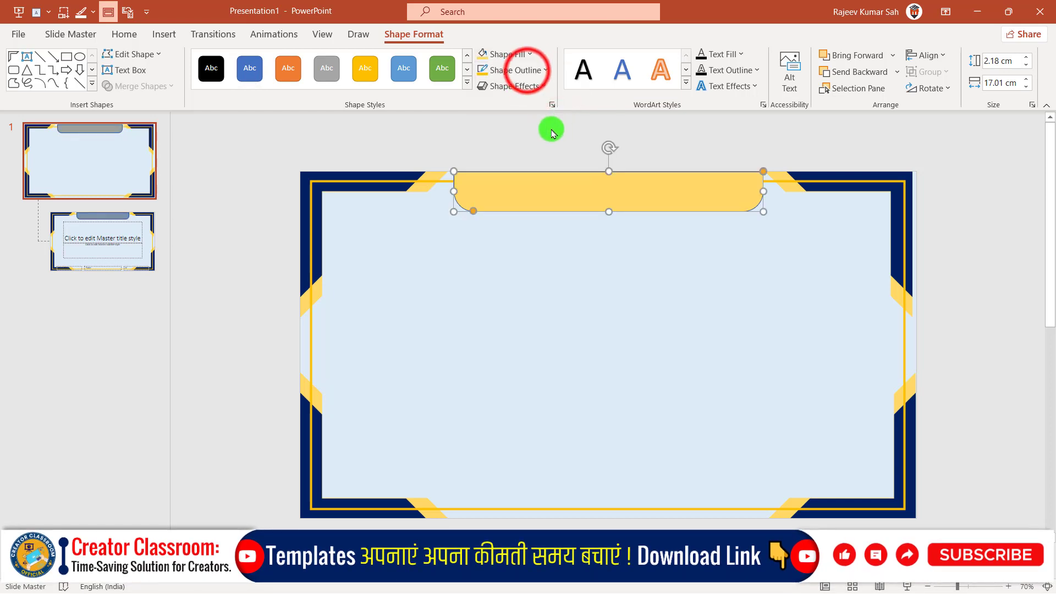
left_click(516, 70)
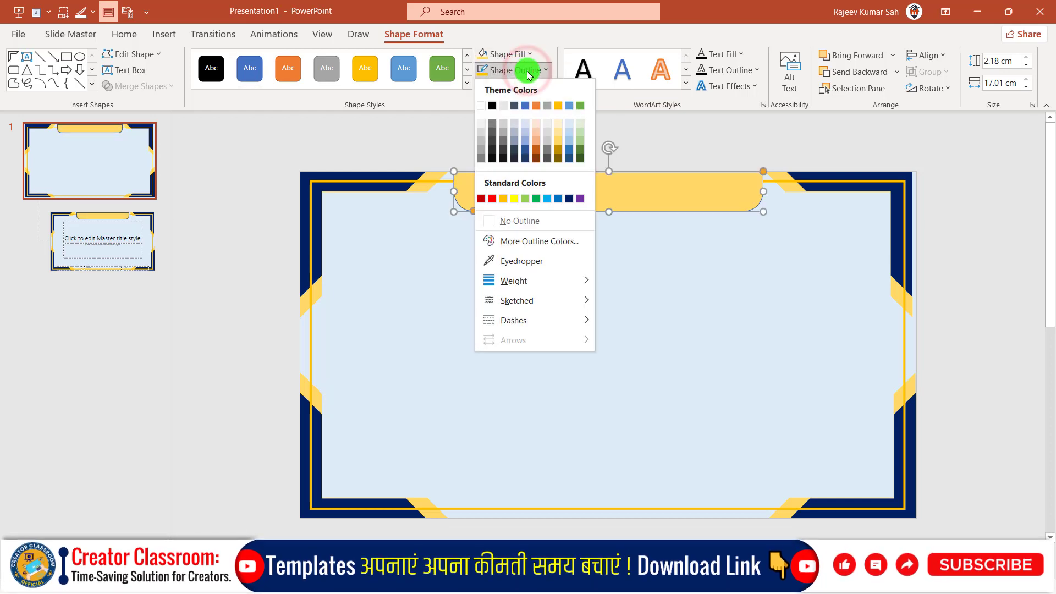
left_click(536, 220)
left_click_drag(607, 211, 607, 225)
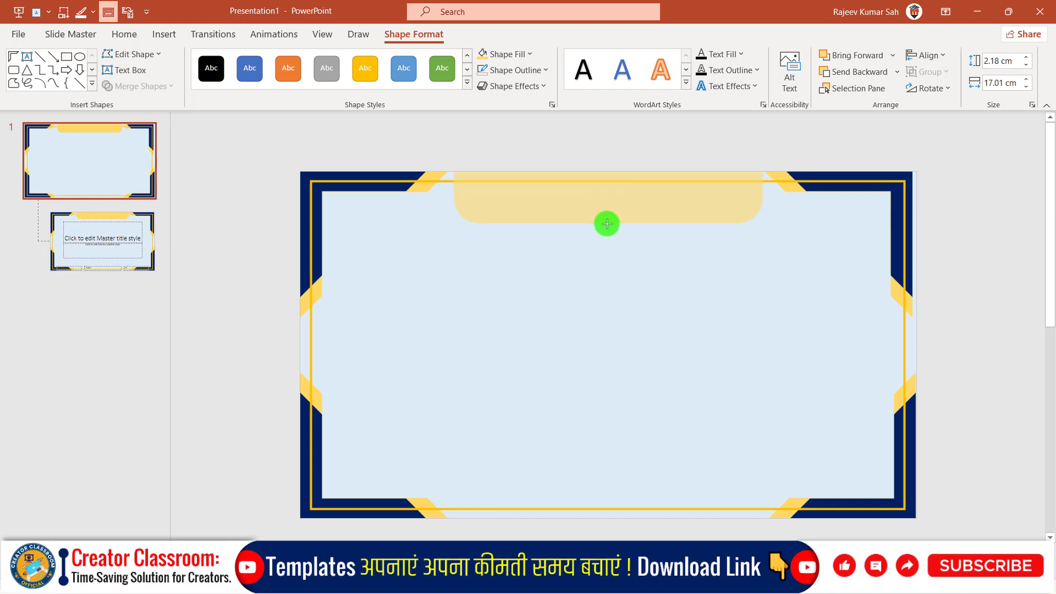
left_click_drag(606, 220, 607, 220)
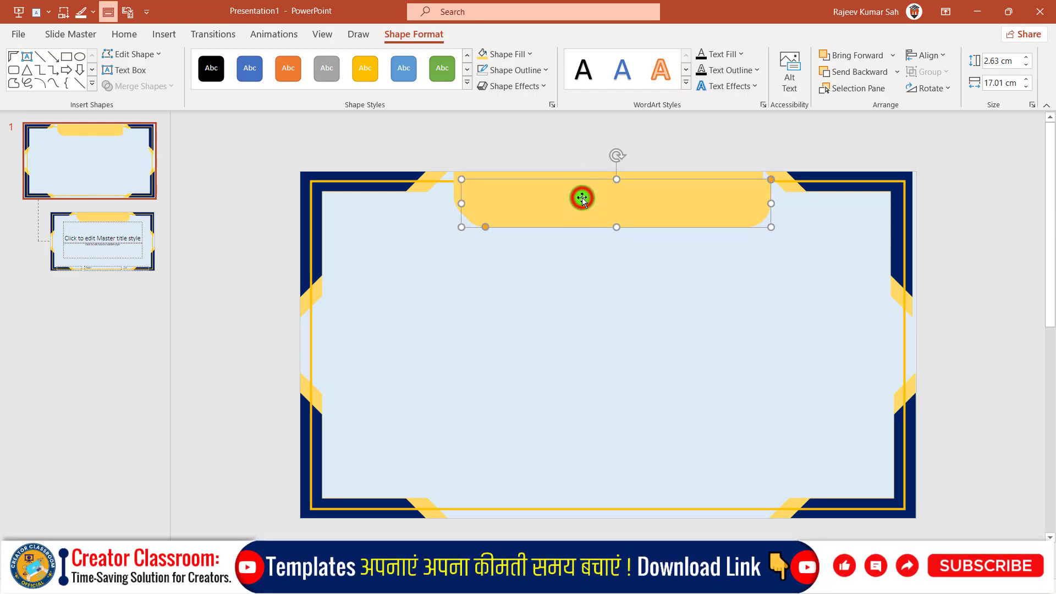
Fit a slightly smaller copy inside the tab with no fill and a dark blue outline
left_click_drag(582, 196, 587, 307)
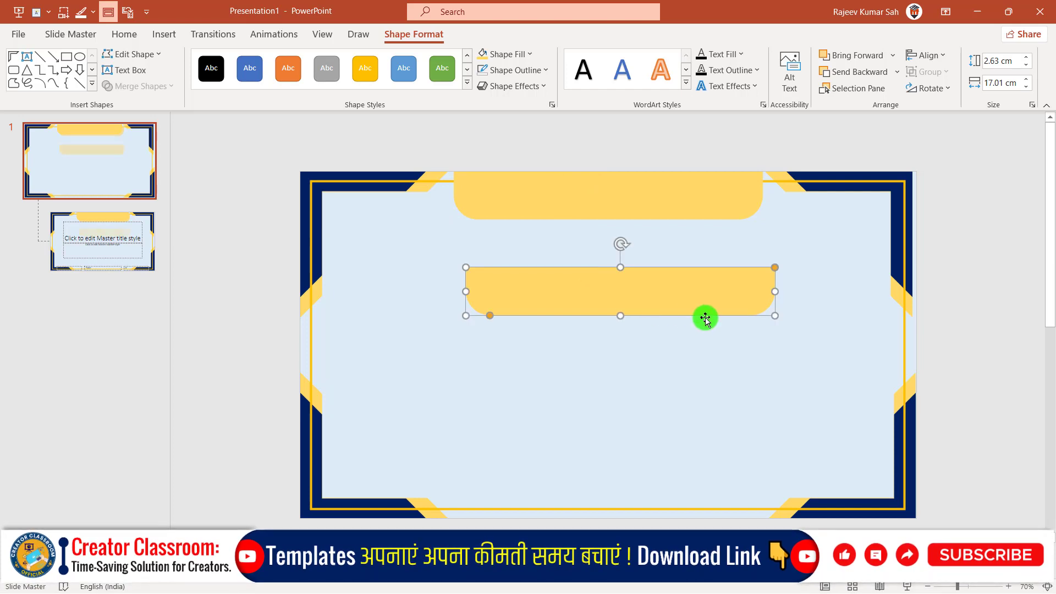
left_click(775, 316)
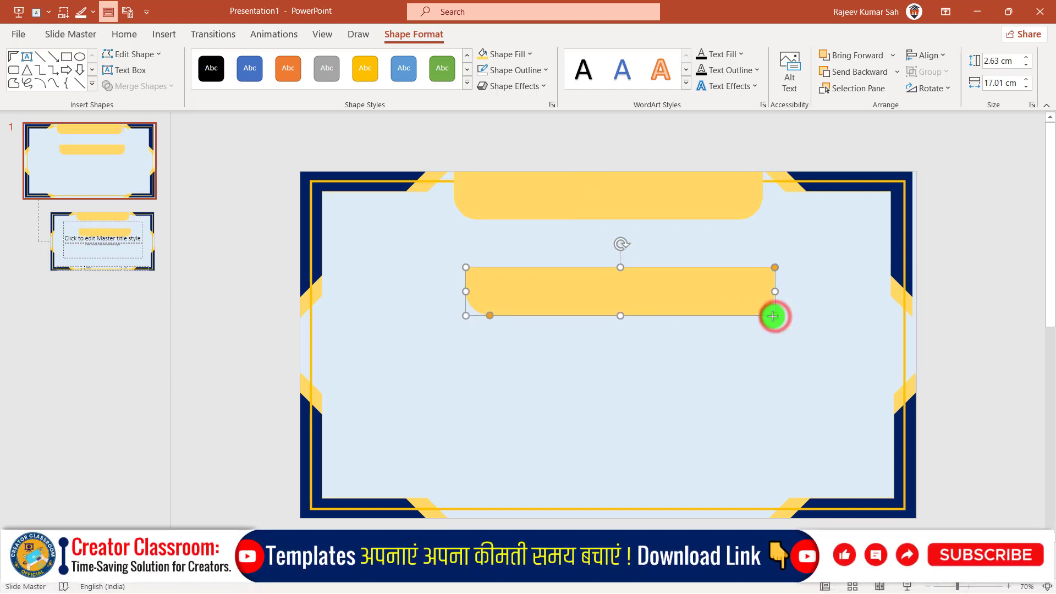
left_click_drag(773, 317, 754, 308)
left_click_drag(653, 301, 654, 209)
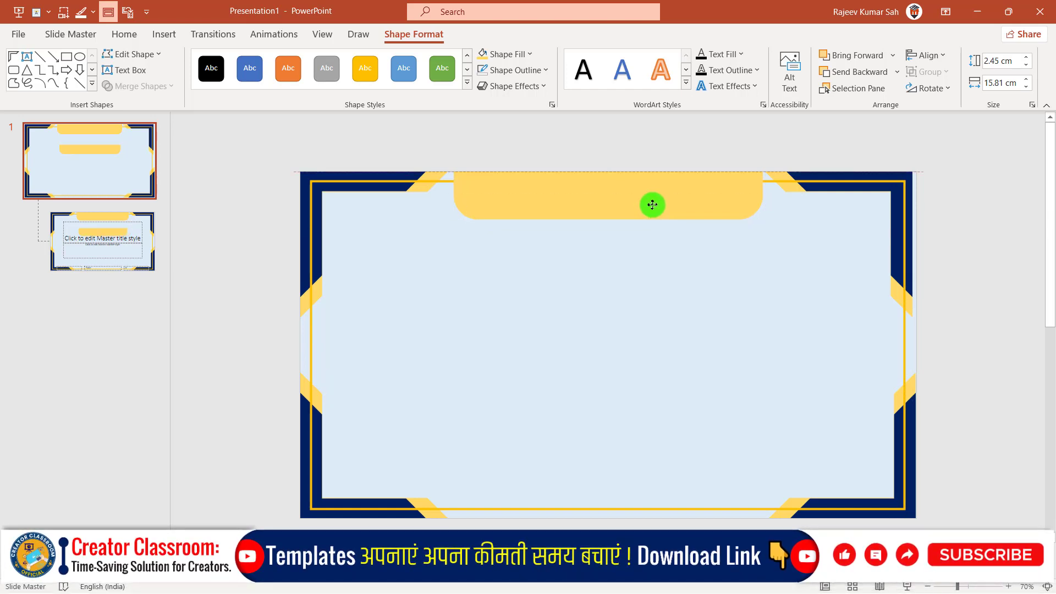
left_click(517, 53)
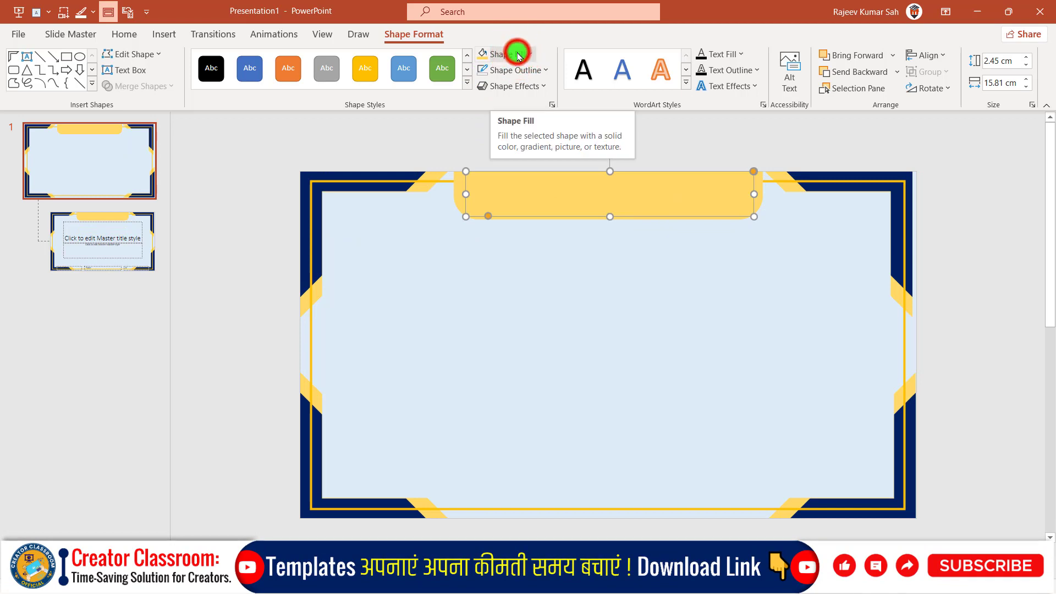
left_click(517, 53)
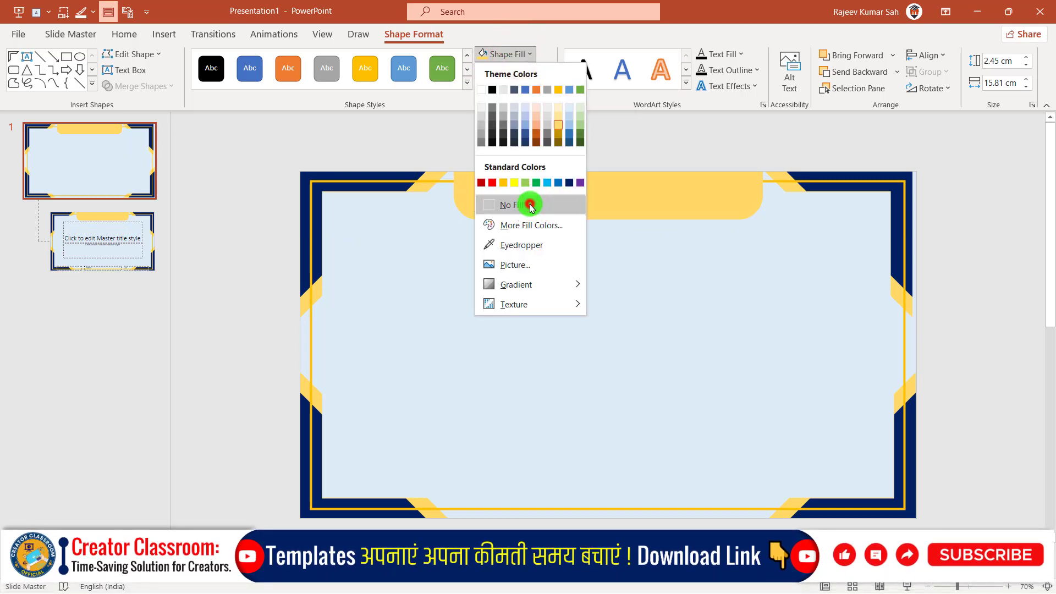
left_click(530, 206)
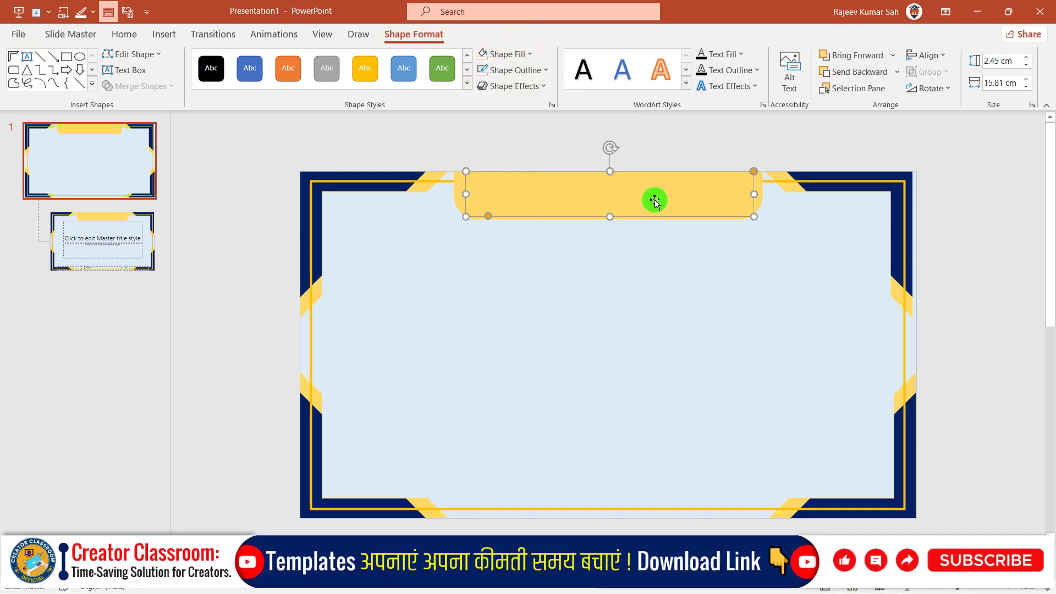
left_click(528, 70)
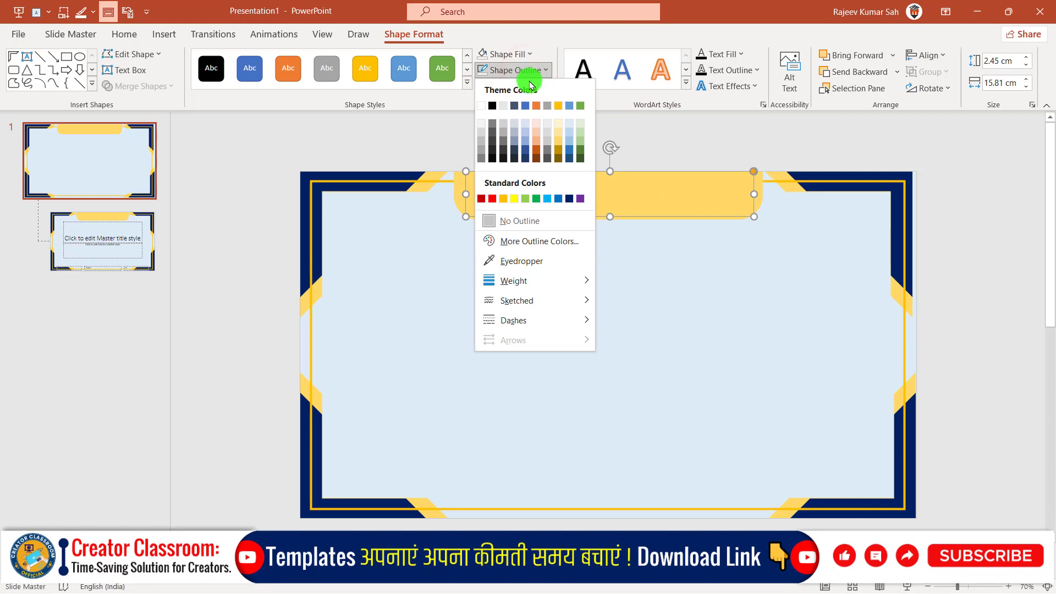
left_click(569, 199)
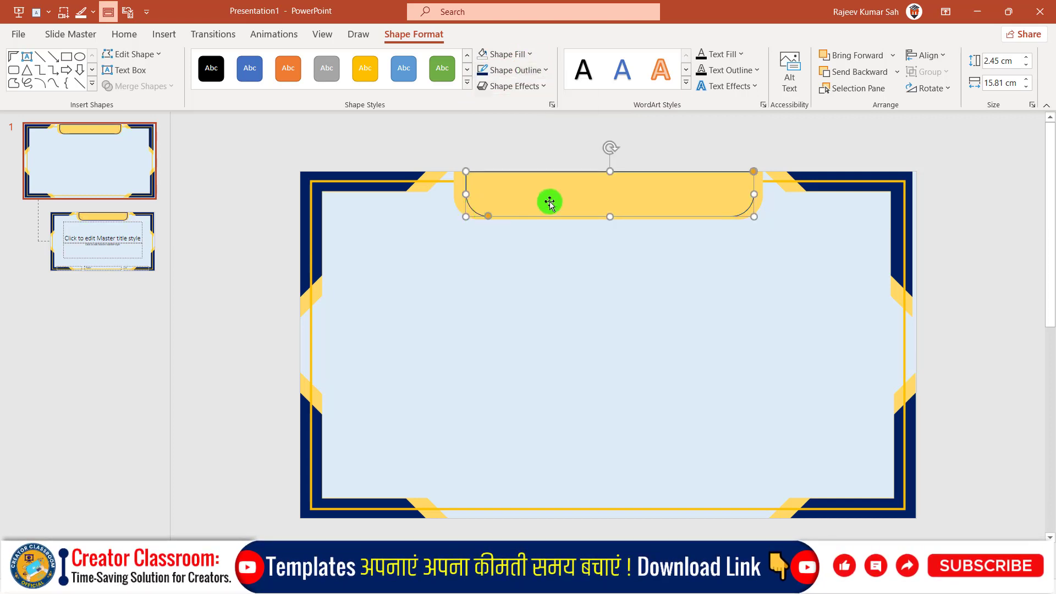
left_click_drag(747, 192, 754, 196)
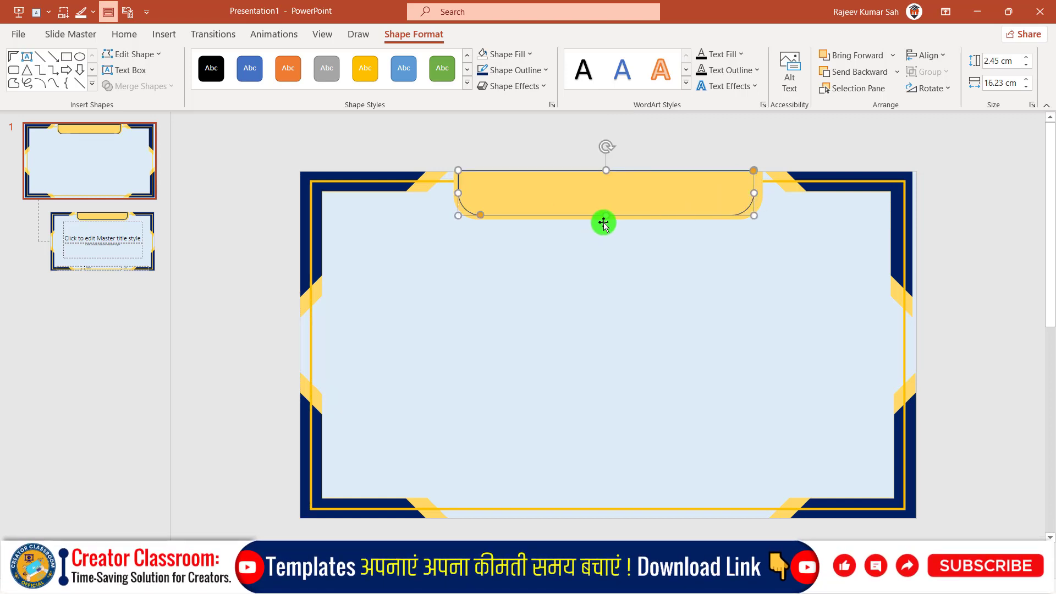
left_click_drag(606, 216, 605, 214)
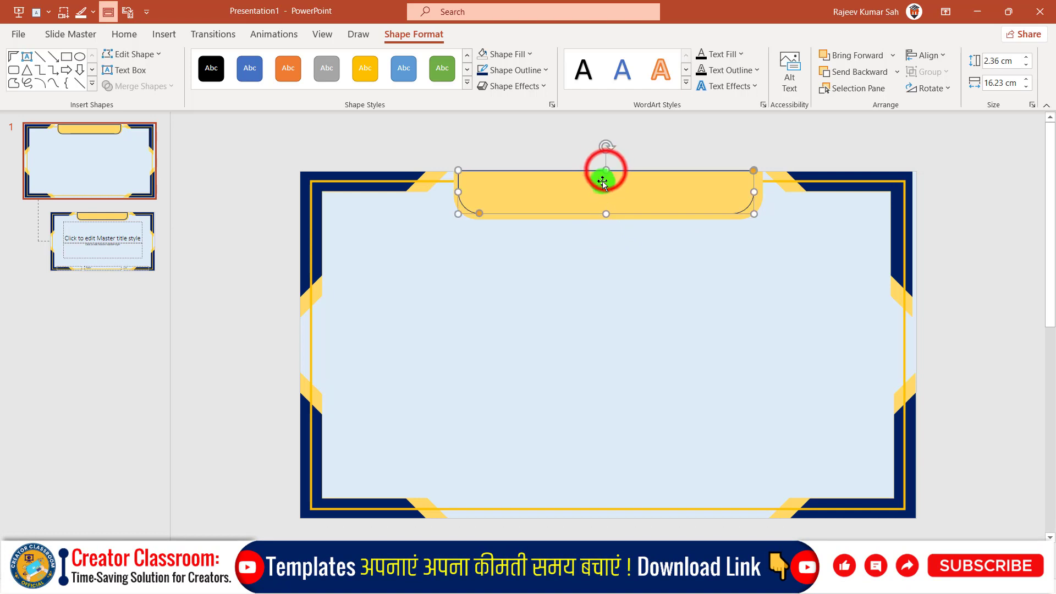
left_click_drag(606, 171, 610, 178)
Align the gold tab and inner frame with Align Center and Align Middle, then select the inner frame
left_click(493, 146)
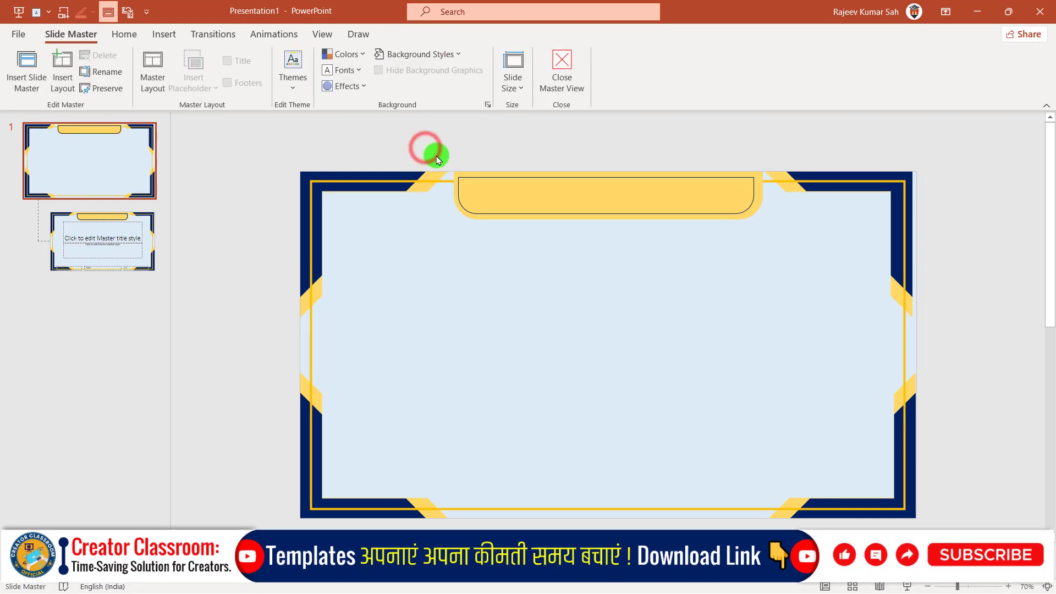
left_click_drag(439, 160, 847, 278)
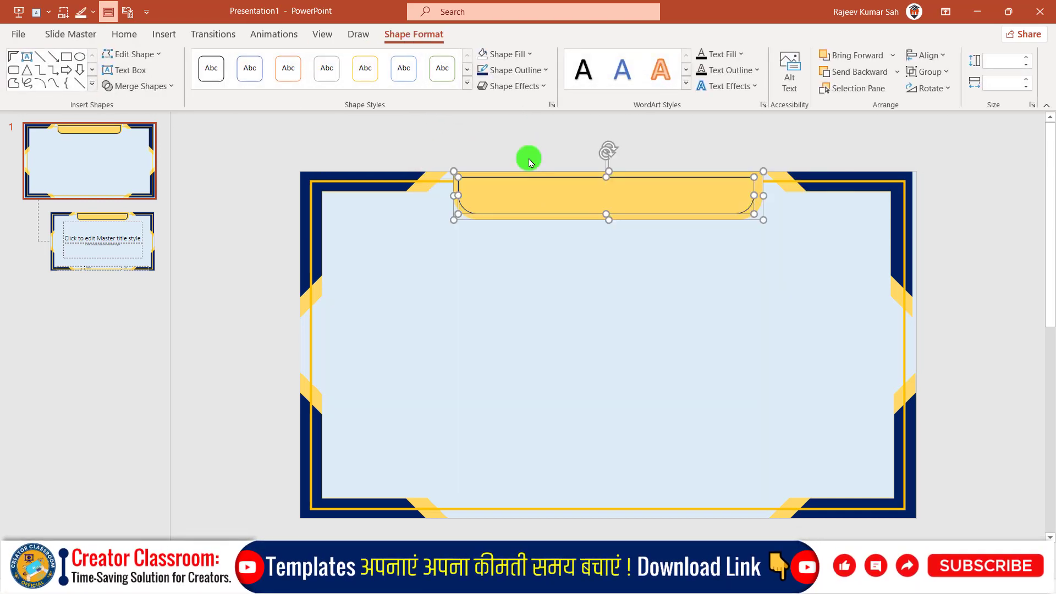
left_click(934, 55)
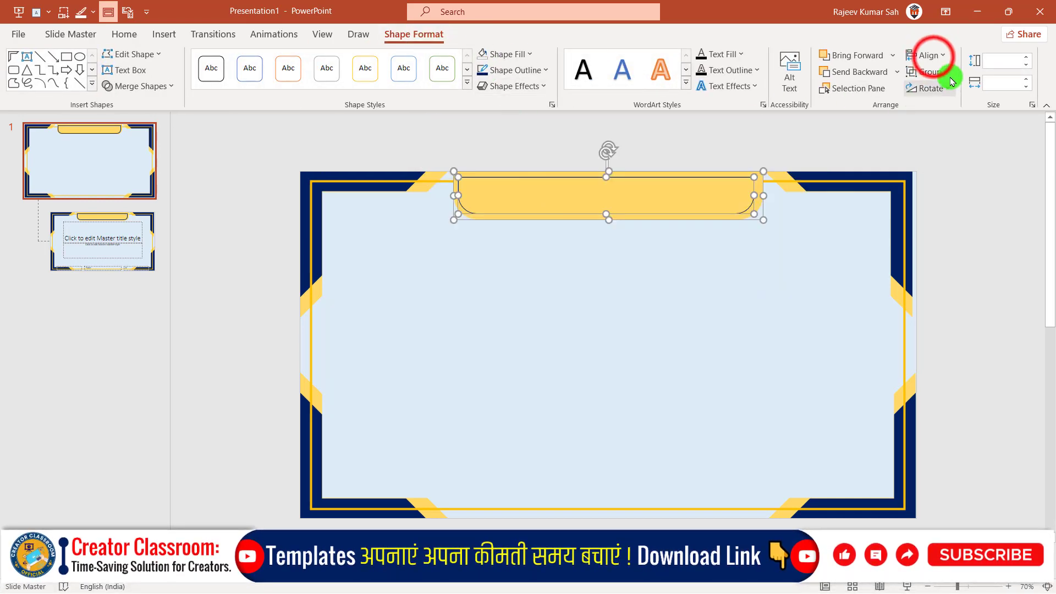
left_click(930, 55)
left_click(942, 92)
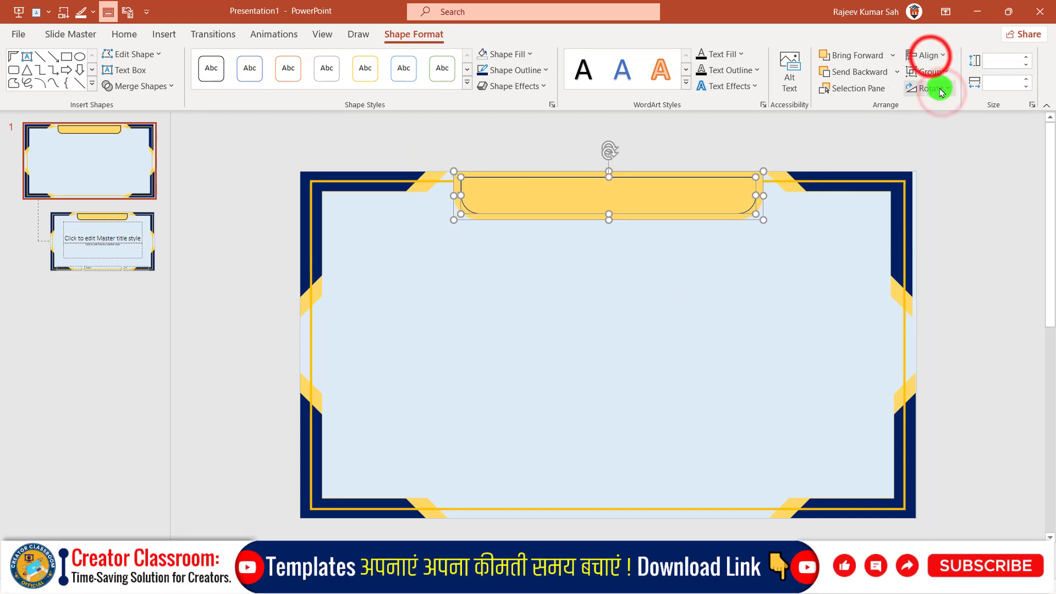
left_click(930, 54)
left_click(943, 151)
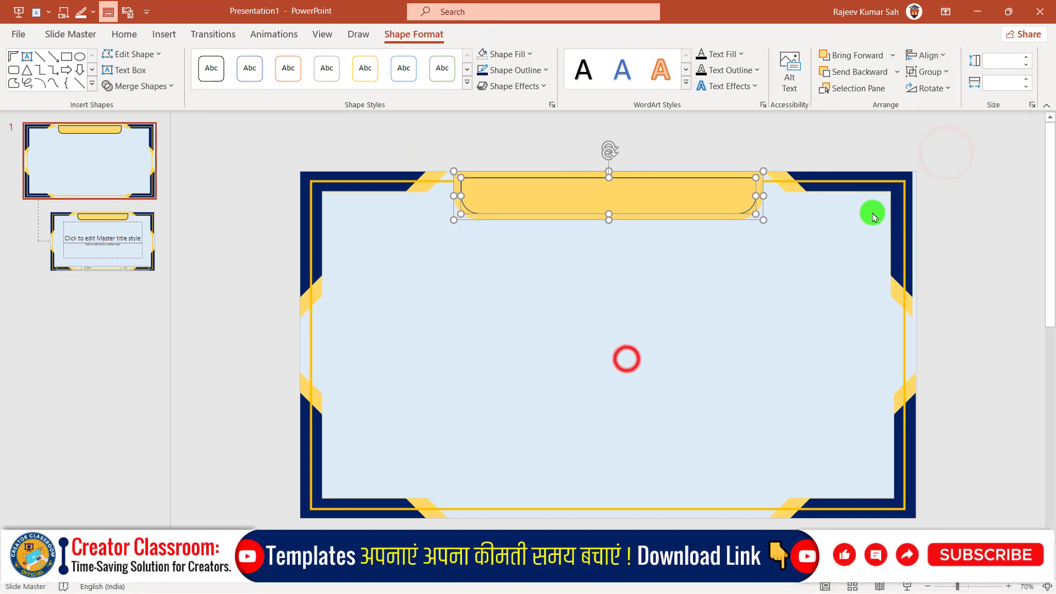
left_click(627, 358)
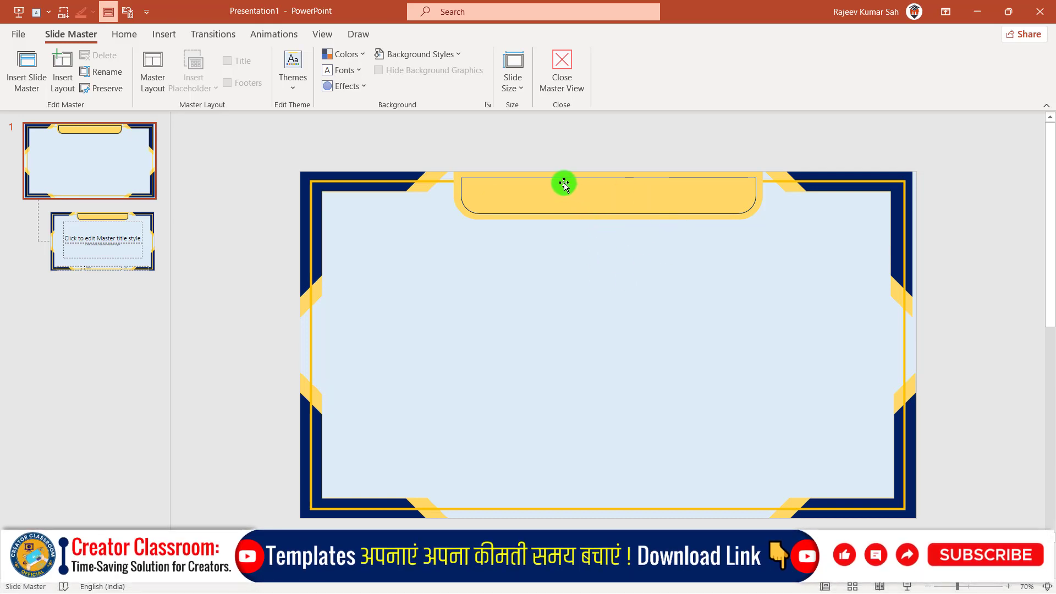
left_click(538, 180)
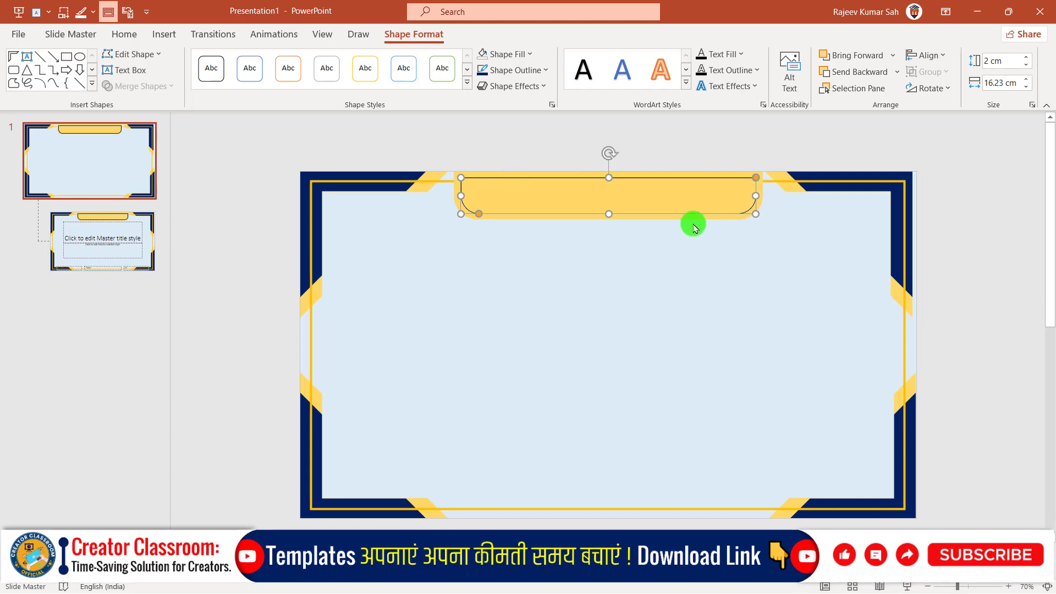
Give the inner frame a dashed outline, settling on a 1½ pt weight instead of 3 pt
left_click(515, 70)
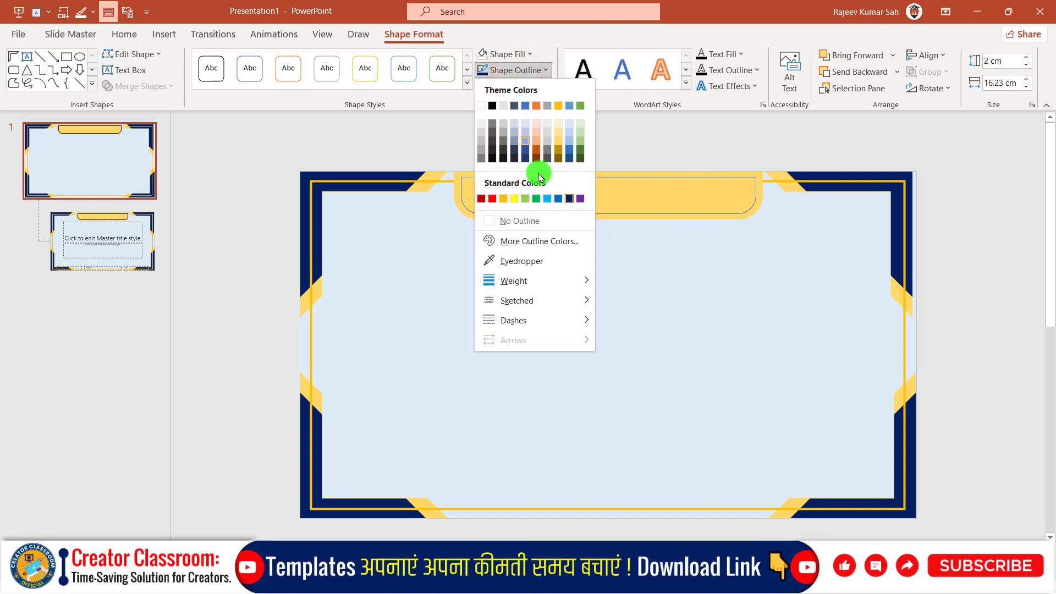
mouse_move(514, 281)
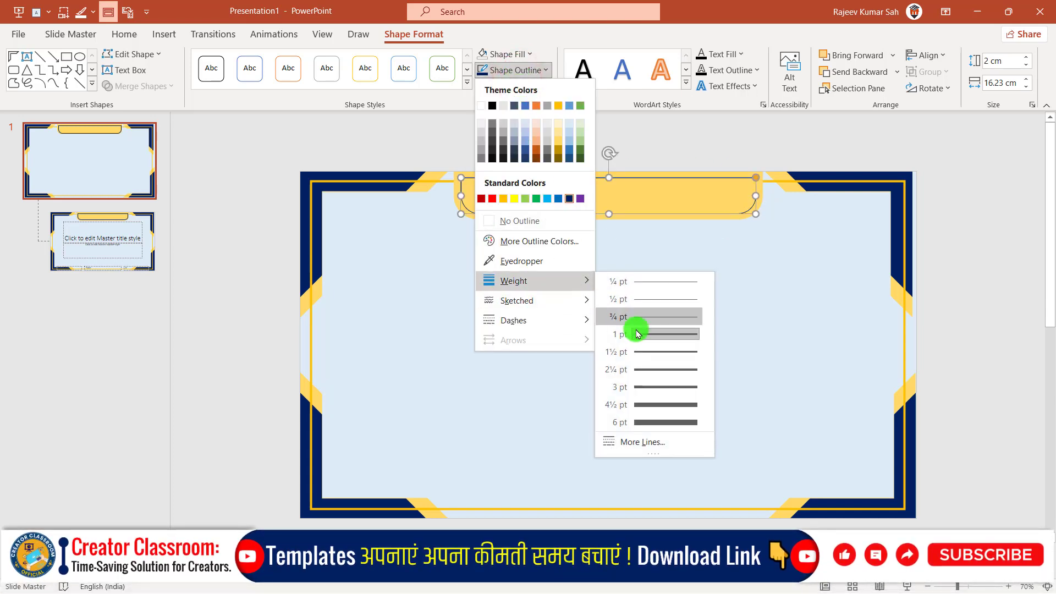
left_click(662, 387)
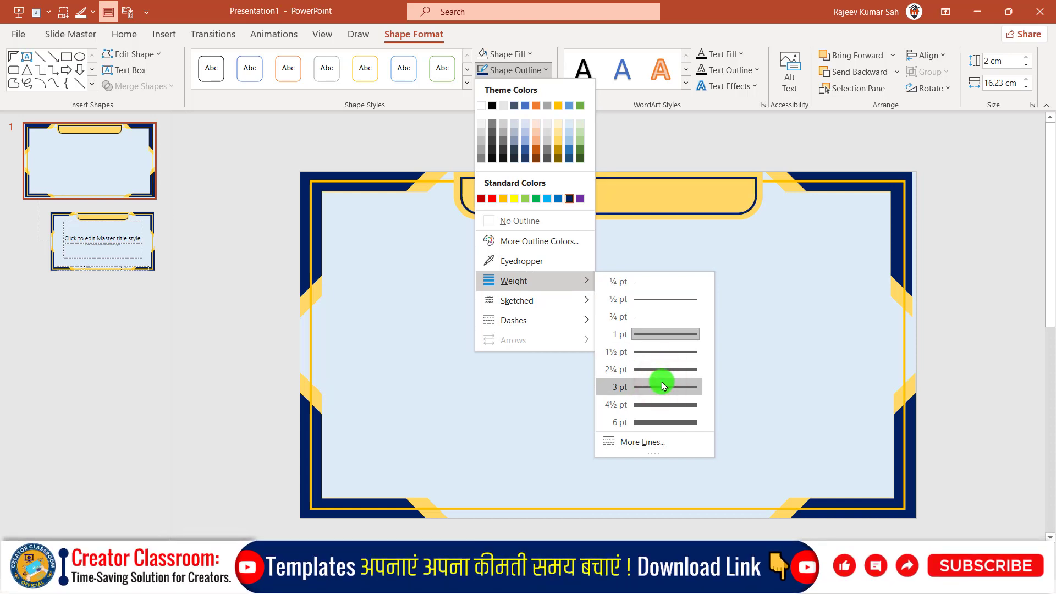
left_click(664, 385)
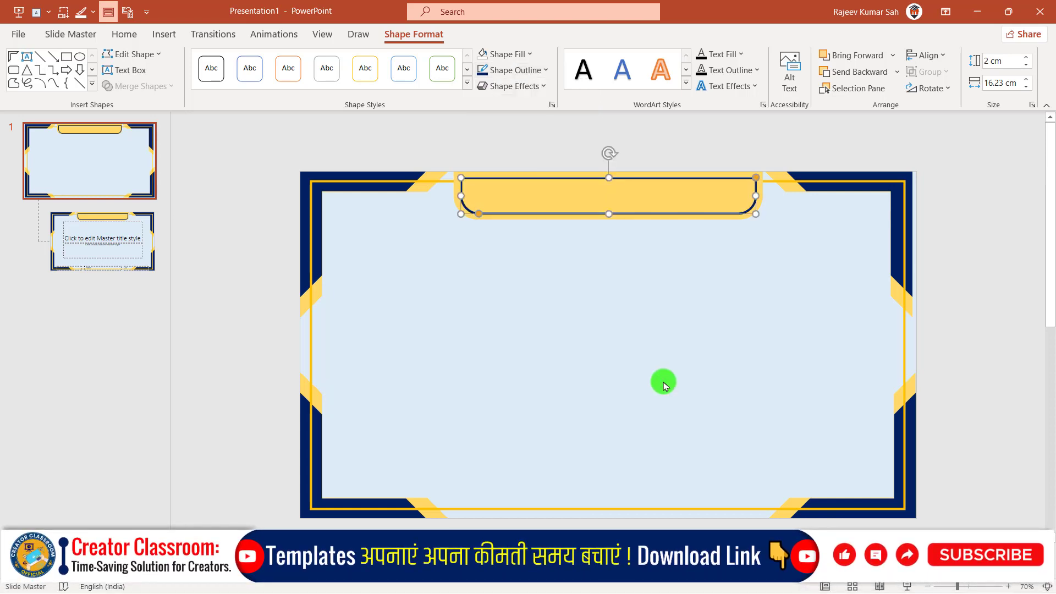
left_click(518, 71)
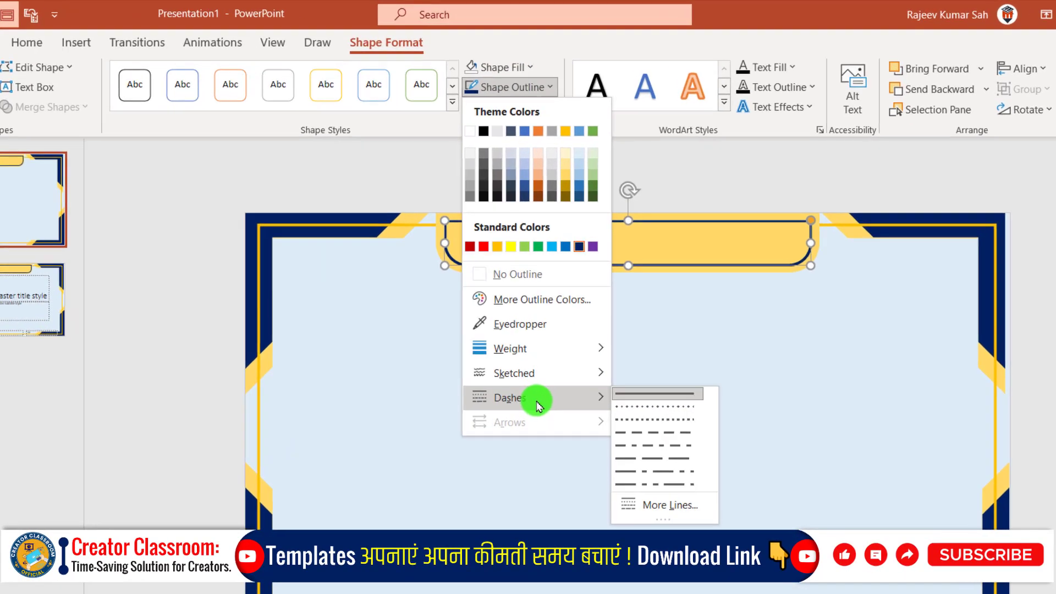
mouse_move(510, 399)
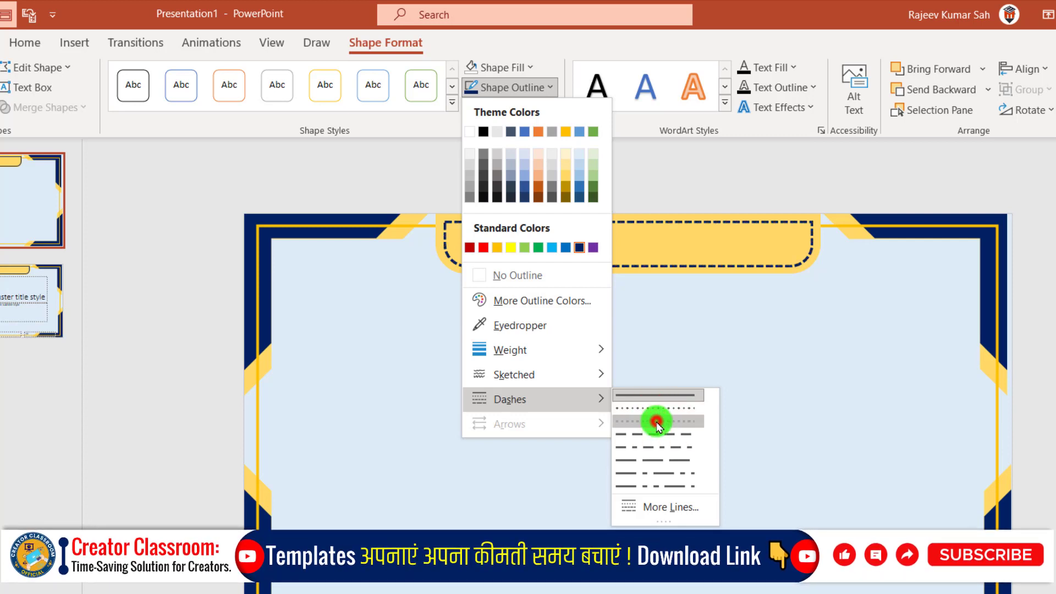
left_click(654, 433)
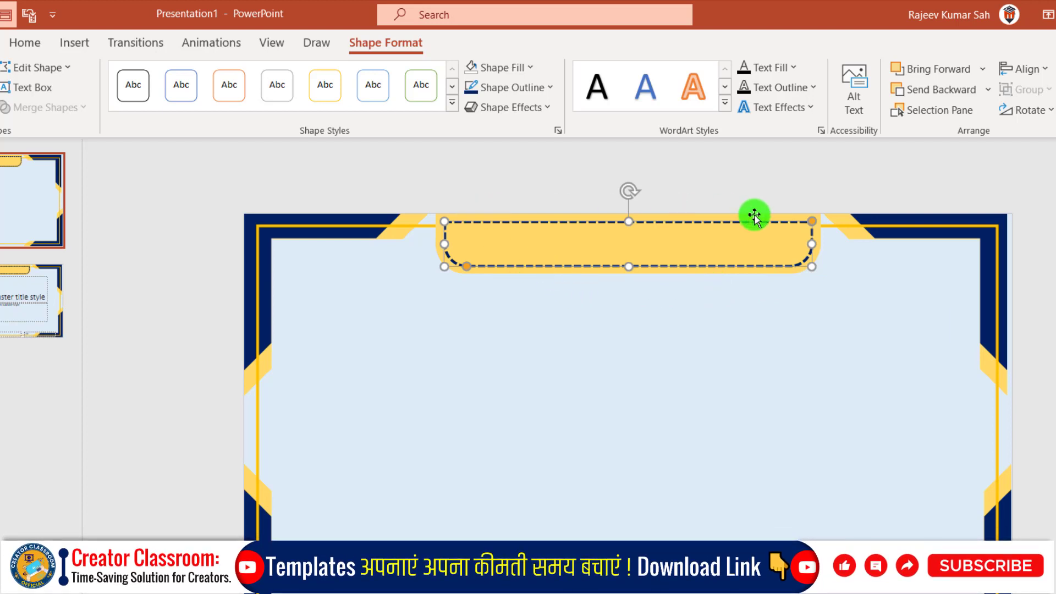
left_click(527, 89)
mouse_move(510, 350)
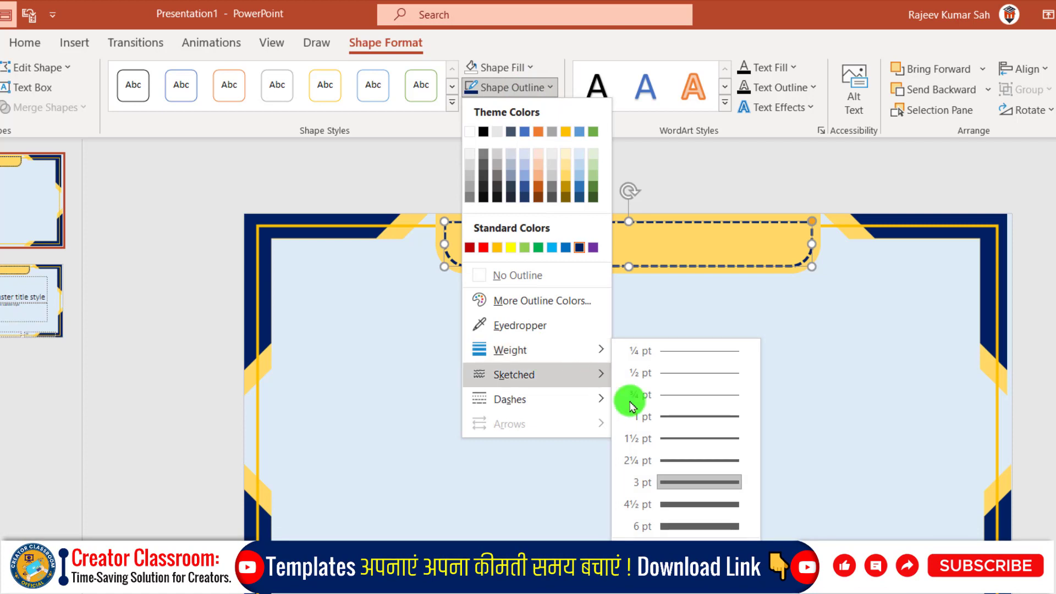
left_click(690, 439)
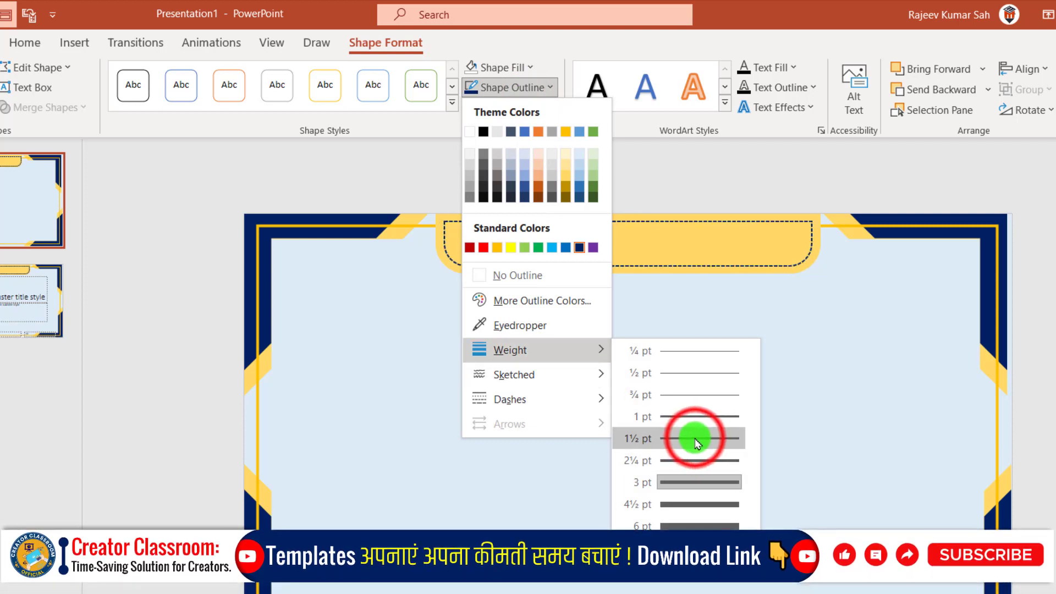
left_click(646, 401)
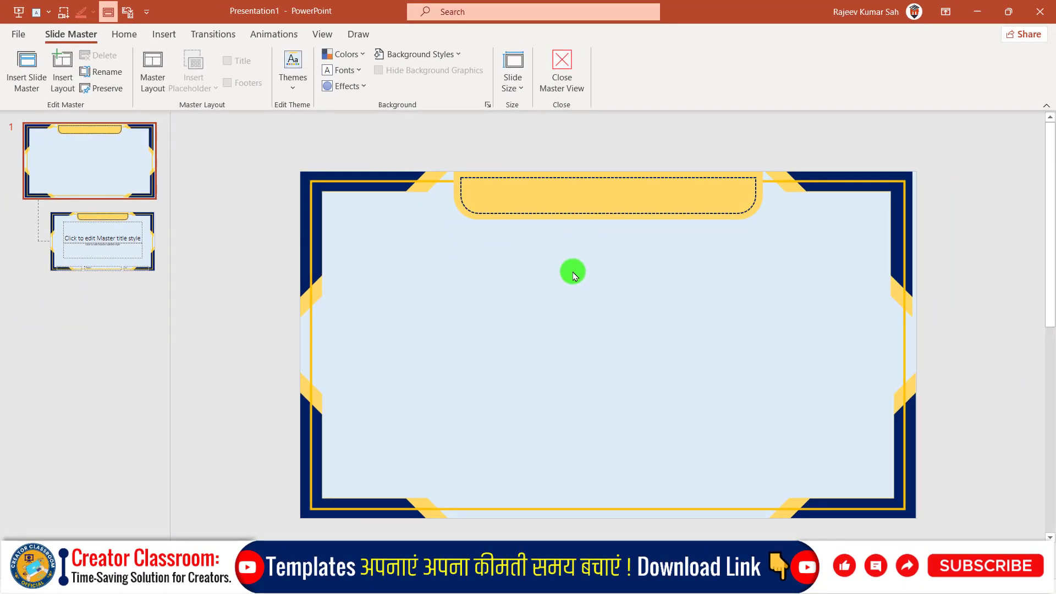
Draw a text box in the upper middle of the slide containing 'General Awareness'
left_click(131, 34)
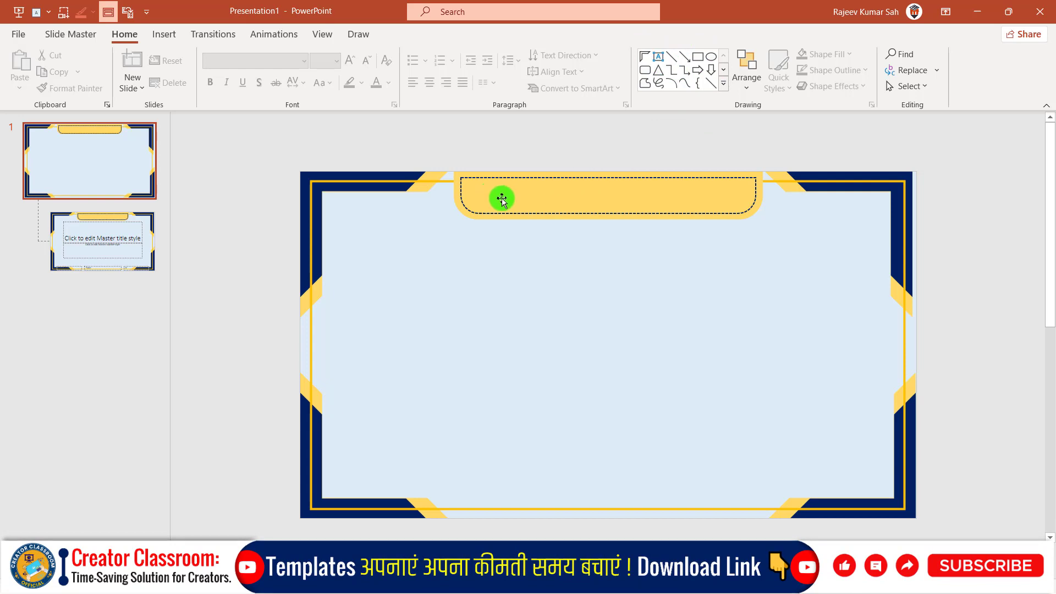
left_click(659, 59)
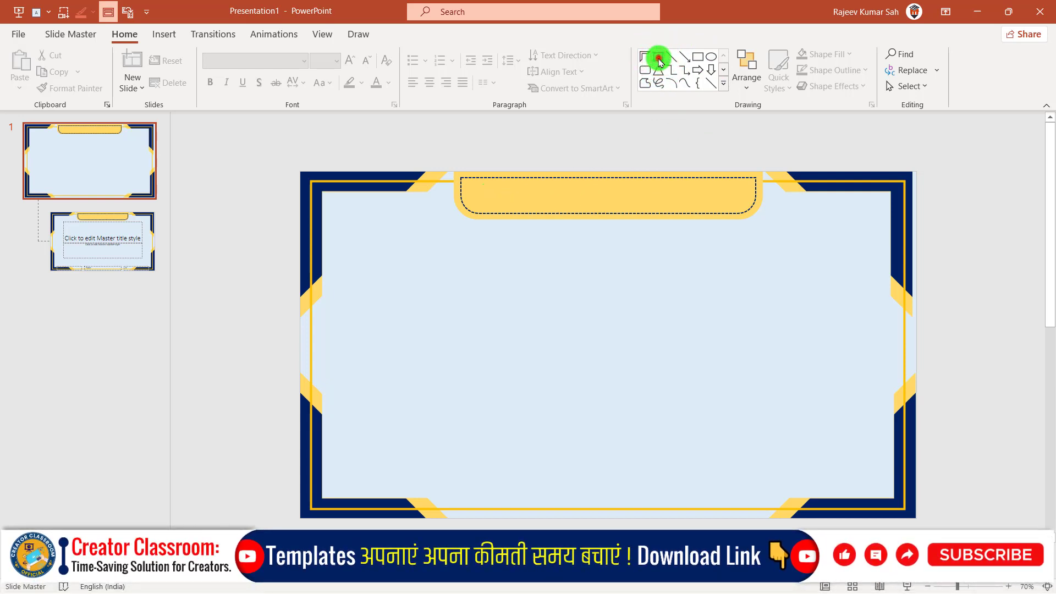
mouse_move(448, 264)
left_mouse_down()
mouse_move(634, 303)
mouse_move(748, 298)
left_mouse_up()
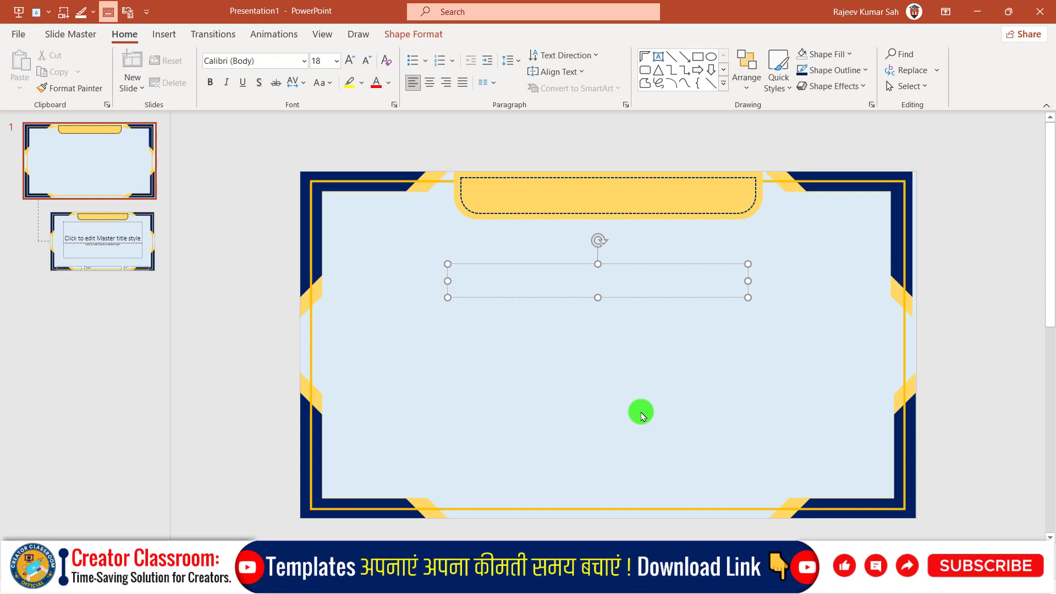
type("General")
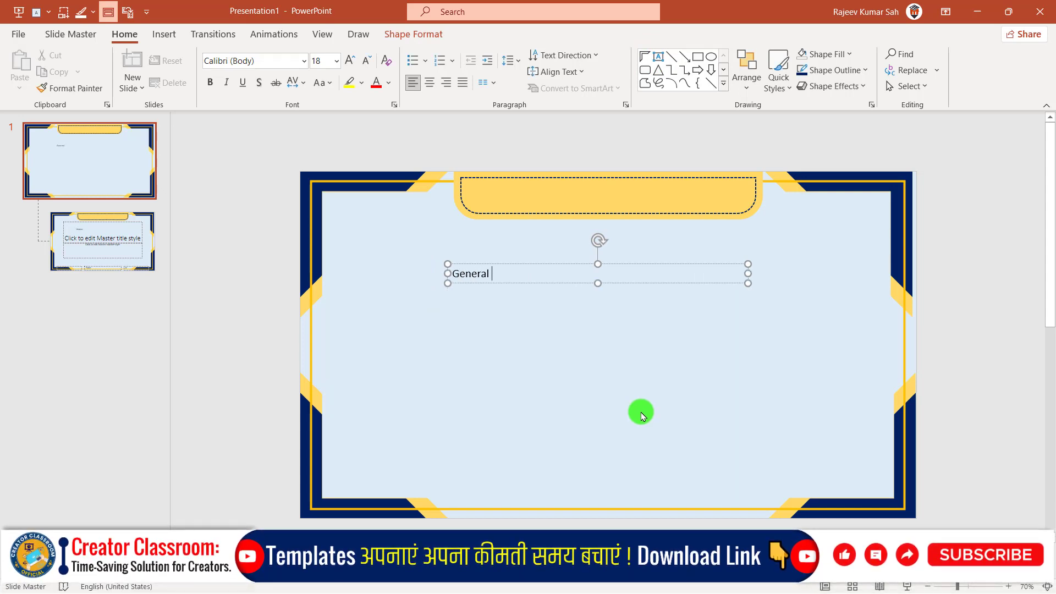
type("Awareness")
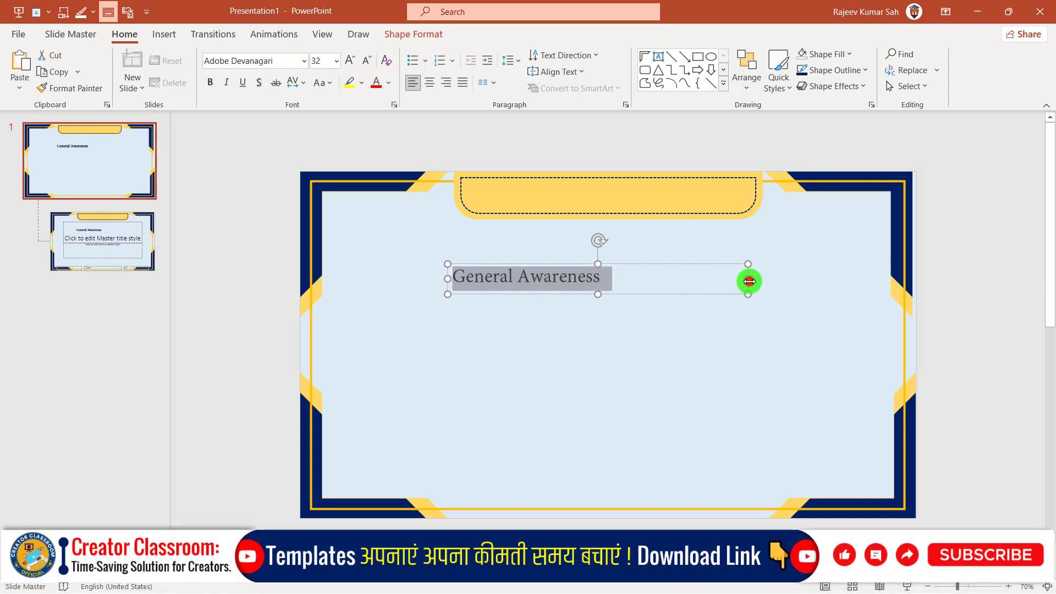
Make the title 40 pt, centred, bold and dark navy, positioned inside the gold banner
left_click_drag(747, 281, 682, 282)
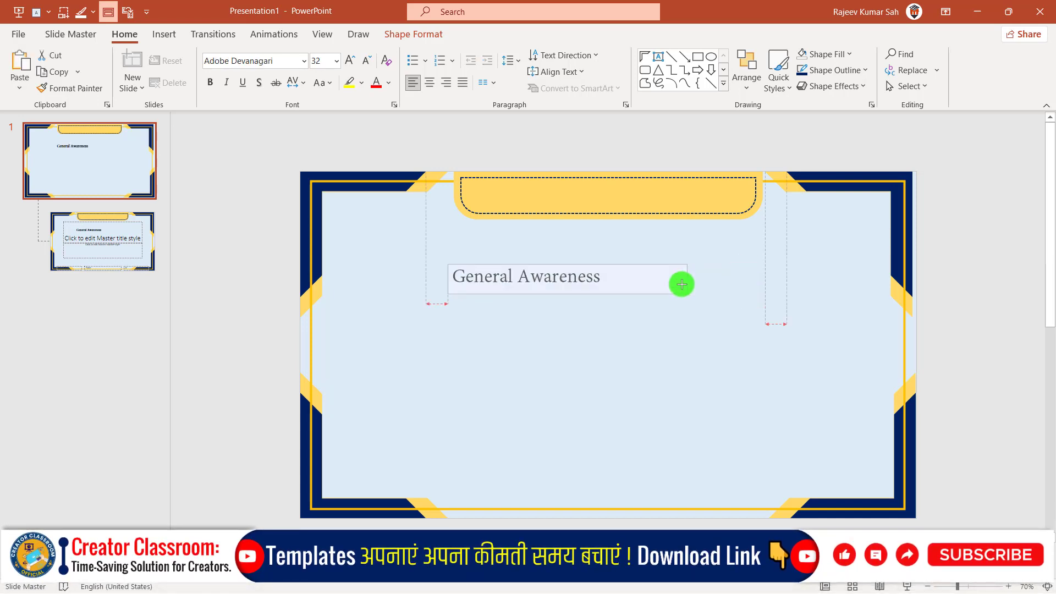
left_click(350, 60)
left_click(350, 60)
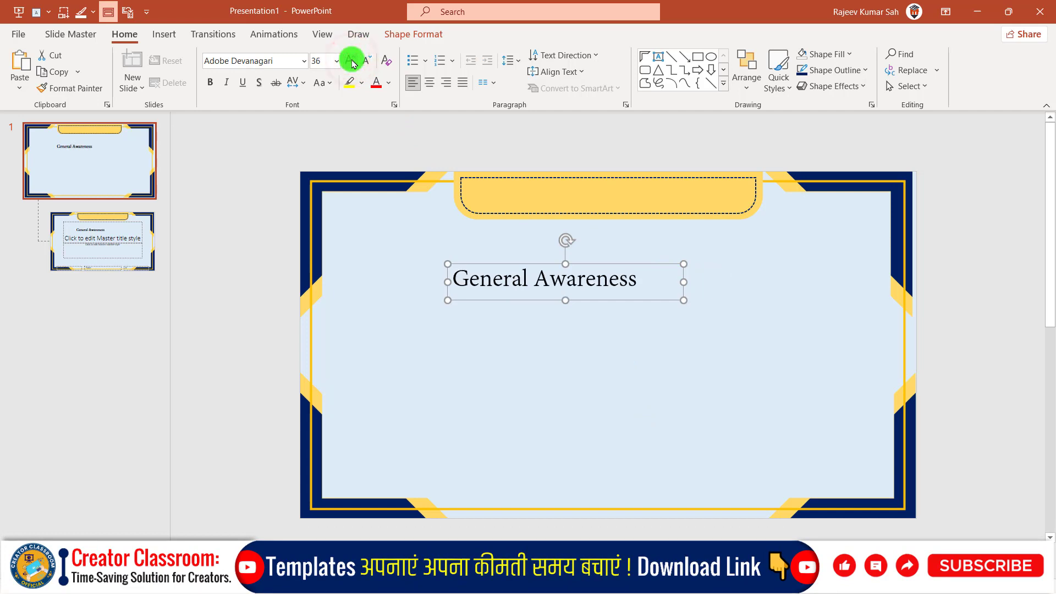
left_click(429, 83)
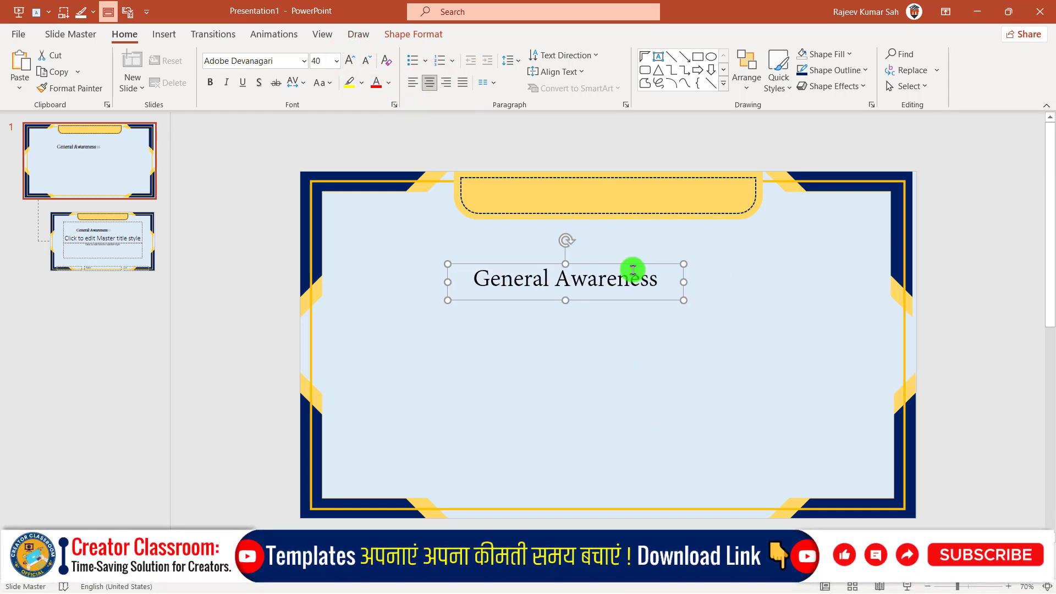
mouse_move(618, 268)
left_mouse_down()
mouse_move(648, 182)
mouse_move(663, 189)
left_mouse_up()
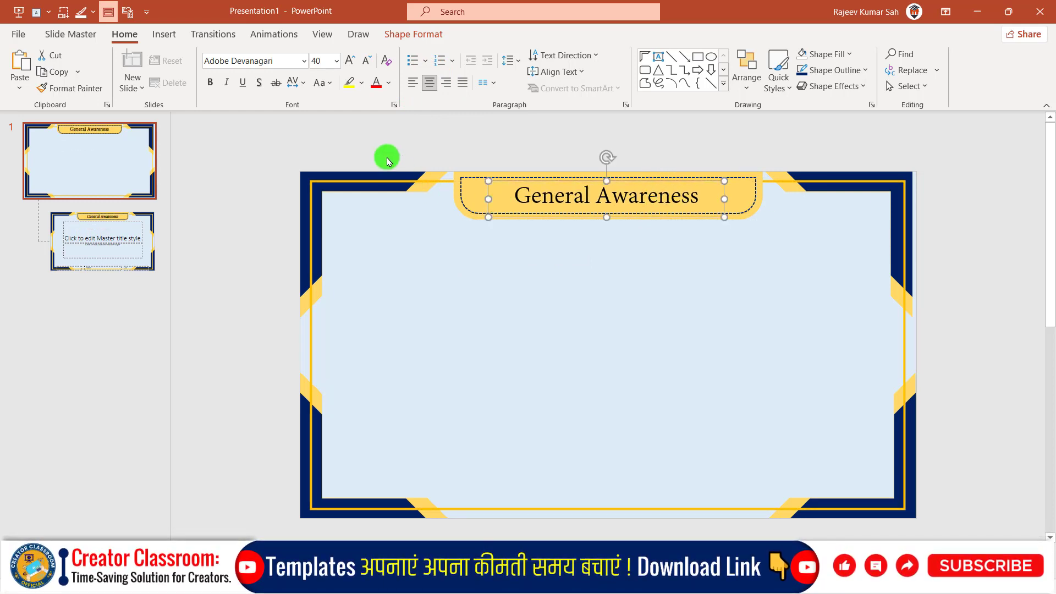
left_click(216, 83)
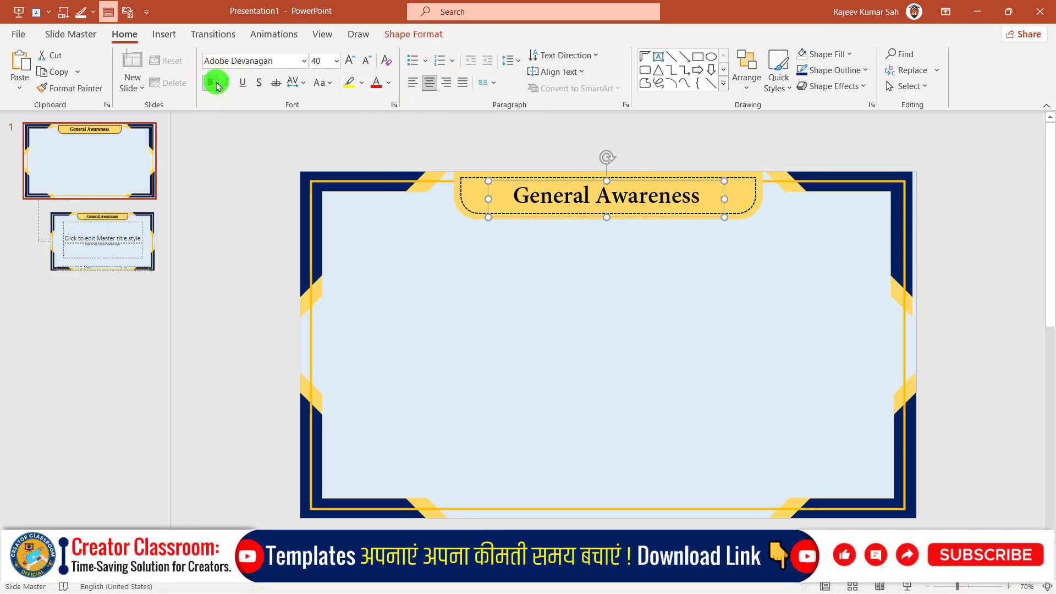
left_click(393, 84)
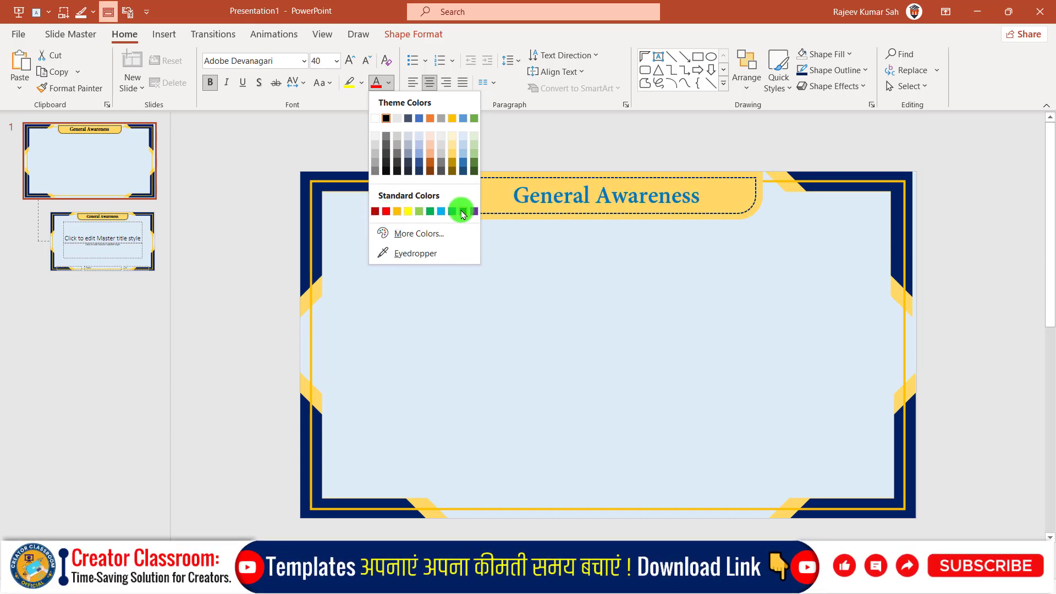
left_click(575, 295)
left_click(575, 297)
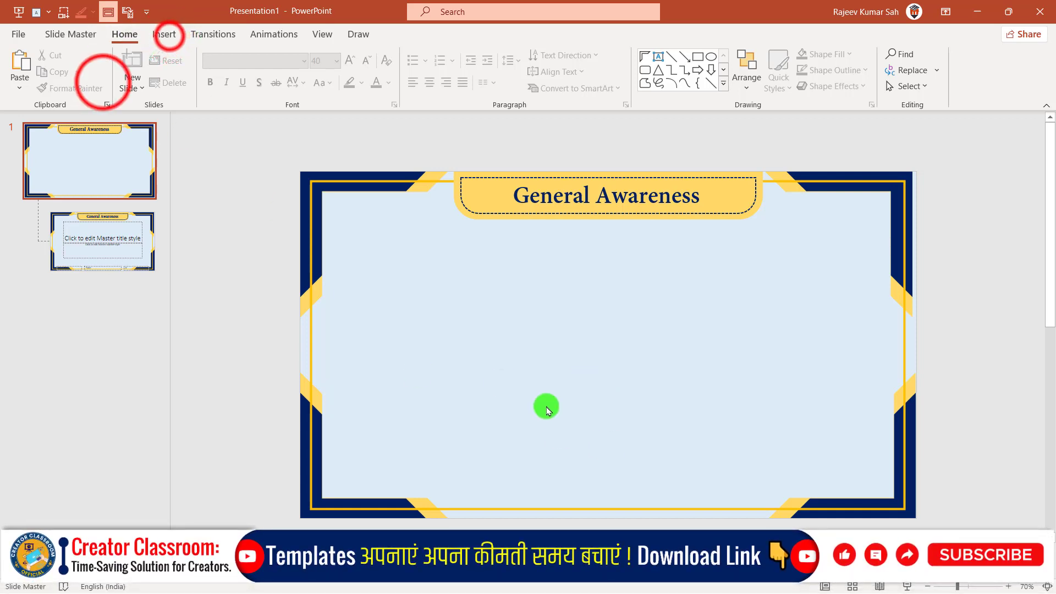
Insert the subscribe image from Work Easy (G:) > Quiz Images, shrunk to about half width at bottom centre
left_click(165, 34)
left_click(101, 85)
left_click(137, 191)
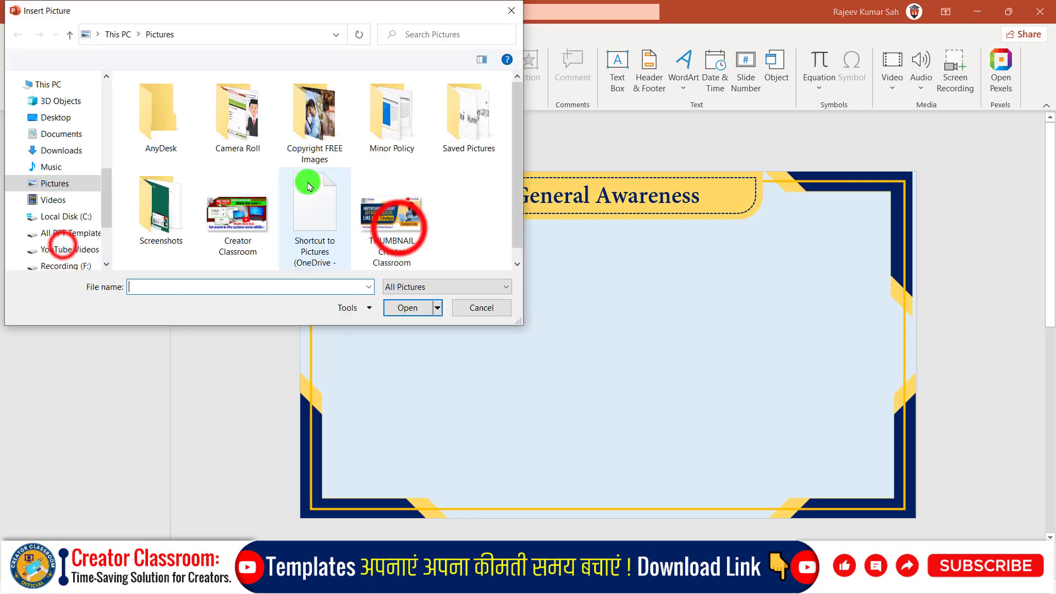
left_click(63, 245)
double_click(396, 223)
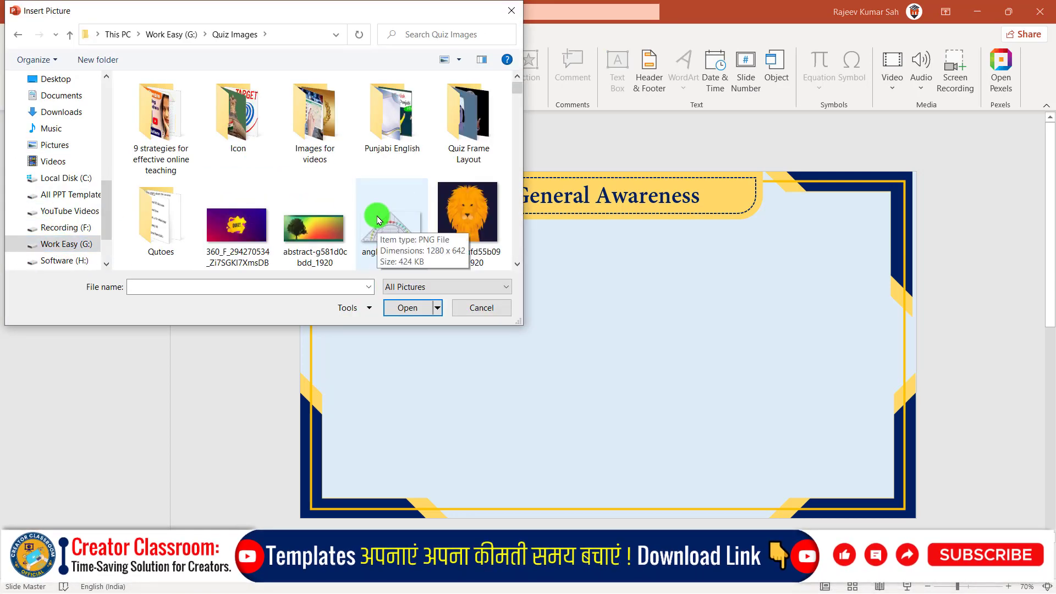
scroll(378, 220, "down", 3)
scroll(360, 208, "down", 3)
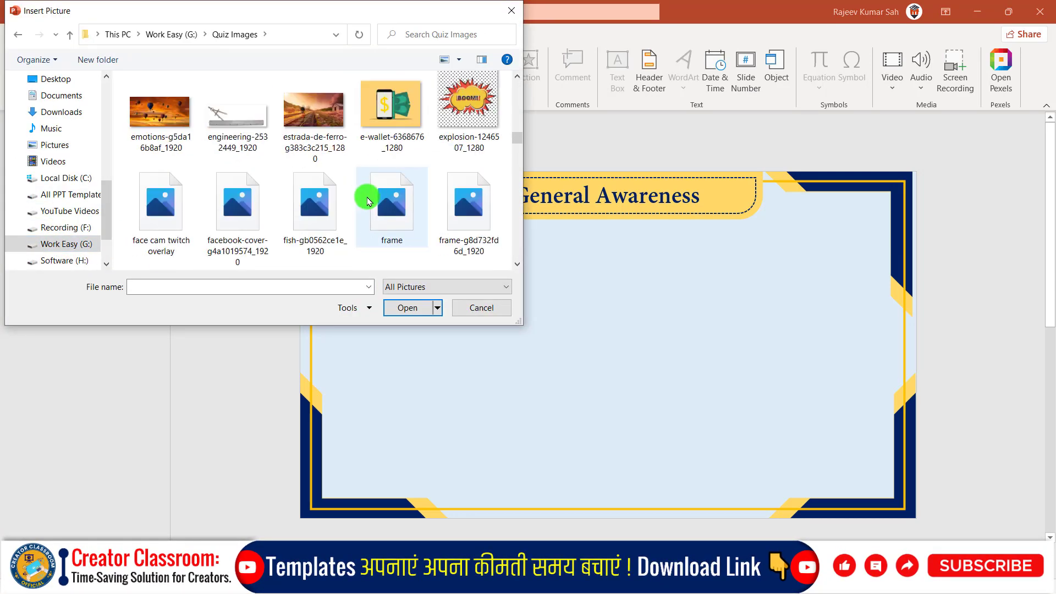
scroll(366, 201, "down", 3)
scroll(352, 204, "down", 3)
scroll(352, 210, "up", 2)
left_click(389, 209)
left_click(407, 307)
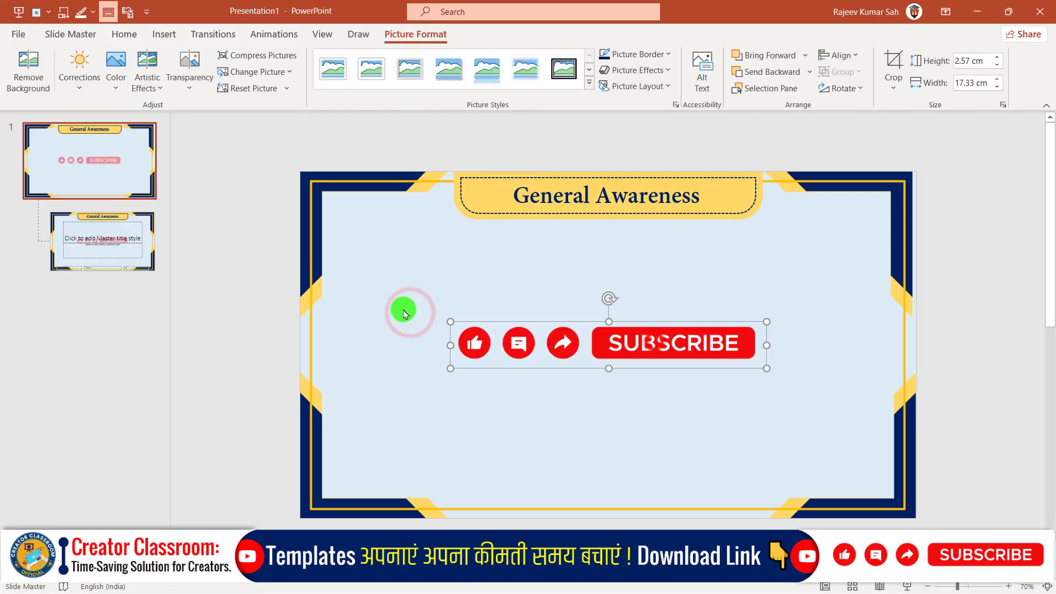
mouse_move(644, 340)
left_mouse_down()
mouse_move(649, 472)
mouse_move(664, 501)
mouse_move(650, 444)
left_mouse_up()
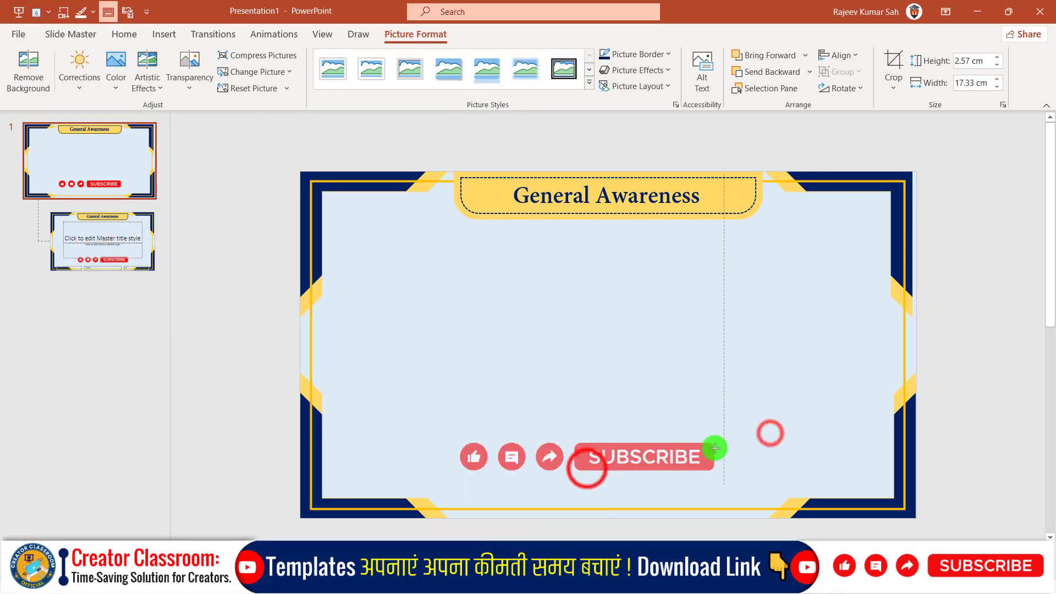
mouse_move(766, 432)
left_mouse_down()
mouse_move(616, 450)
mouse_move(667, 507)
left_mouse_up()
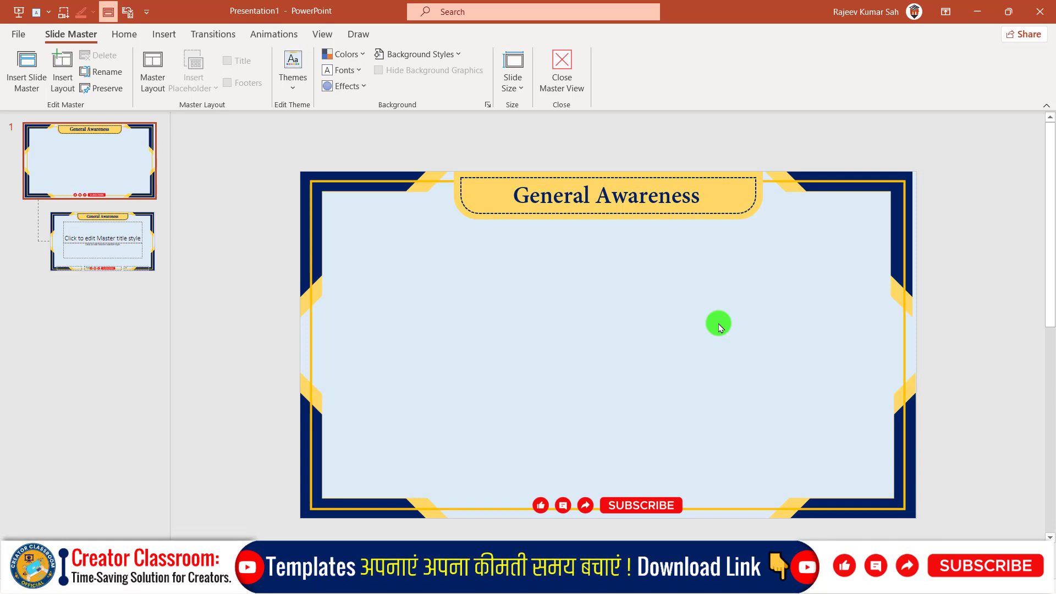
Delete the title, subtitle and footer placeholders from the second layout
left_click(99, 253)
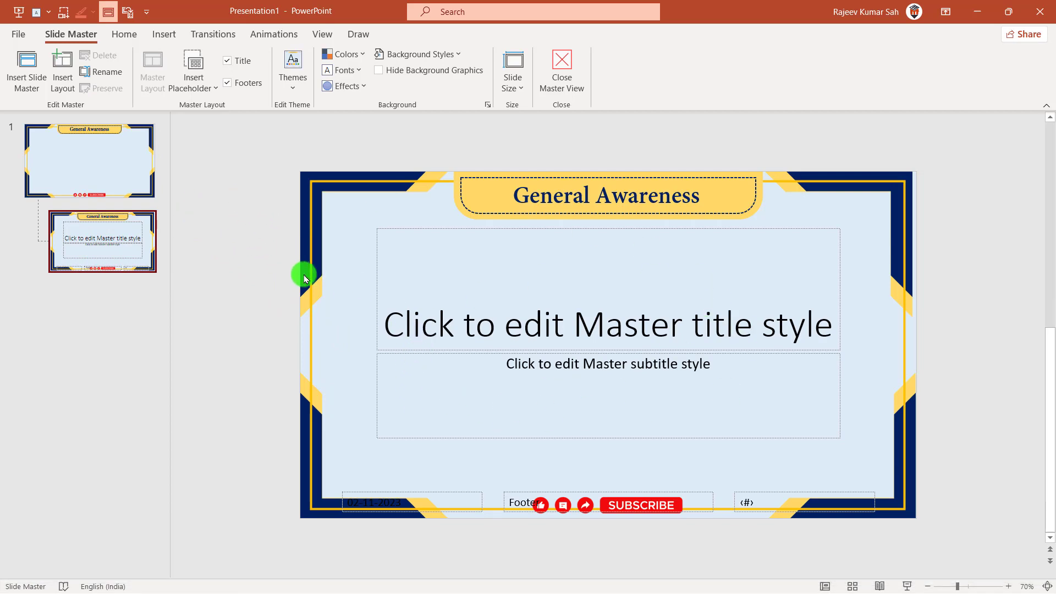
left_click_drag(212, 141, 1049, 591)
key("Delete")
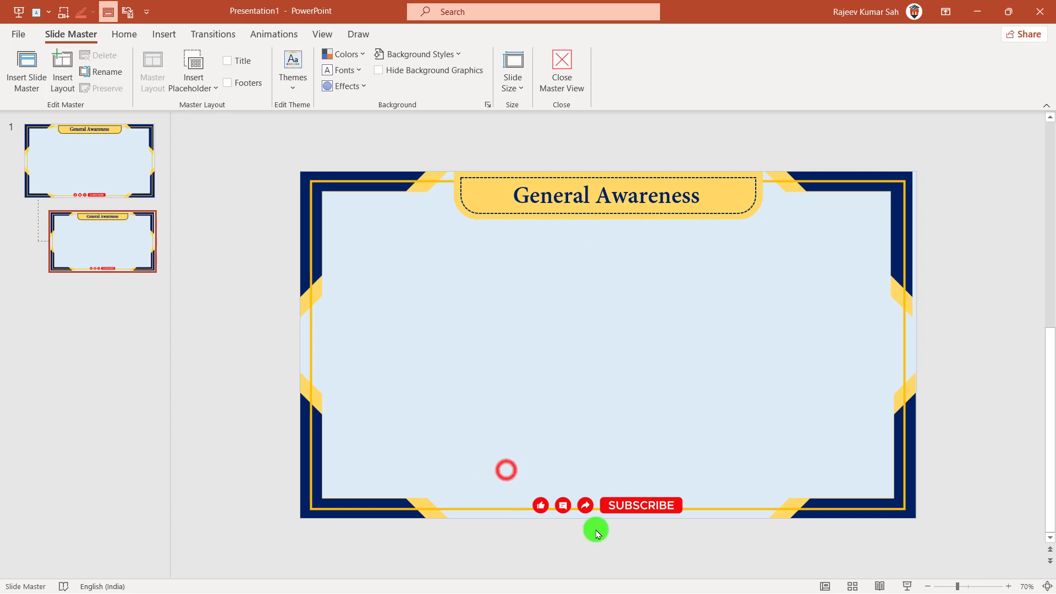
left_click(644, 506)
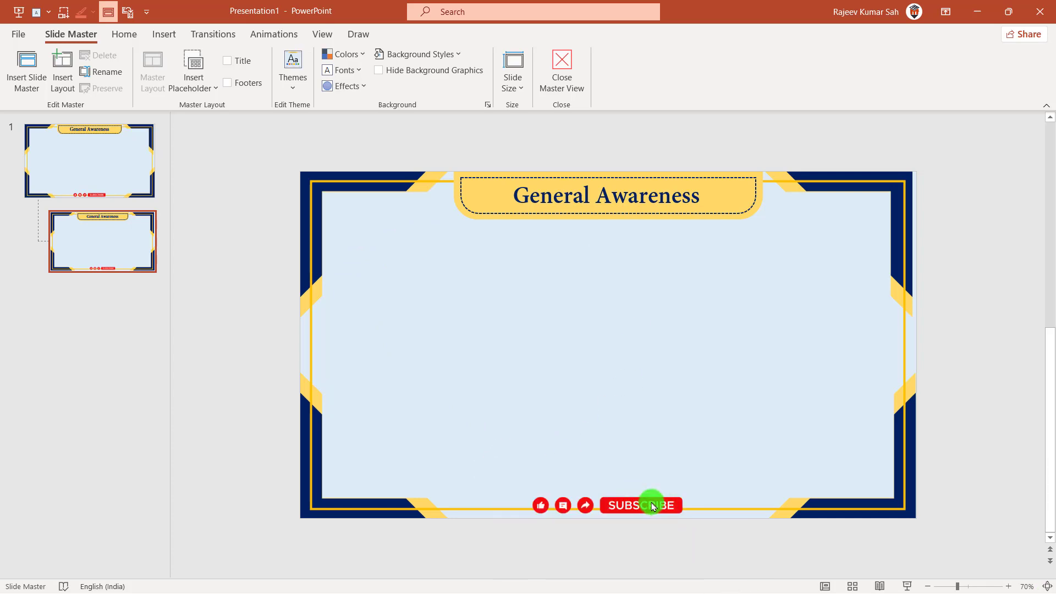
Move between the slide master and second layout until it shows the master's border, gold tab and SUBSCRIBE strip
left_click(87, 154)
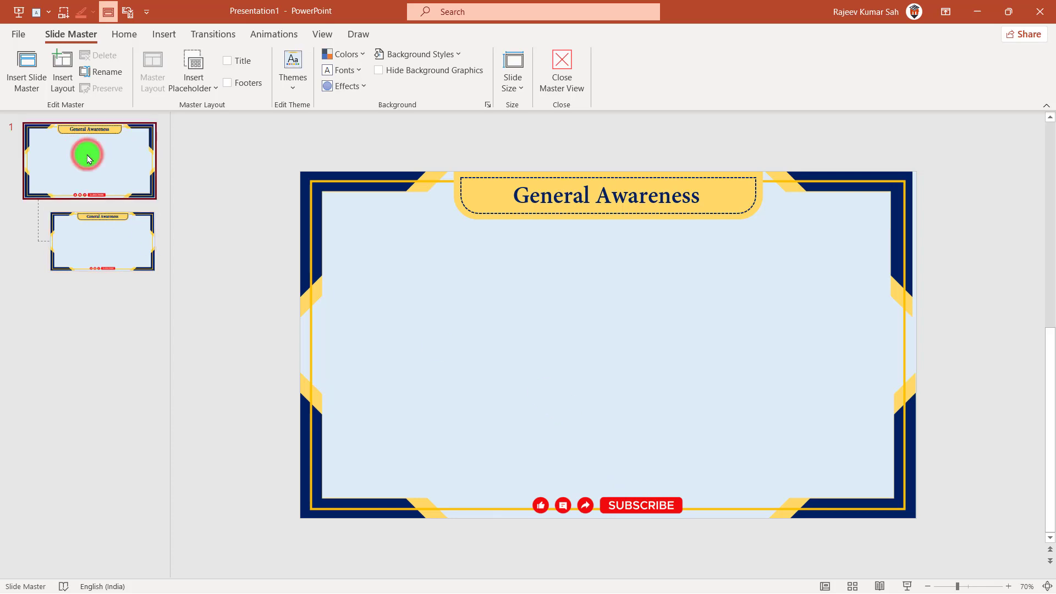
left_click(106, 163)
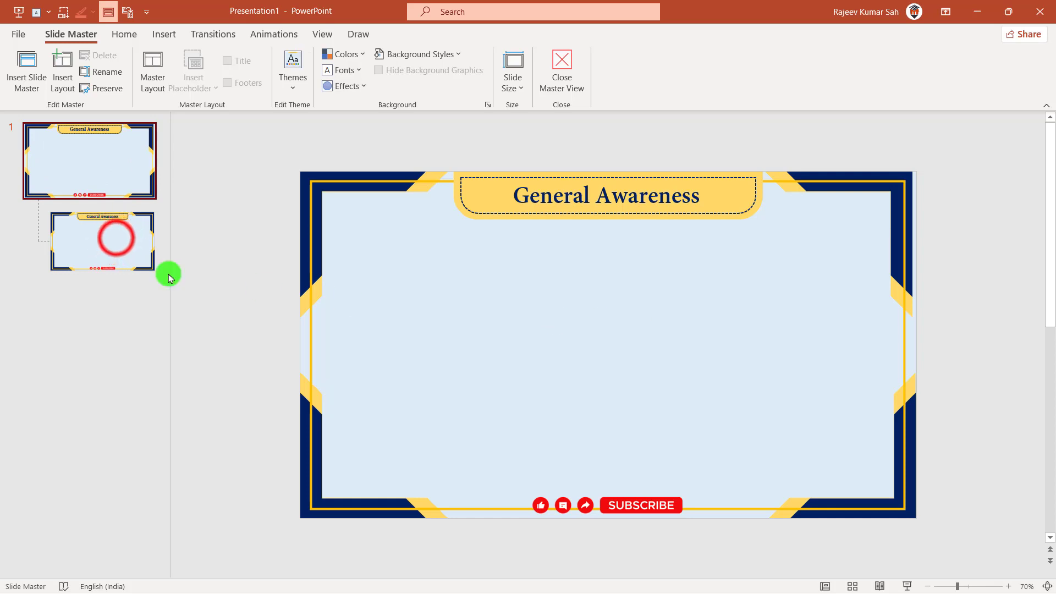
left_click(114, 236)
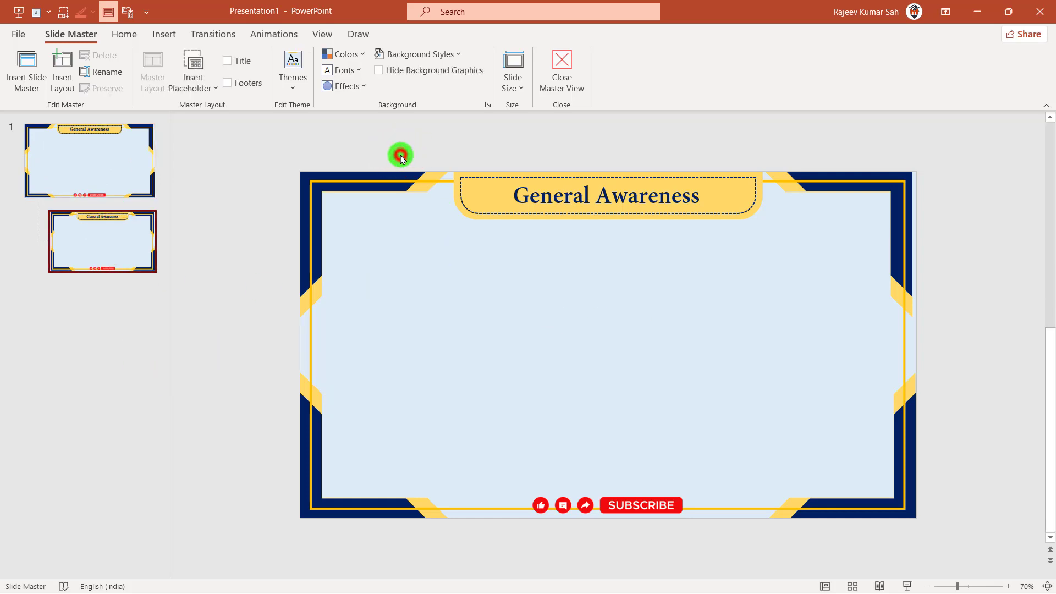
left_click_drag(401, 155, 852, 362)
left_click(700, 195)
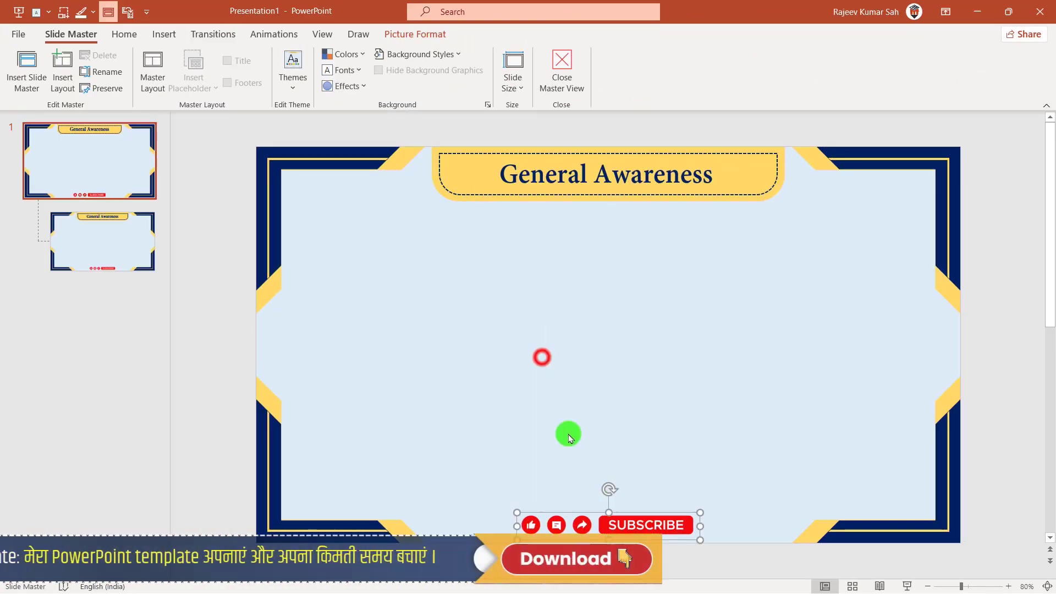
left_click(542, 357)
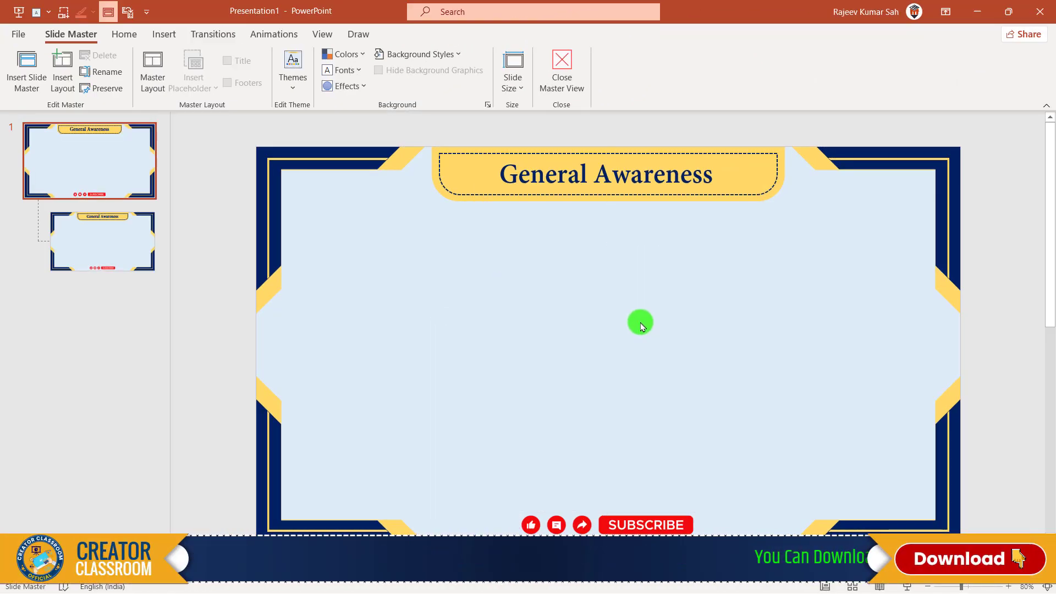
left_click(110, 245)
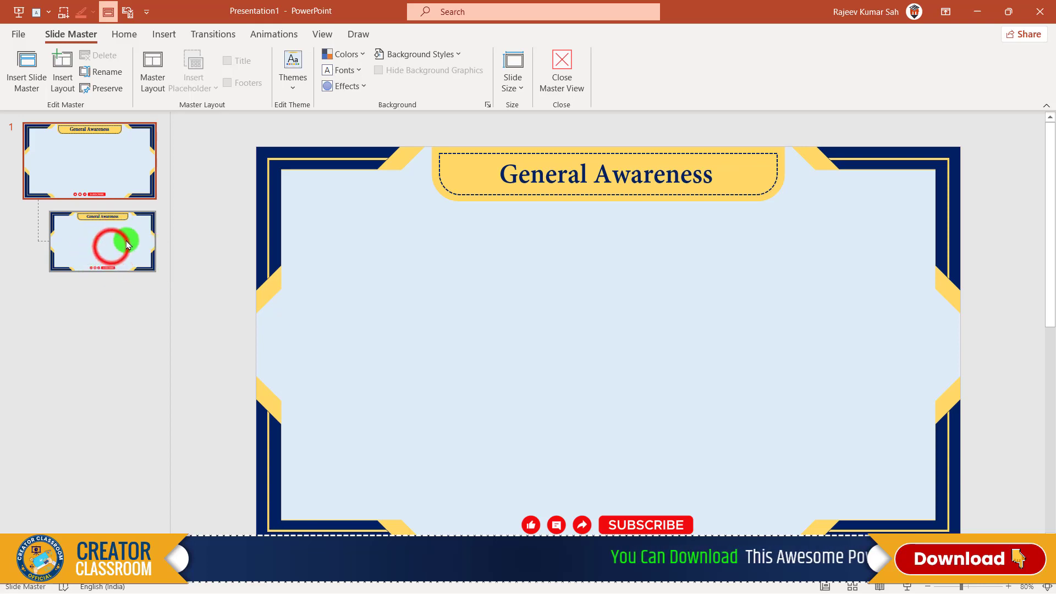
left_click(409, 317)
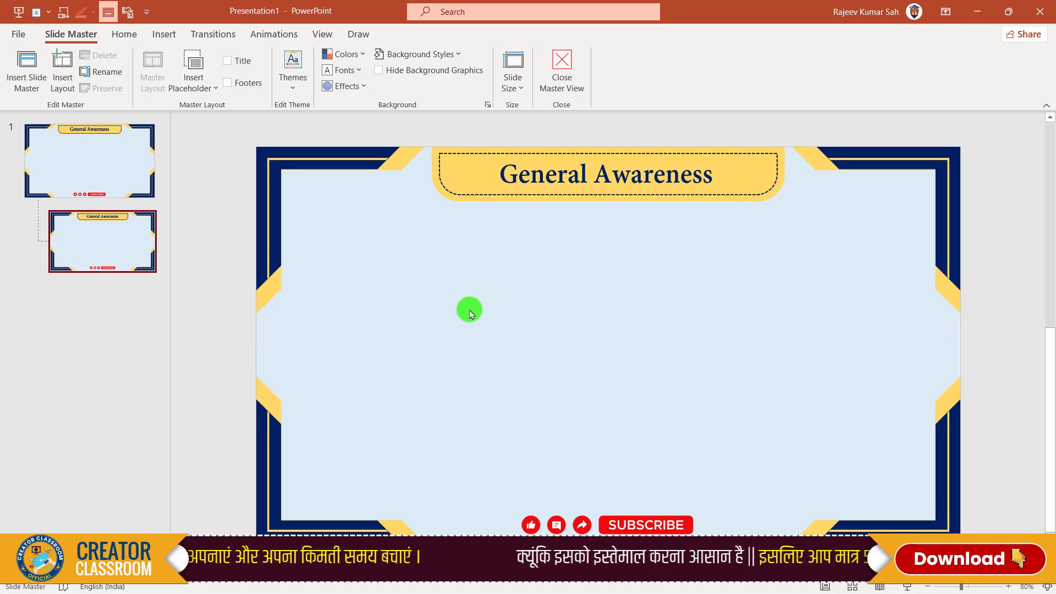
left_click(126, 35)
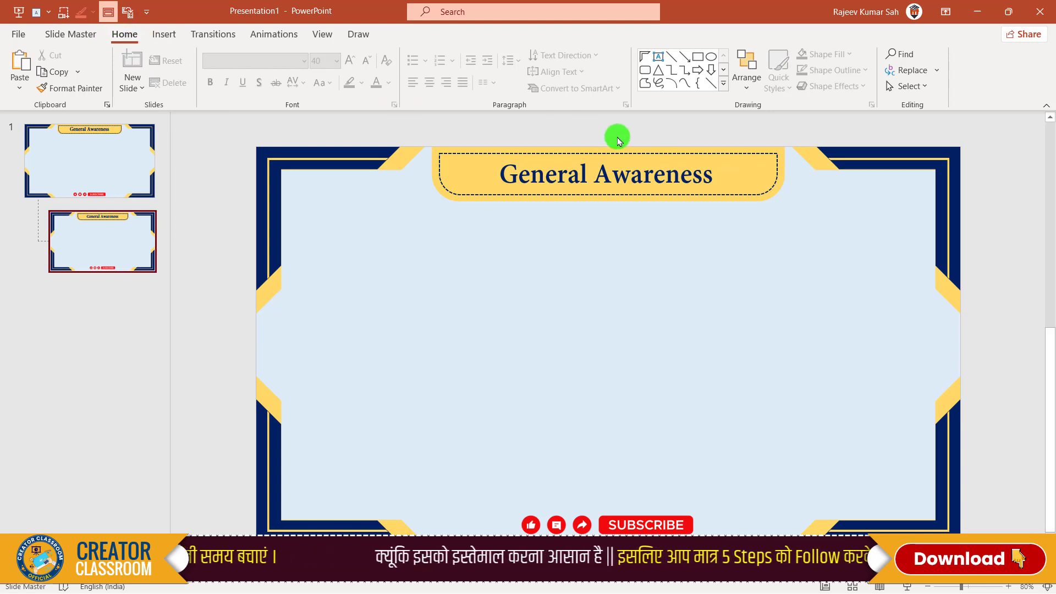
Draw a rounded rectangle below the gold tab and reshape it into a wide, short pill
left_click(646, 71)
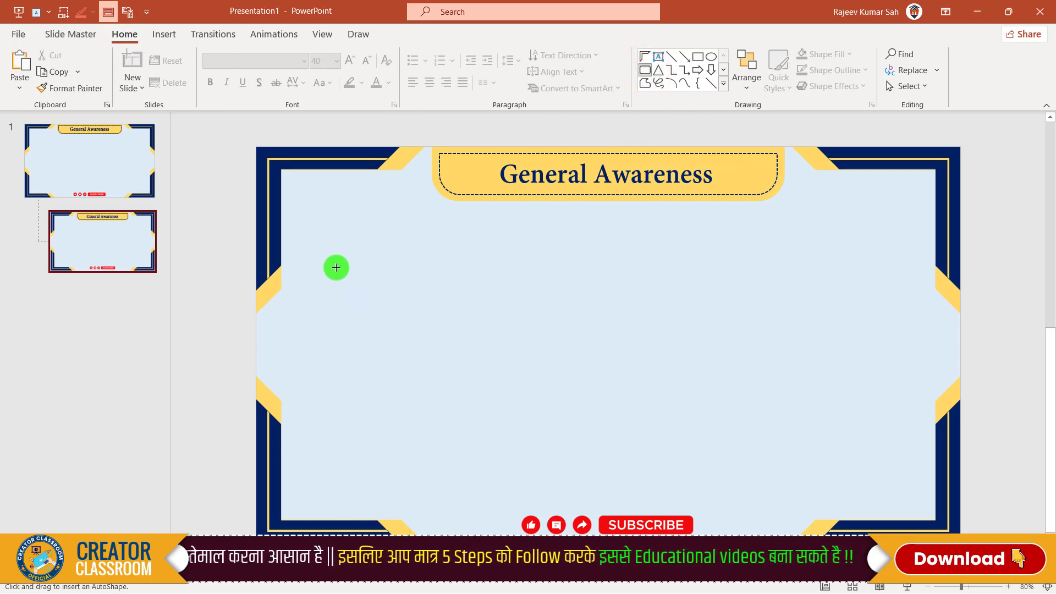
mouse_move(322, 276)
left_mouse_down()
mouse_move(708, 397)
mouse_move(747, 390)
mouse_move(723, 391)
left_mouse_up()
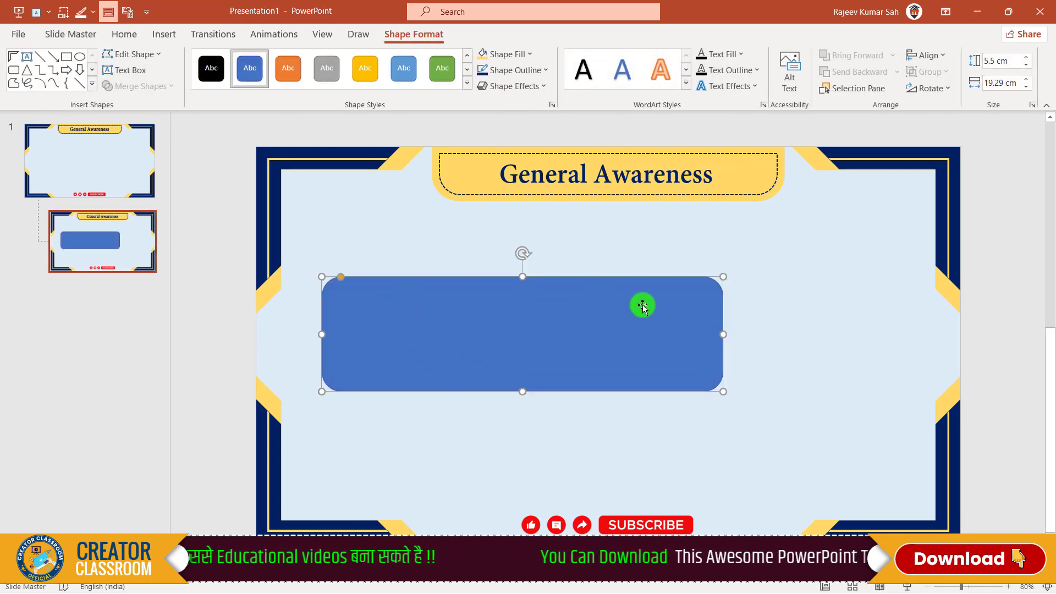
left_click(341, 278)
left_click_drag(343, 277, 421, 282)
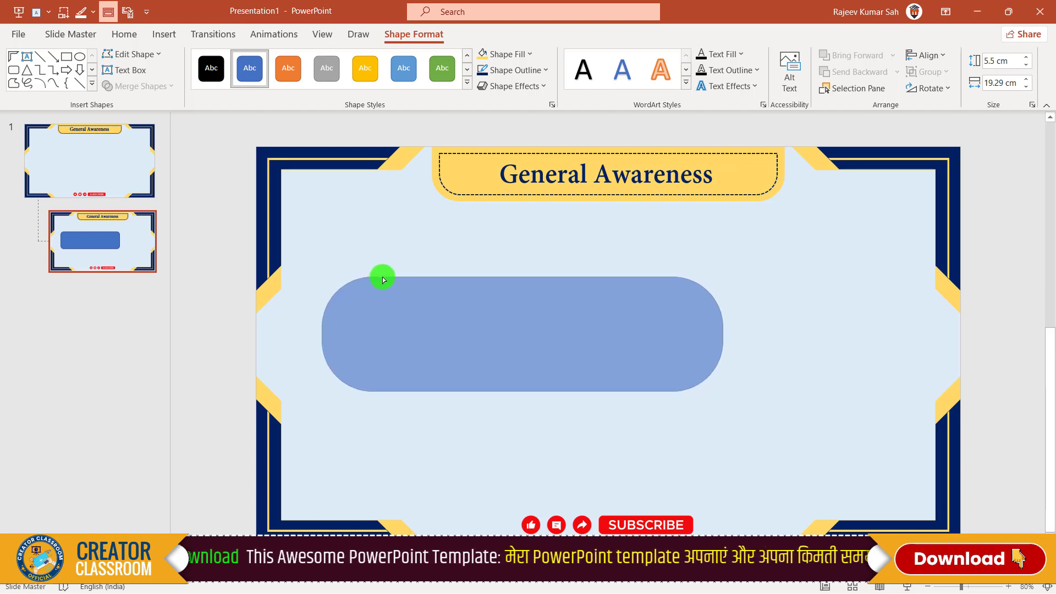
left_click_drag(523, 391, 536, 278)
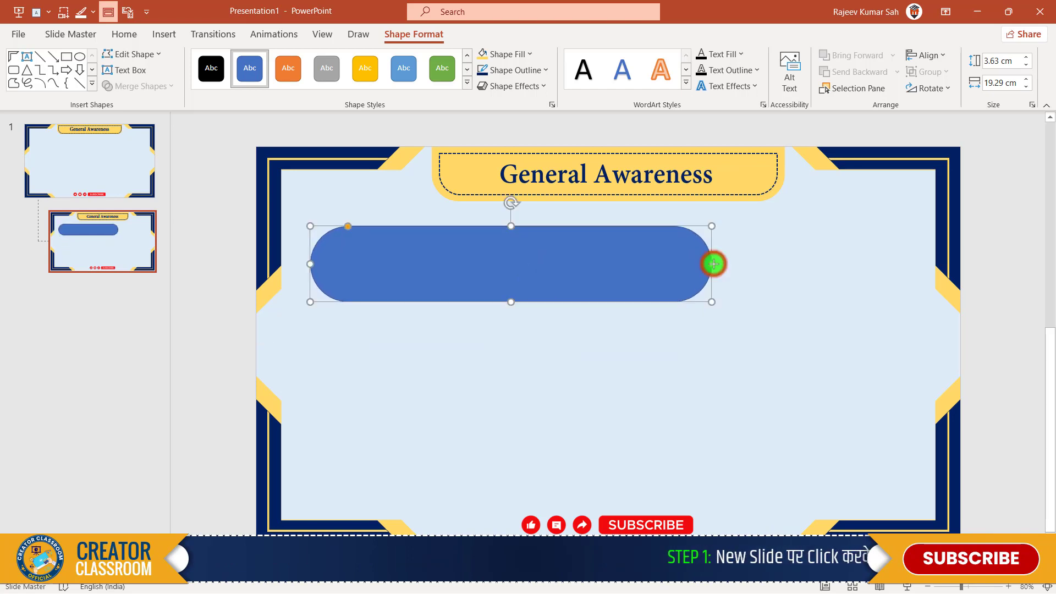
left_click_drag(708, 264, 724, 263)
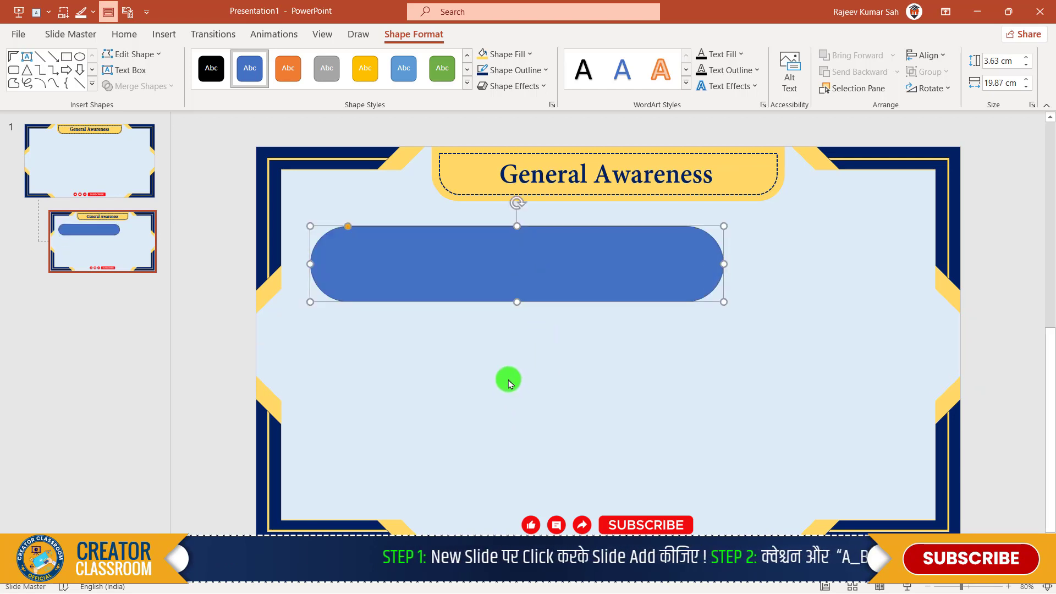
Fill the pill blue with no outline
left_click(518, 56)
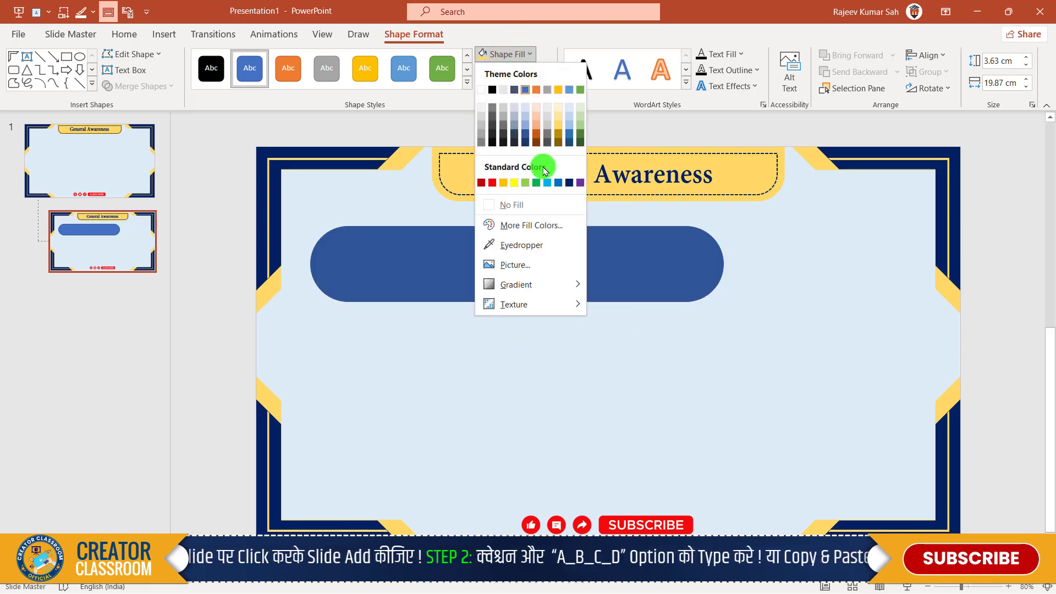
left_click(559, 183)
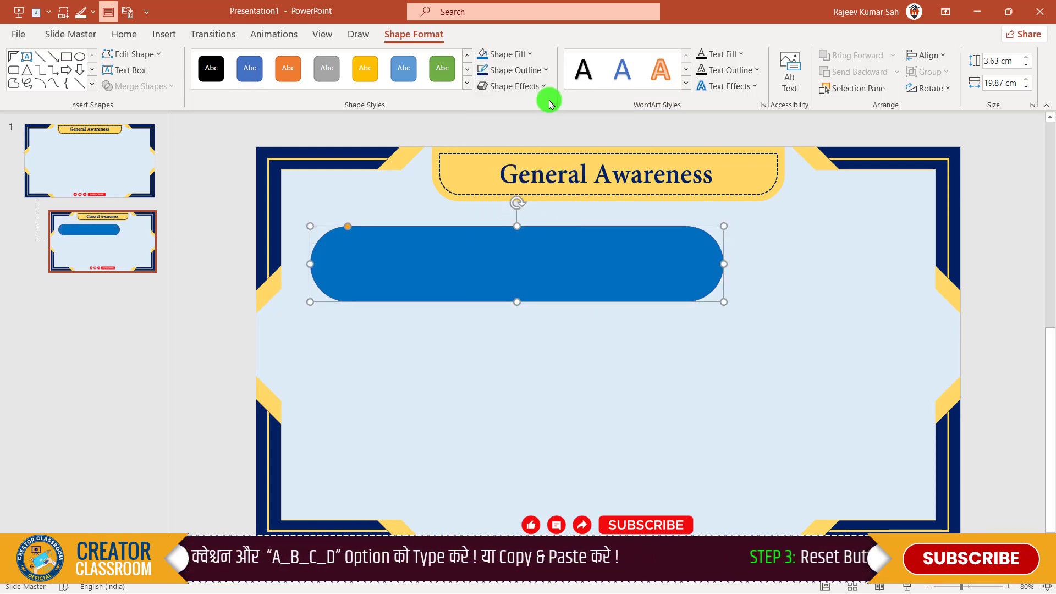
left_click(519, 71)
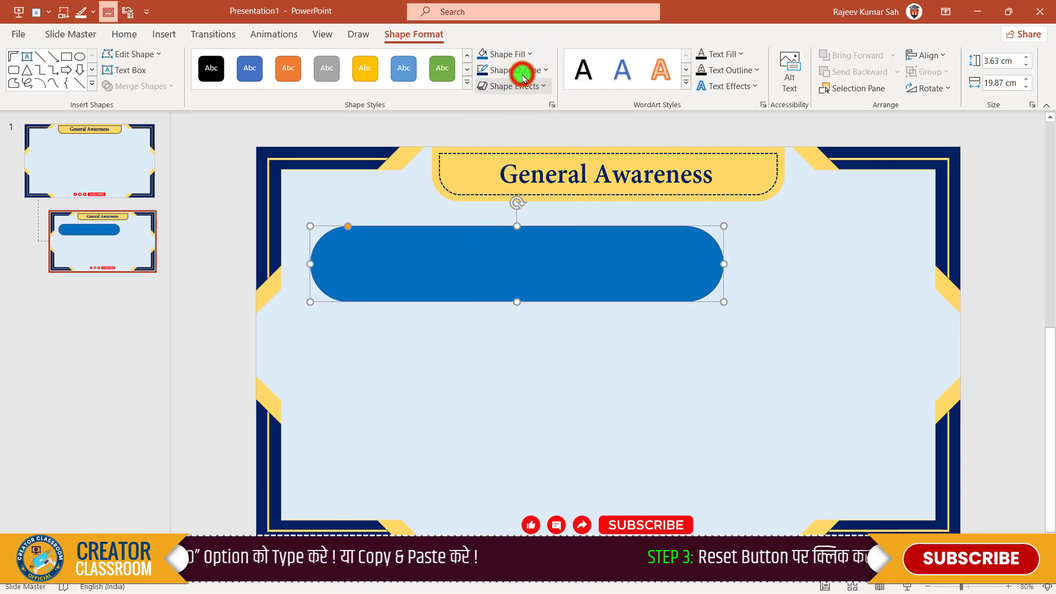
left_click(443, 385)
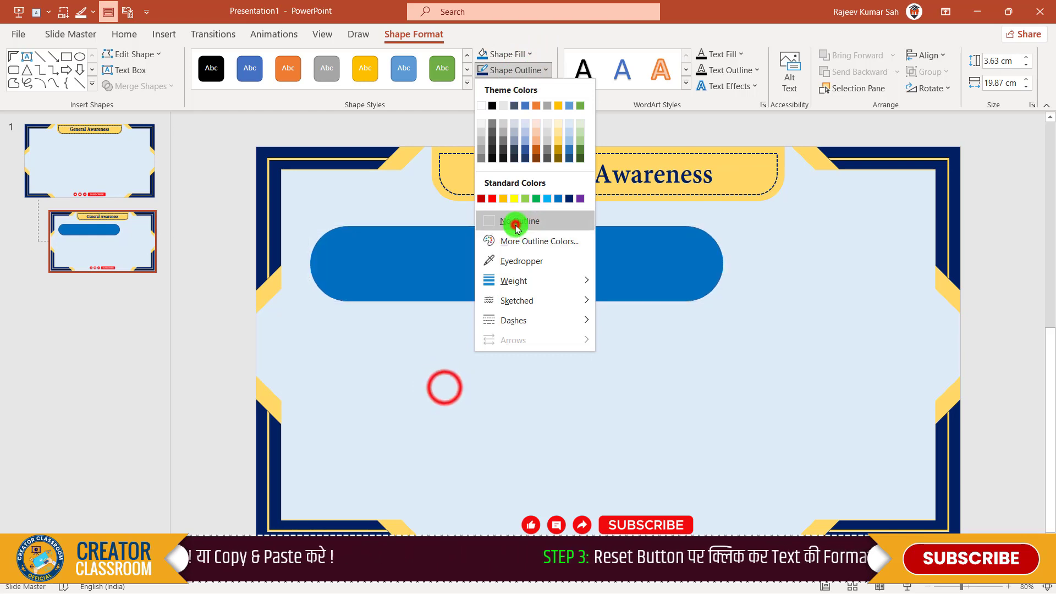
left_click(465, 269)
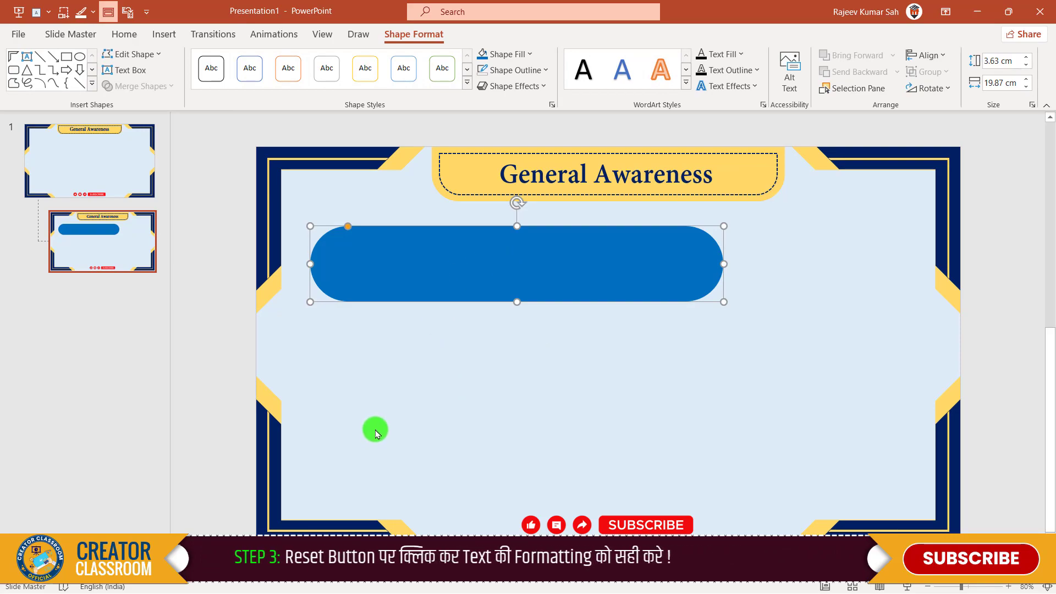
Duplicate the blue pill below the original as the green copy
left_click_drag(479, 268, 496, 394)
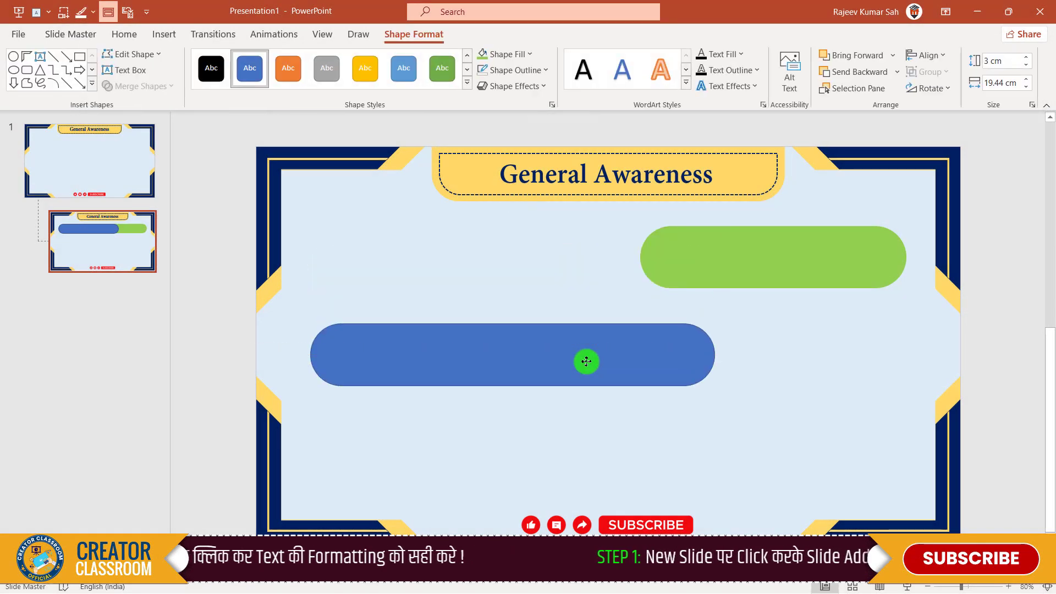
left_click(586, 361)
left_click(739, 255)
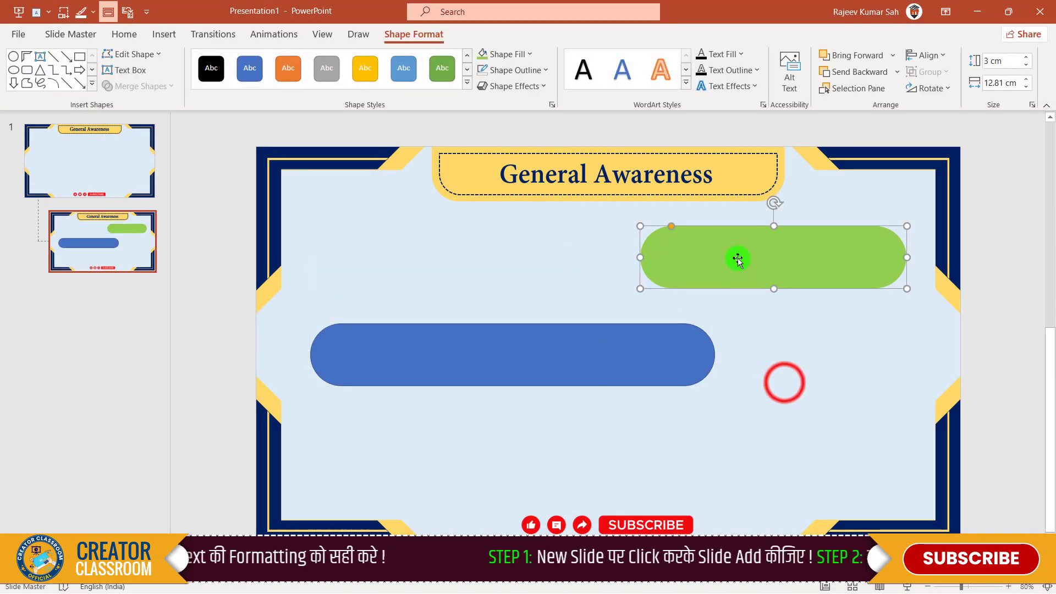
left_click(783, 383)
left_click(538, 366)
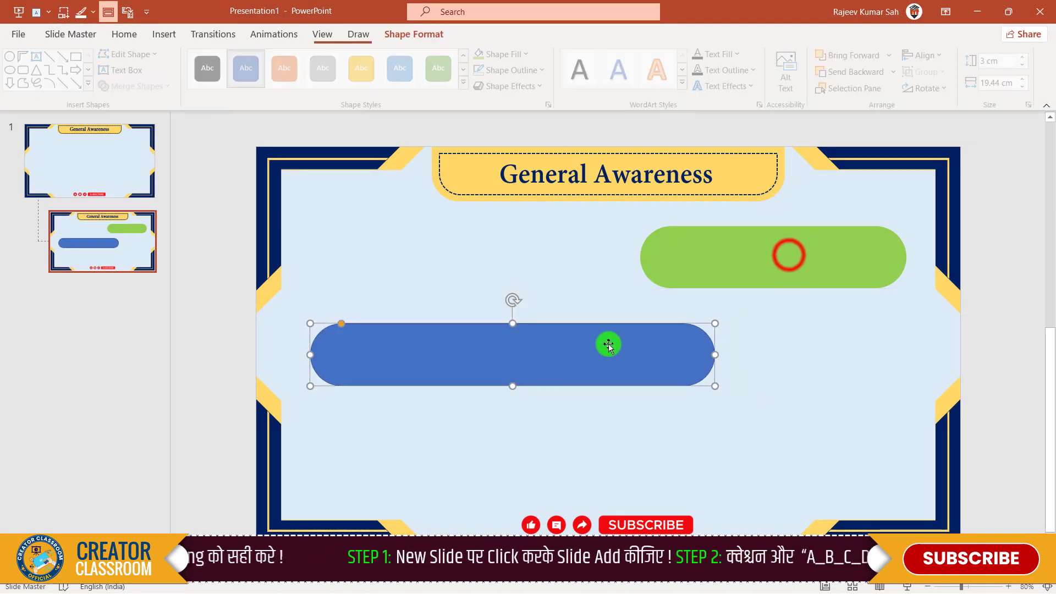
left_click(787, 252)
left_click(777, 385)
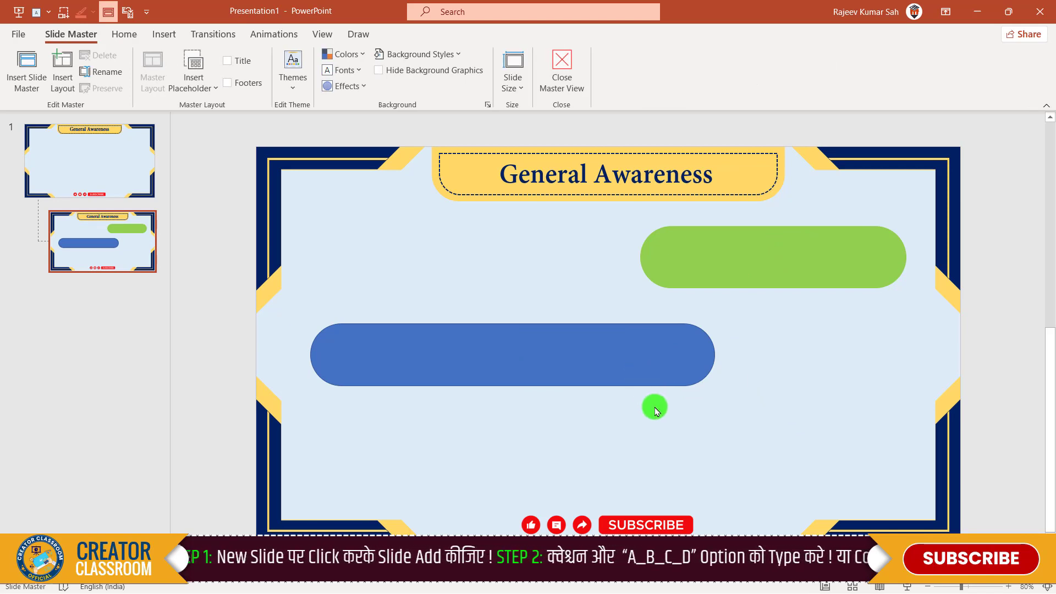
Move the blue pill up into the green pill's row so they overlap
left_click_drag(647, 378, 647, 281)
left_click(648, 381)
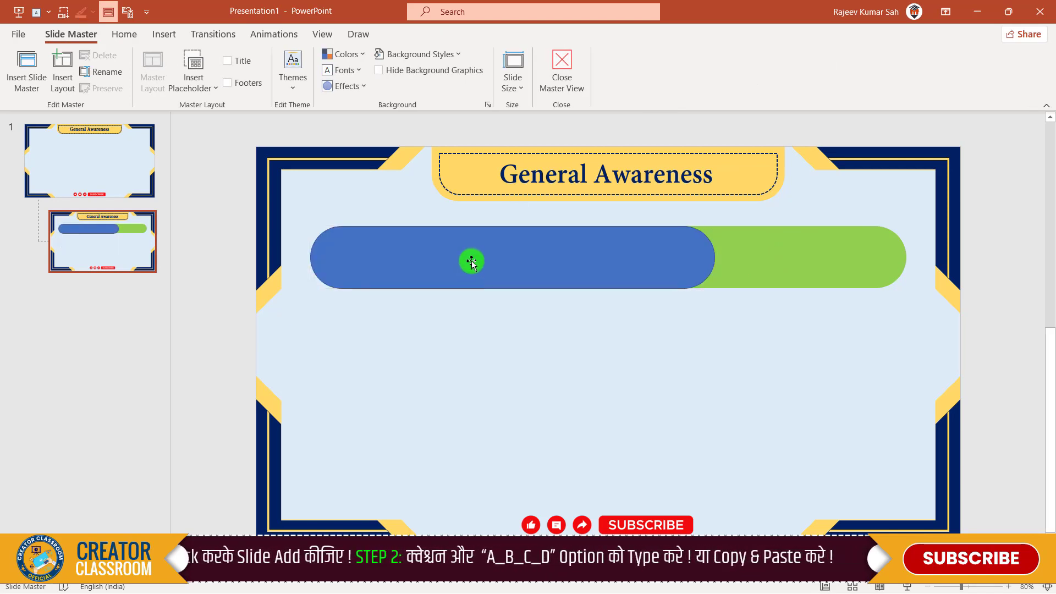
left_click(220, 204)
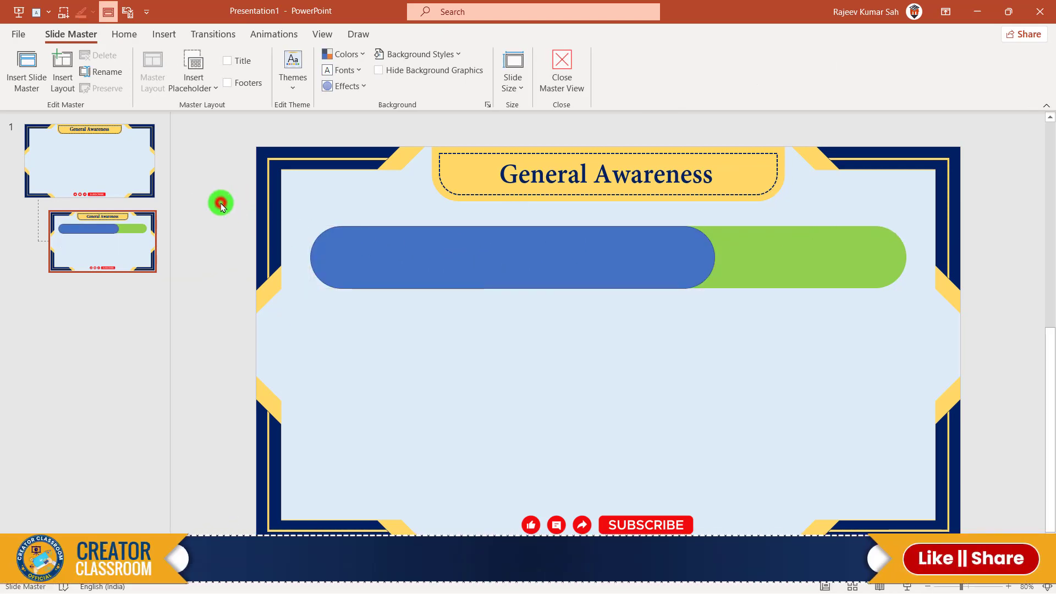
left_click(136, 37)
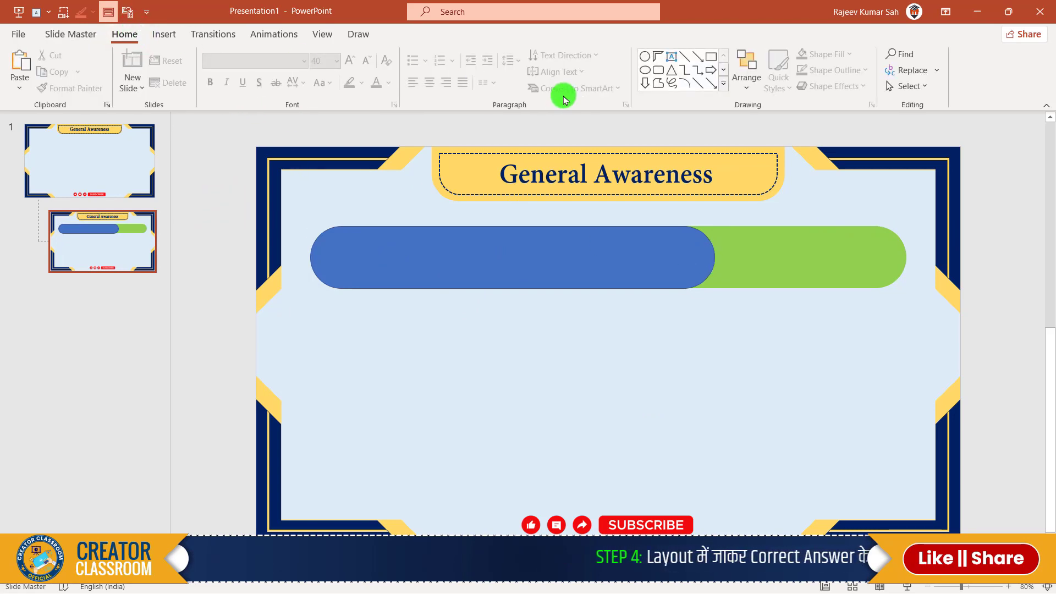
Draw a small circle centred on the blue bar's right edge where it meets the green pill
left_click(644, 57)
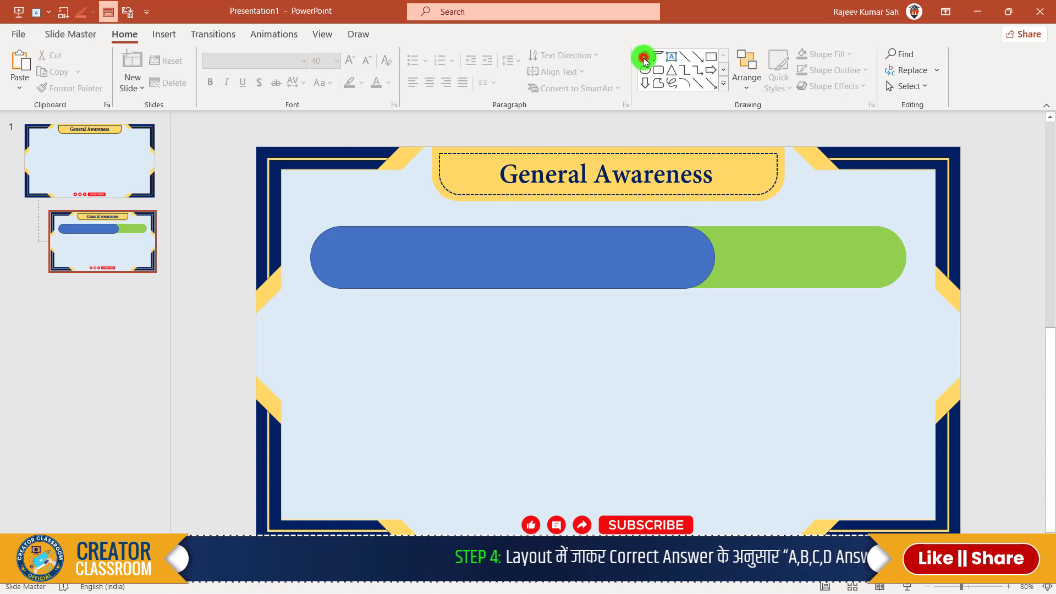
left_click(698, 244)
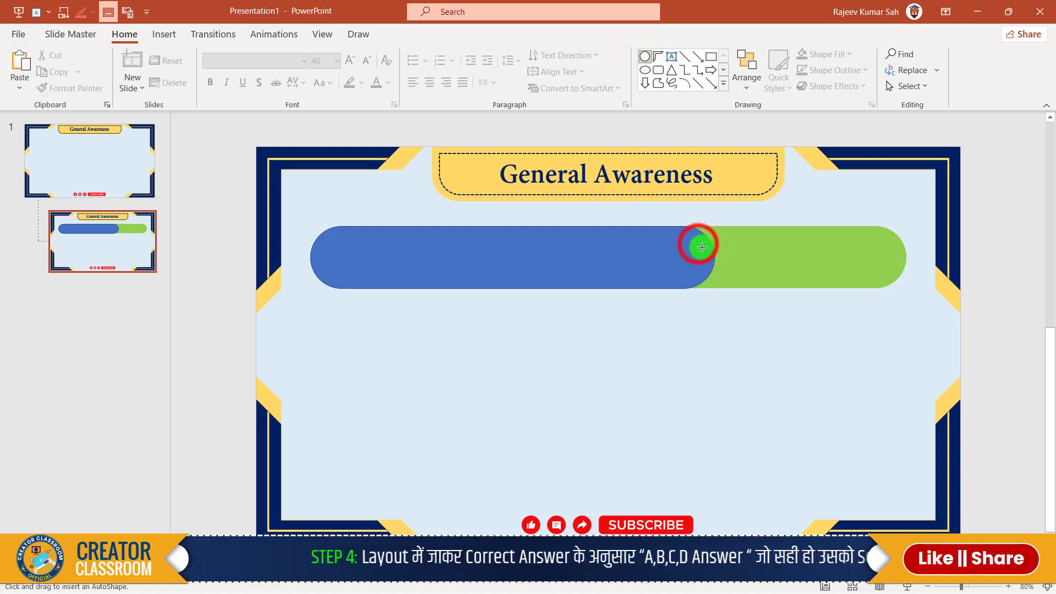
left_click_drag(728, 272, 706, 257)
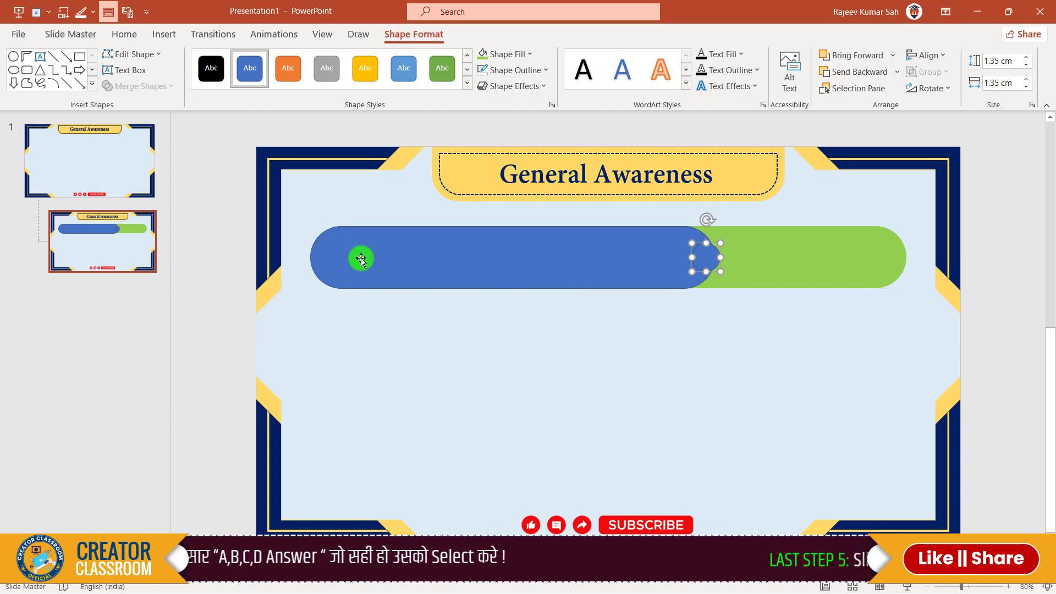
left_click_drag(708, 258, 707, 264)
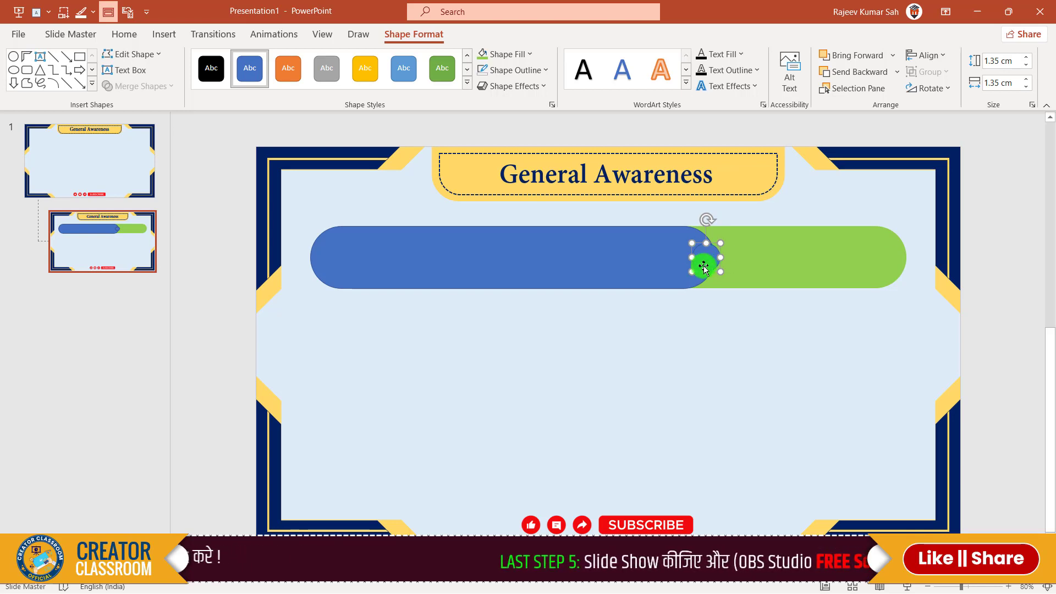
Fragment the blue bar with the circle and delete the circle piece, leaving a notch
left_click(443, 256, "shift")
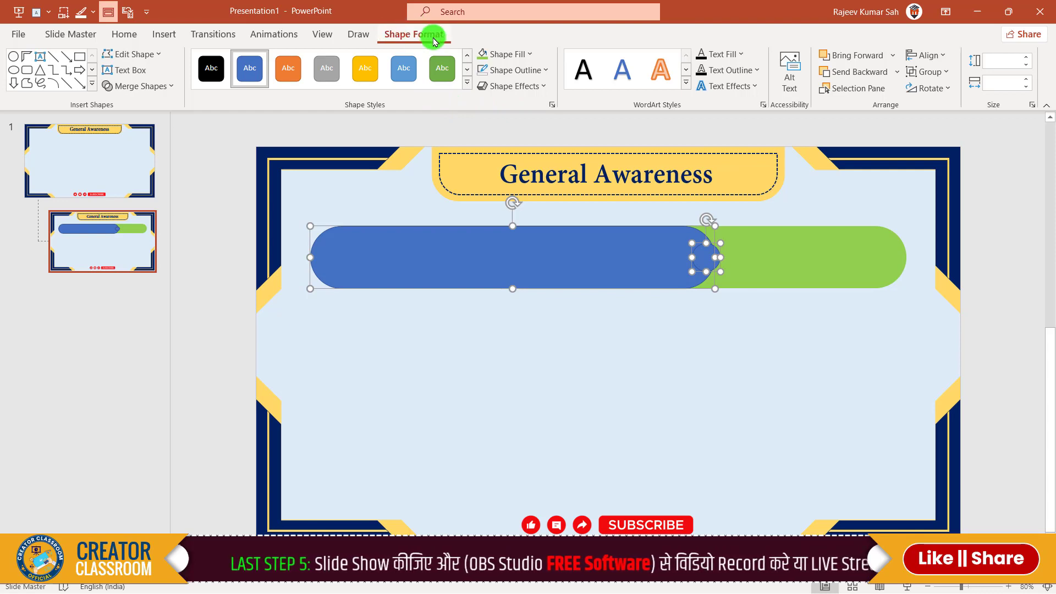
left_click(130, 88)
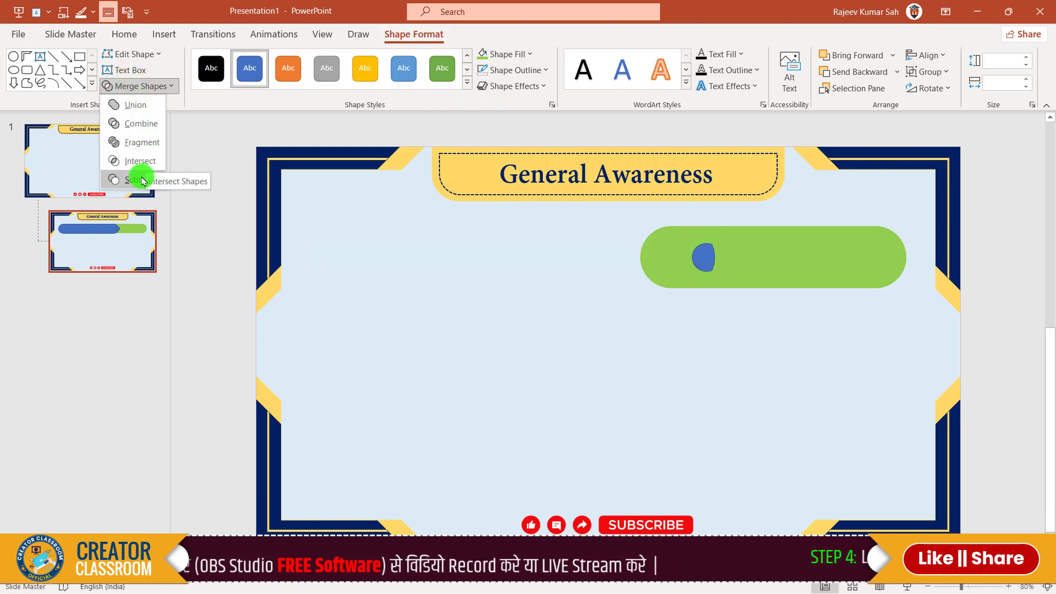
left_click(143, 144)
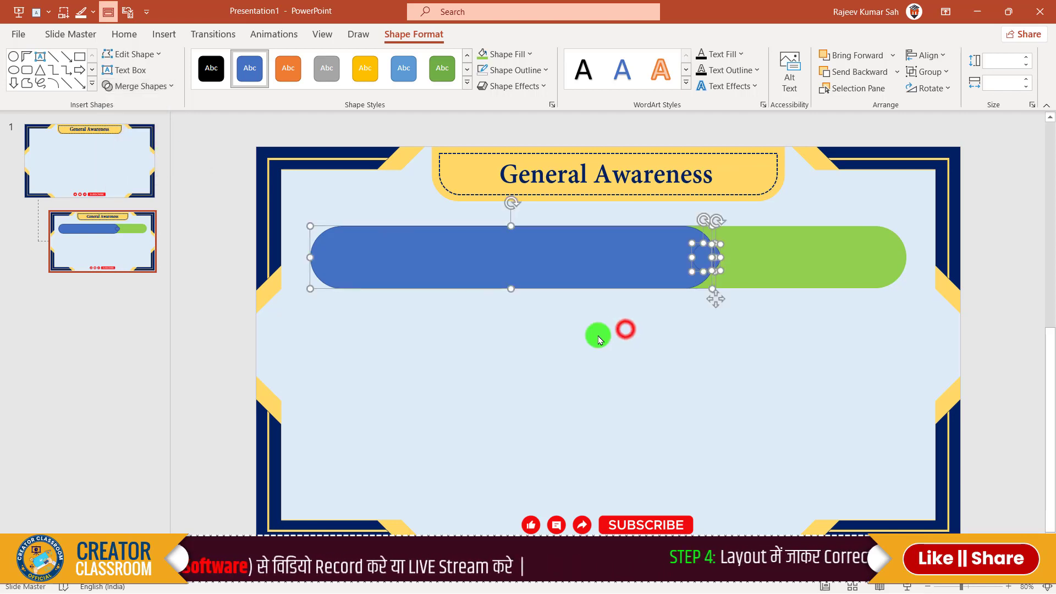
left_click(625, 328)
left_click_drag(782, 332, 665, 232)
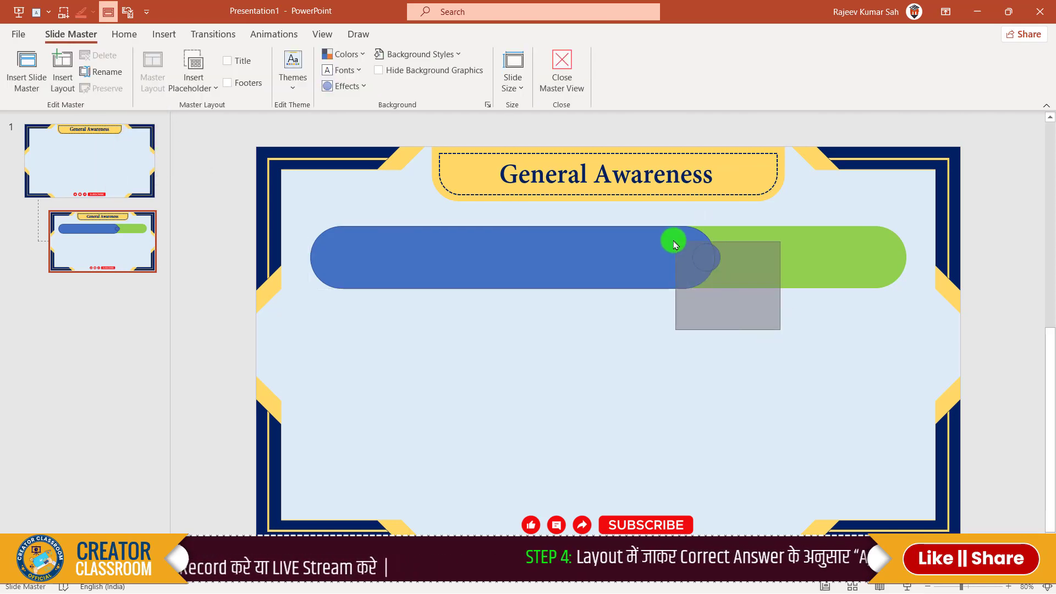
key("Delete")
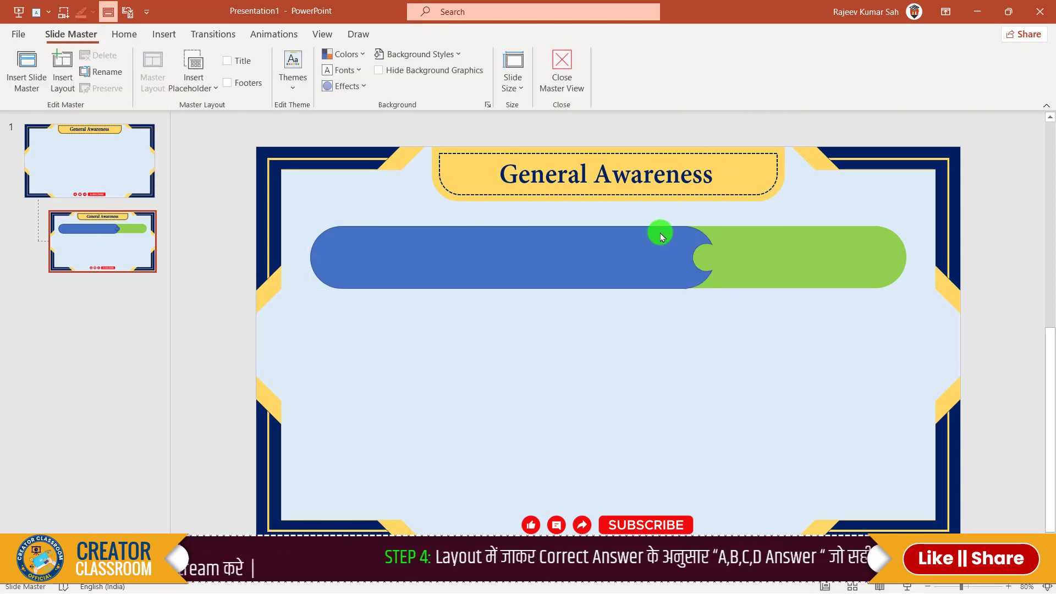
left_click(710, 348)
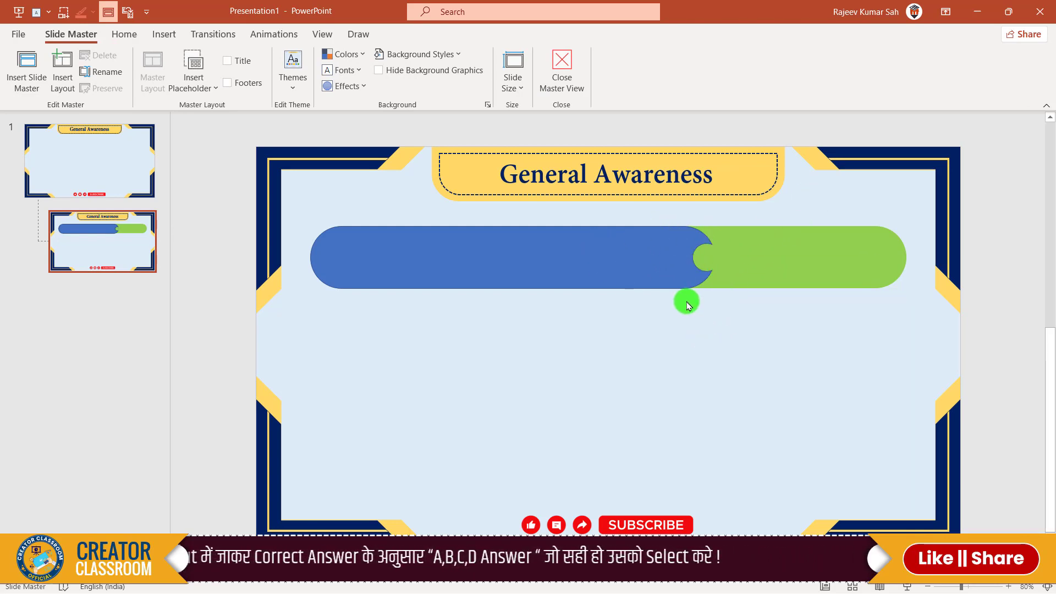
Fill the notched pill red with no outline, then group it with the green pill
left_click(471, 255)
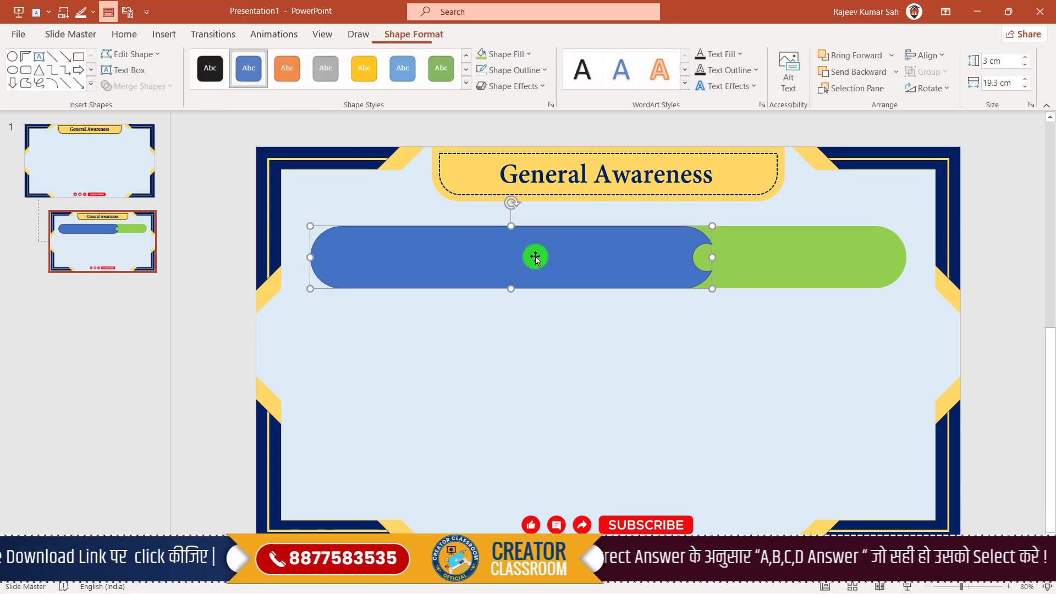
left_click(507, 54)
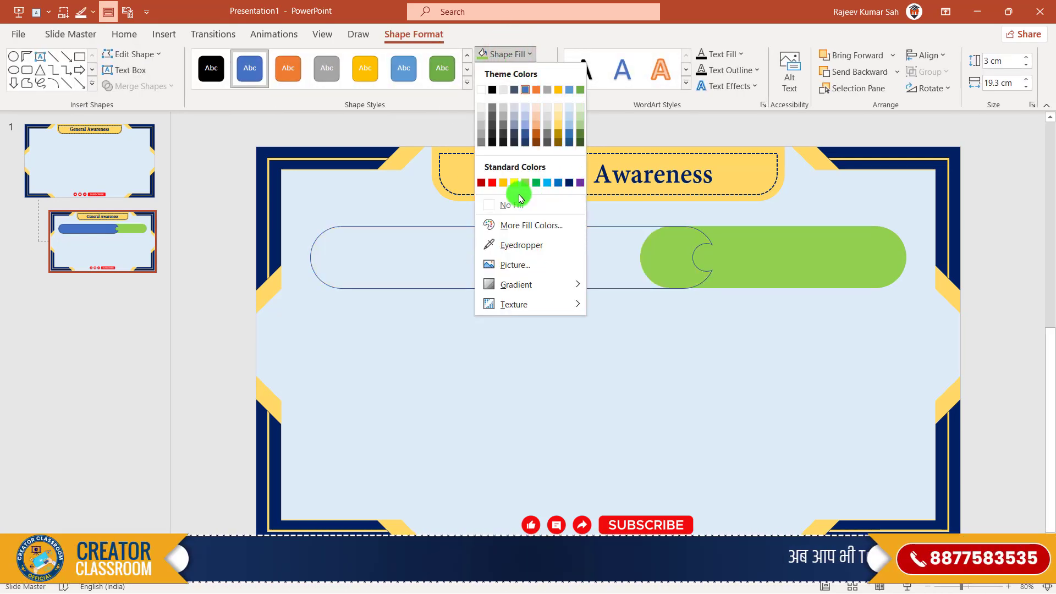
left_click(493, 184)
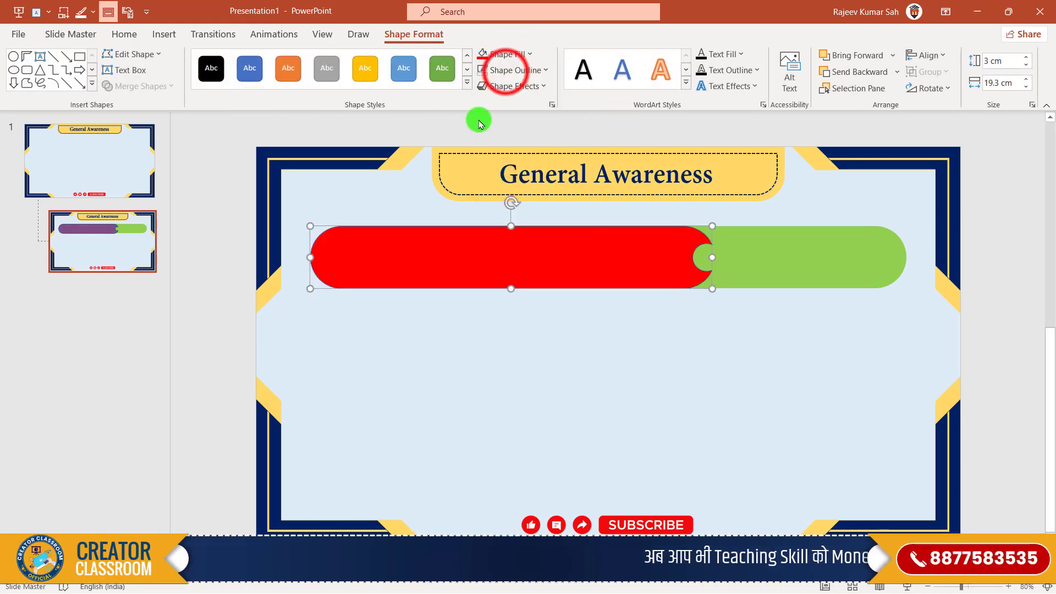
left_click(503, 70)
left_click(717, 394)
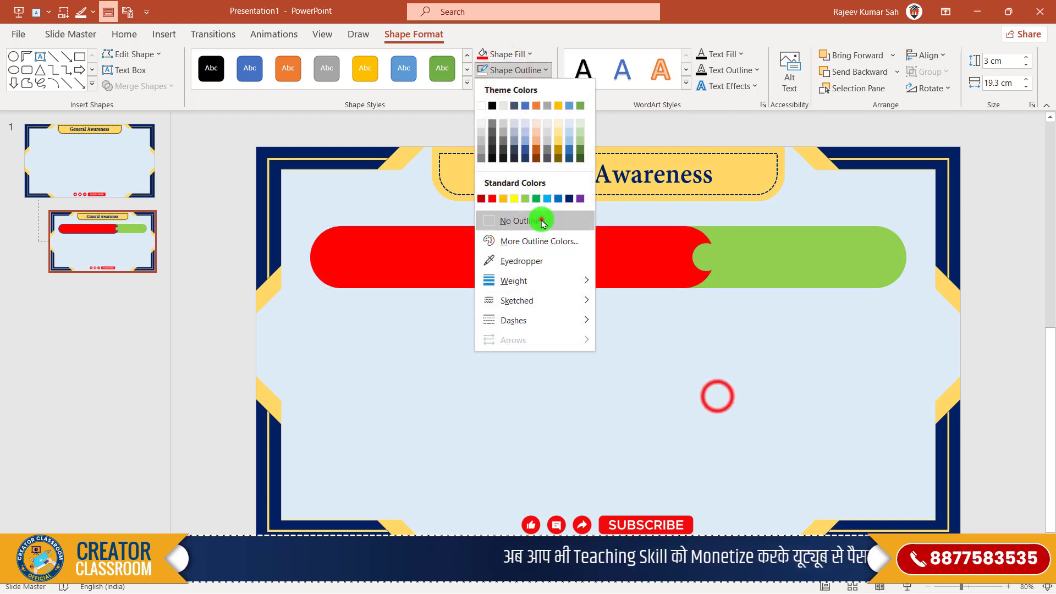
left_click(709, 397)
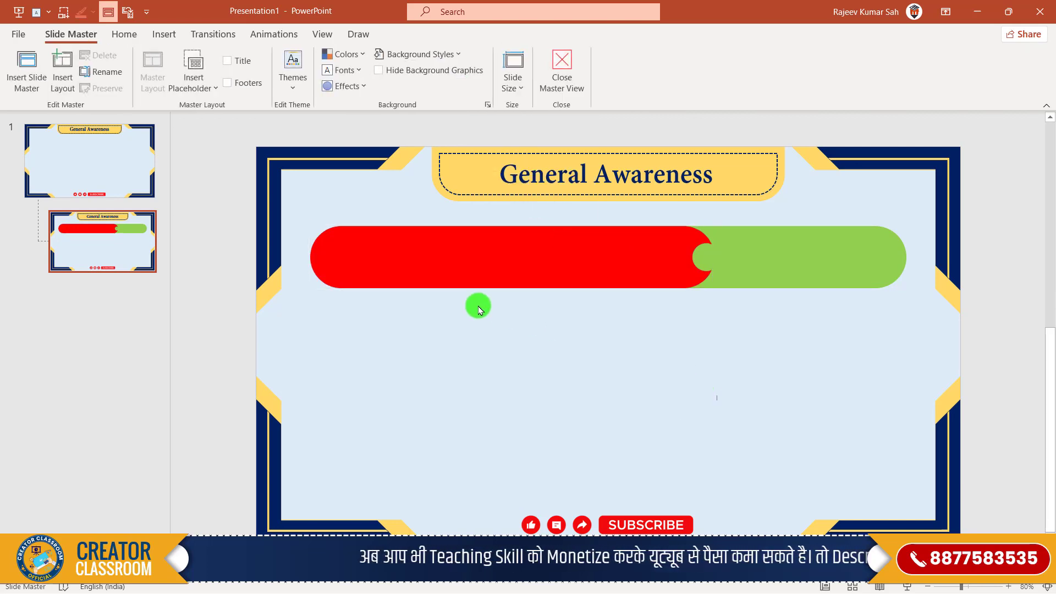
left_click_drag(210, 206, 1023, 341)
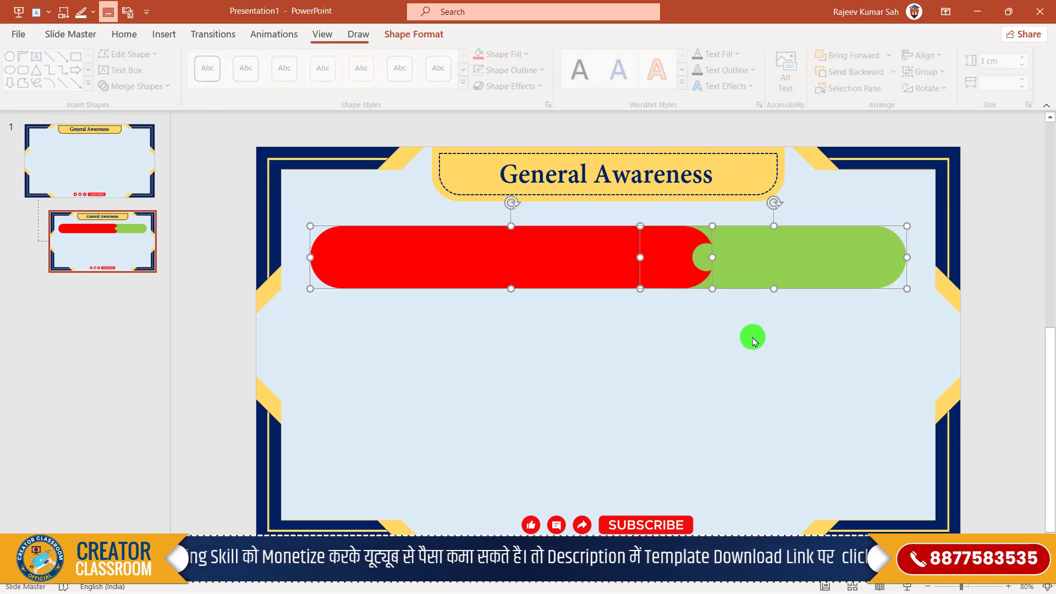
key("ctrl+g")
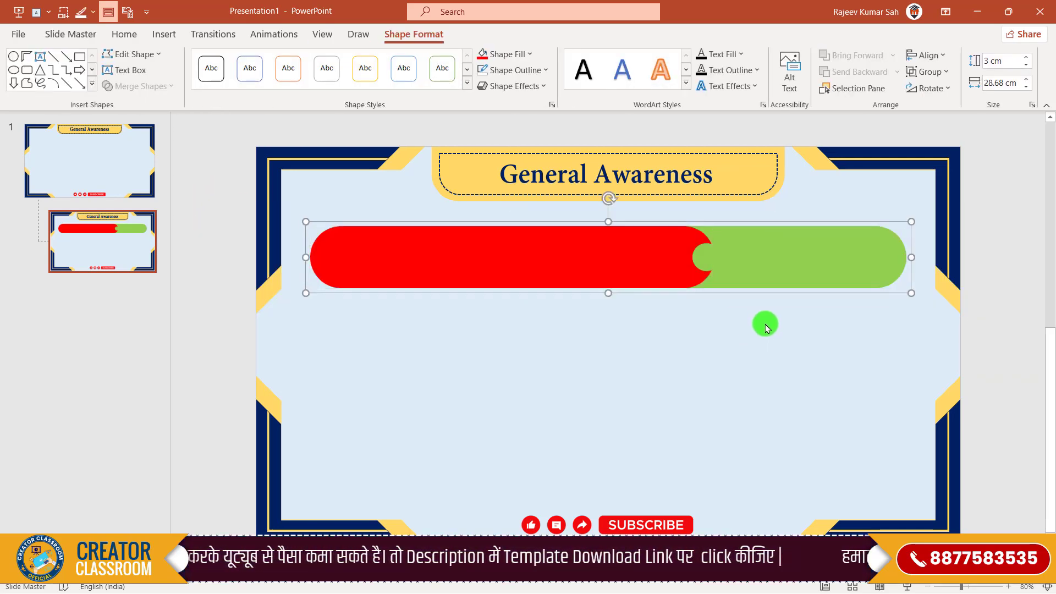
Align the red-and-green pill group to the horizontal centre of the layout
left_click(929, 55)
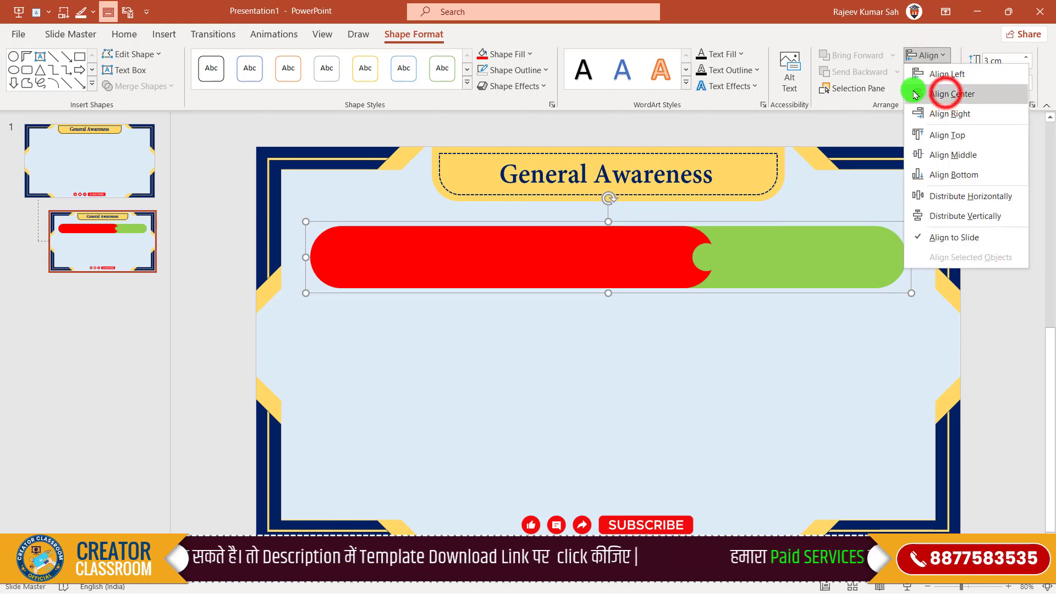
left_click(947, 95)
left_click(688, 334)
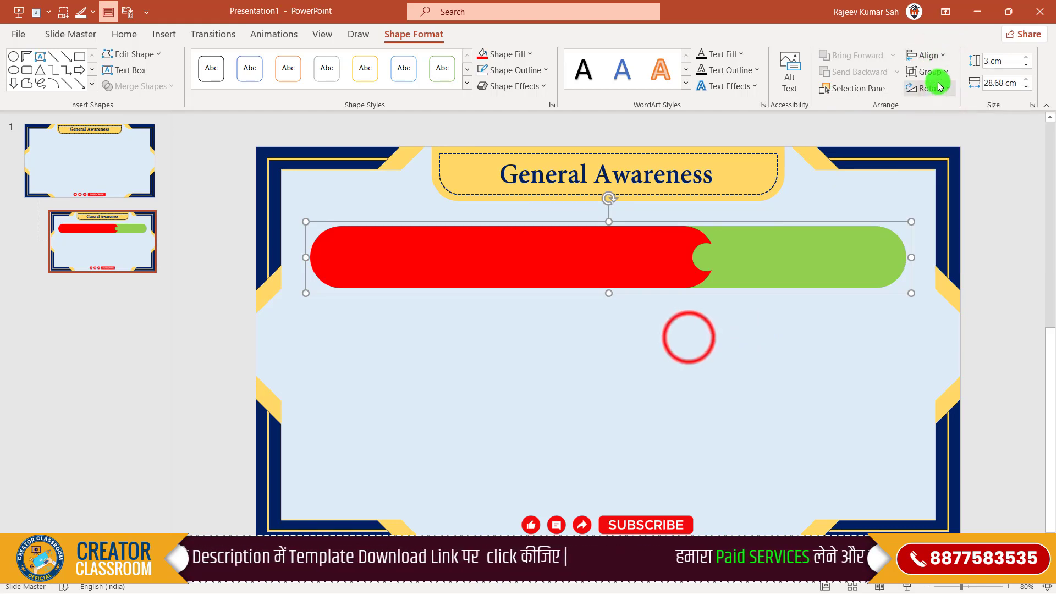
Ungroup the pill pair back into separate red and green shapes
left_click(534, 254)
right_click(534, 254)
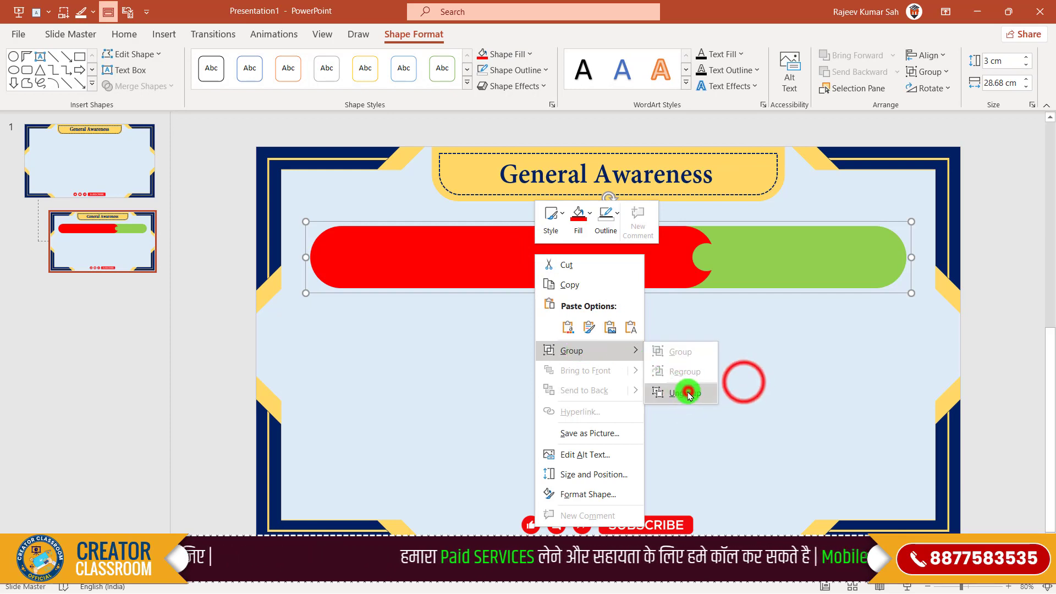
left_click(688, 394)
left_click(723, 383)
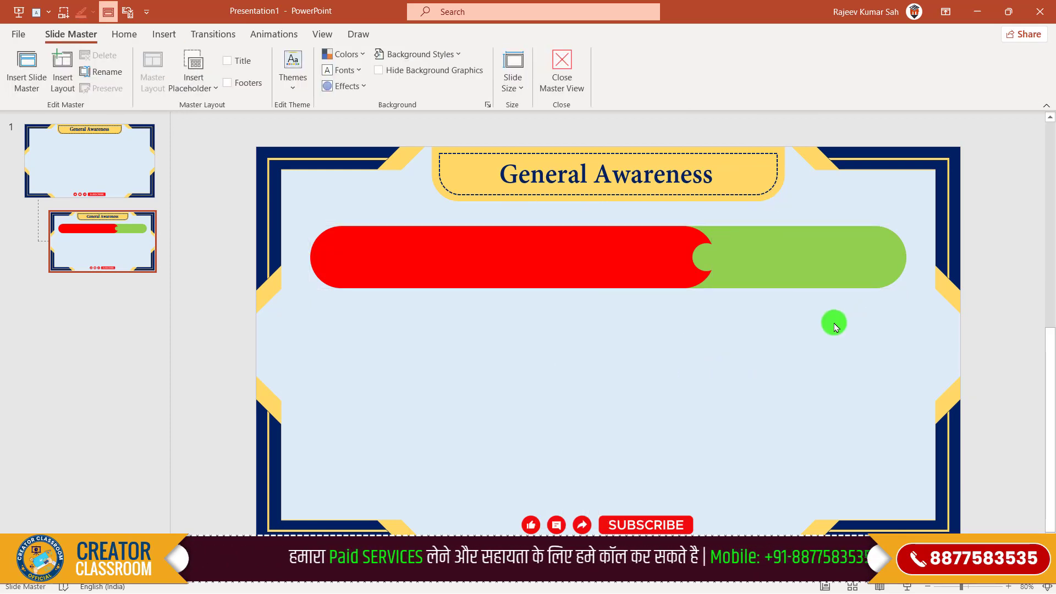
left_click(747, 349)
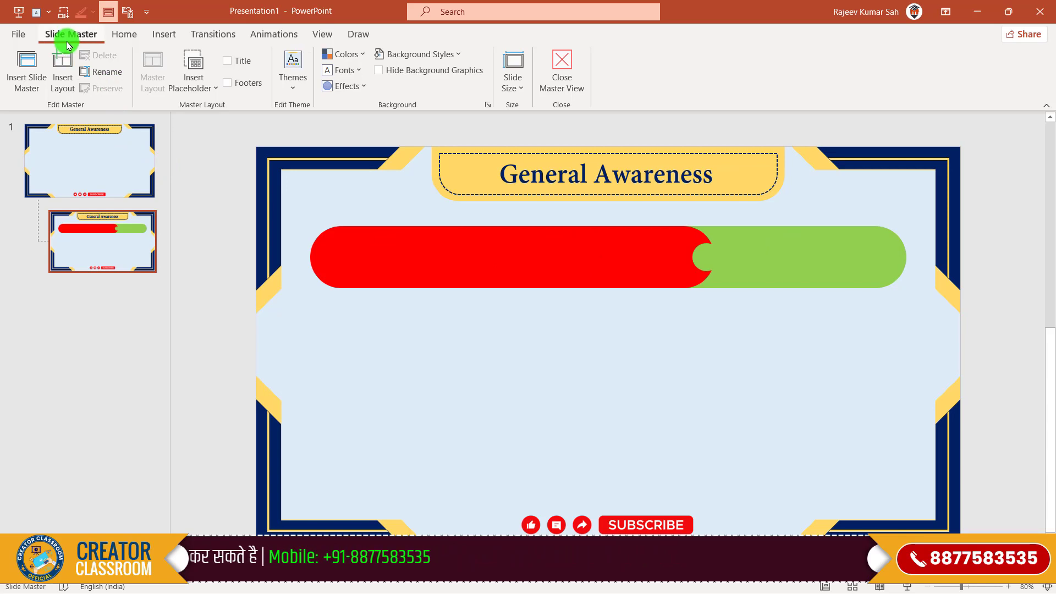
Draw a text placeholder across the red pill and replace its sample text with 'Type your question her?'
left_click(196, 87)
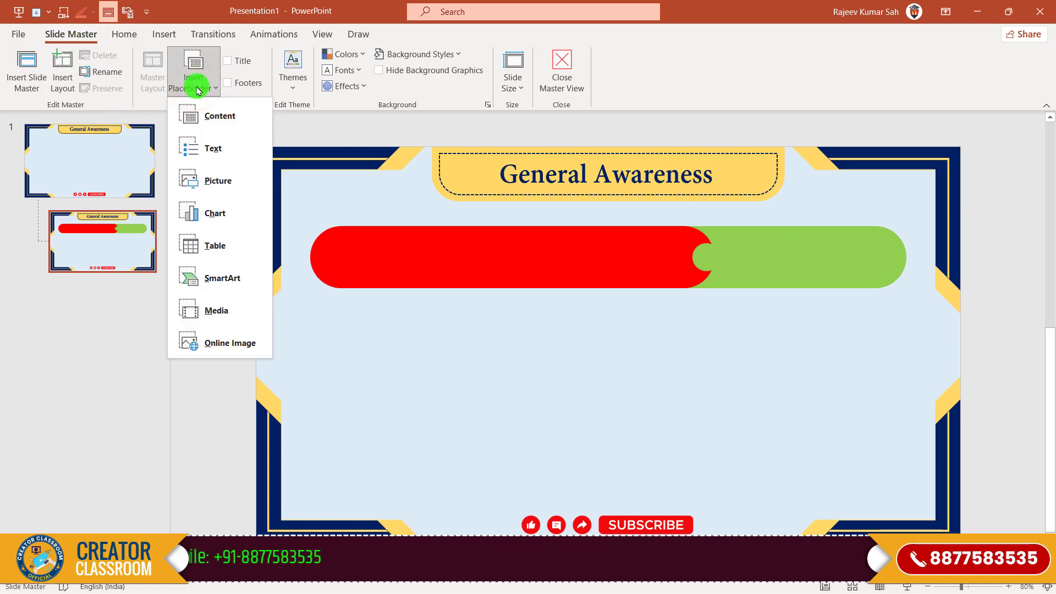
left_click(212, 149)
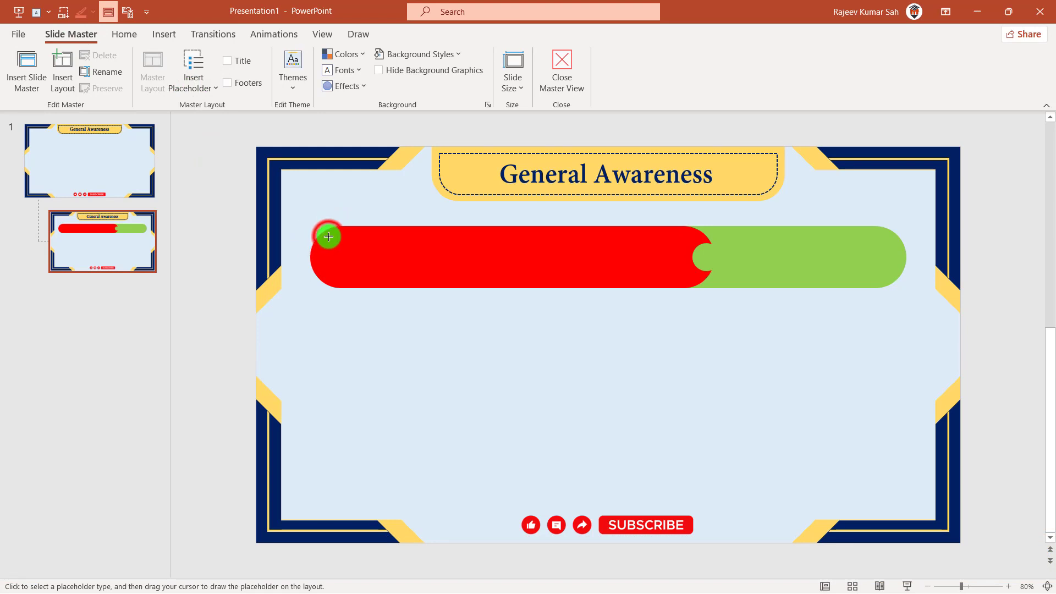
mouse_move(328, 236)
left_mouse_down()
mouse_move(668, 289)
mouse_move(685, 280)
left_mouse_up()
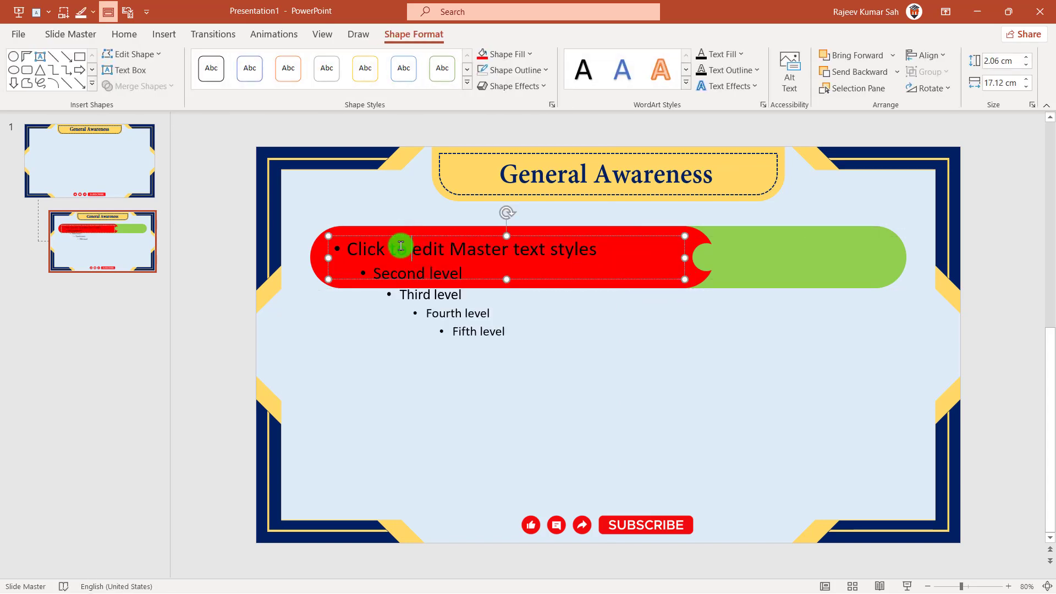
key("ctrl+a")
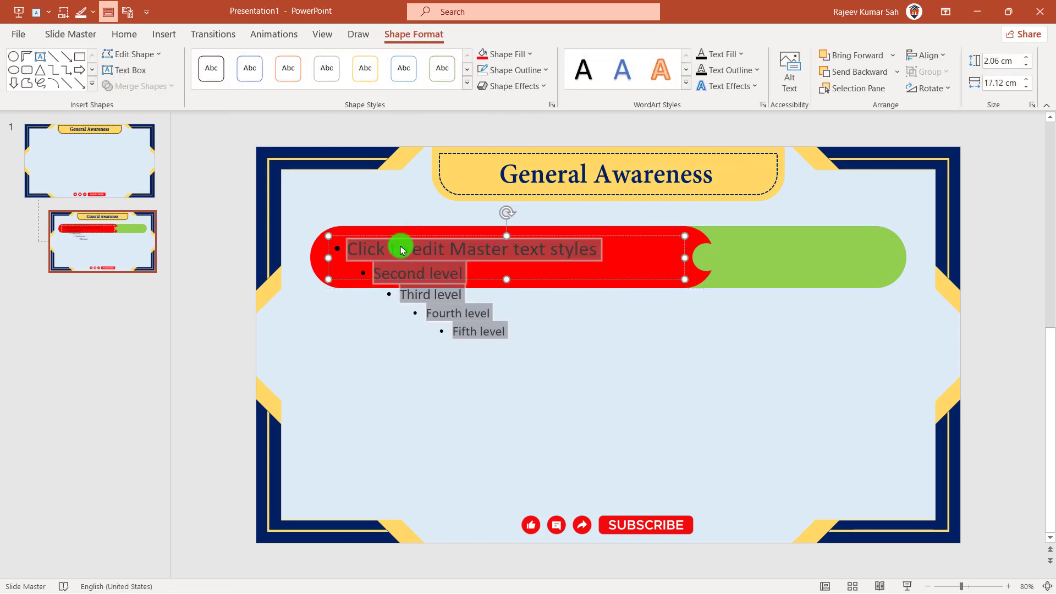
key("Delete")
type("Type your question her?")
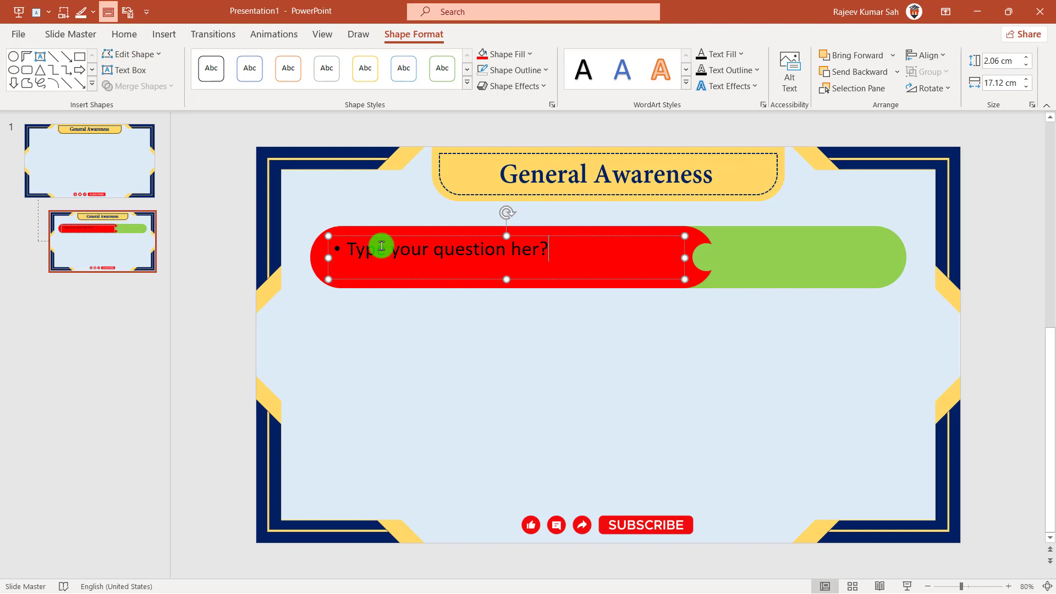
triple_click(381, 246)
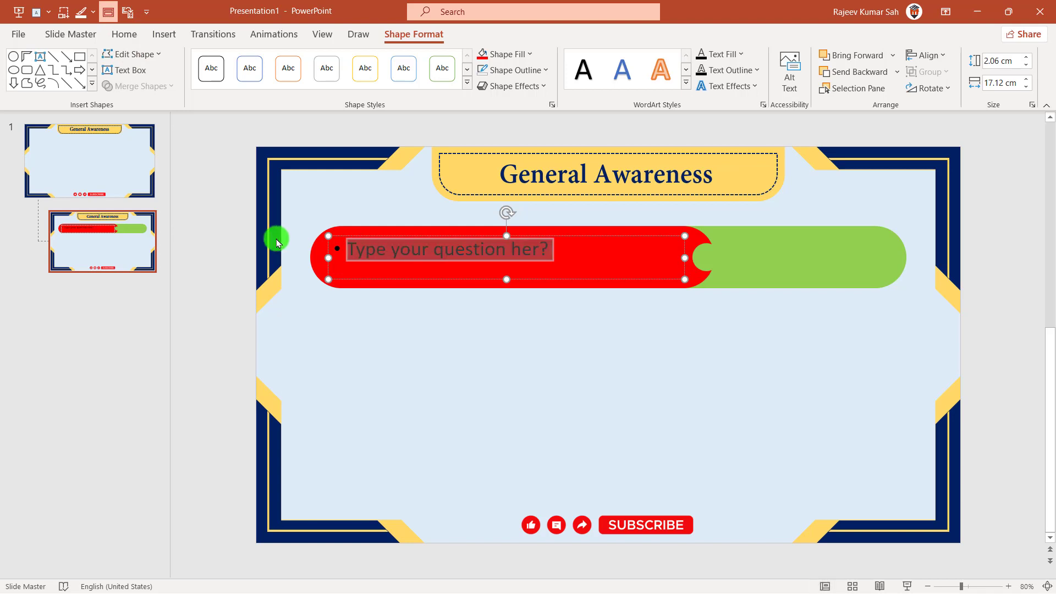
Format the question prompt as pale gold Adobe Devanagari, unbulleted and vertically centred
left_click(123, 34)
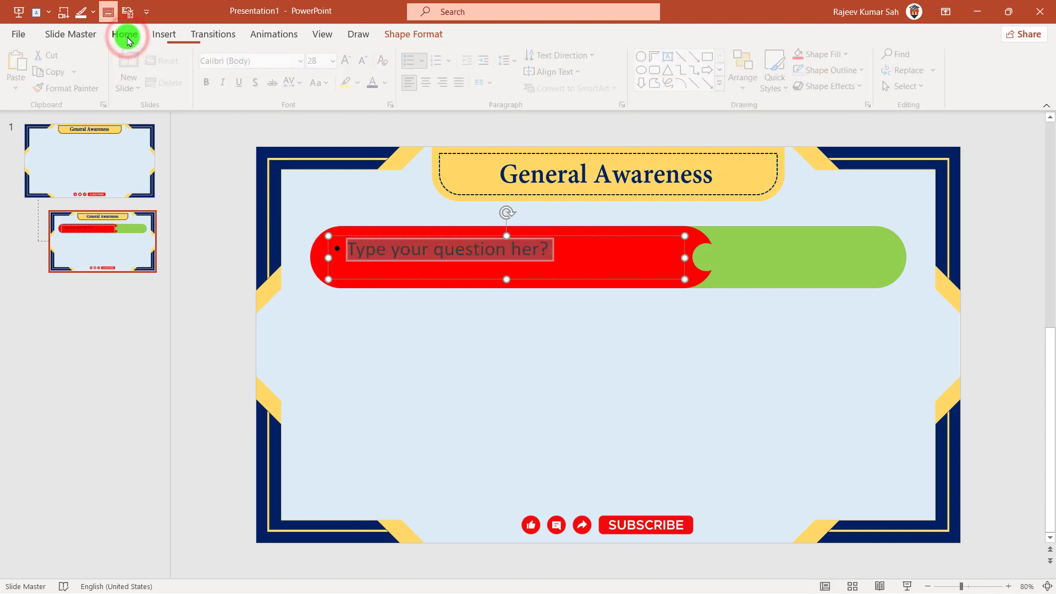
left_click(306, 64)
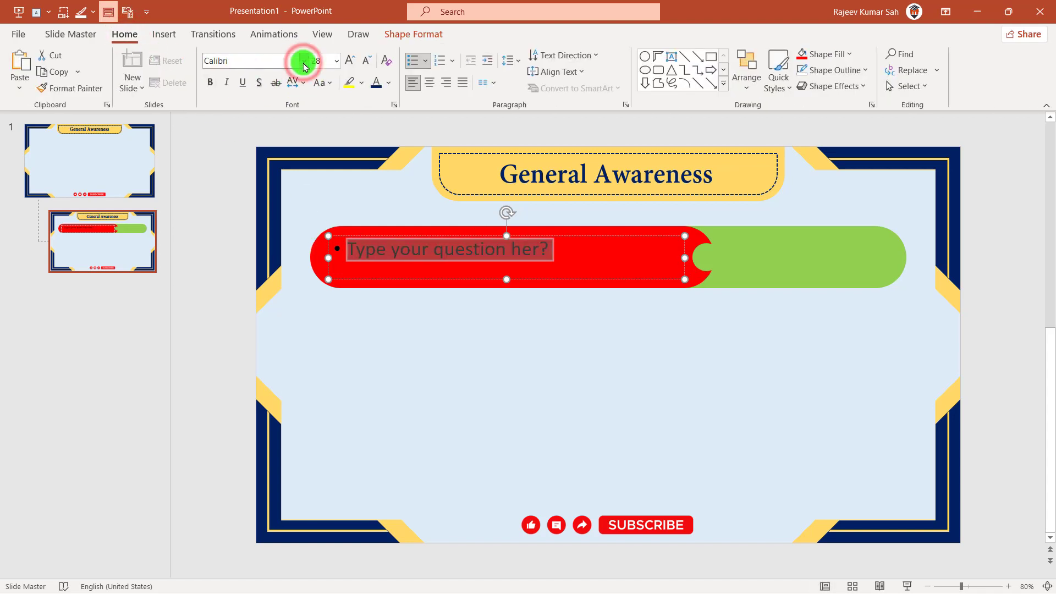
left_click(249, 157)
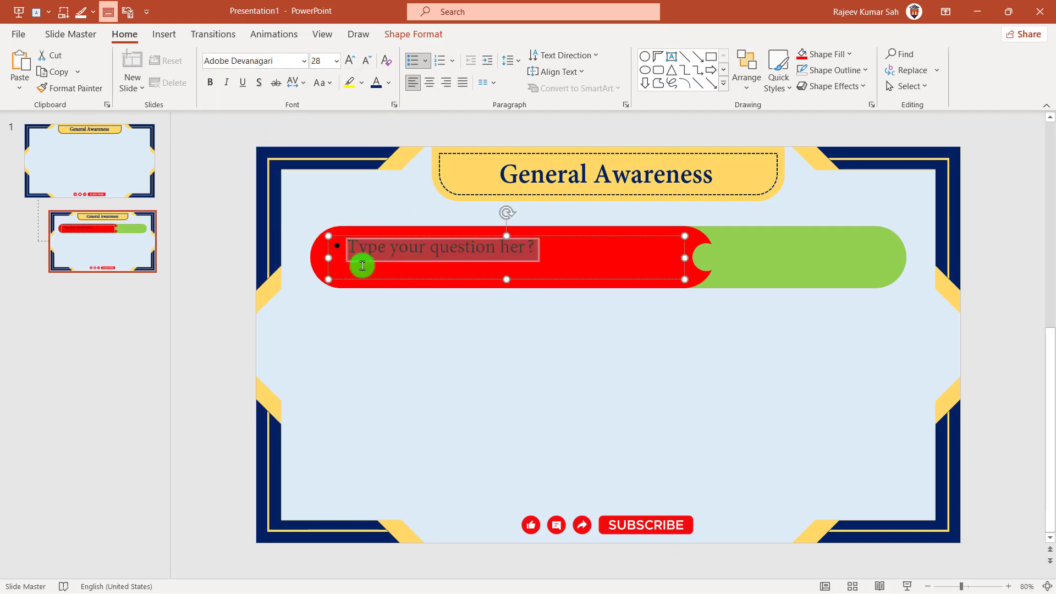
left_click(428, 62)
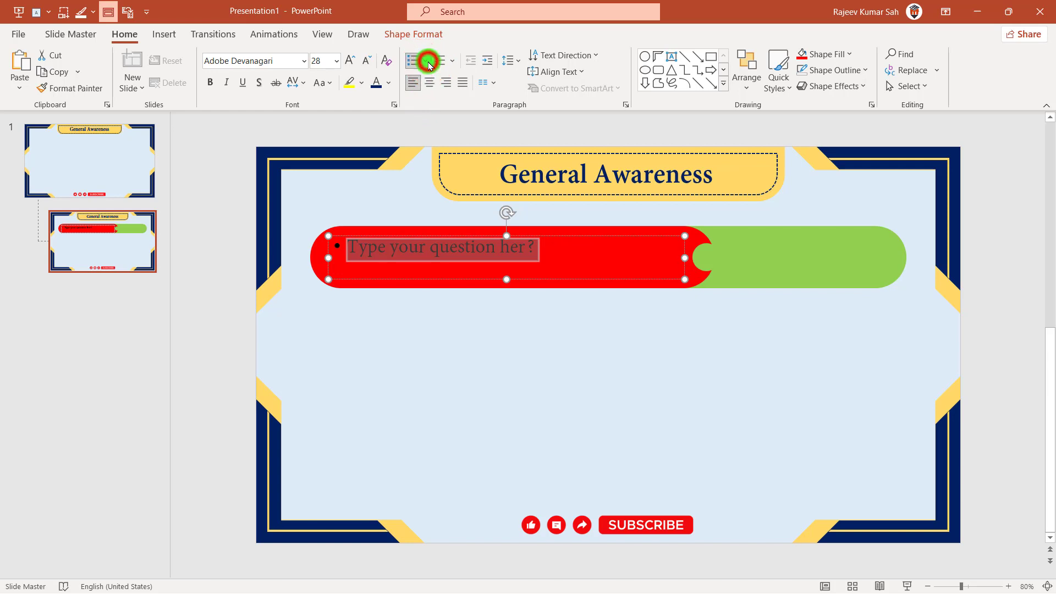
left_click(437, 110)
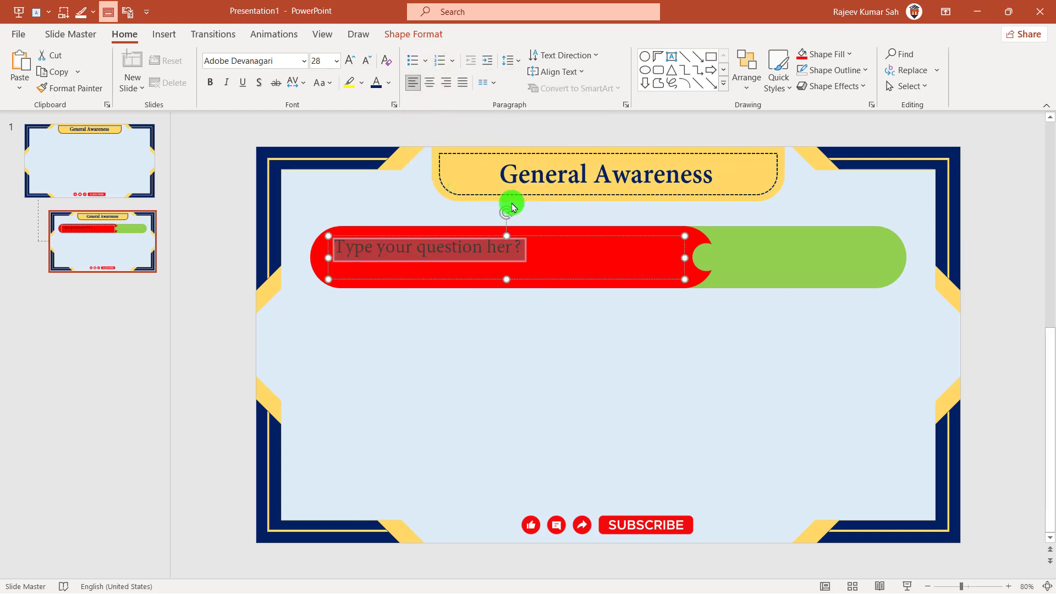
left_click(558, 71)
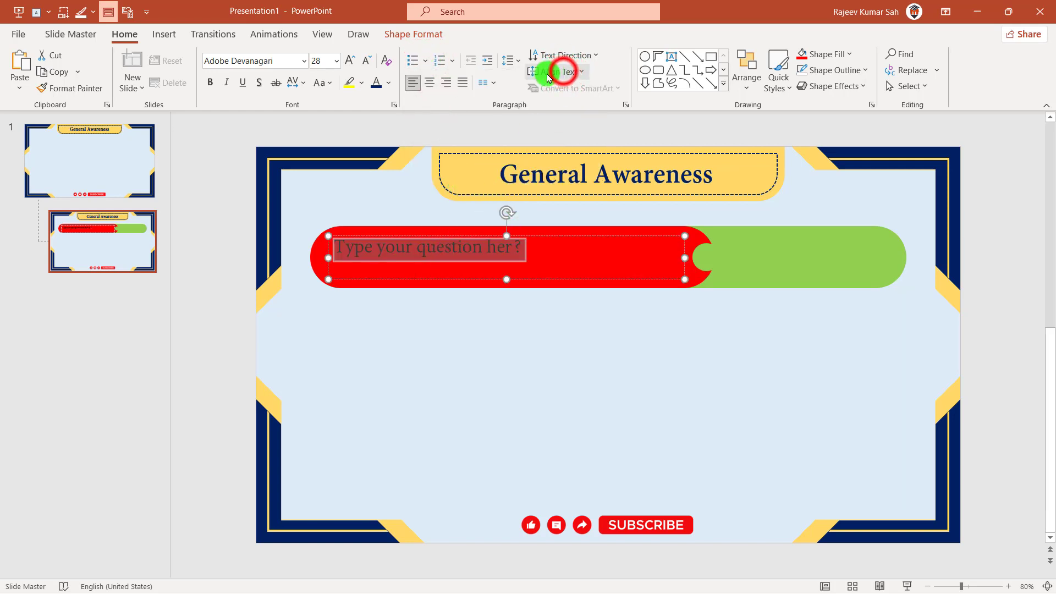
left_click(576, 161)
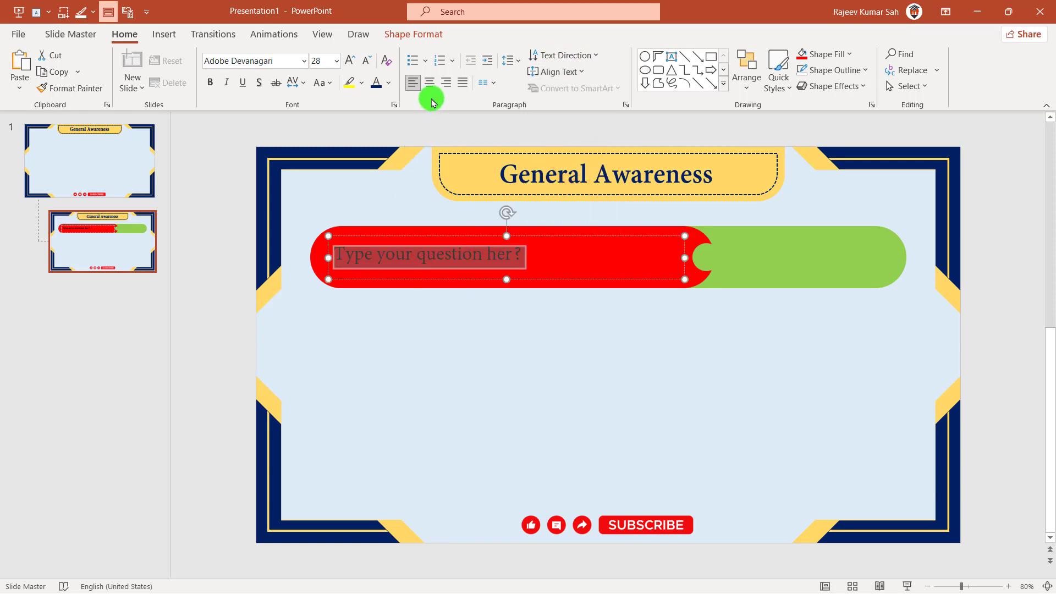
left_click(388, 87)
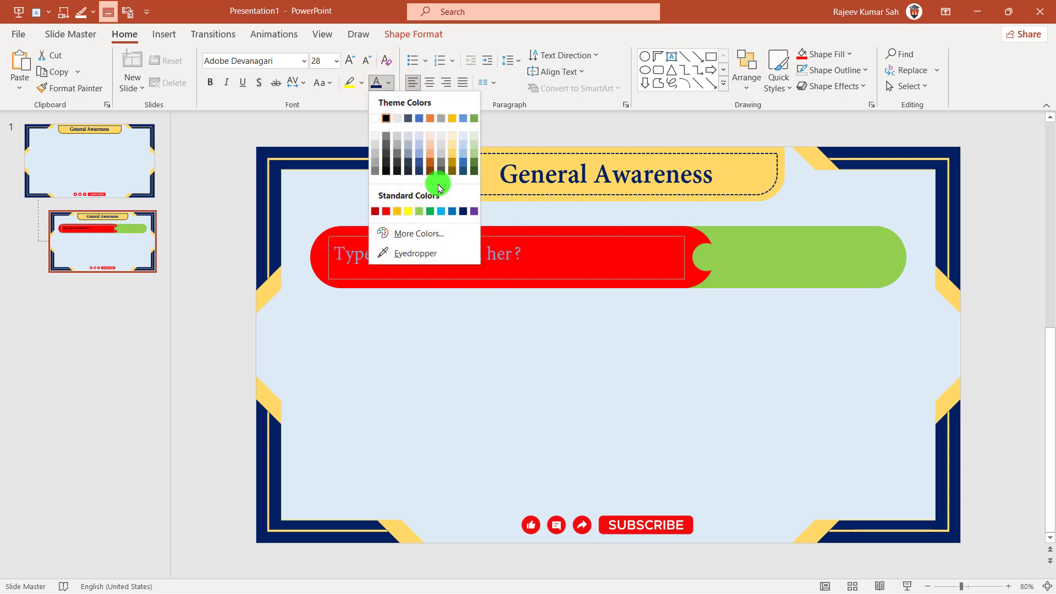
left_click(453, 146)
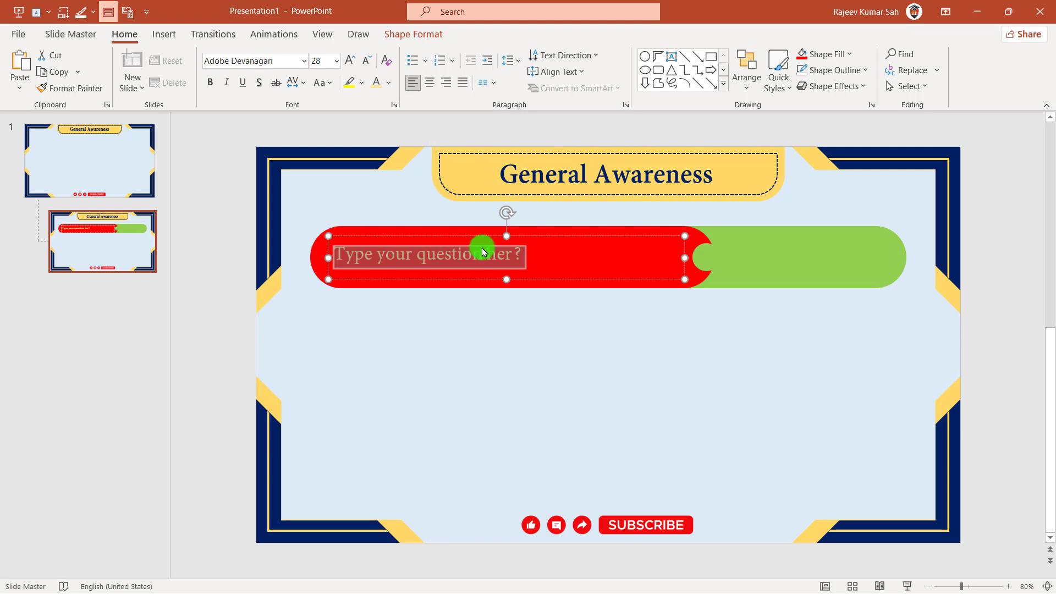
left_click(424, 347)
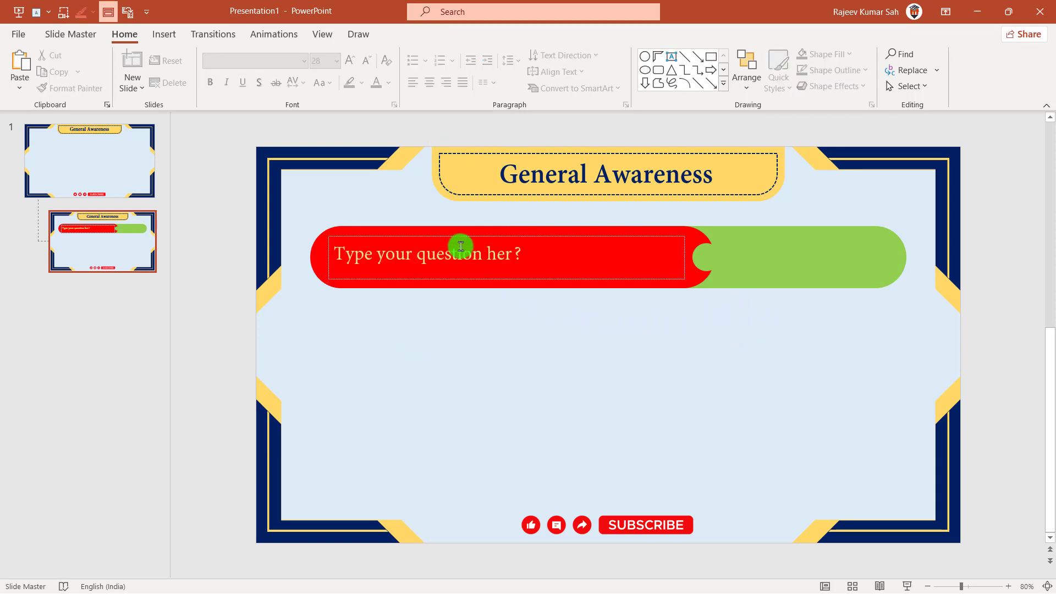
Duplicate the question placeholder text box with Ctrl+D
left_click(440, 238)
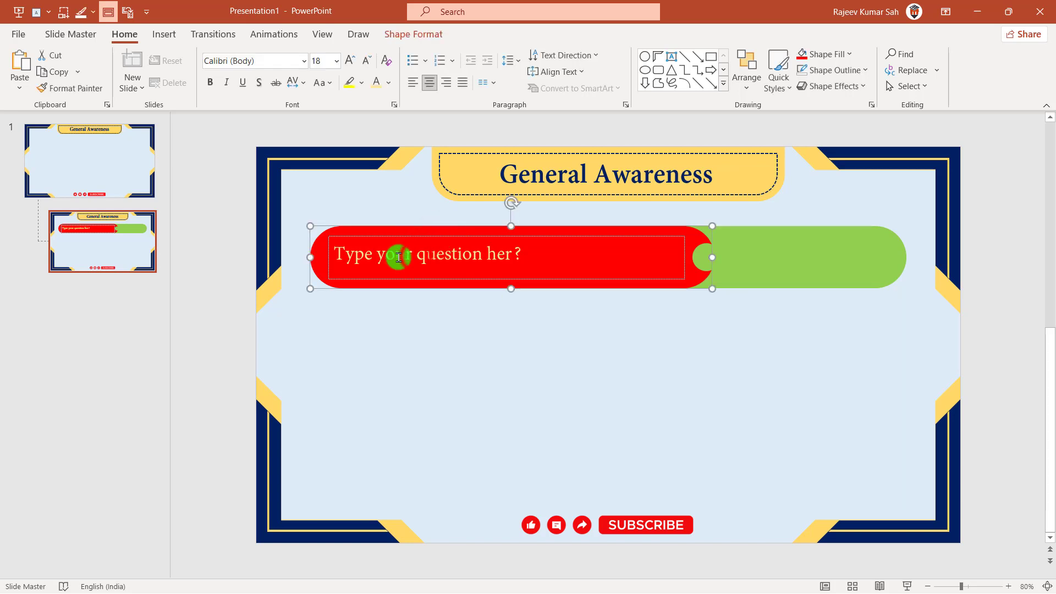
left_click(417, 256)
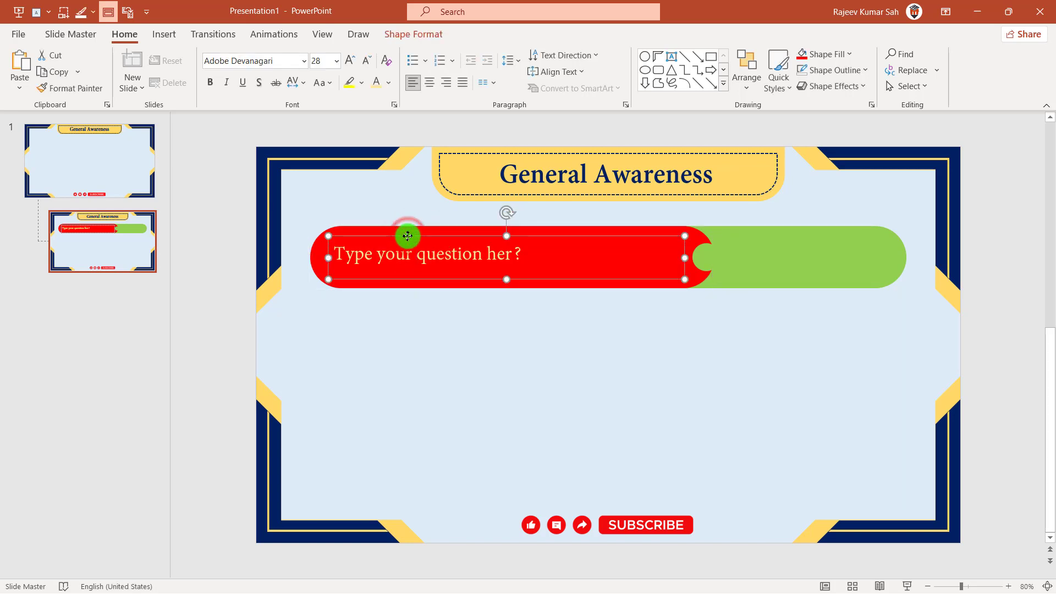
key("ctrl+d")
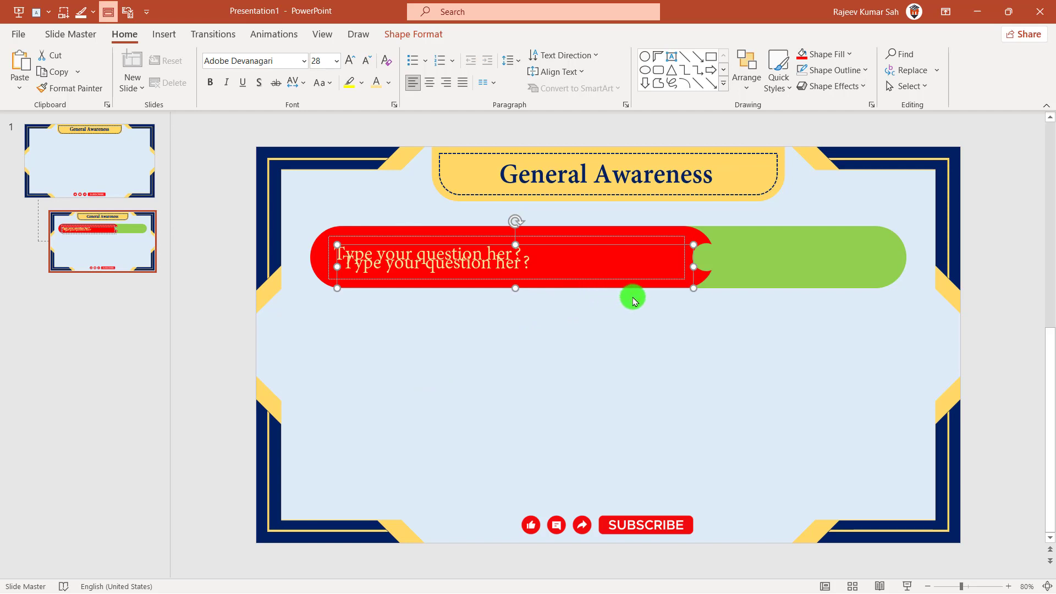
Move the copy below the red bar, colour it dark blue and reword it 'Type your Answer here?'
left_click(503, 259)
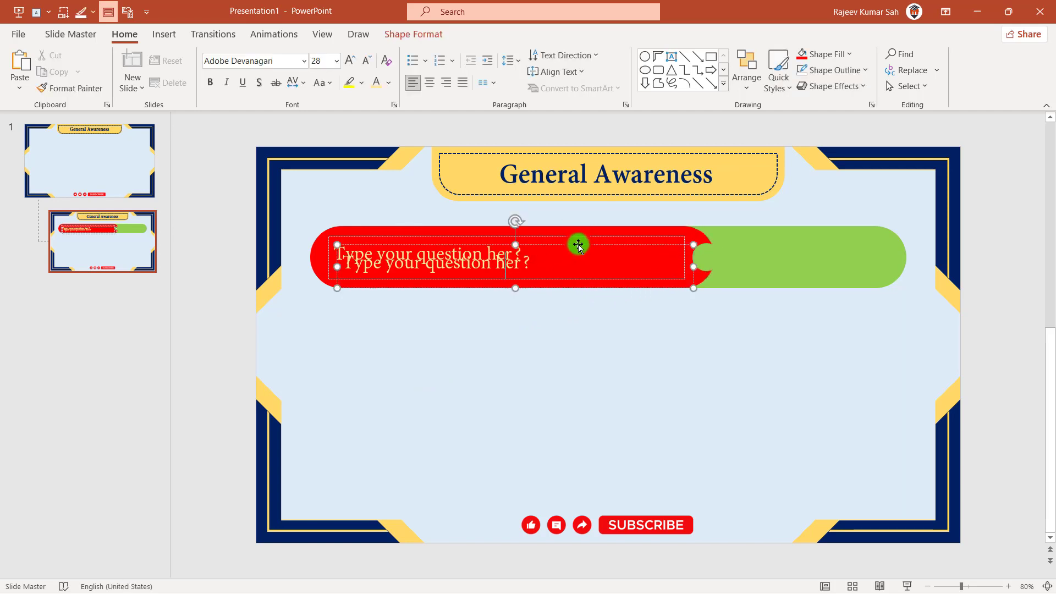
left_click_drag(578, 246, 586, 337)
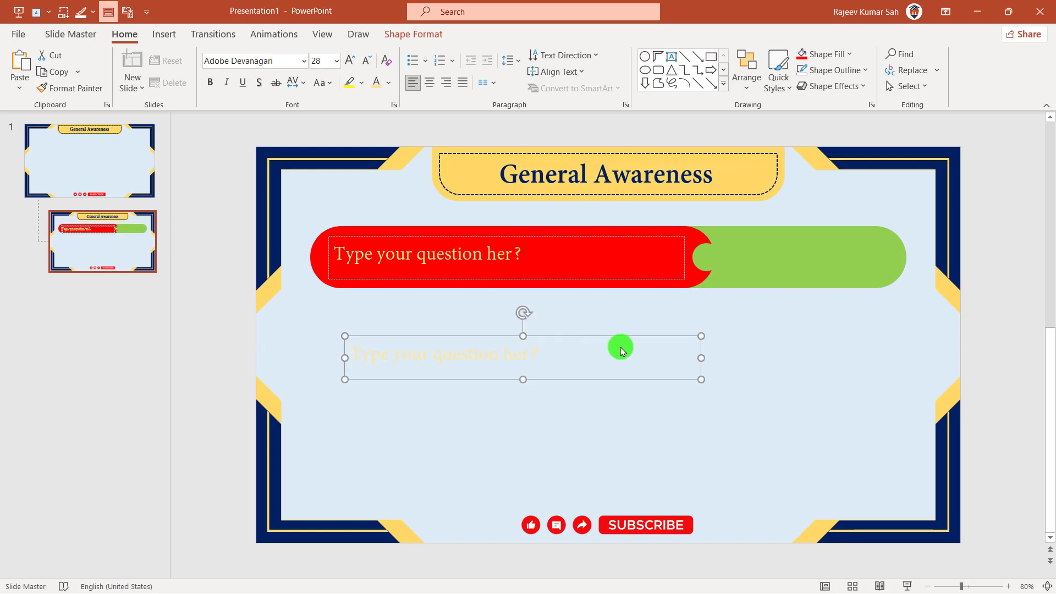
left_click(388, 89)
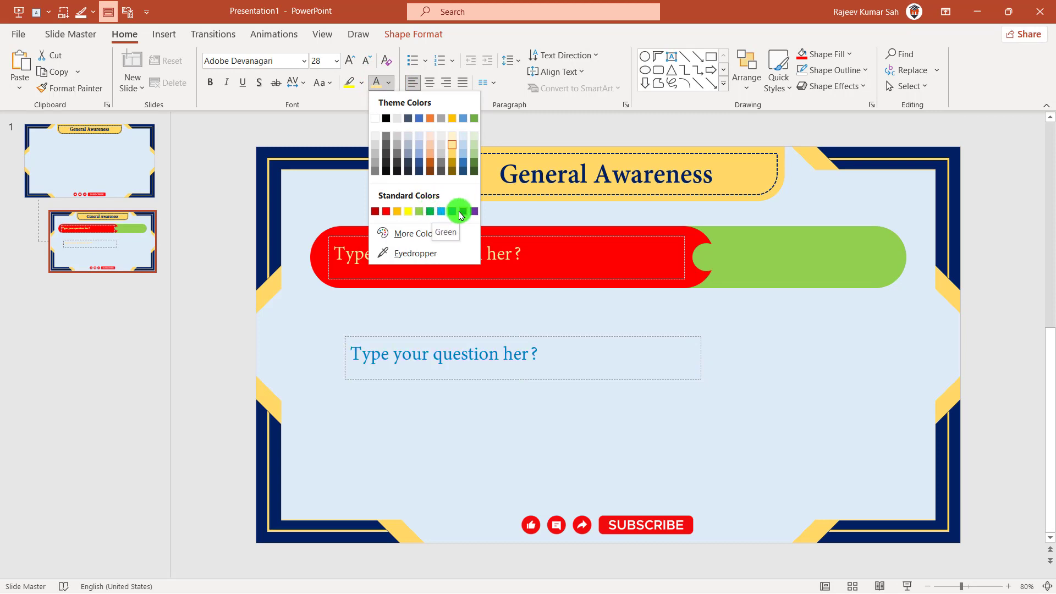
left_click(463, 214)
left_click(463, 215)
key("ctrl+shift+Left")
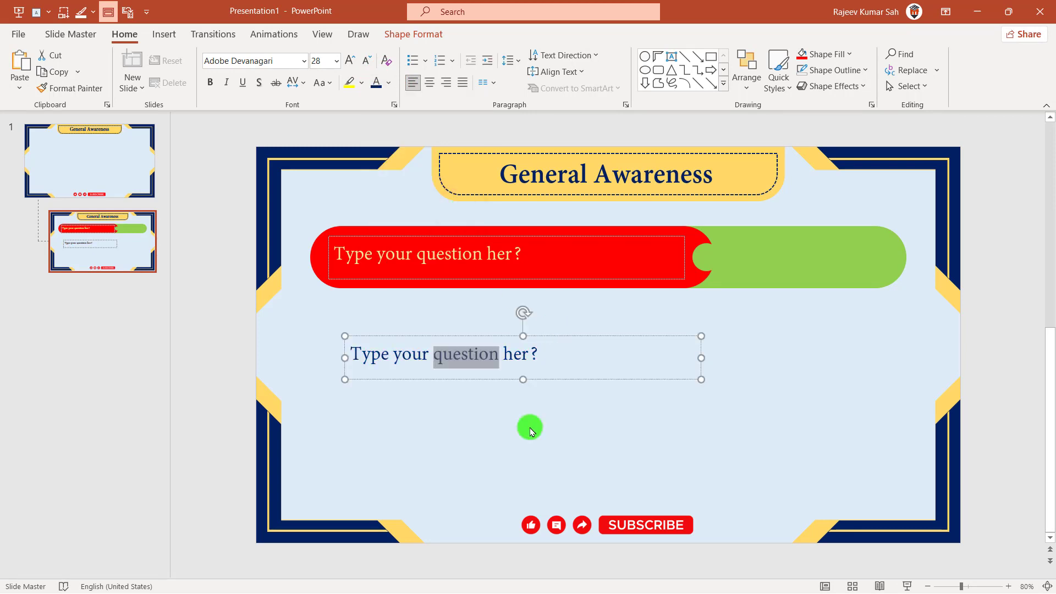
type("Answer")
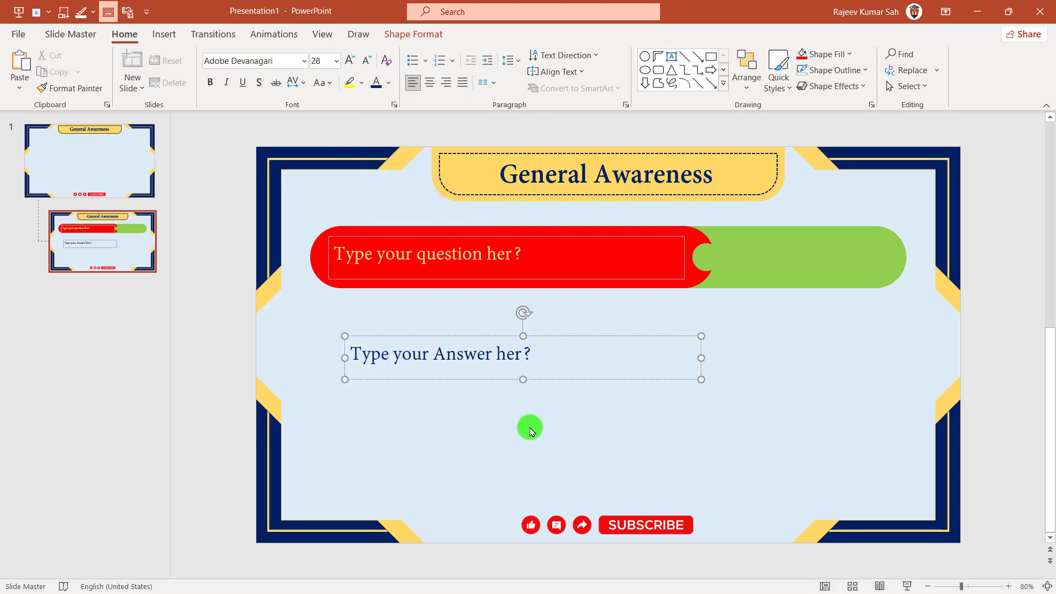
left_click(523, 353)
type("e")
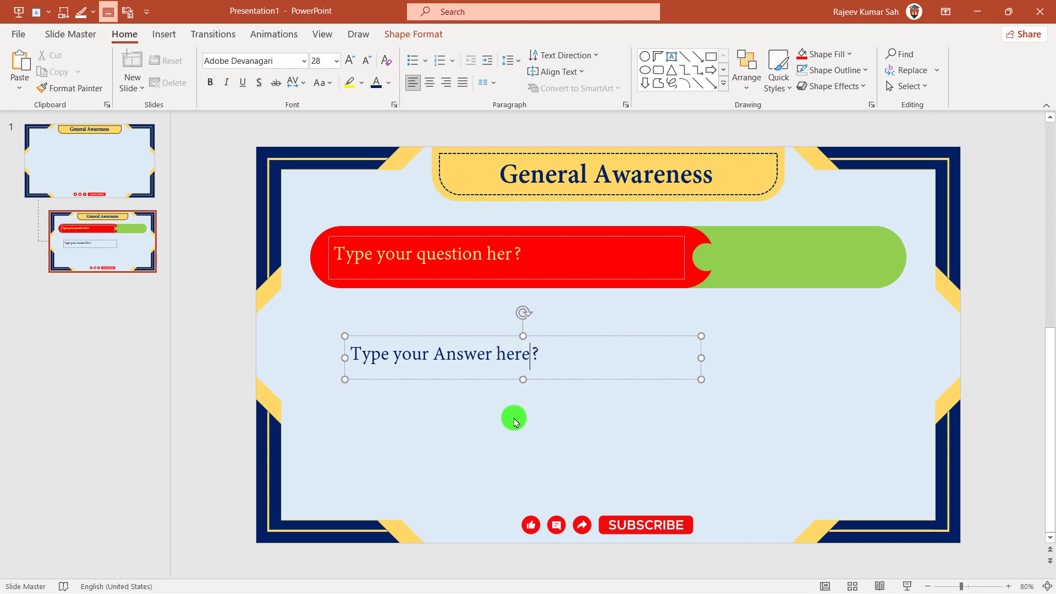
left_click(465, 354)
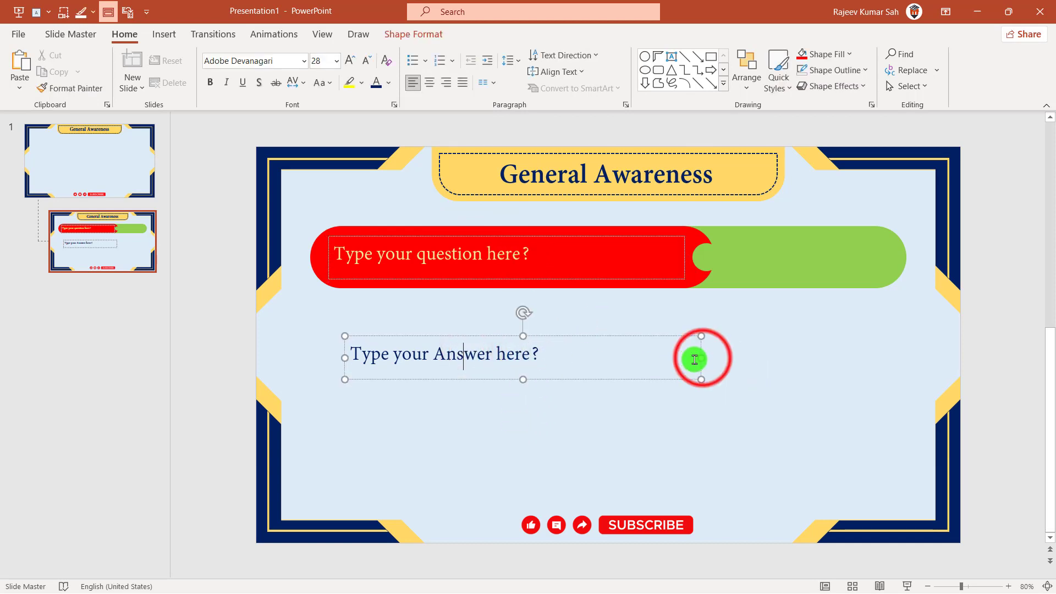
Narrow the answer box to fit its text and place it on the green bar
left_click(529, 336)
mouse_move(703, 358)
left_mouse_down()
mouse_move(581, 358)
mouse_move(878, 237)
left_mouse_up()
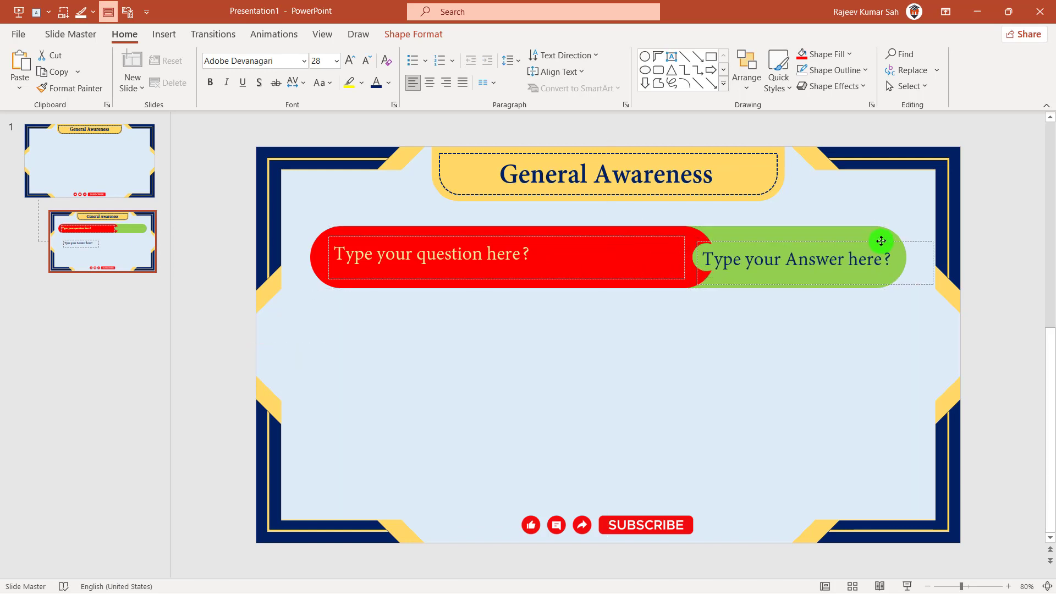
left_click(662, 367)
mouse_move(206, 196)
left_mouse_down()
mouse_move(744, 323)
mouse_move(1039, 340)
left_mouse_up()
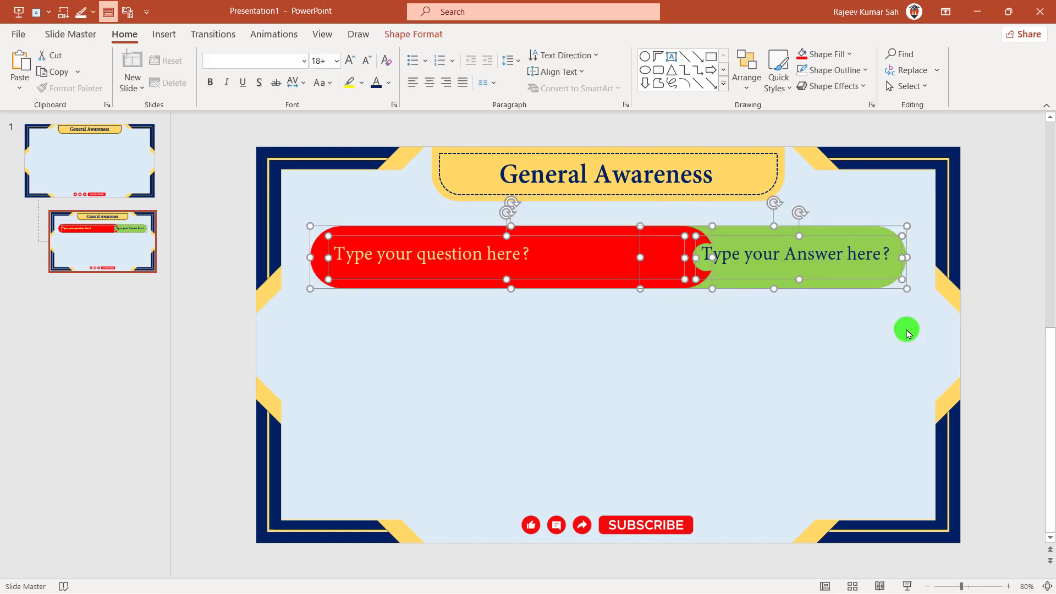
left_click(426, 34)
left_click(931, 56)
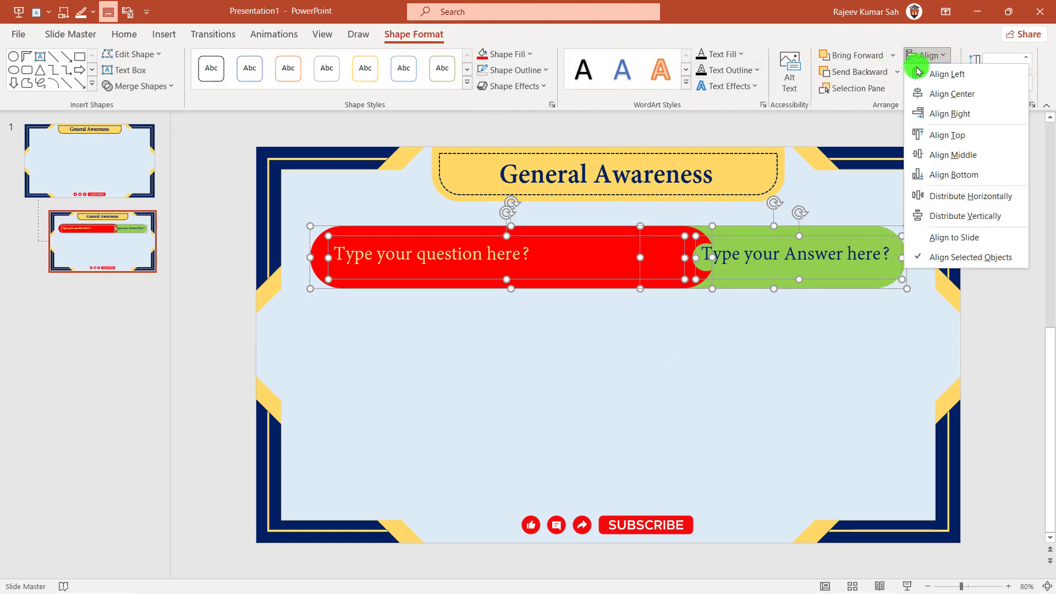
left_click(961, 156)
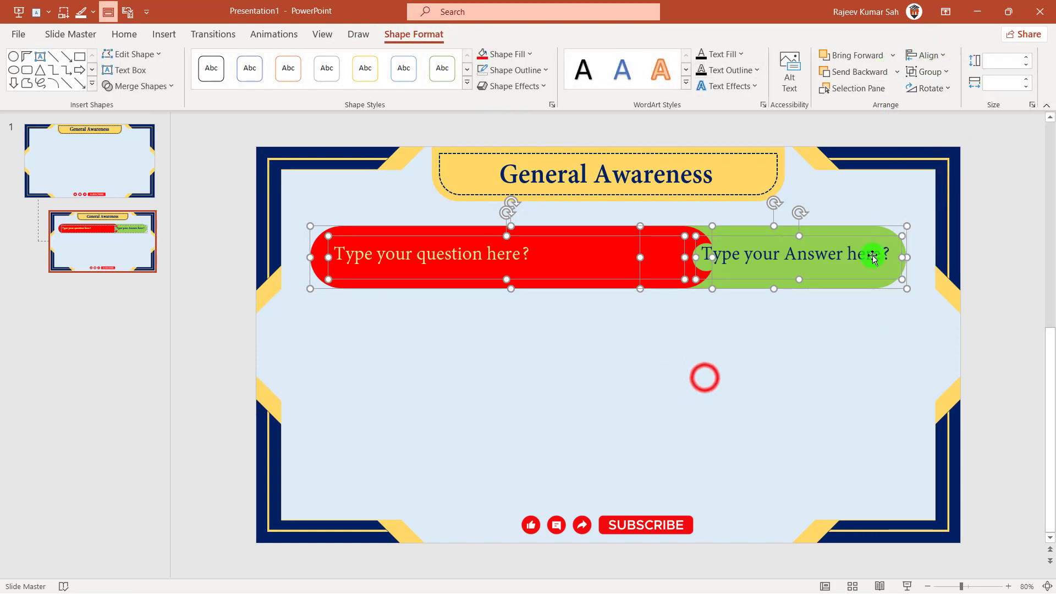
left_click(703, 378)
left_click(739, 254)
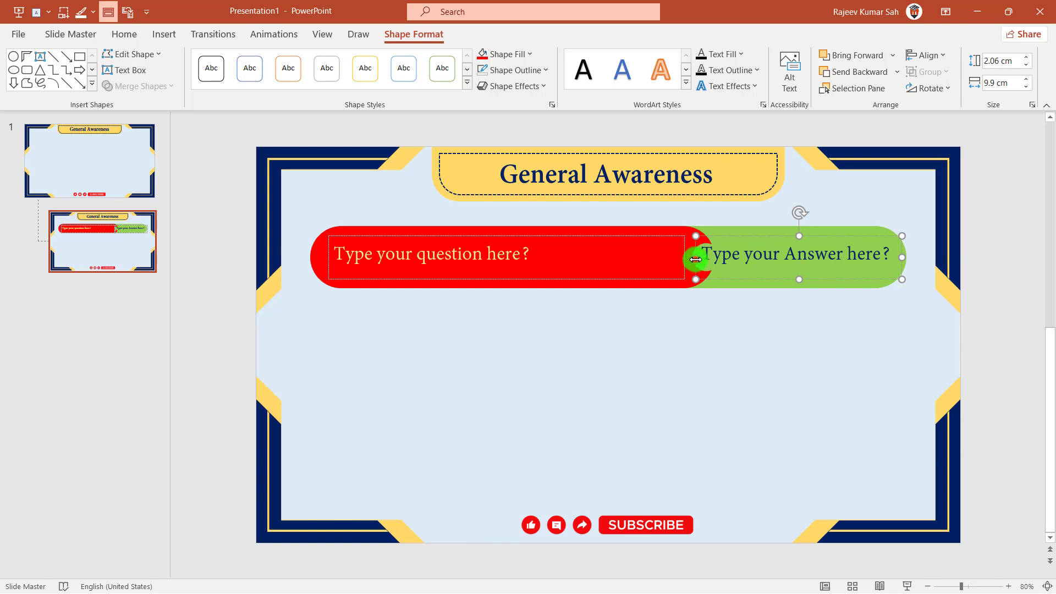
left_click(697, 372)
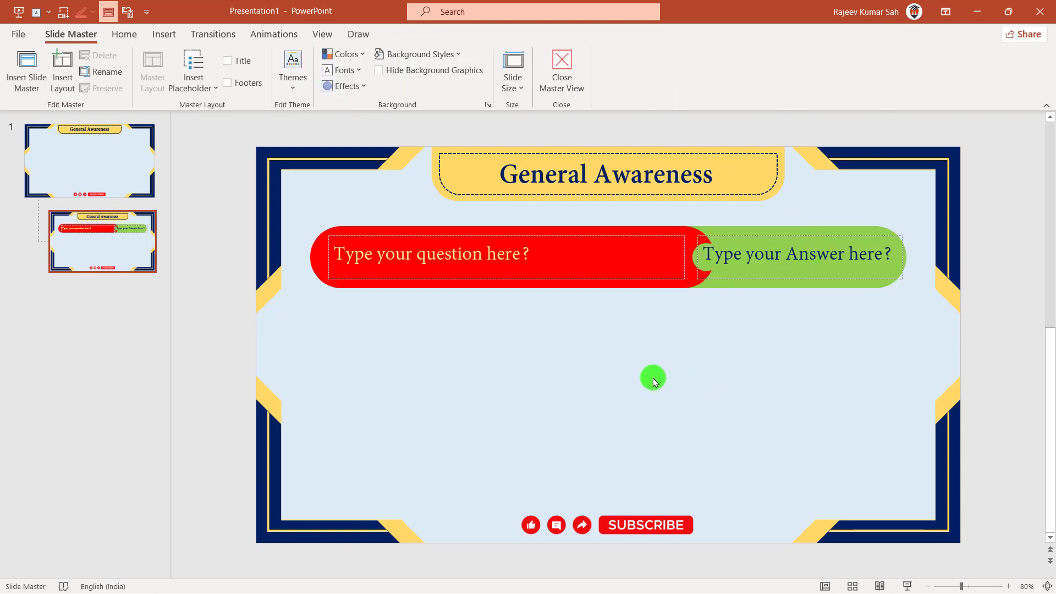
left_click(654, 381)
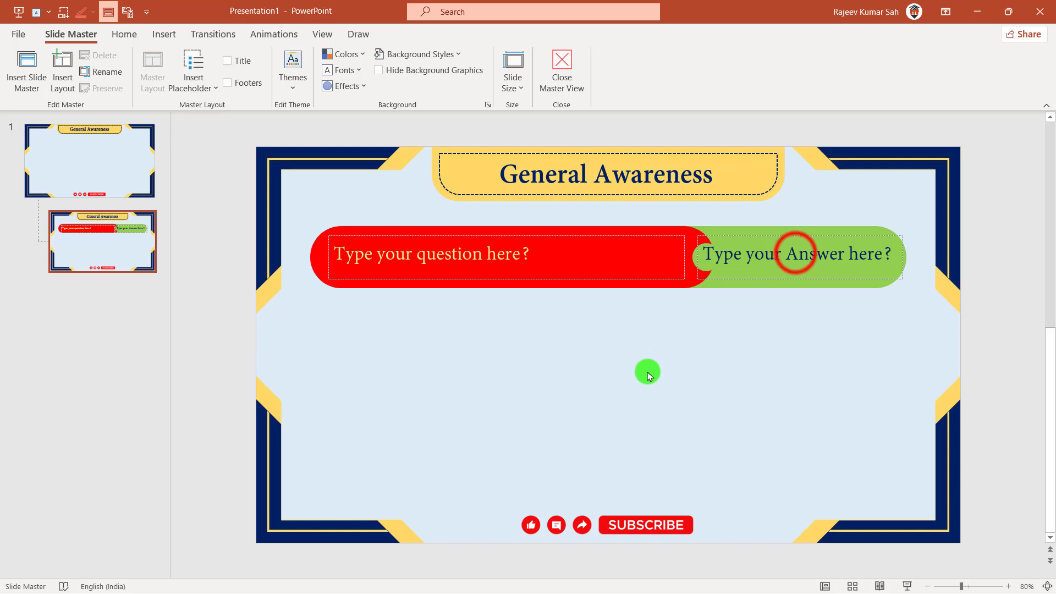
left_click(796, 253)
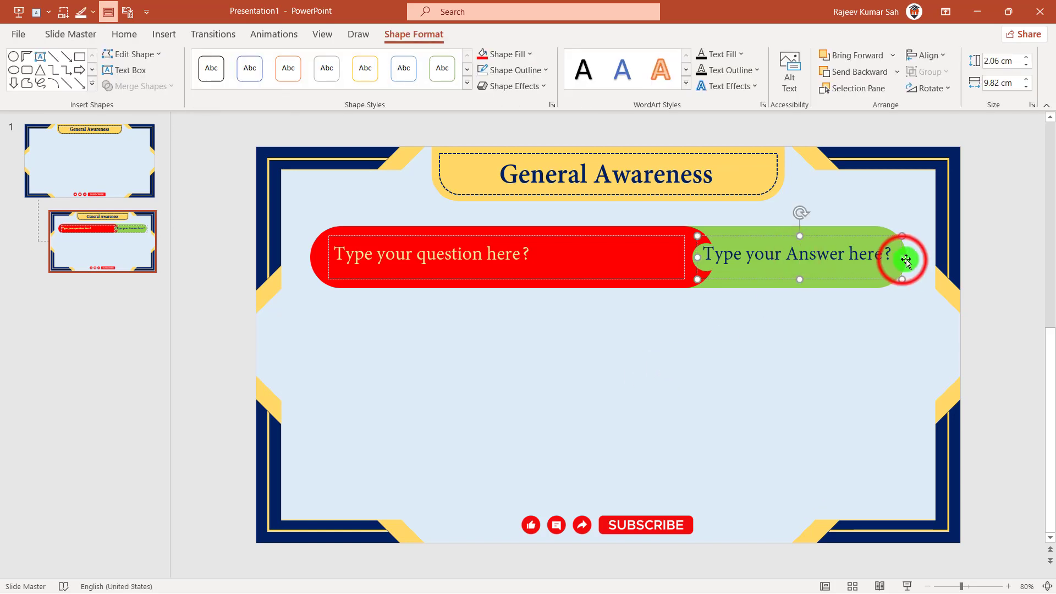
left_click(787, 345)
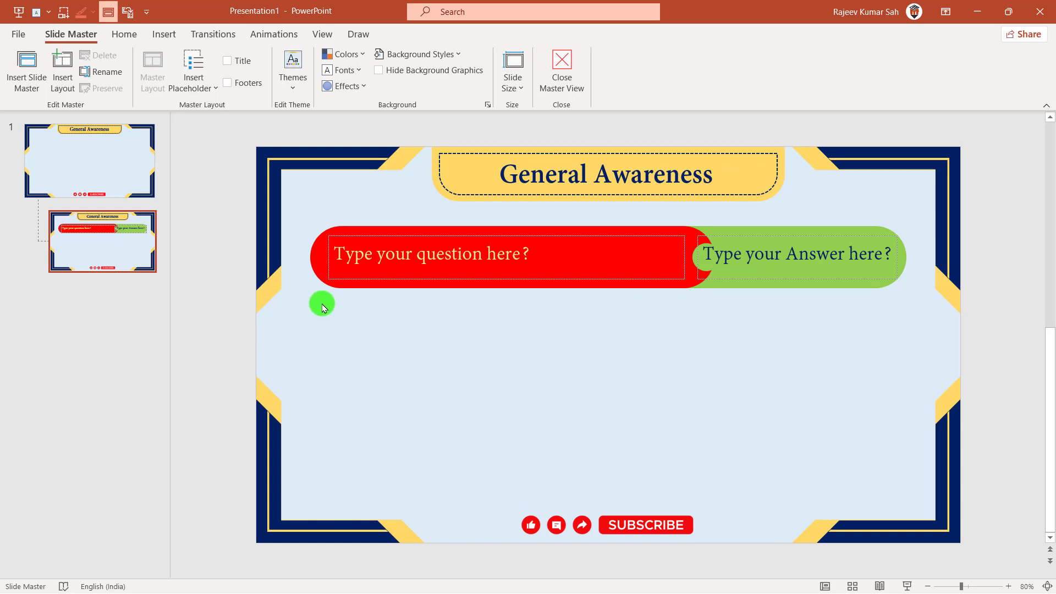
right_click(204, 200)
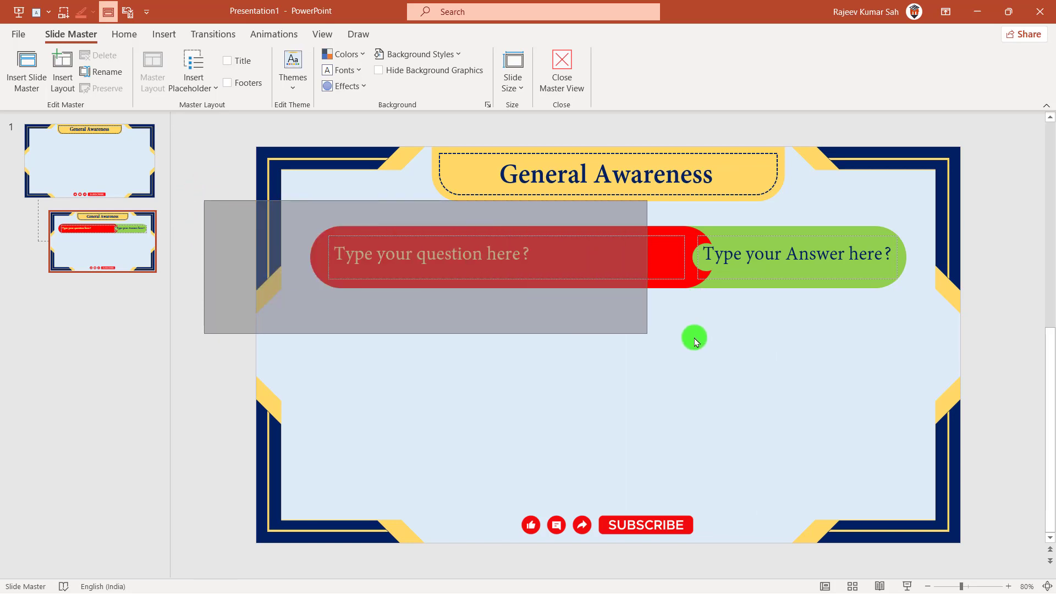
left_click_drag(376, 279, 773, 351)
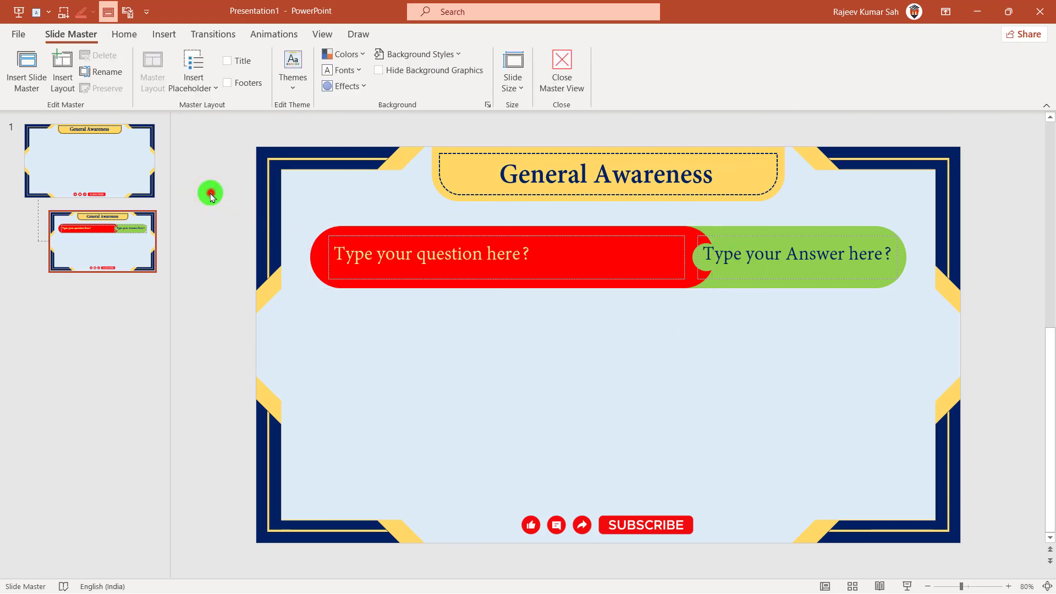
left_click_drag(209, 192, 786, 353)
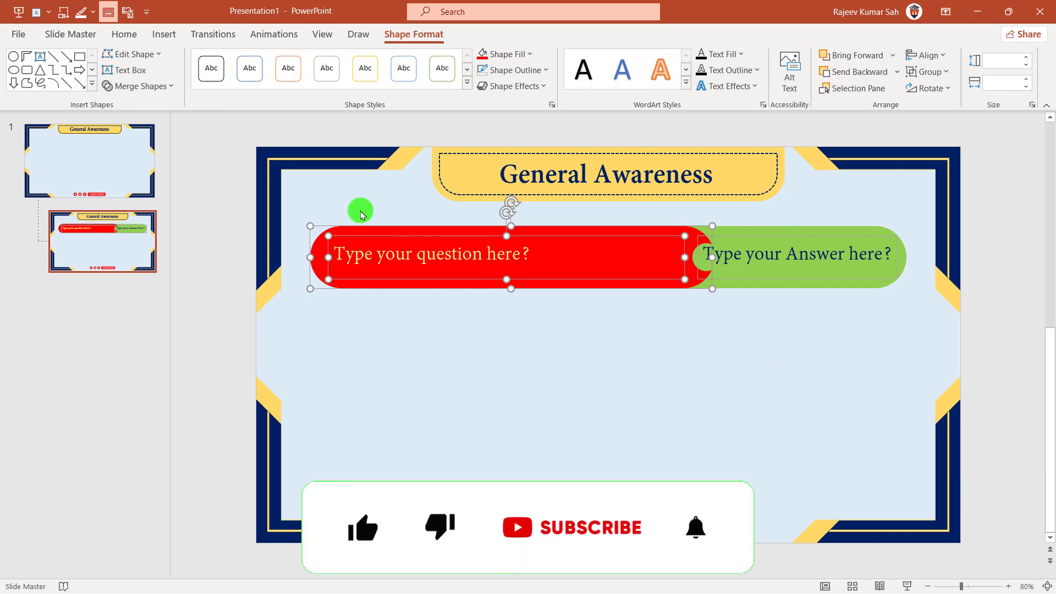
Give the question bar a Peek In entrance effect coming from the right
left_click(278, 36)
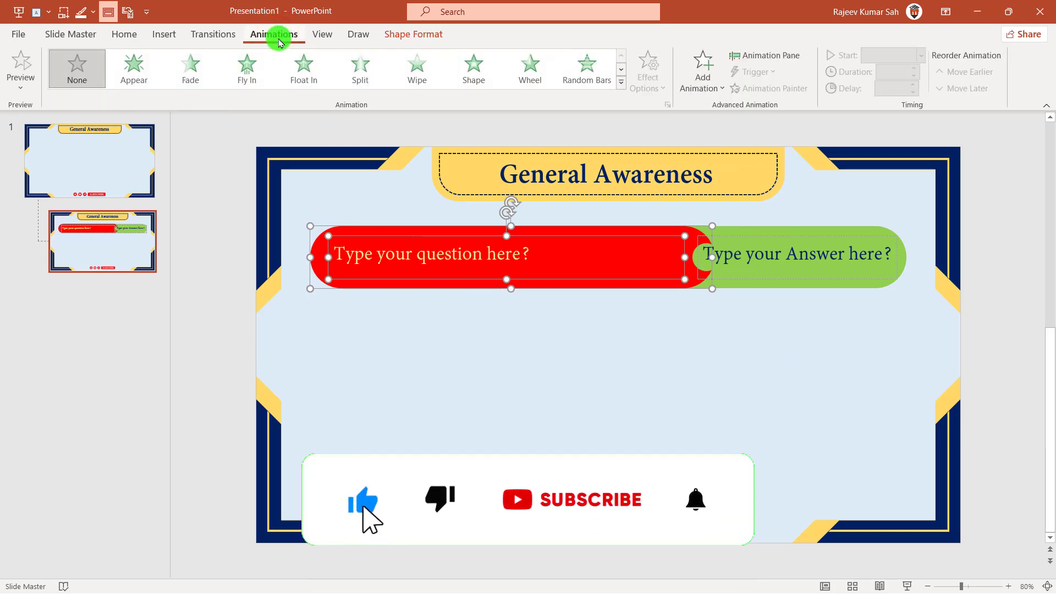
left_click(621, 81)
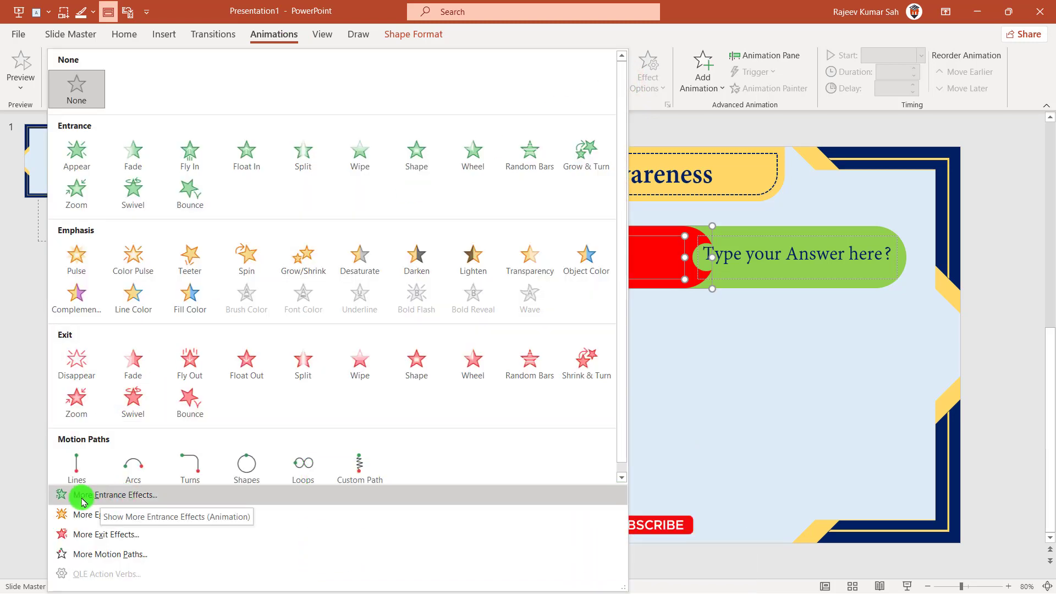
left_click(165, 498)
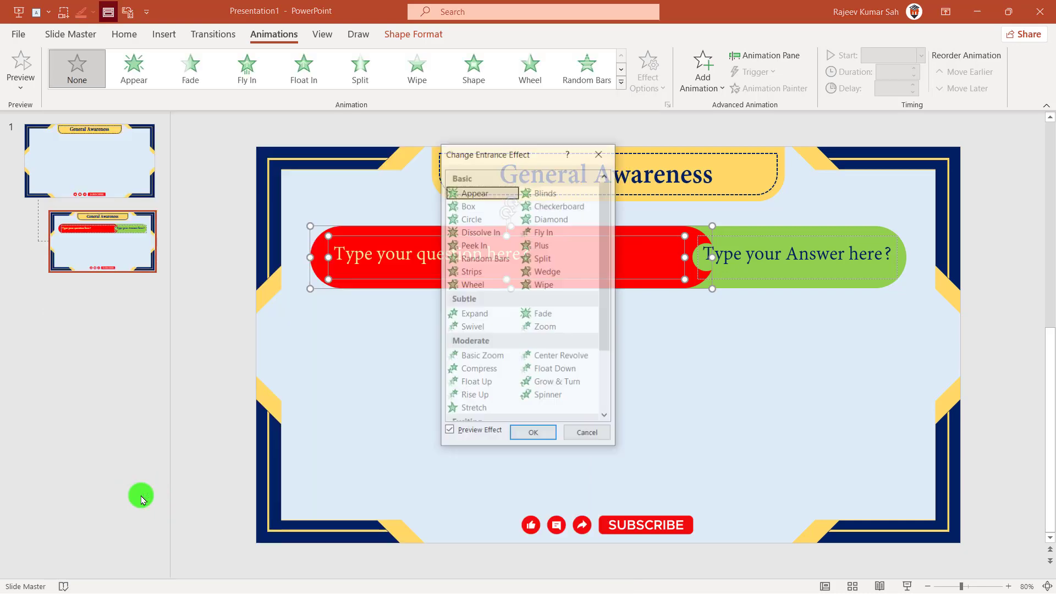
left_click(451, 430)
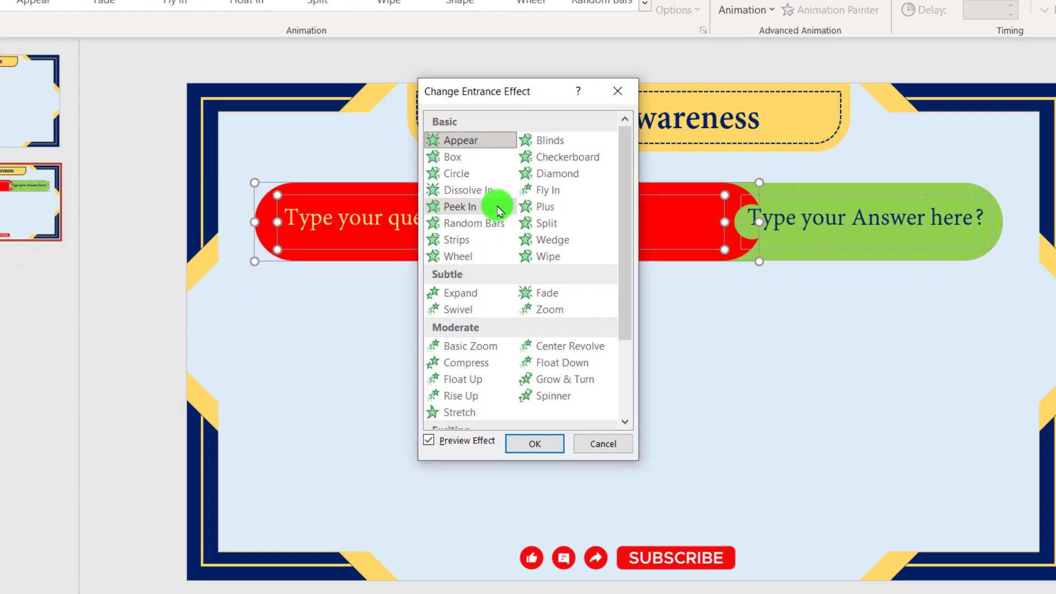
left_click(480, 211)
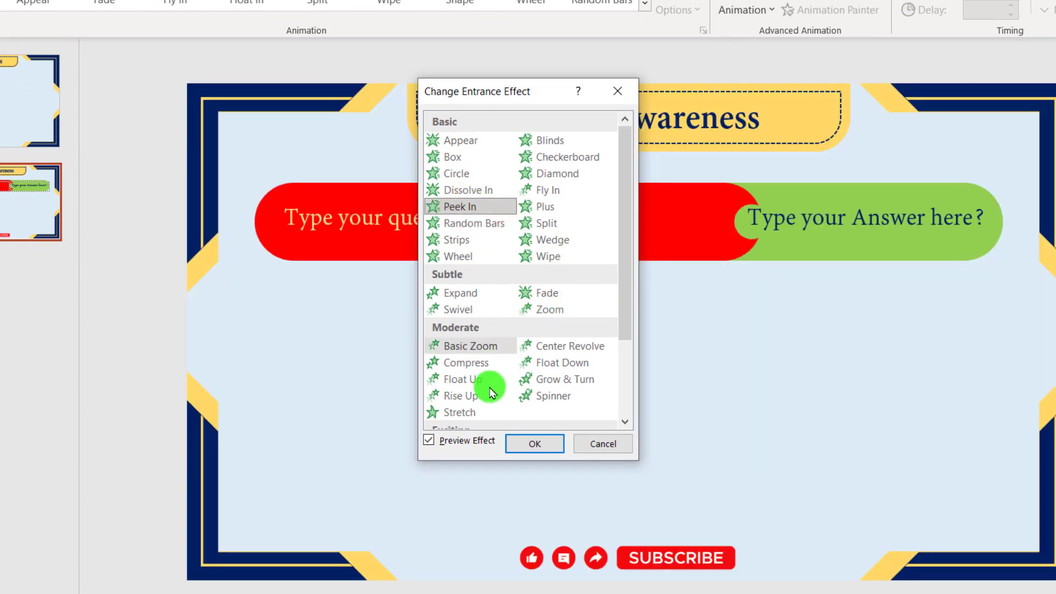
left_click(538, 435)
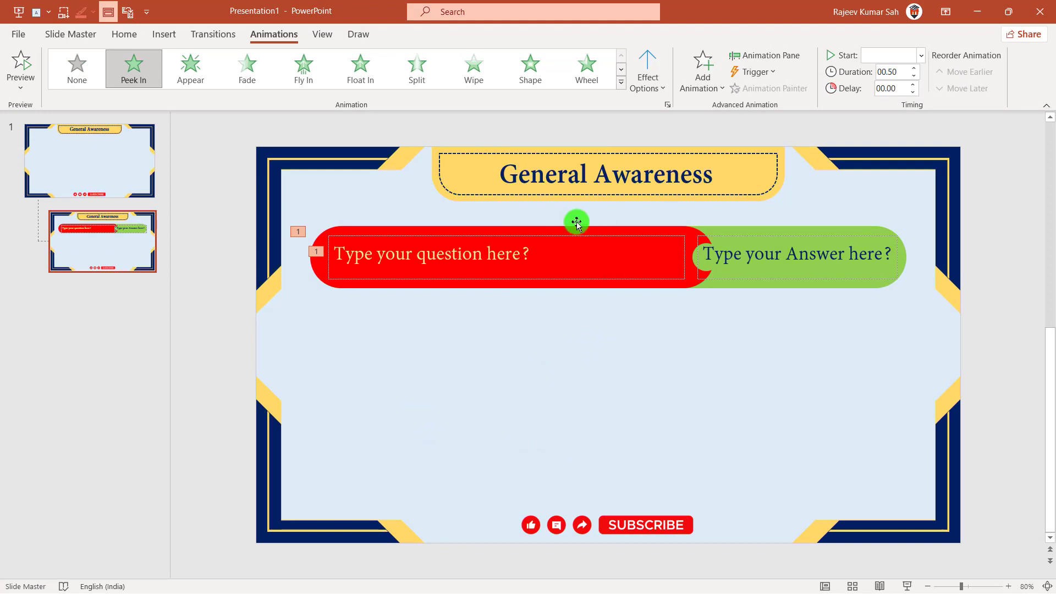
left_click(651, 91)
left_click(671, 170)
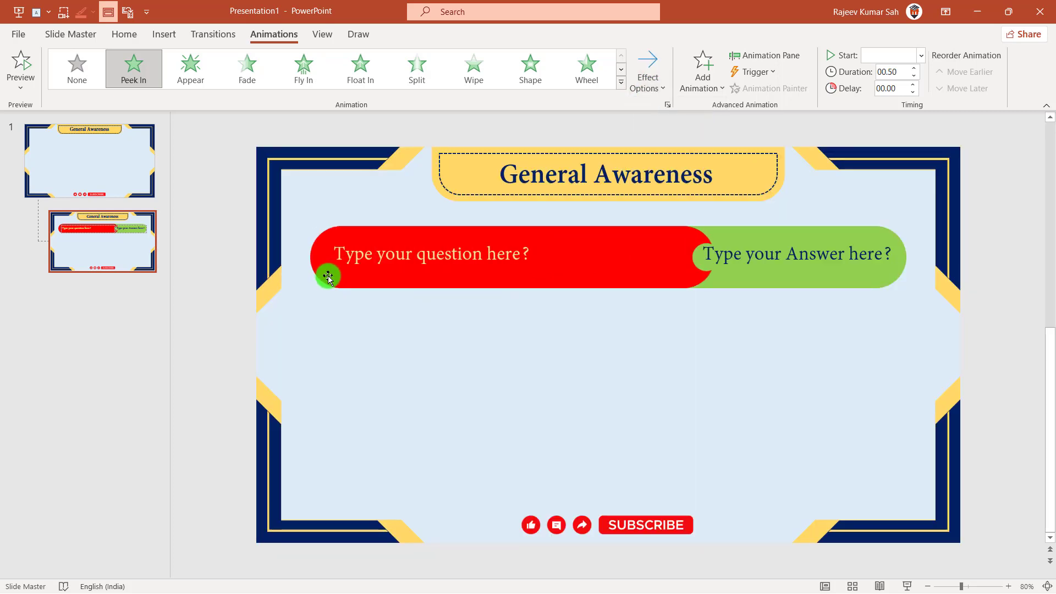
left_click(651, 85)
left_click(683, 203)
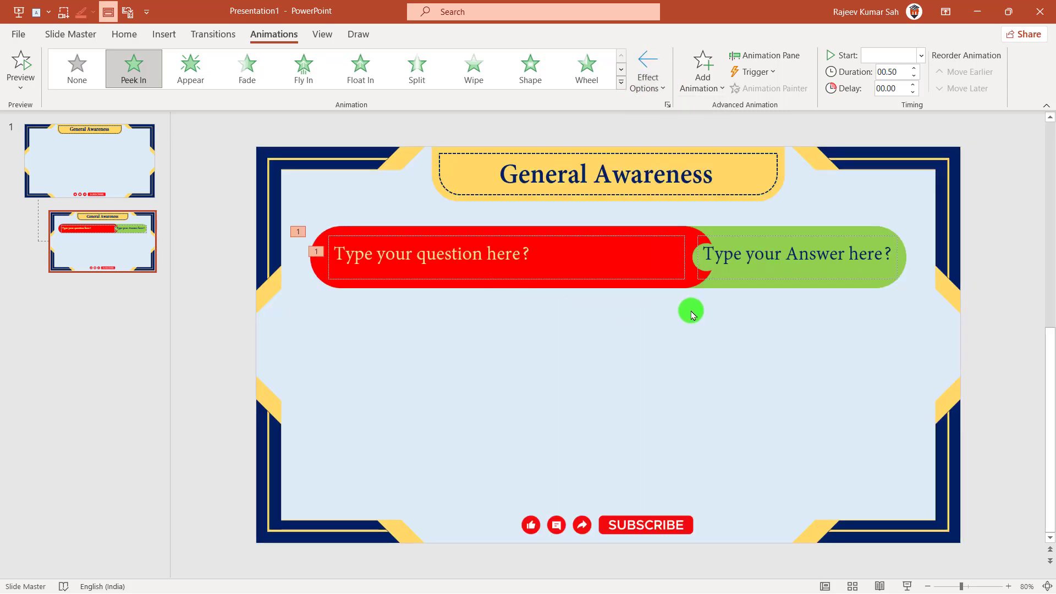
Set the Peek In animation to start After Previous
left_click(921, 55)
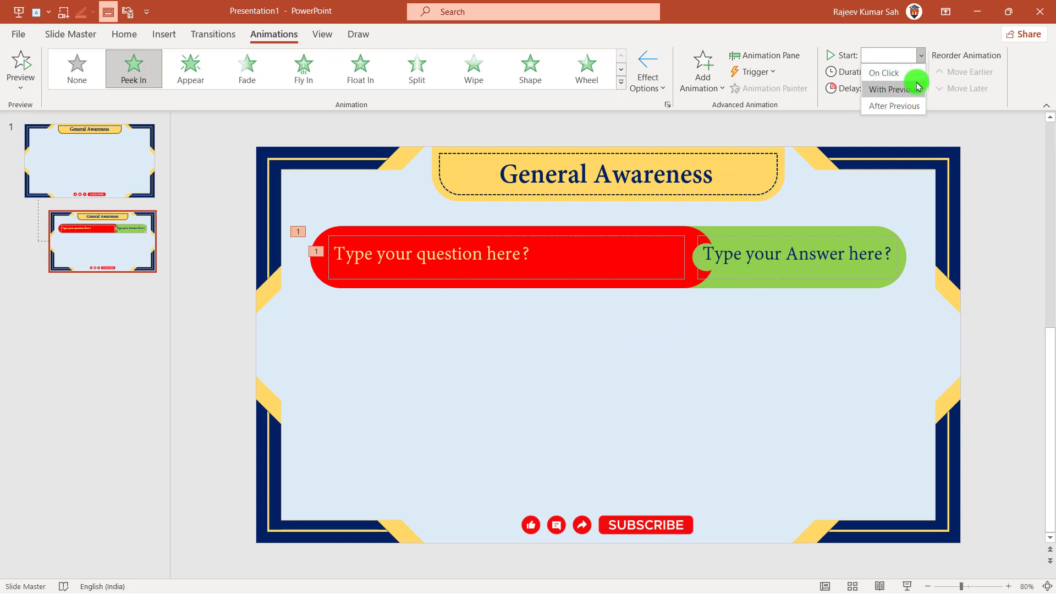
left_click(907, 106)
left_click(731, 365)
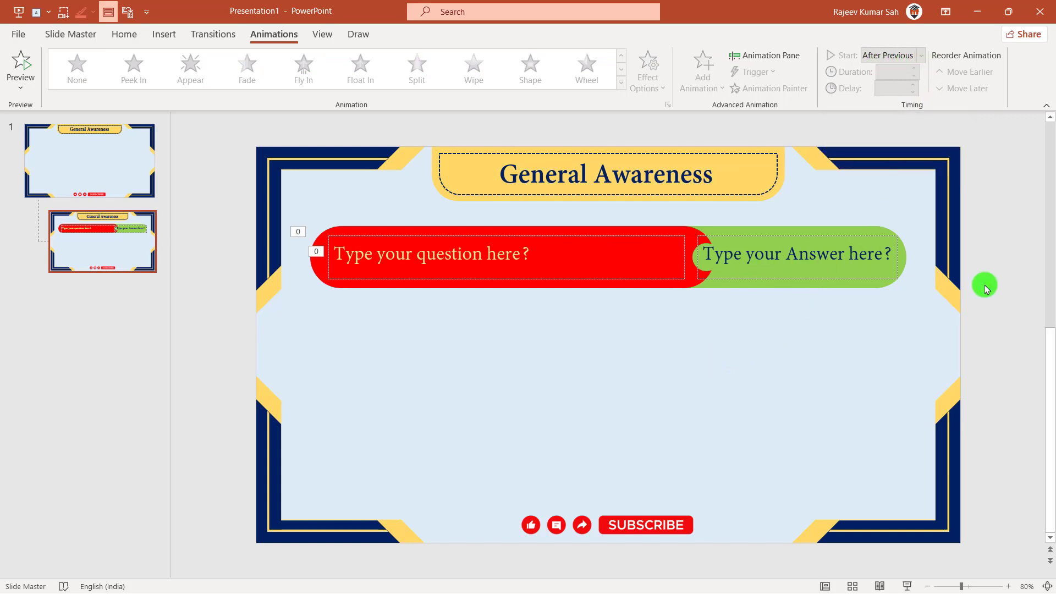
left_click(1013, 201)
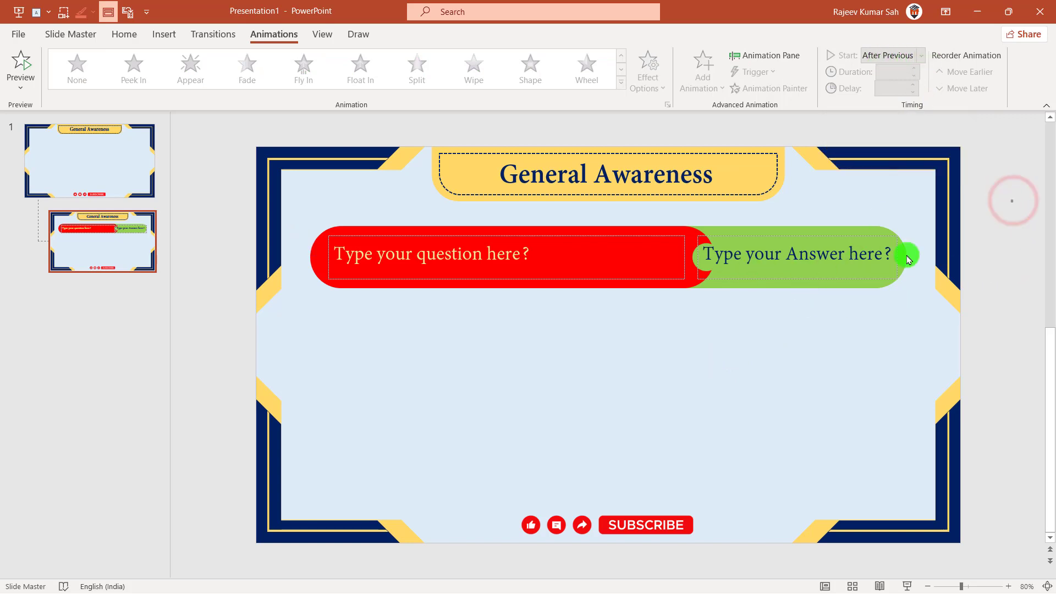
Give the green answer pill and its text a Peek In entrance from the Left
left_click_drag(909, 259, 634, 343)
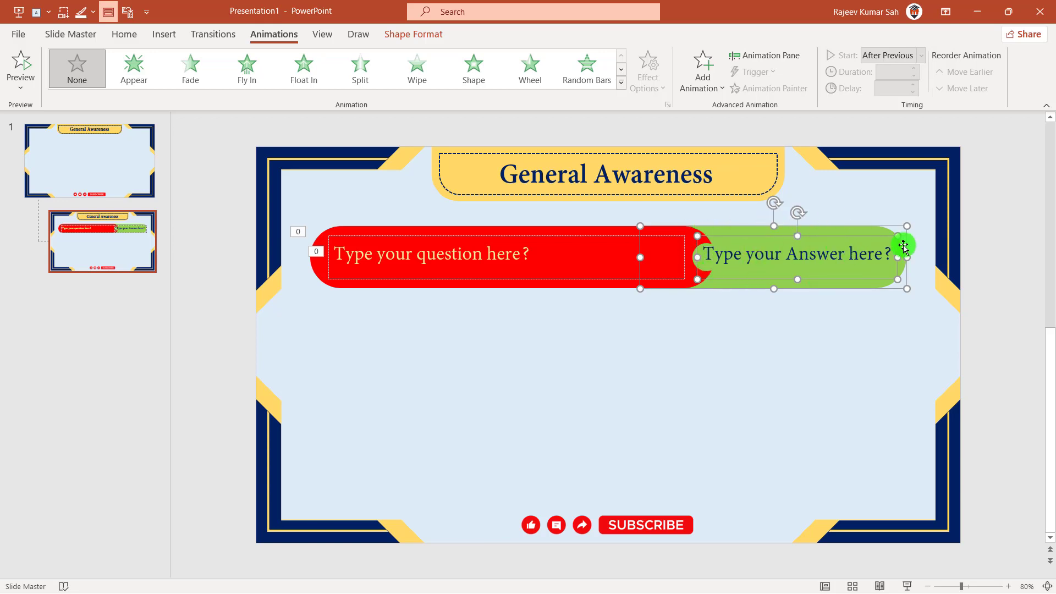
left_click(1027, 199)
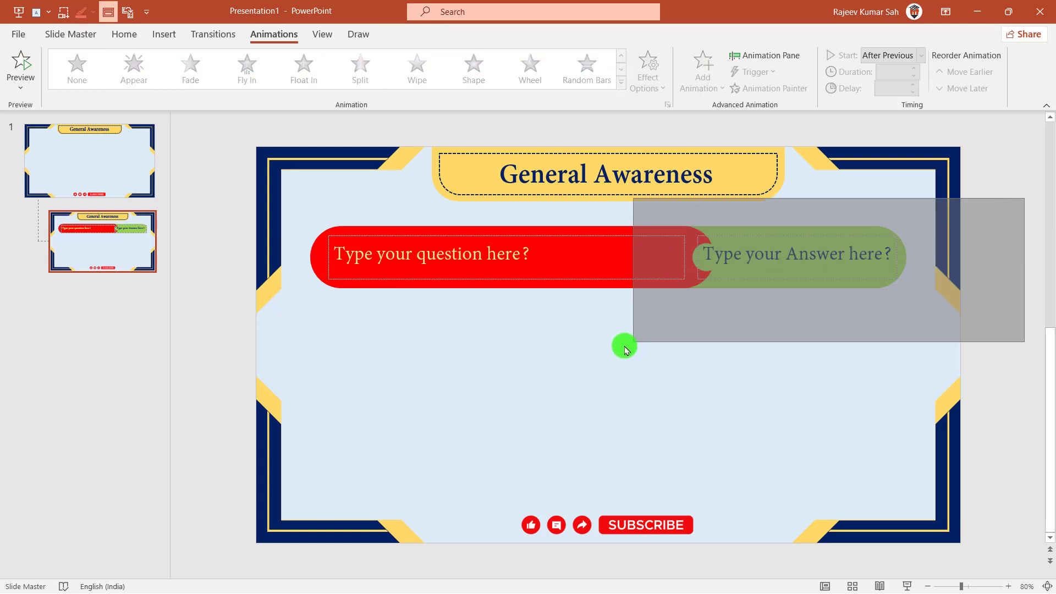
left_click_drag(1024, 198, 607, 351)
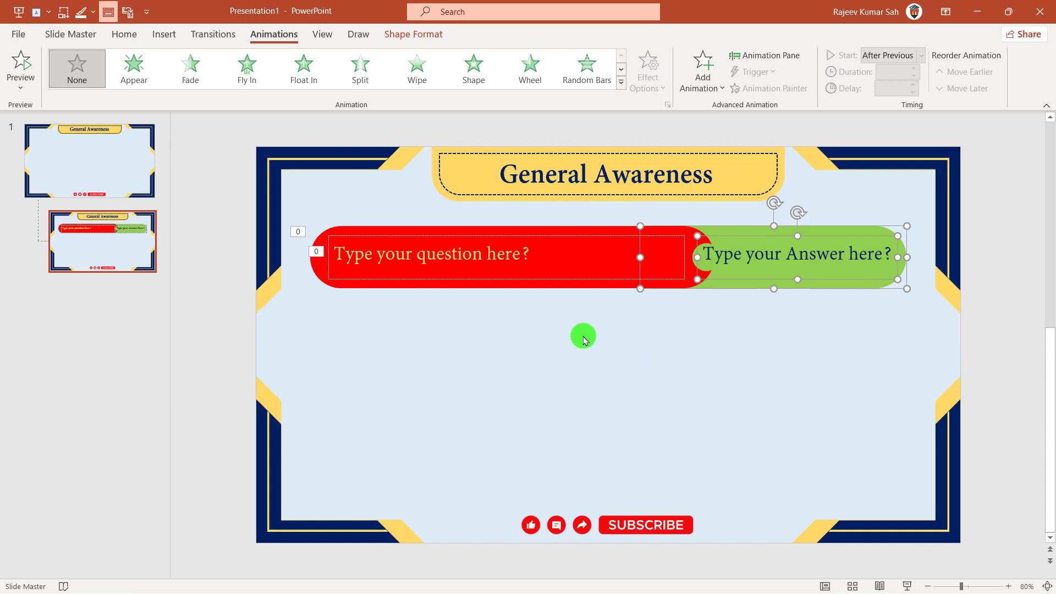
left_click(620, 82)
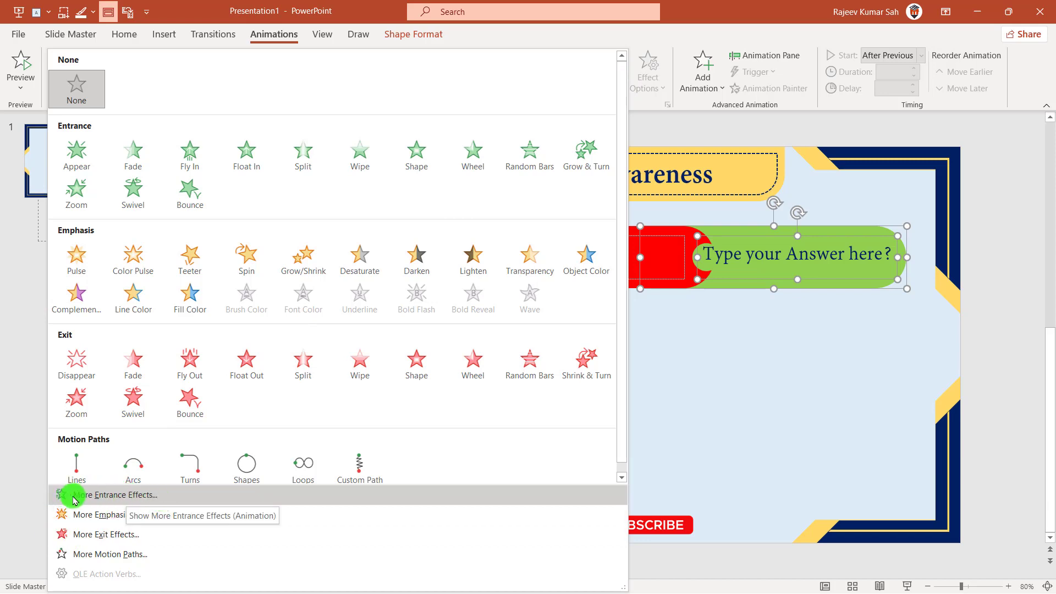
left_click(161, 497)
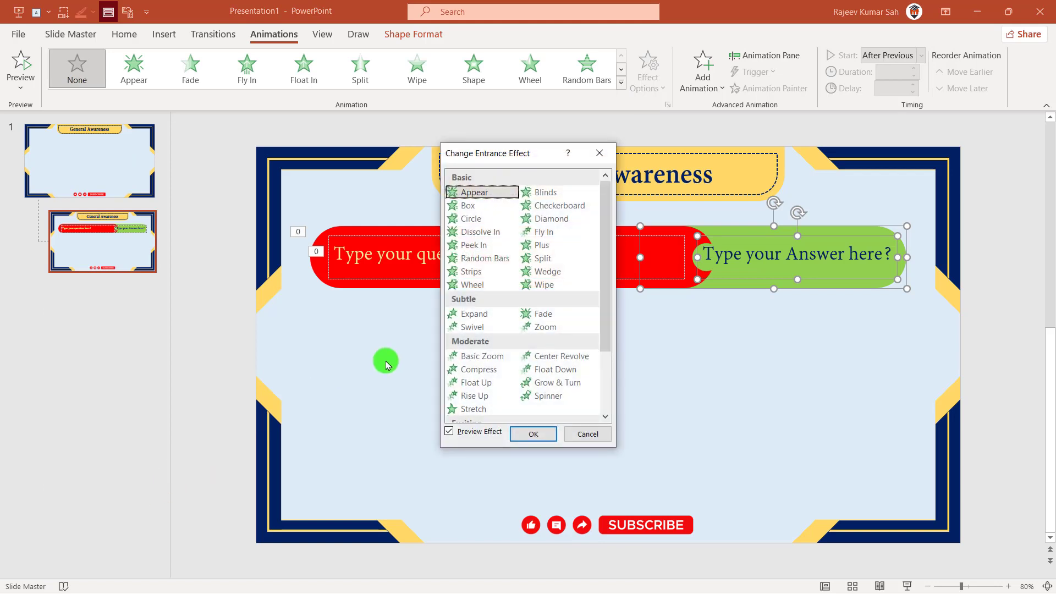
left_click(487, 246)
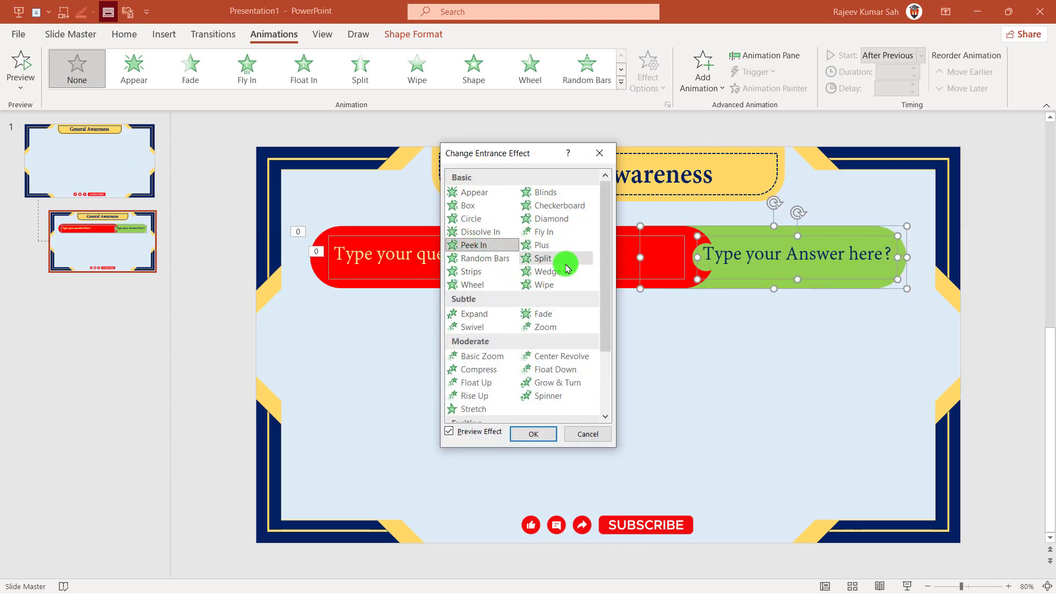
left_click(538, 436)
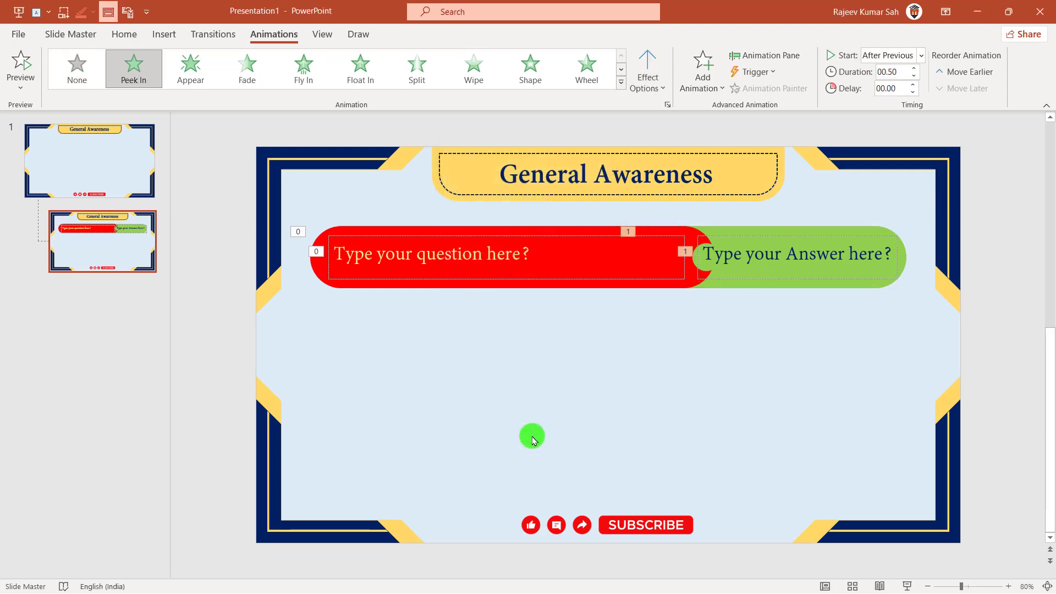
left_click(647, 74)
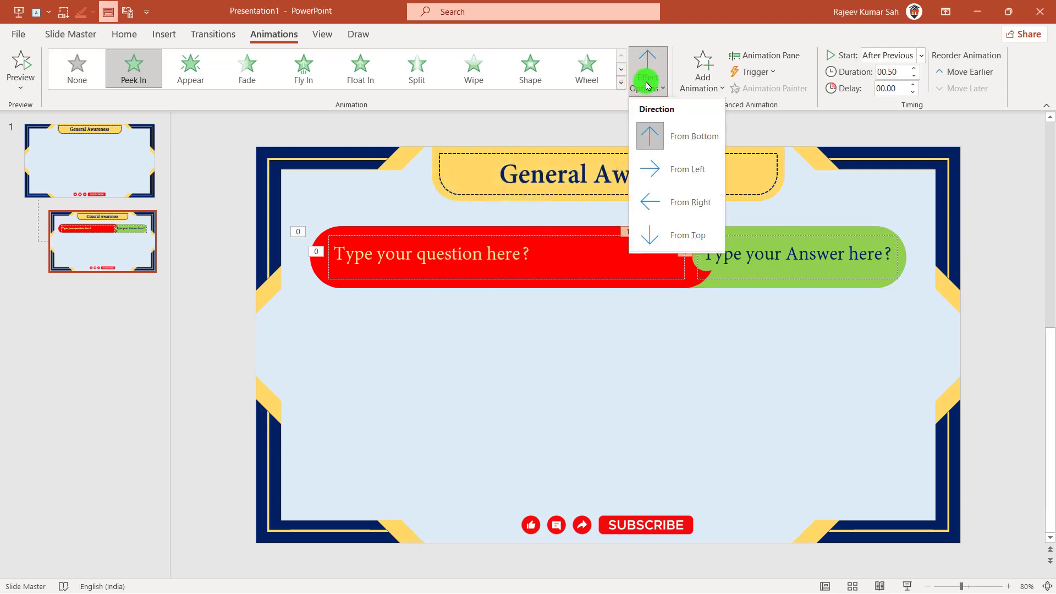
left_click(672, 170)
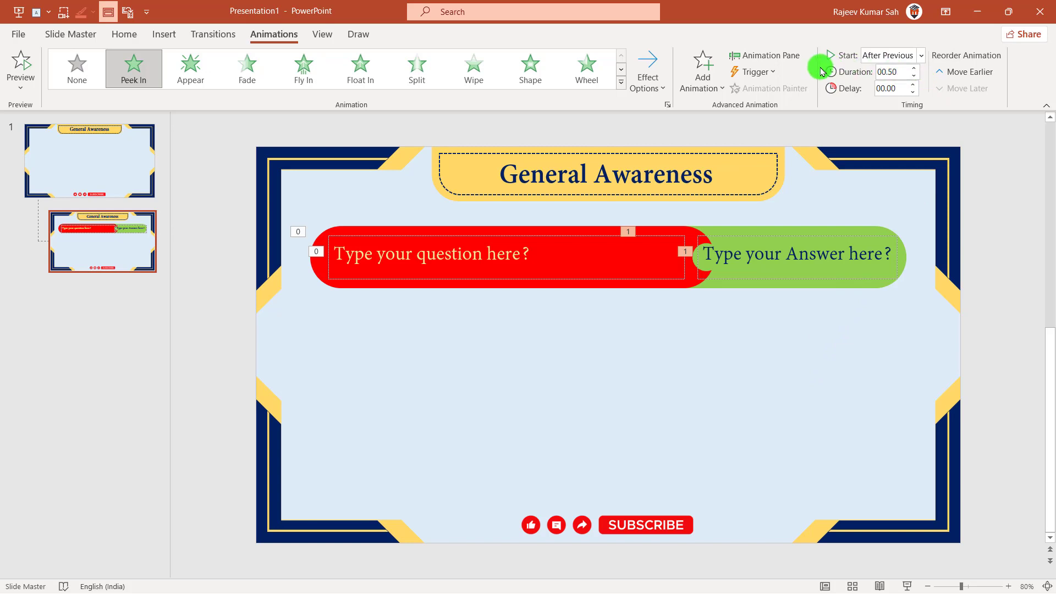
Make the answer pill start On Click and its answer text start After Previous
left_click(921, 55)
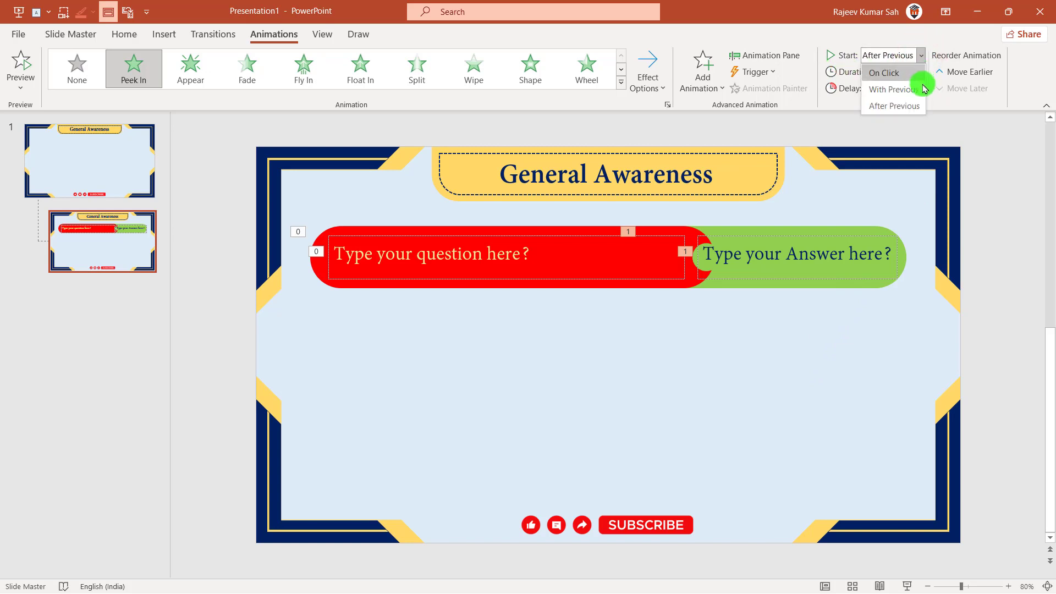
left_click(884, 74)
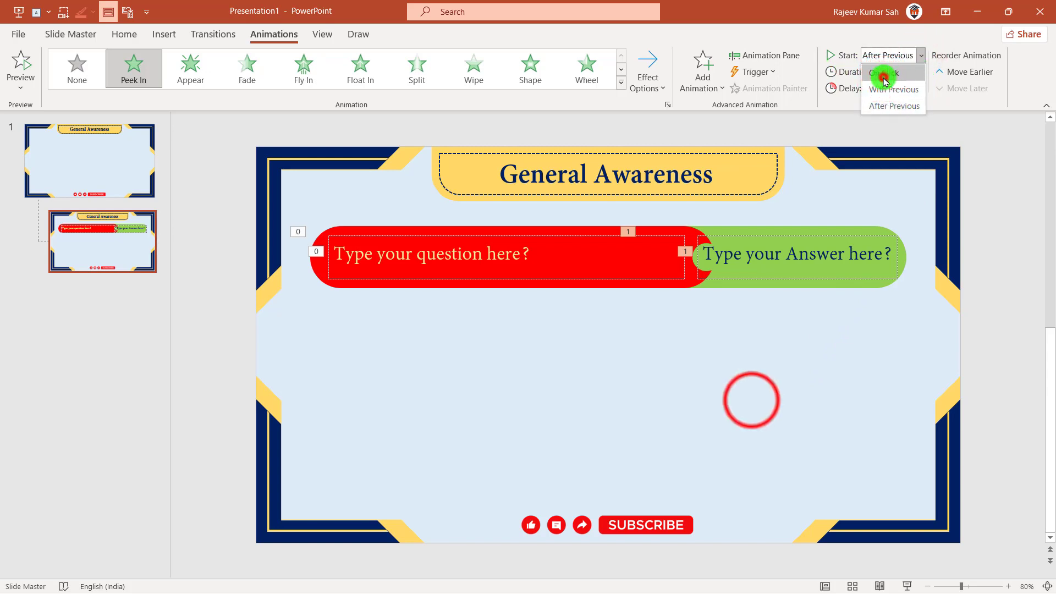
left_click(771, 252)
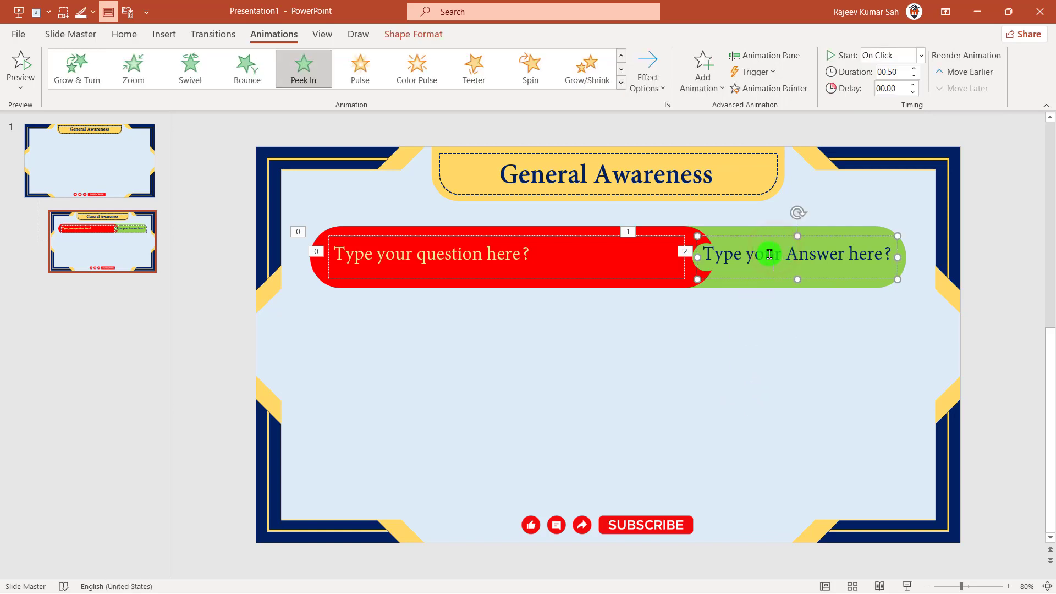
left_click(767, 236)
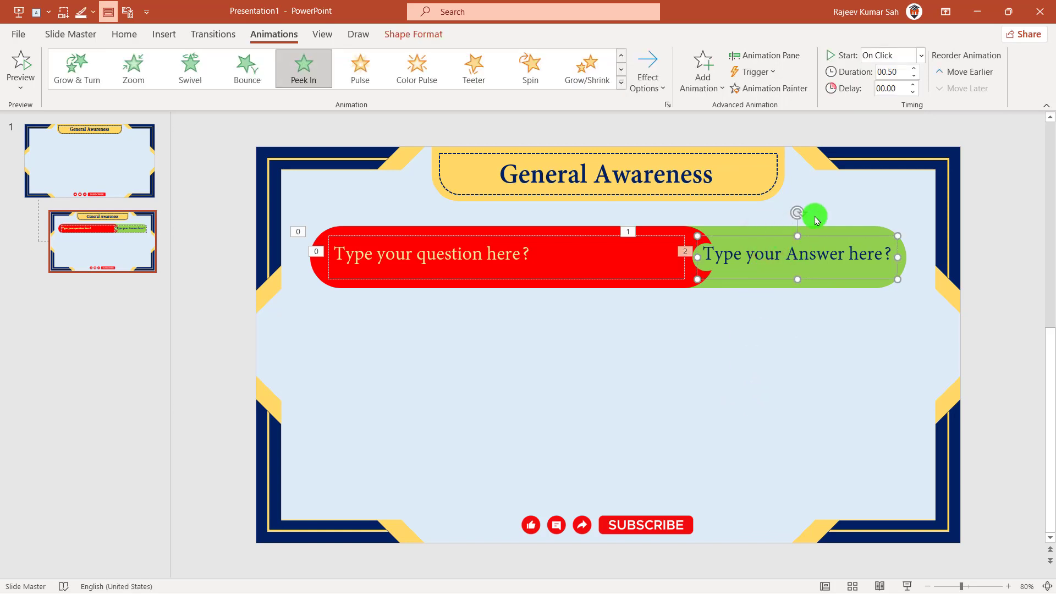
left_click(927, 55)
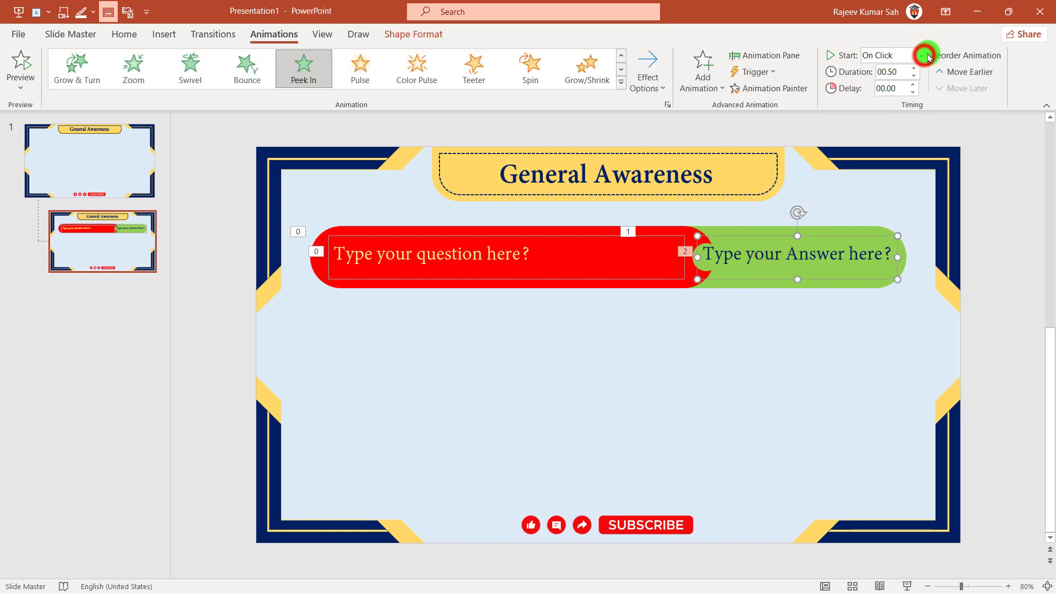
left_click(905, 104)
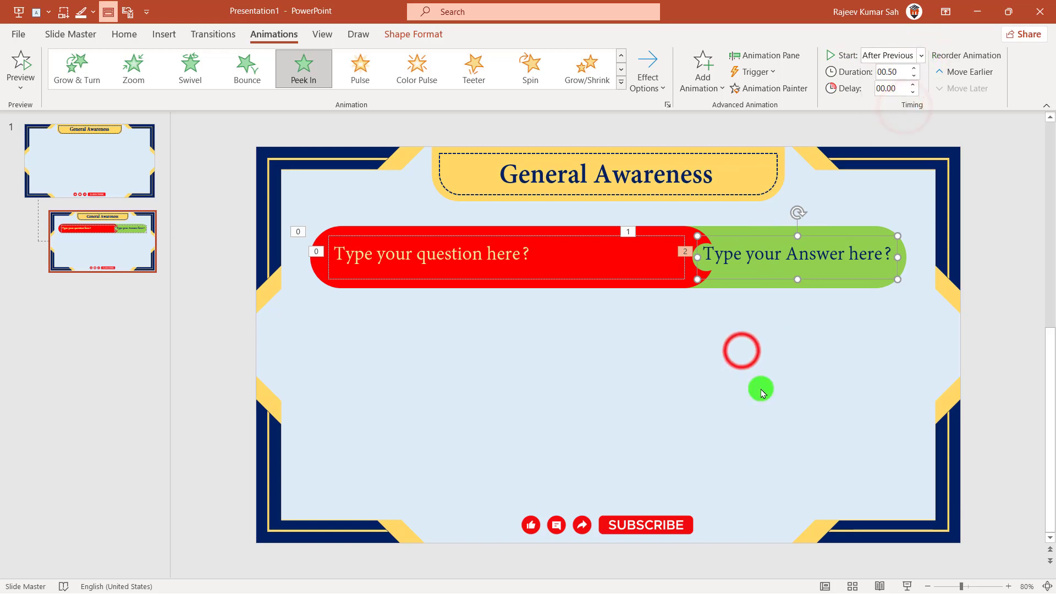
left_click(742, 350)
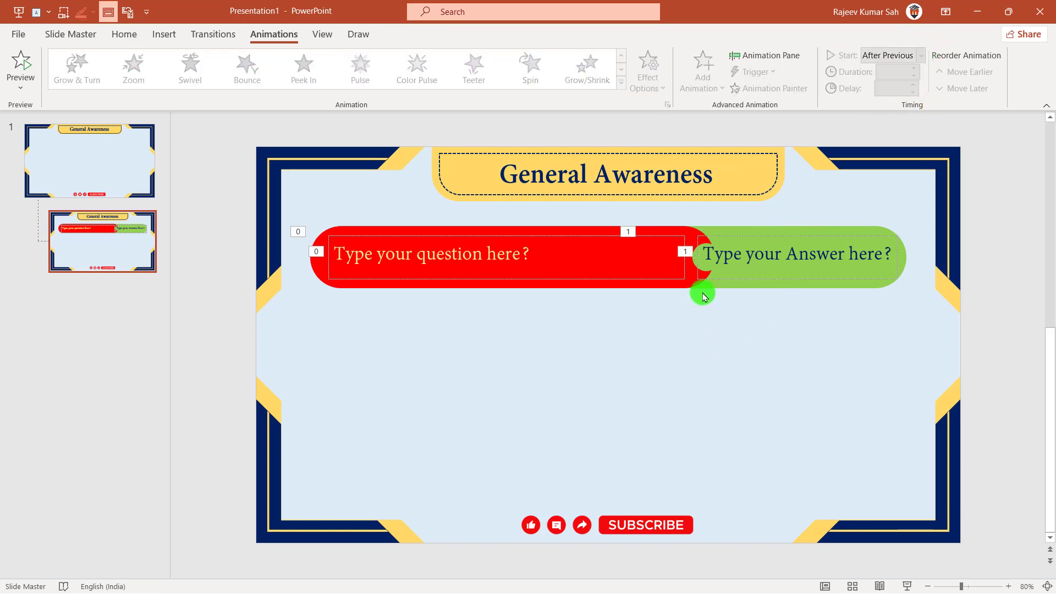
left_click(776, 58)
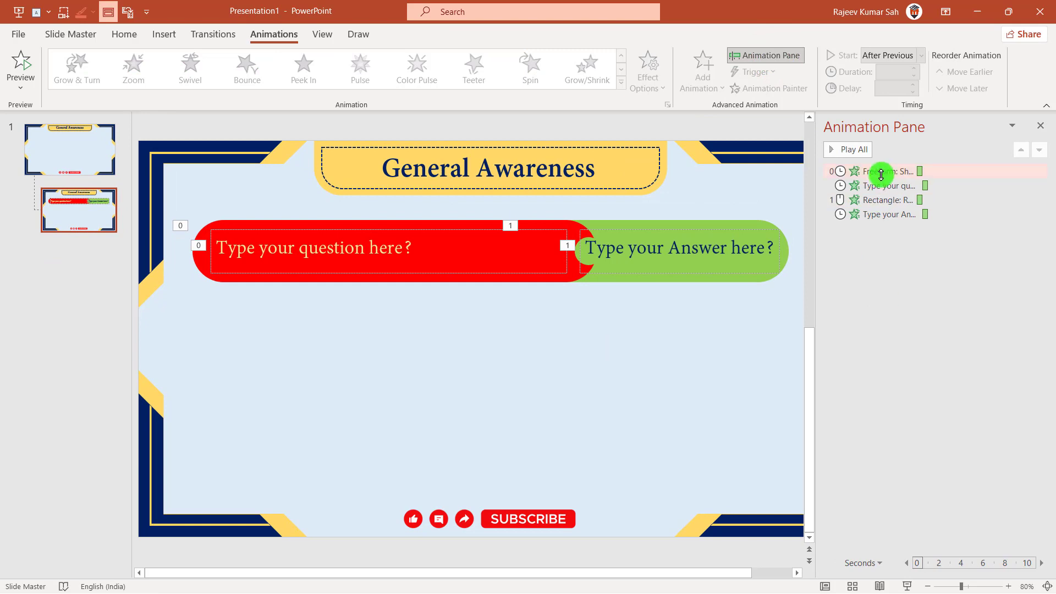
left_click(696, 364)
left_click(842, 152)
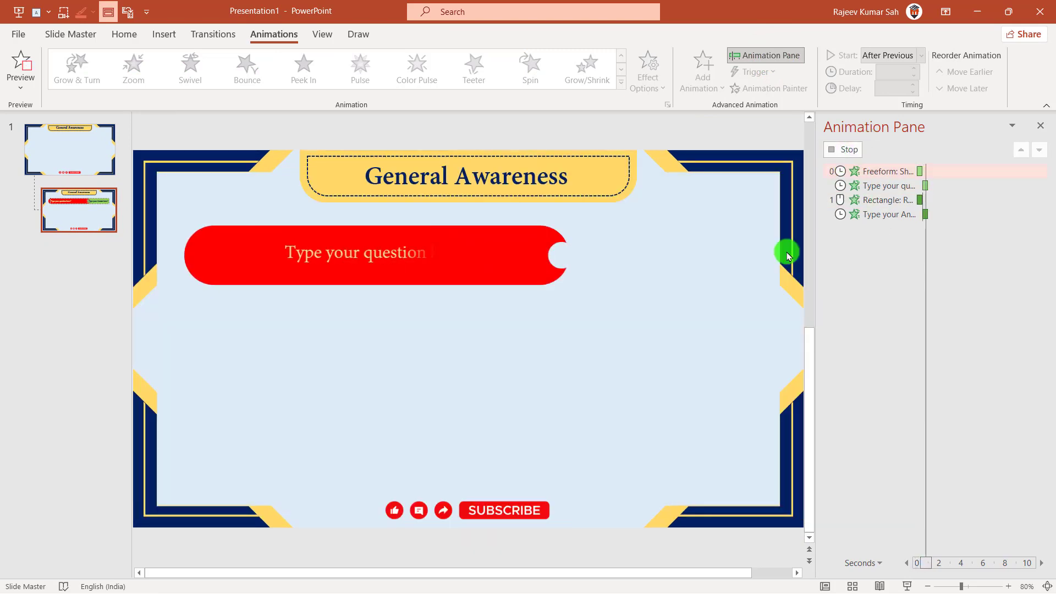
left_click(656, 350)
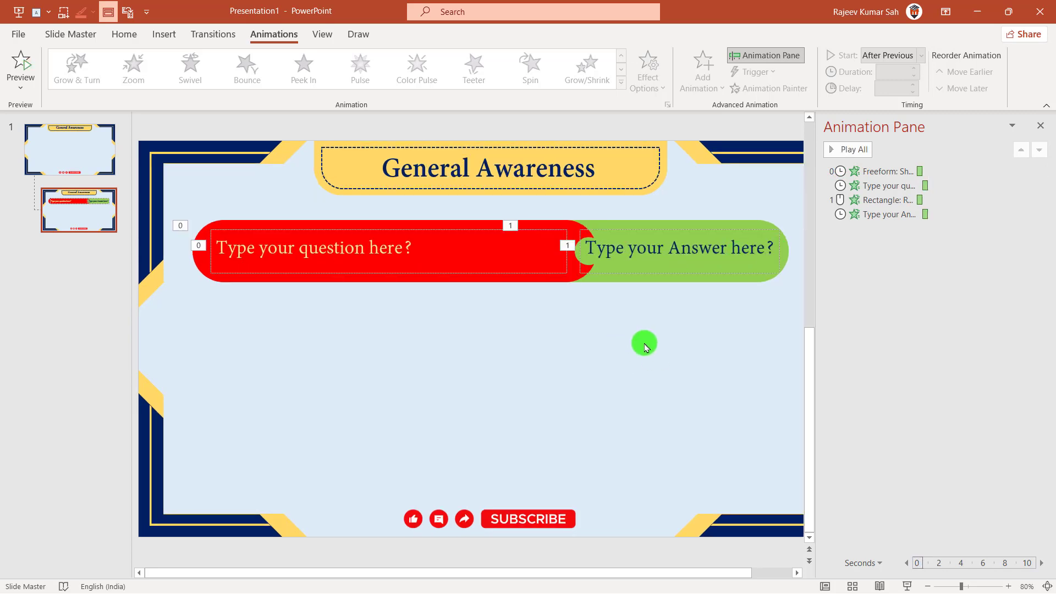
left_click(1050, 130)
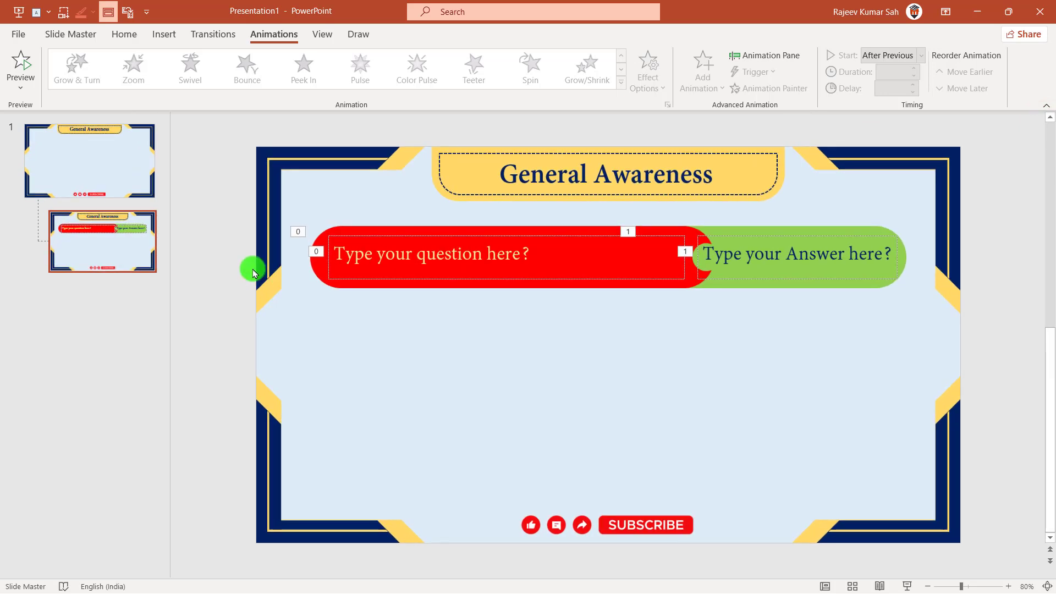
Duplicate the question-answer row into second and third rows below, then close Master View
left_click_drag(199, 206, 1012, 332)
key("ctrl+d")
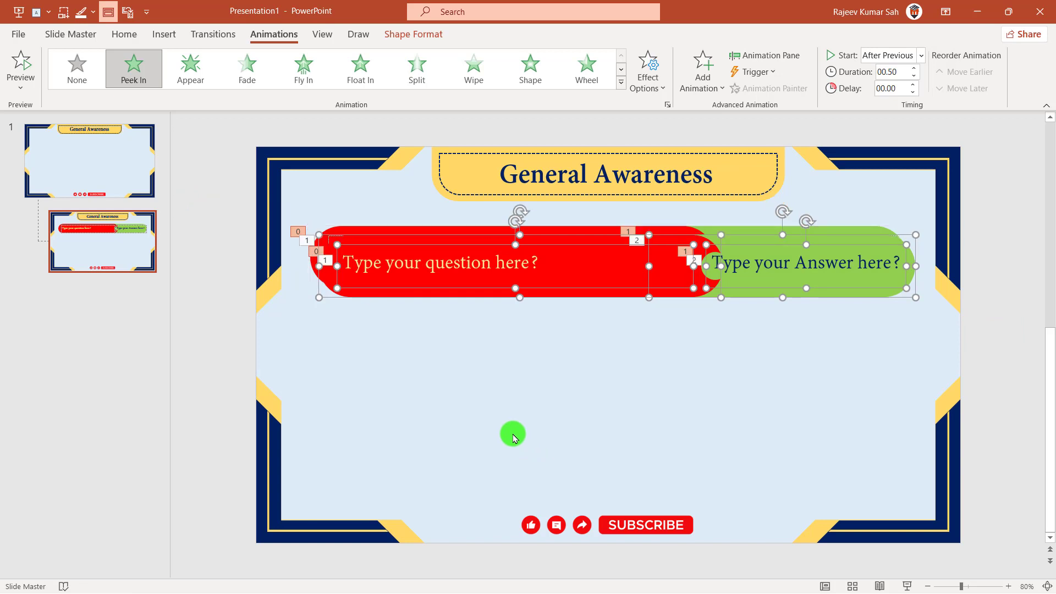
left_click_drag(447, 238, 436, 303)
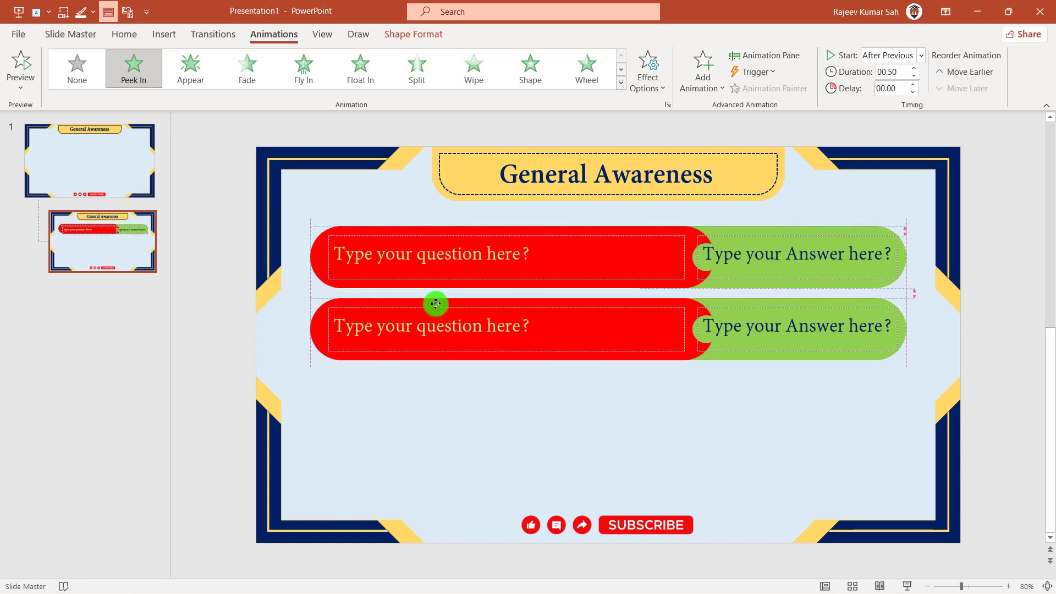
left_click_drag(436, 304, 436, 305)
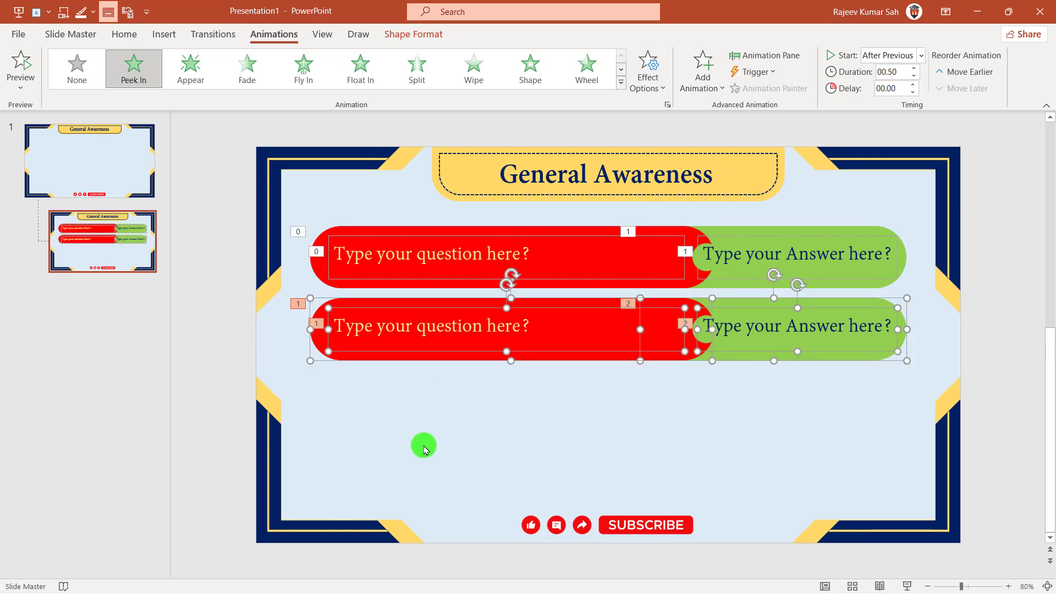
key("ctrl+d")
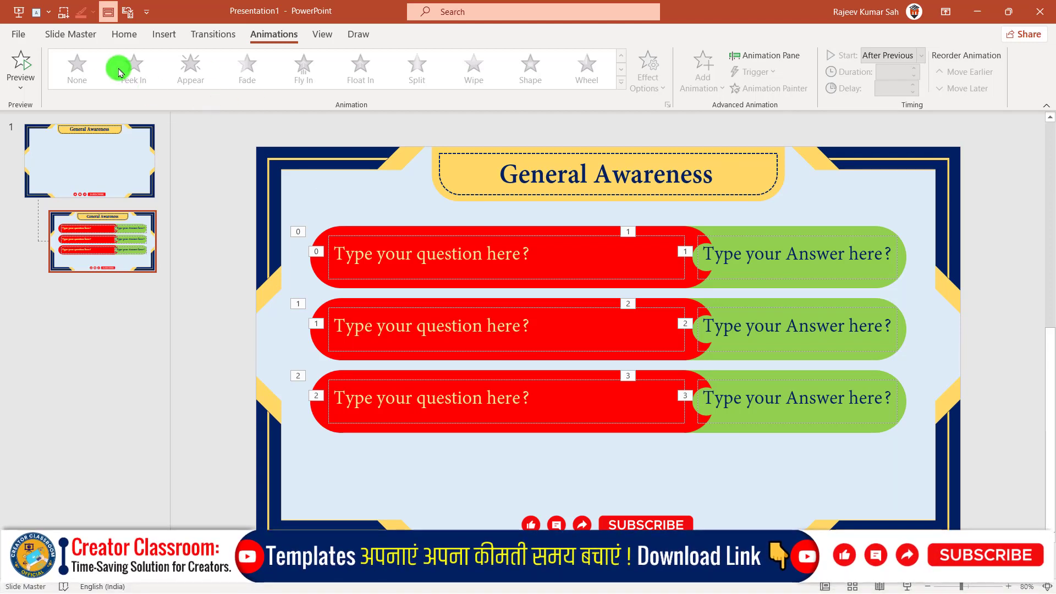
left_click(74, 35)
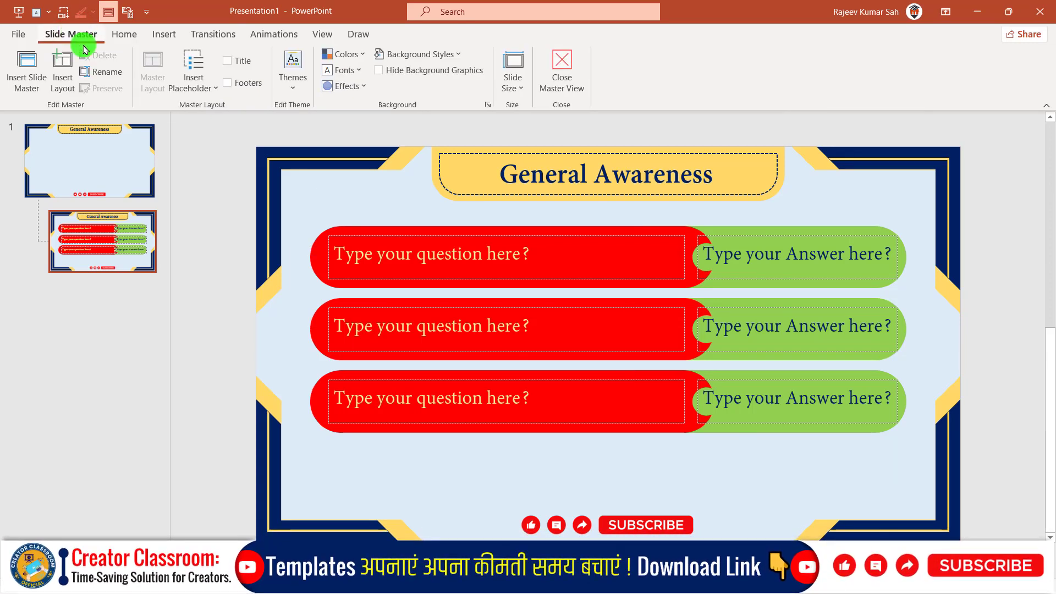
left_click(562, 61)
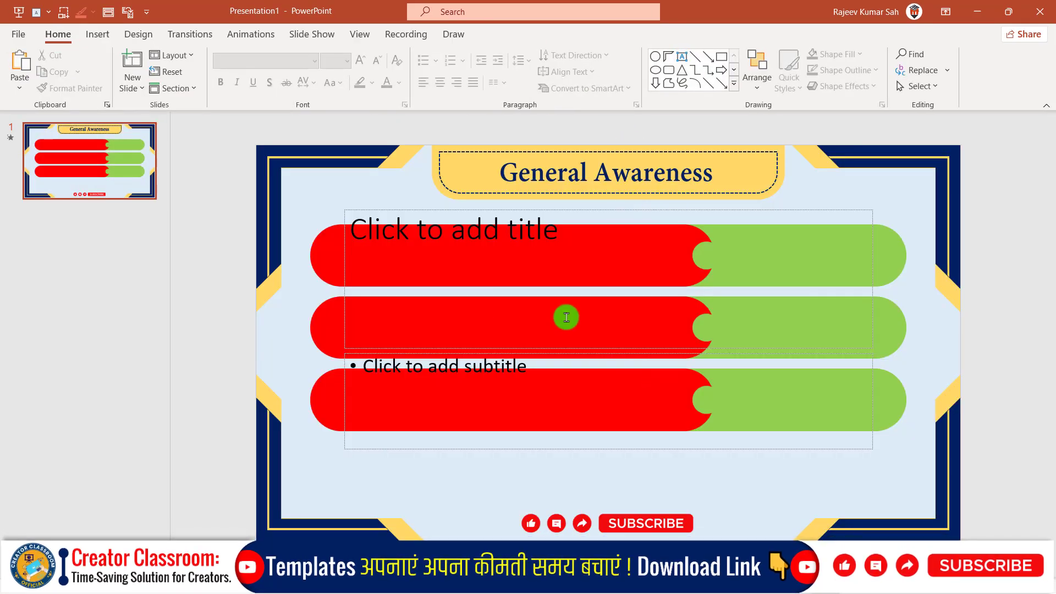
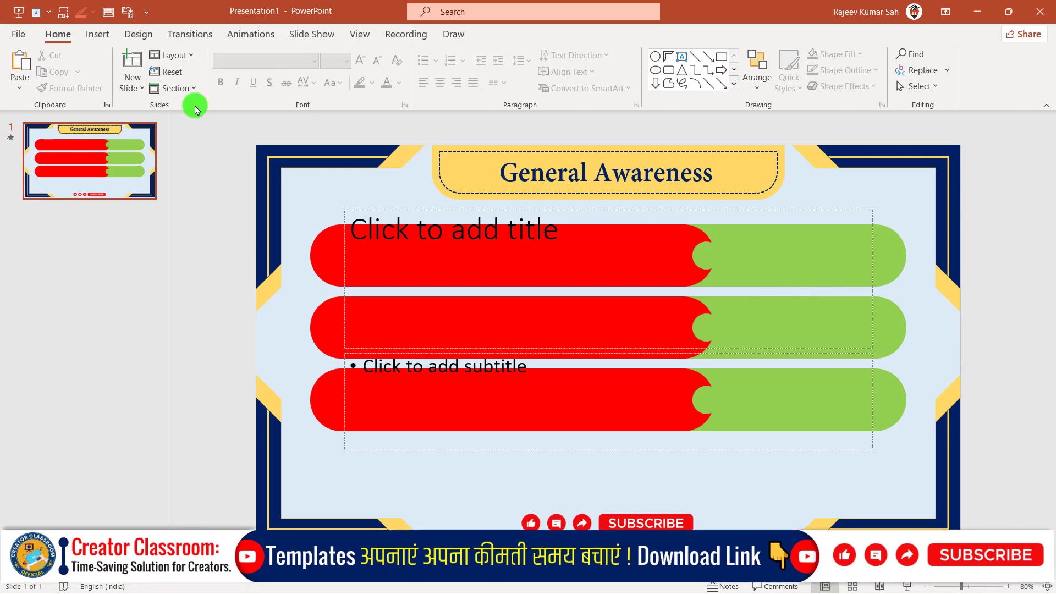
Reset the slide and start saving its current design as a theme
left_click(166, 75)
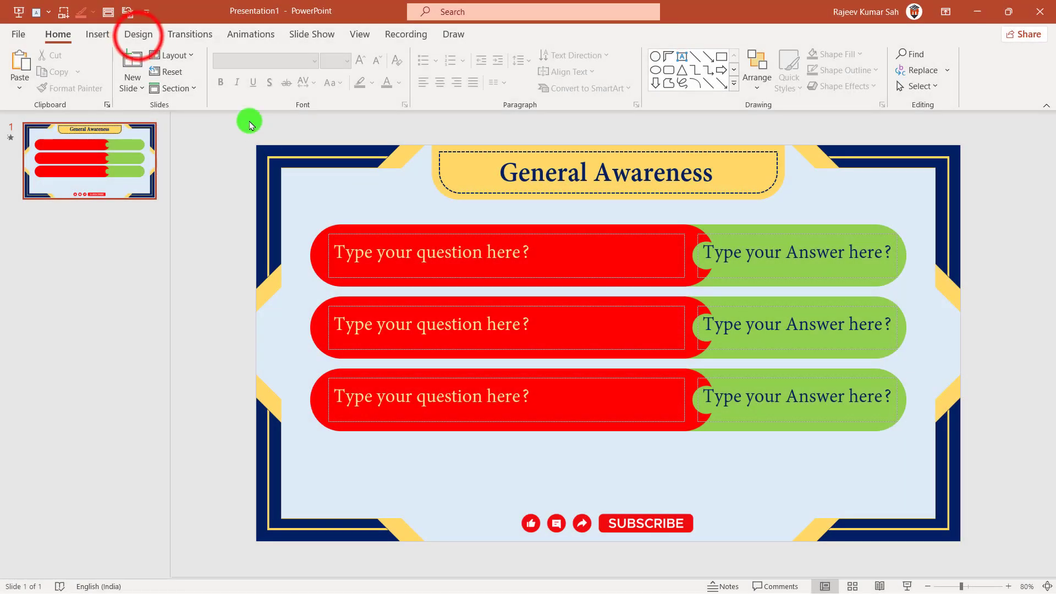
left_click(139, 36)
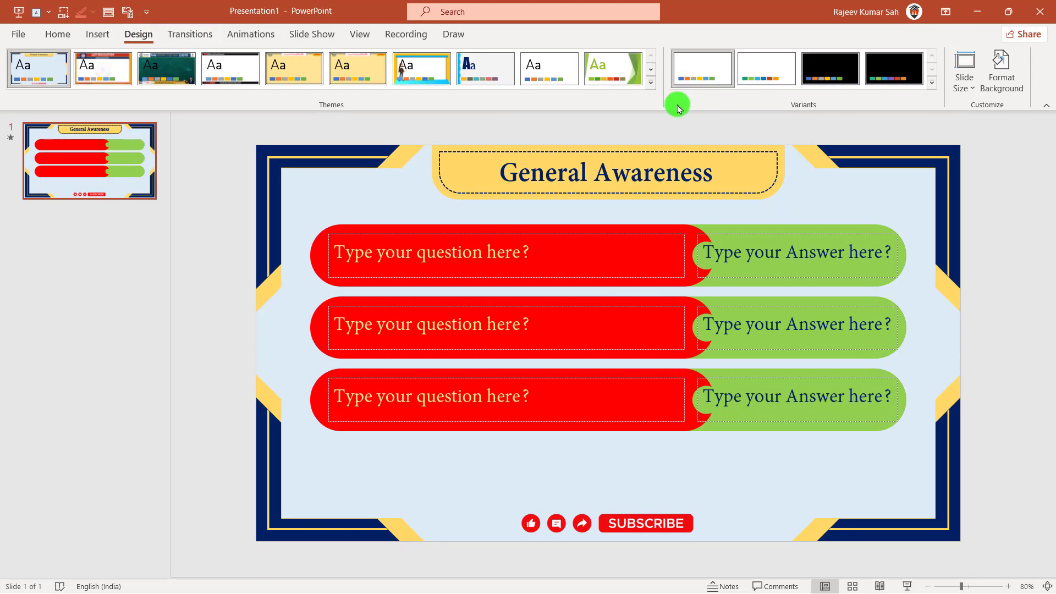
left_click(655, 83)
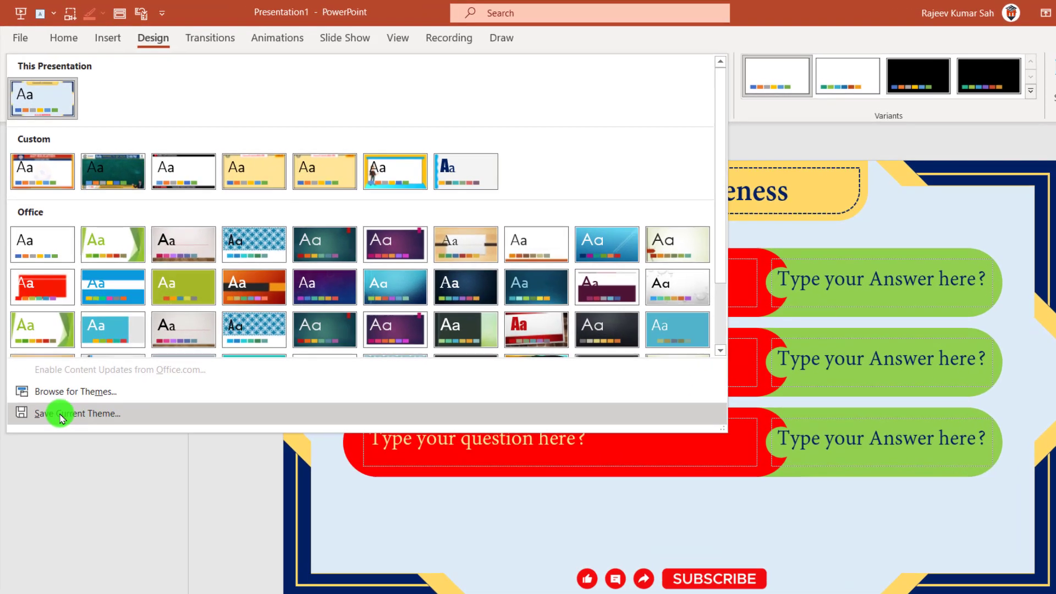
left_click(110, 375)
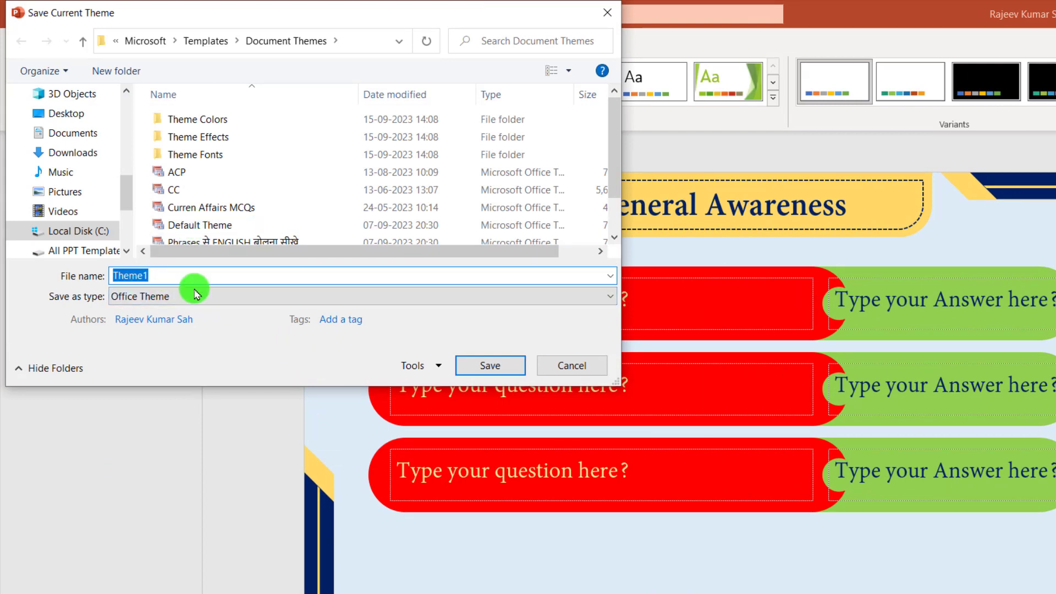
Name the theme 'Theme GK', save it, and close PowerPoint
left_click(182, 275)
key("BackSpace")
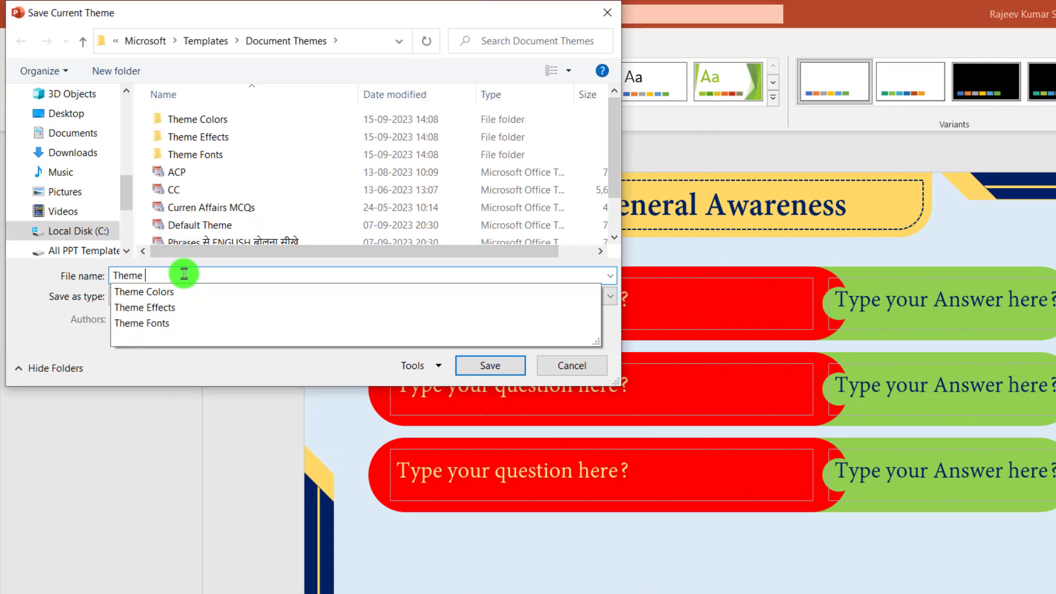
type("GK")
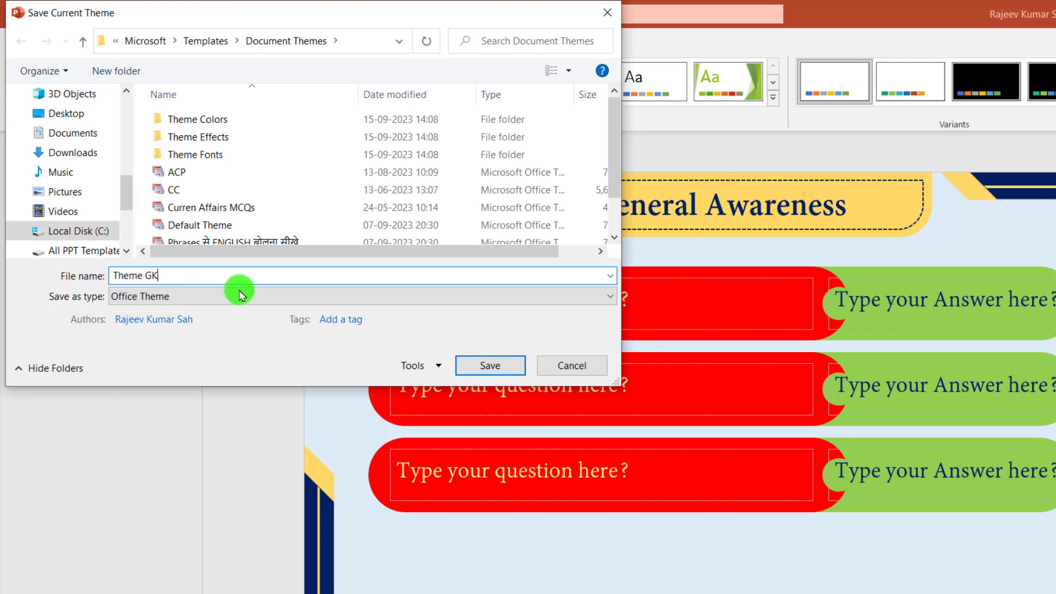
left_click(491, 365)
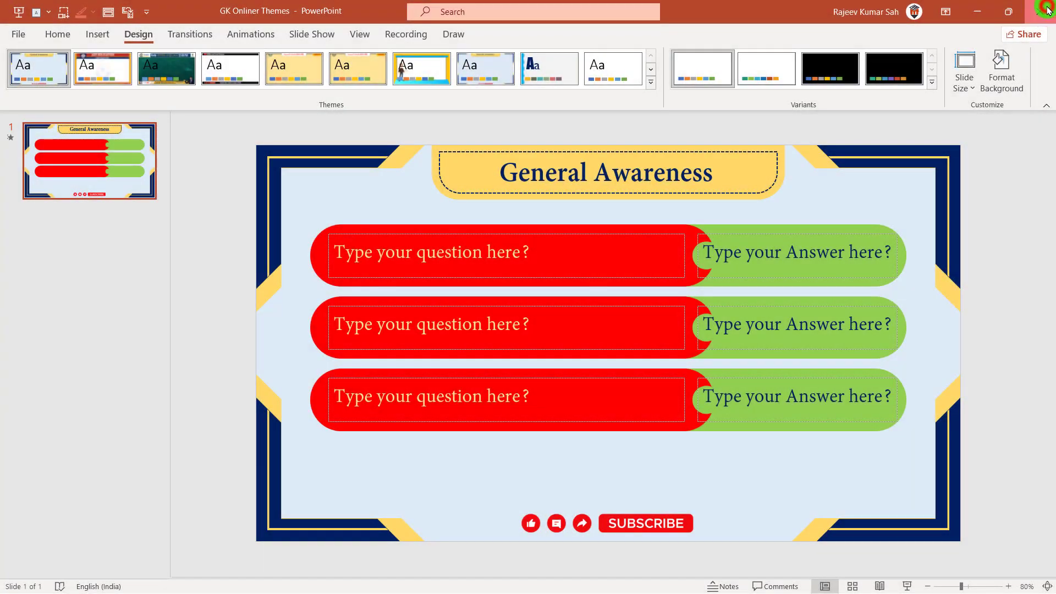
left_click(1048, 10)
Refresh the Windows desktop and relaunch PowerPoint from the Start menu
right_click(439, 76)
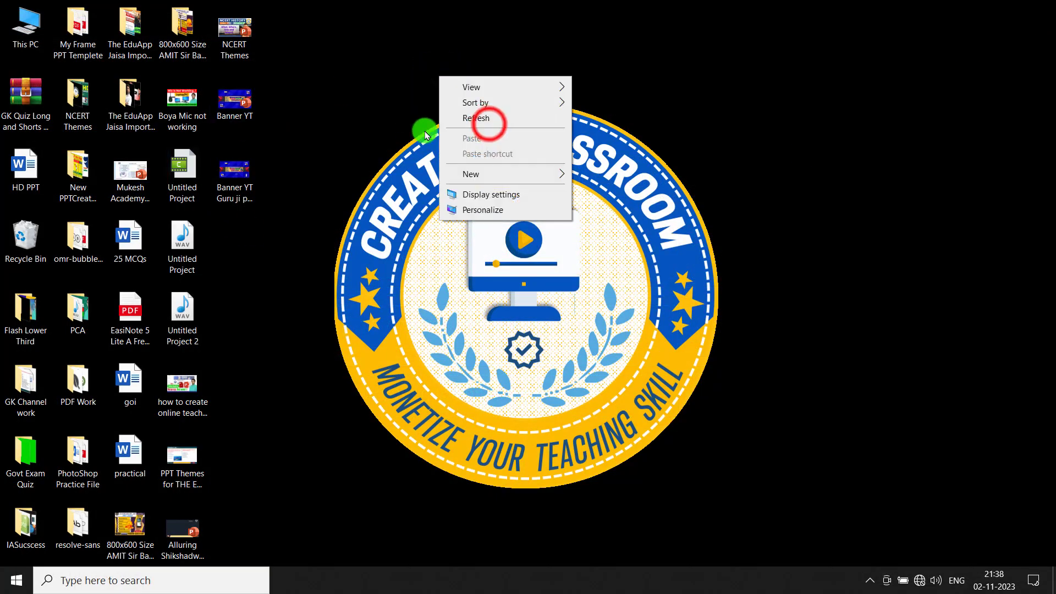
left_click(487, 119)
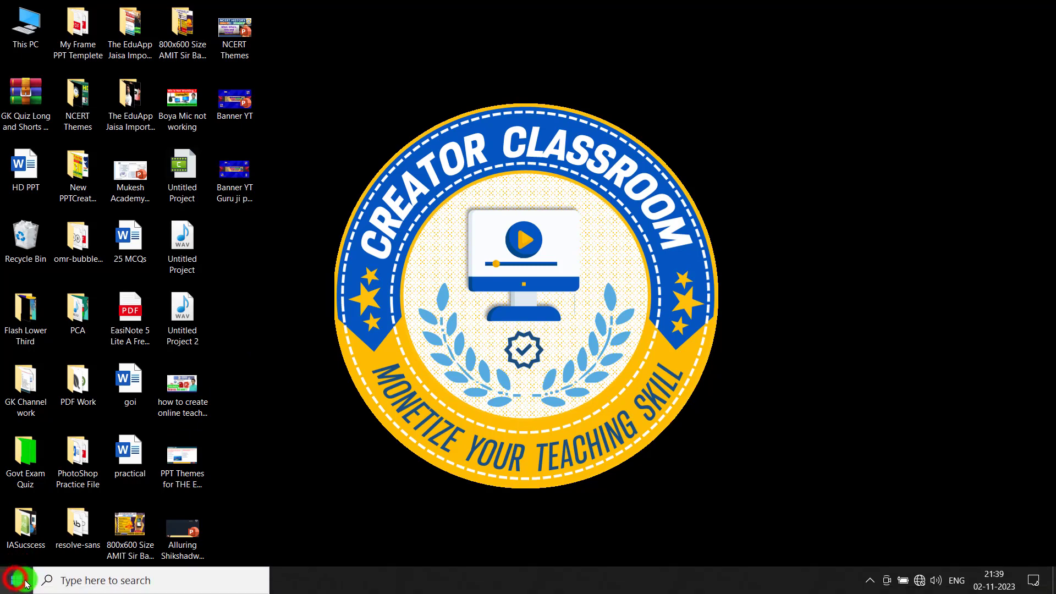
left_click(16, 582)
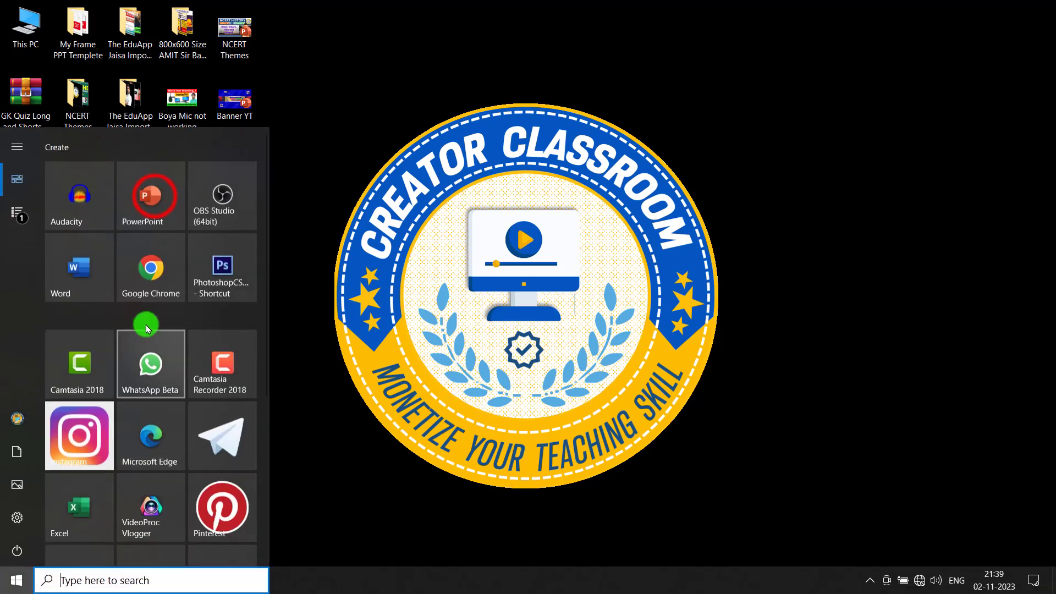
left_click(152, 194)
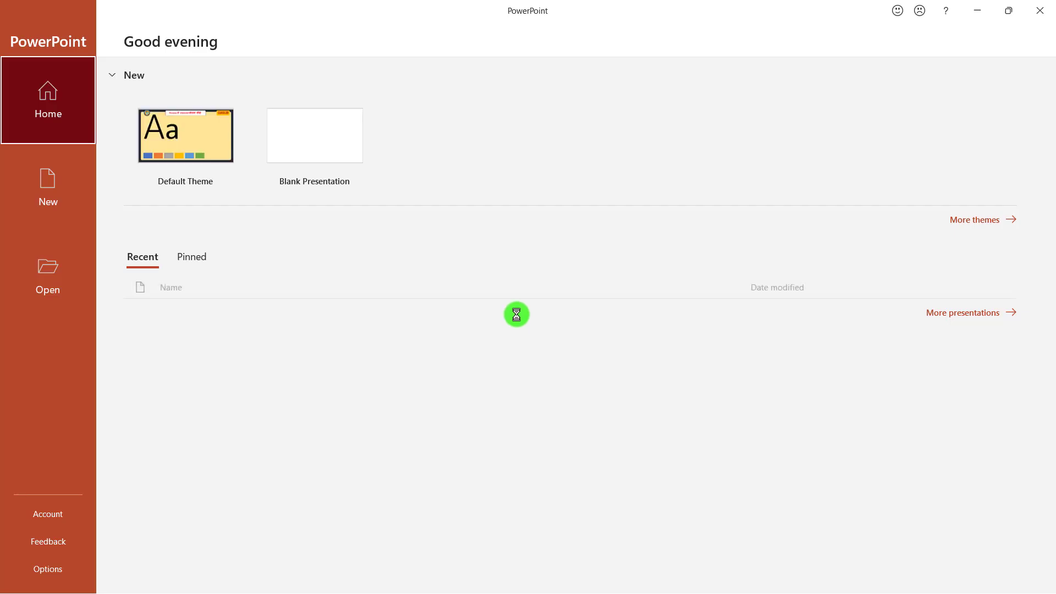
Create a blank presentation and apply the custom Theme GK from the Design themes gallery
left_click(334, 157)
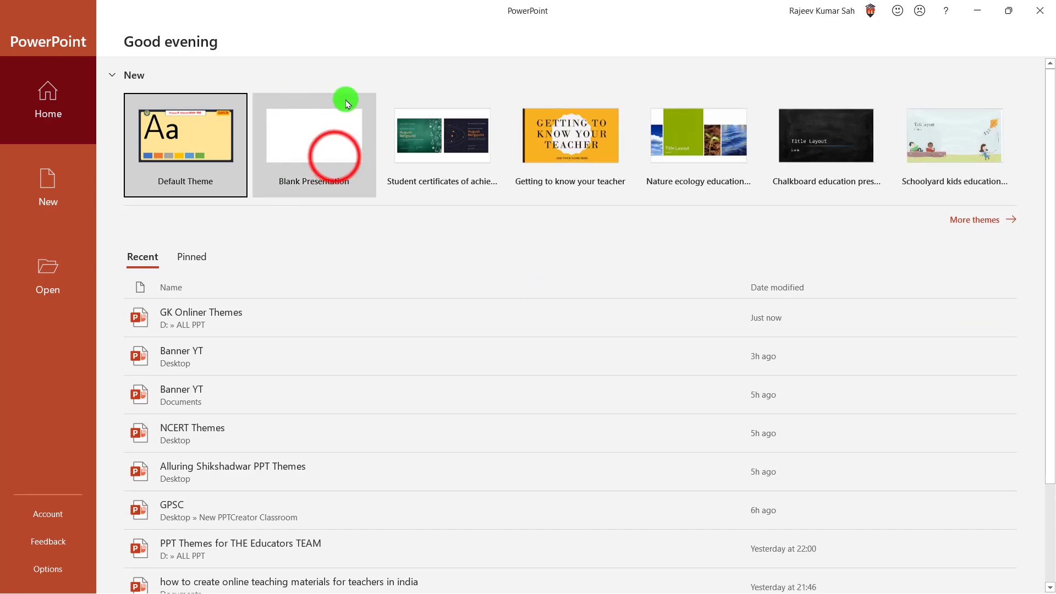
left_click(337, 159)
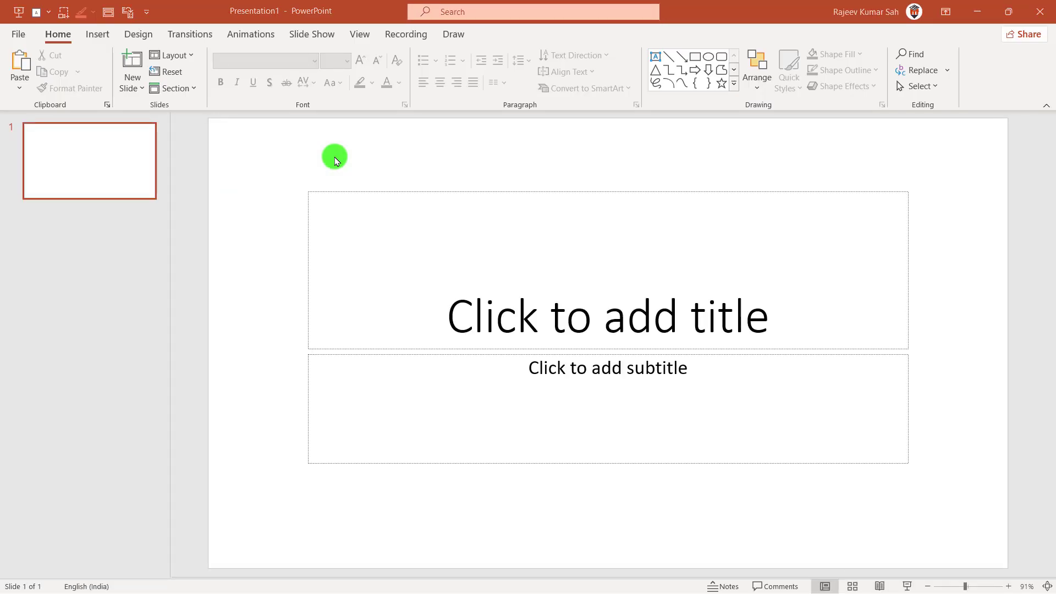
left_click(148, 39)
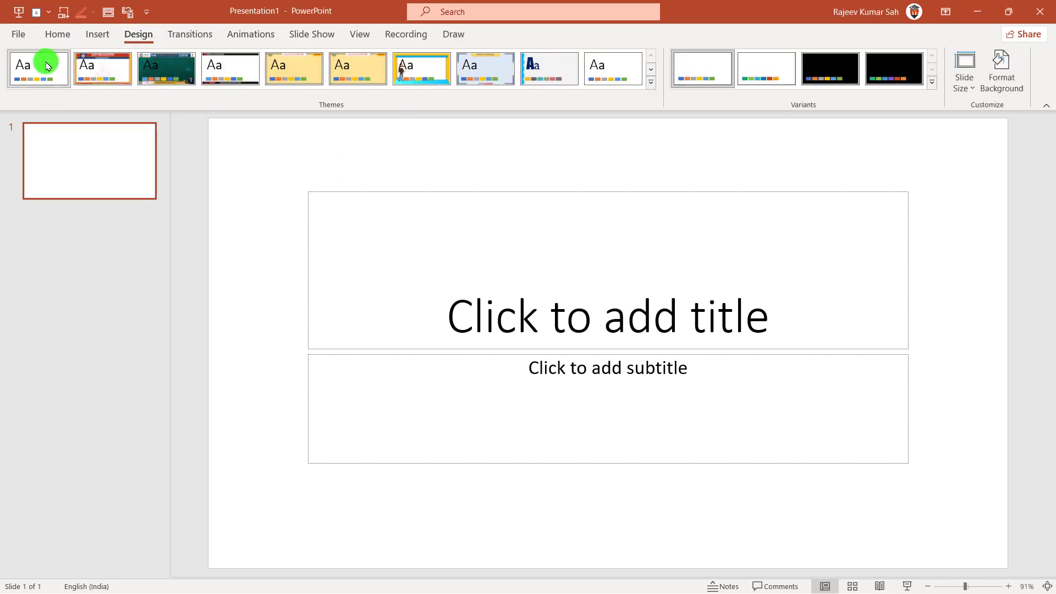
left_click(660, 87)
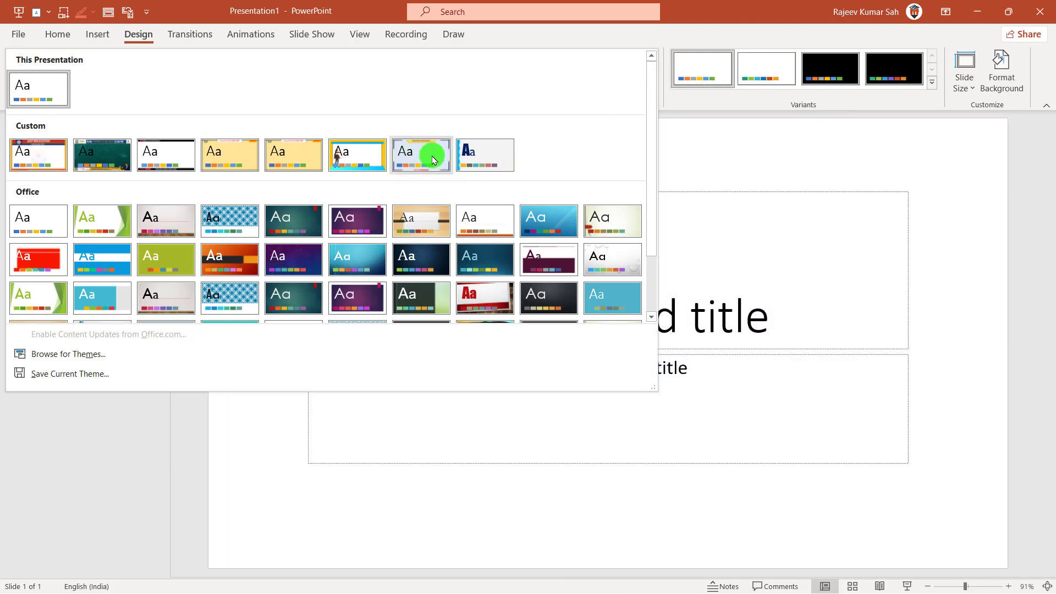
left_click(433, 160)
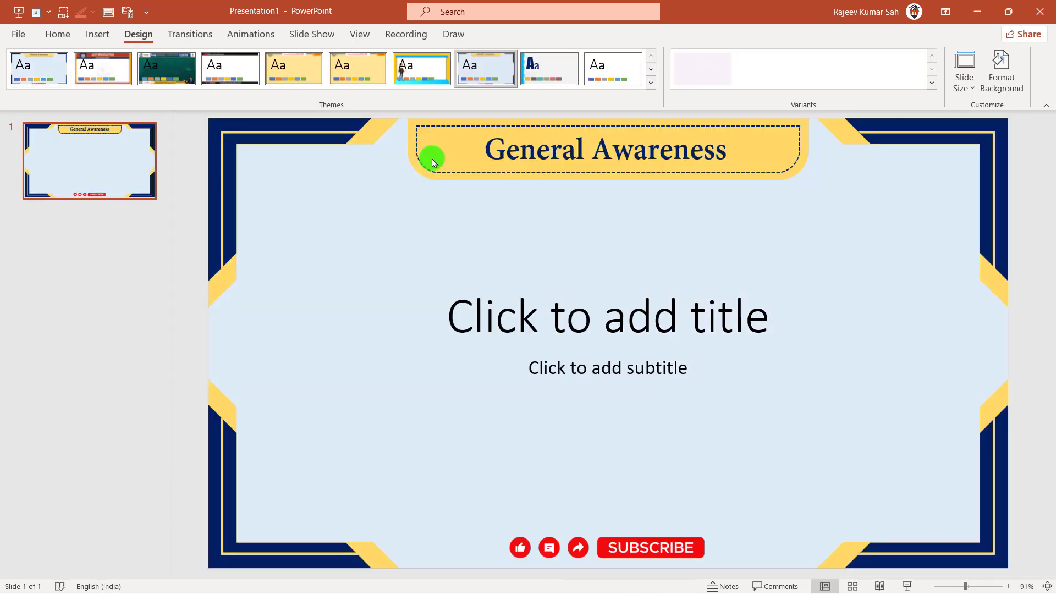
Apply the Theme GK Title Slide layout with three red question and green answer bars
left_click(59, 33)
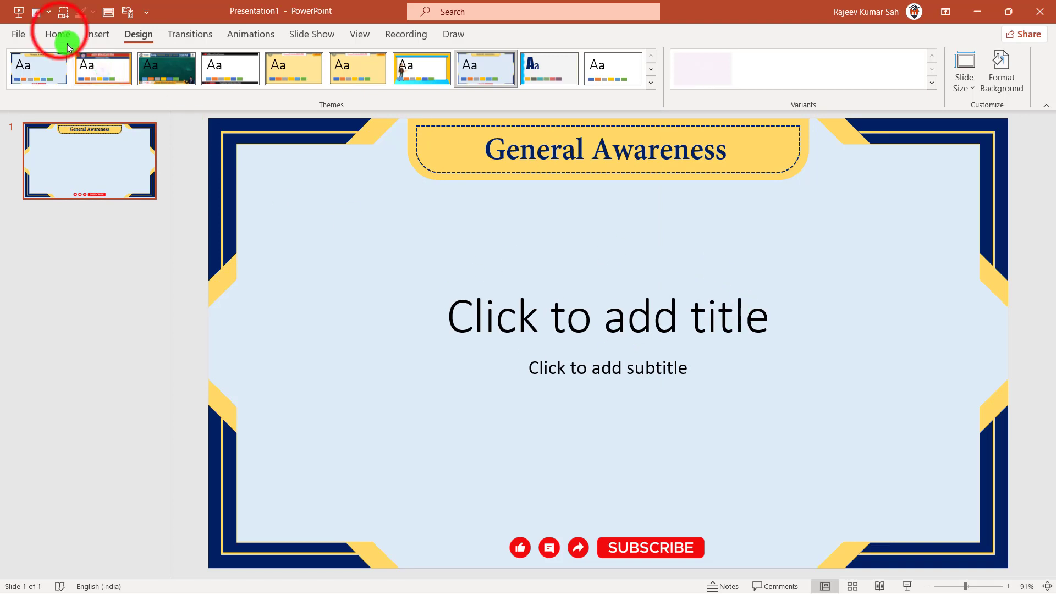
left_click(58, 34)
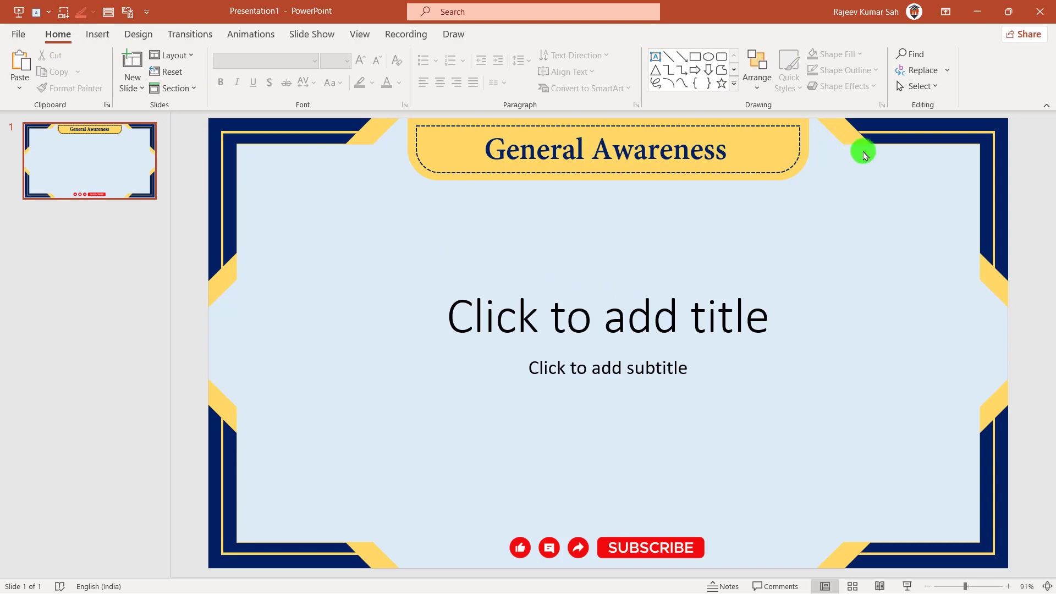
left_click(303, 238)
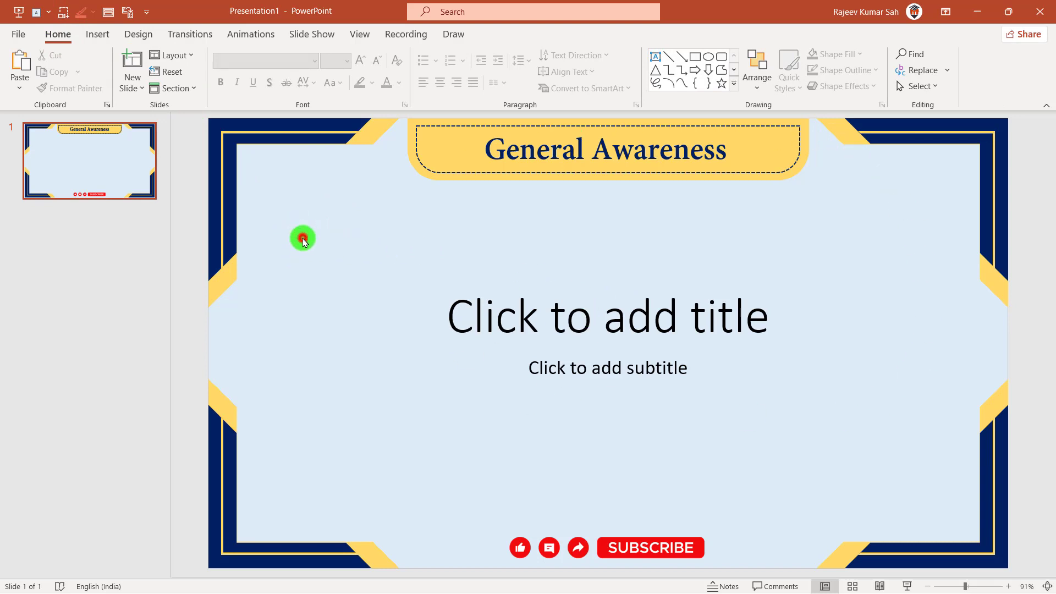
left_click(302, 236)
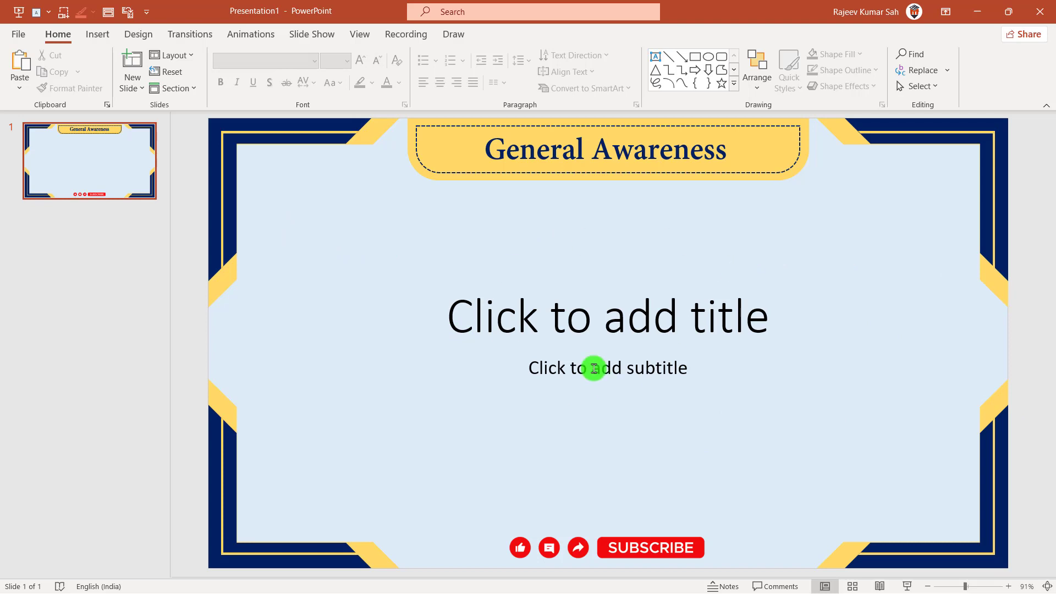
left_click(182, 57)
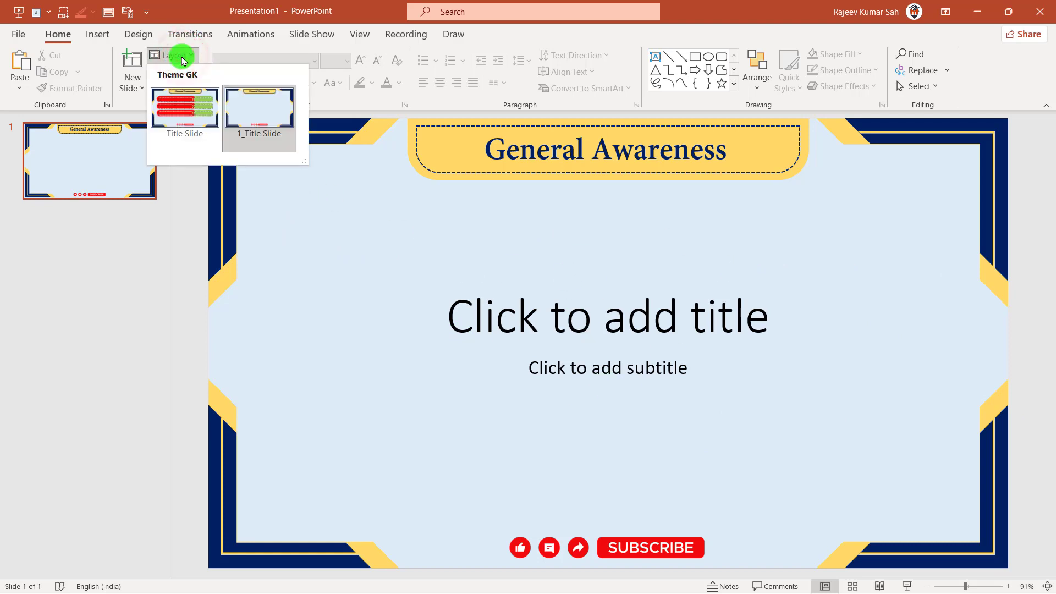
left_click(189, 106)
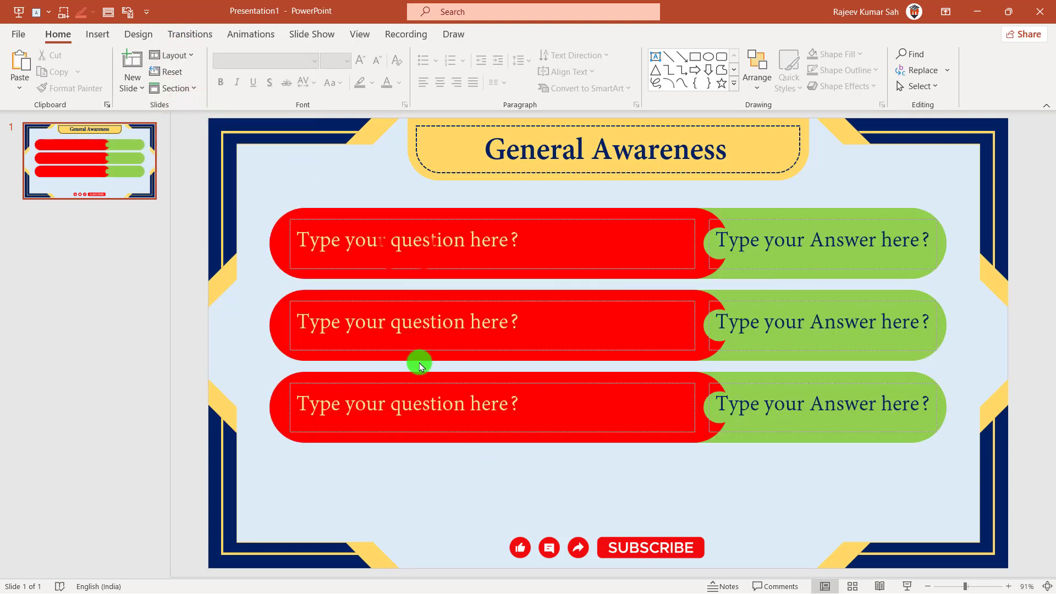
left_click(405, 248)
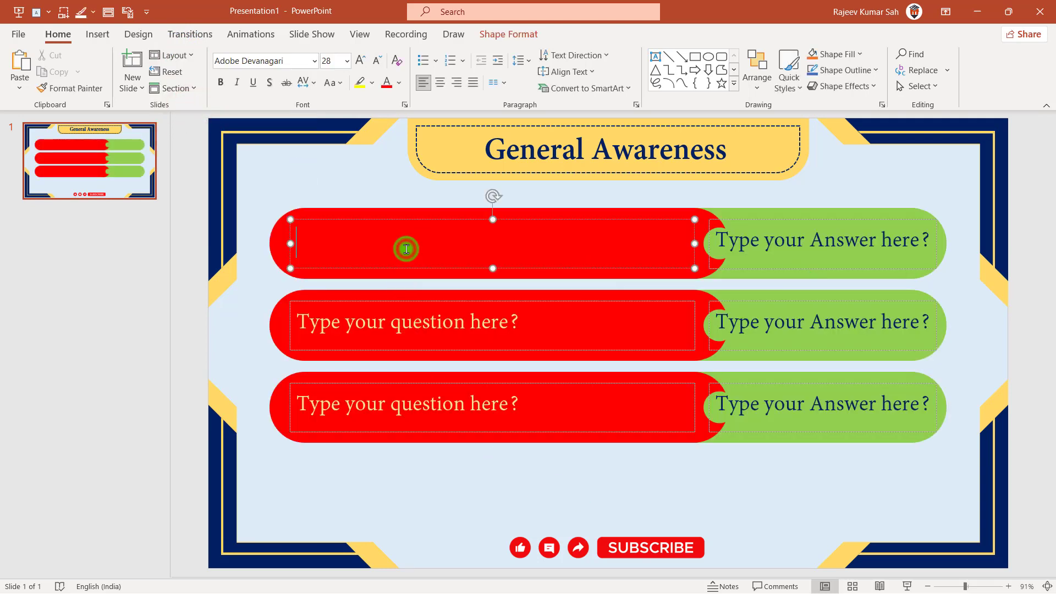
Paste the Hindi question into the first red question bar
left_click(807, 248)
left_click(418, 337)
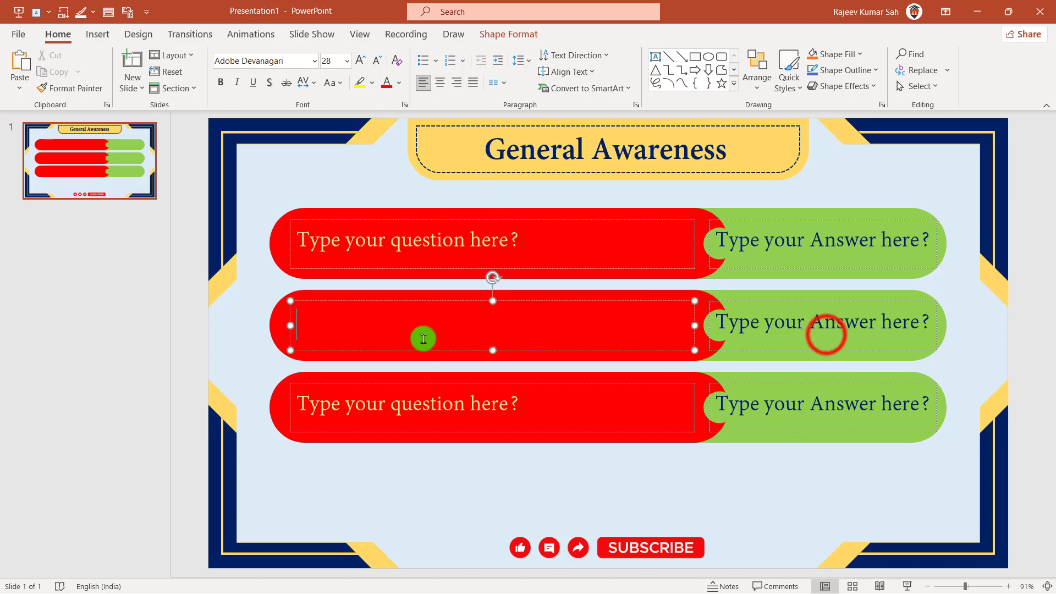
left_click(825, 335)
left_click(411, 481)
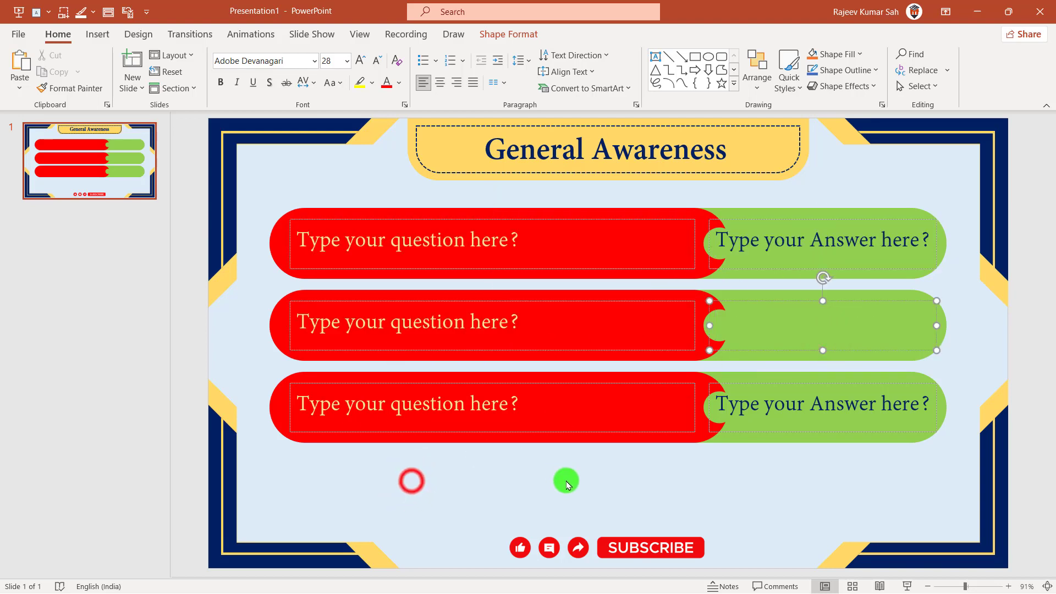
type("तेनजिंग यांगकी किस राज्य की पहली महिला IPS अधिकारी बनीं है")
Copy the answer अरुणाचल प्रदेश from the web page into the first answer box
left_click(172, 71)
left_click(440, 82)
key("alt+Tab")
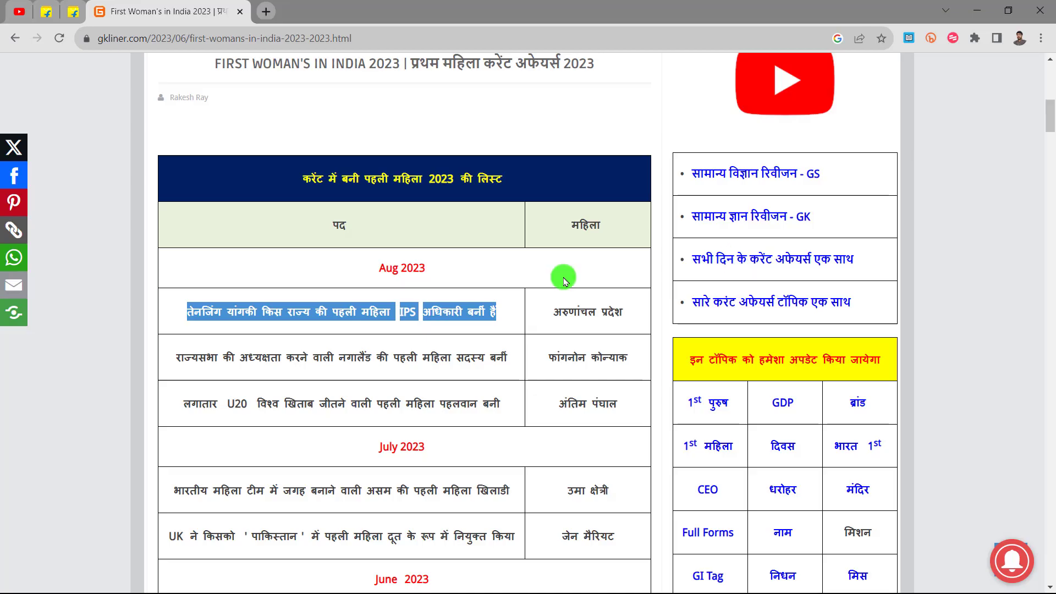
left_click_drag(567, 311, 633, 311)
key("ctrl+c")
key("alt+Tab")
key("ctrl+v")
key("ctrl+z")
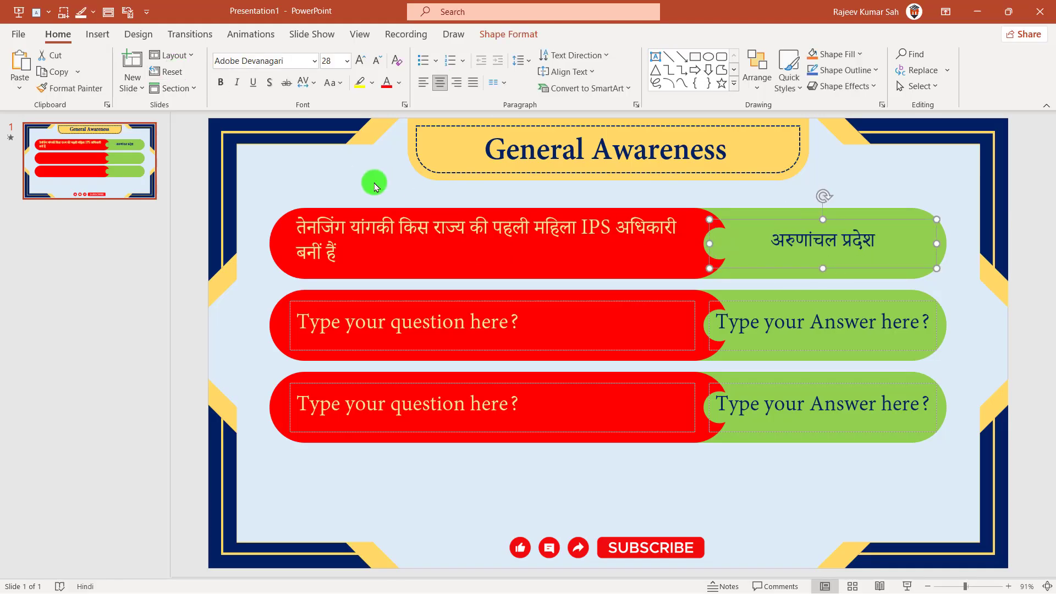
key("alt+Tab")
key("alt+Tab")
left_click(445, 320)
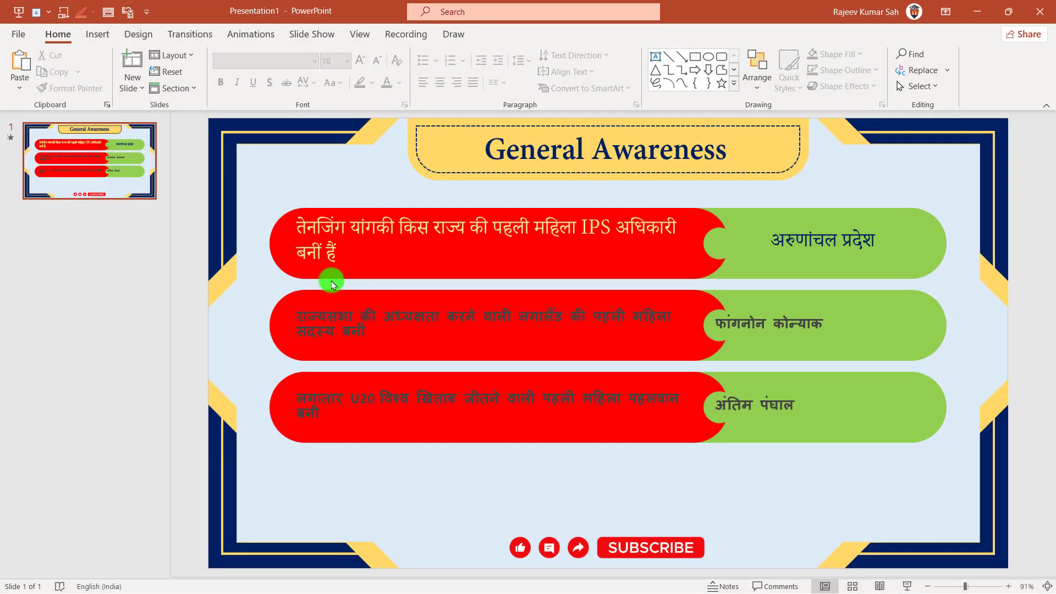
Reset the slide, centre text in all six boxes, and add a new Title Slide layout slide
left_click(174, 73)
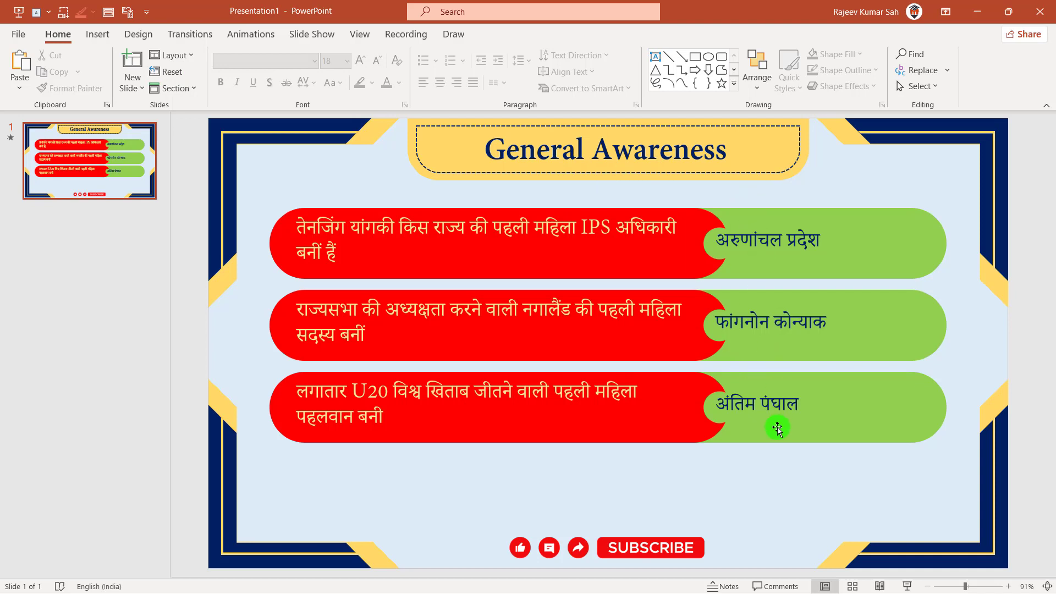
left_click(182, 178)
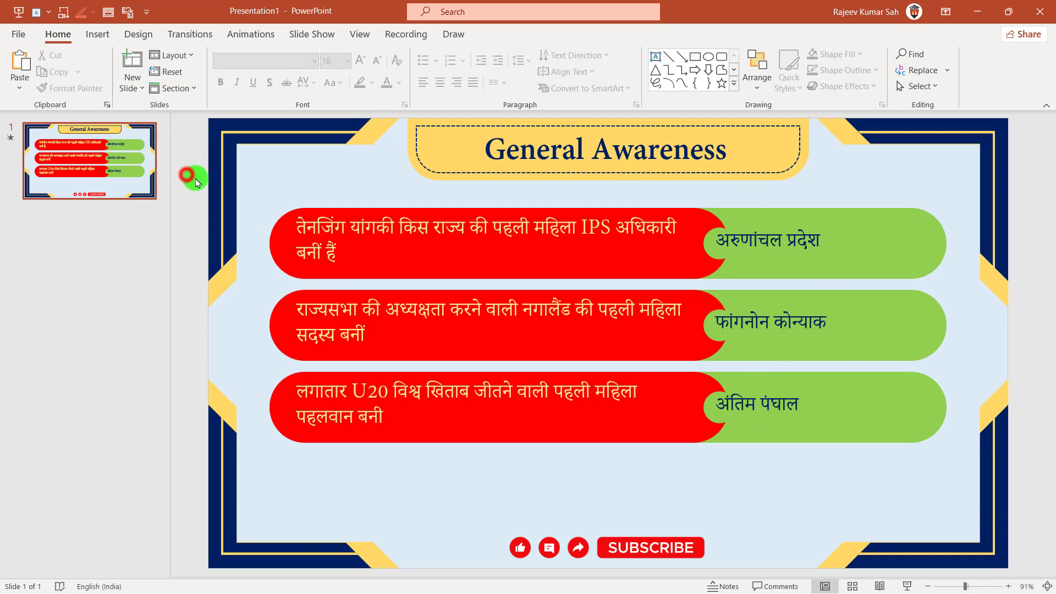
left_click_drag(190, 175, 1048, 476)
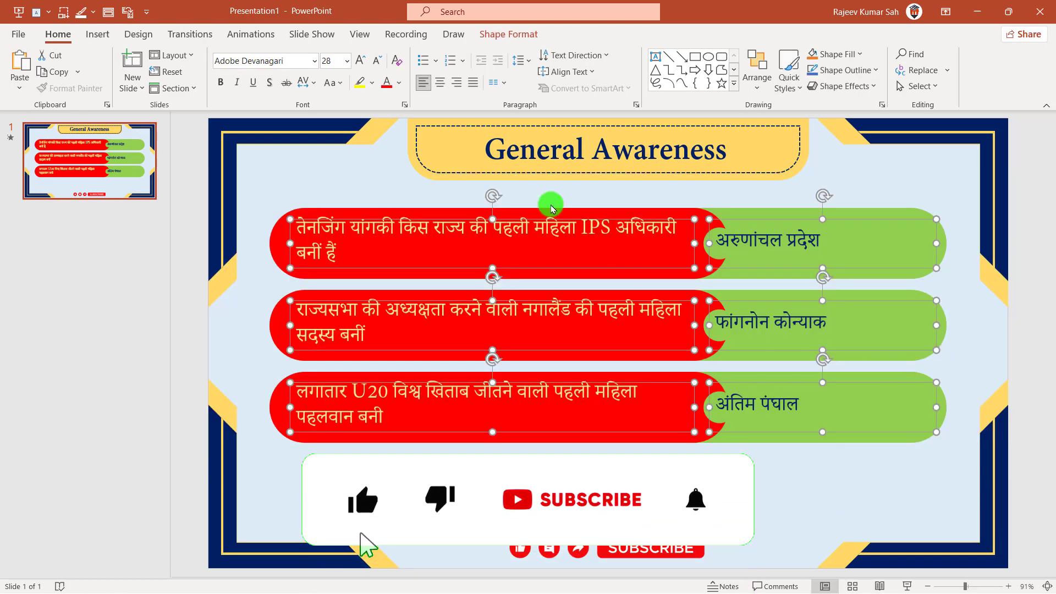
left_click(440, 83)
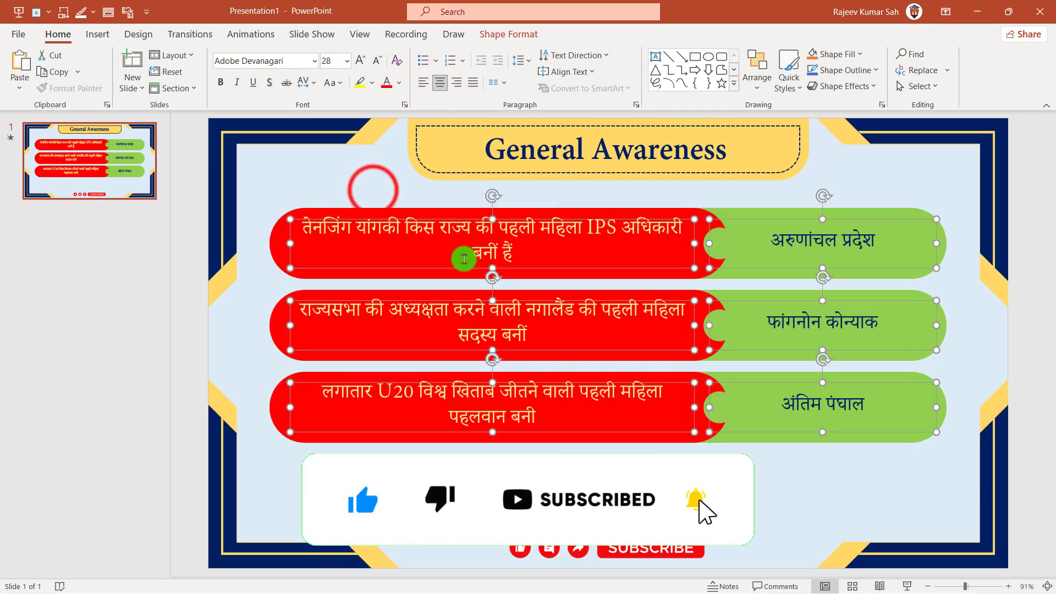
left_click(385, 190)
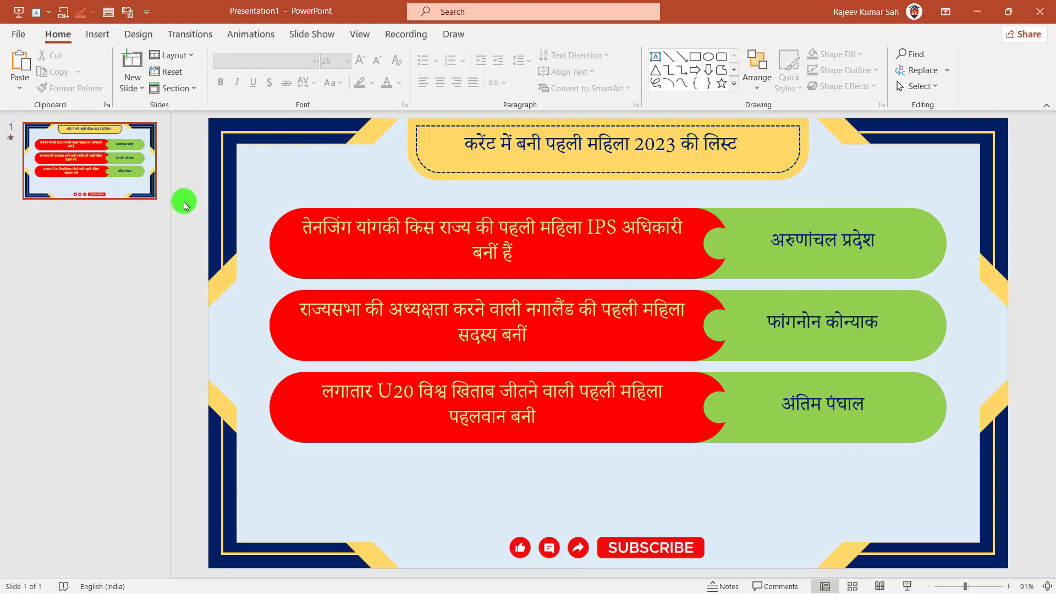
left_click(139, 89)
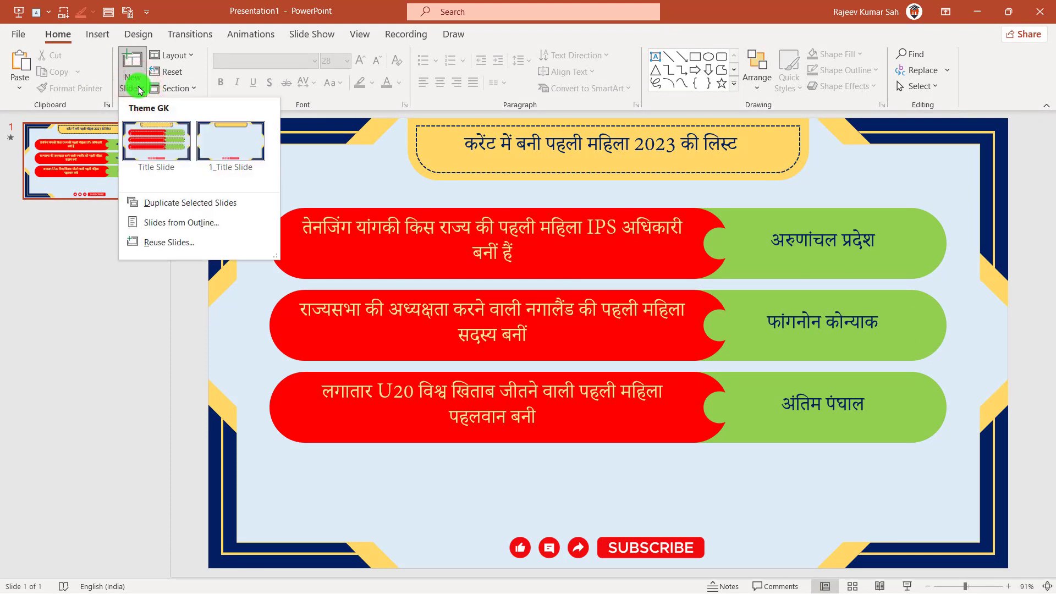
left_click(154, 149)
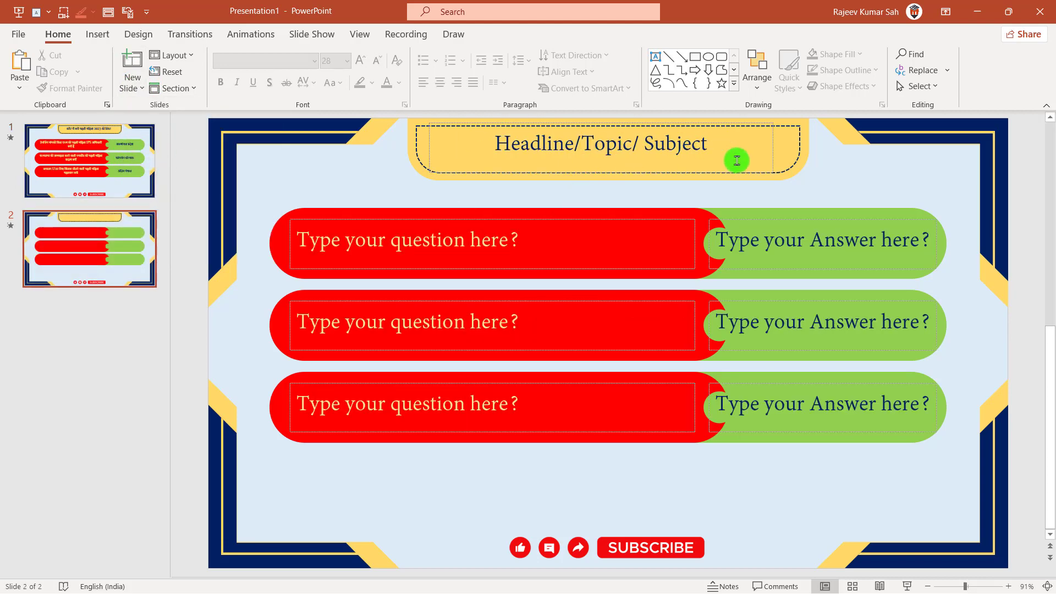
Paste the Hindi list title into slide 2's heading and reset it to the theme font
left_click(608, 158)
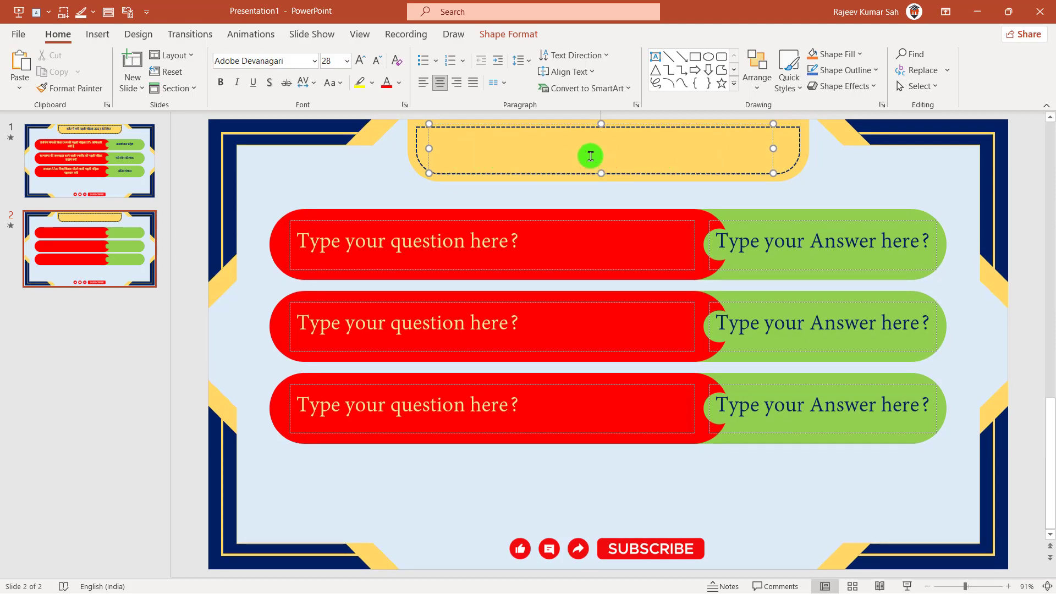
key("ctrl+v")
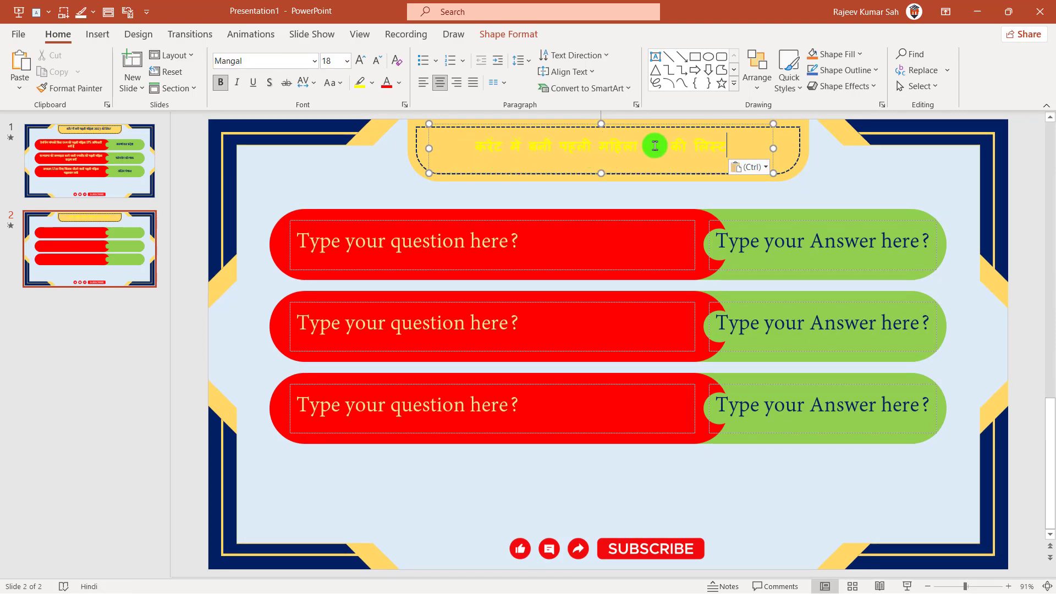
left_click(171, 72)
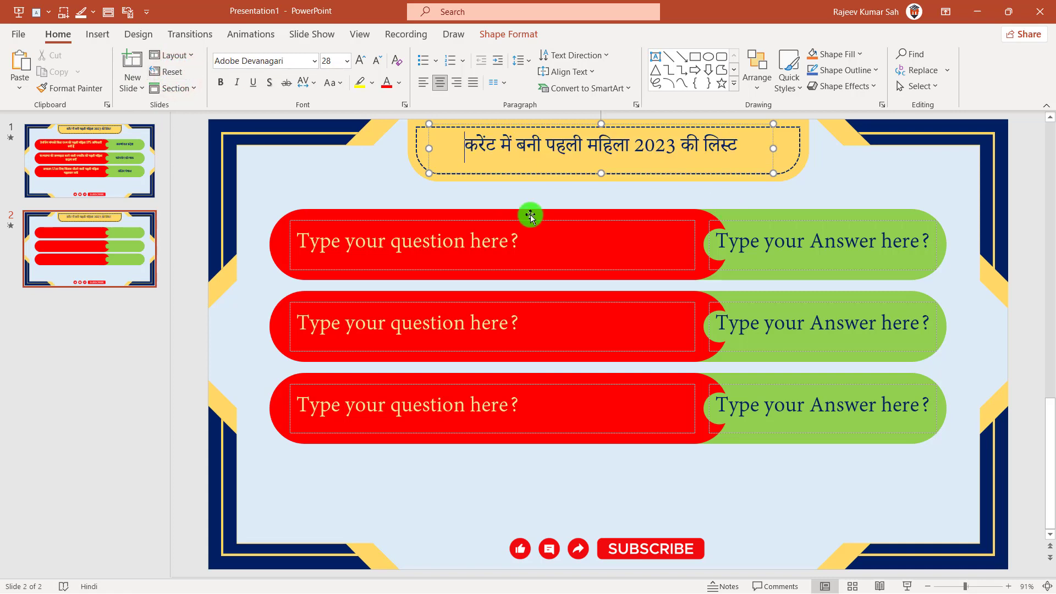
left_click(259, 171)
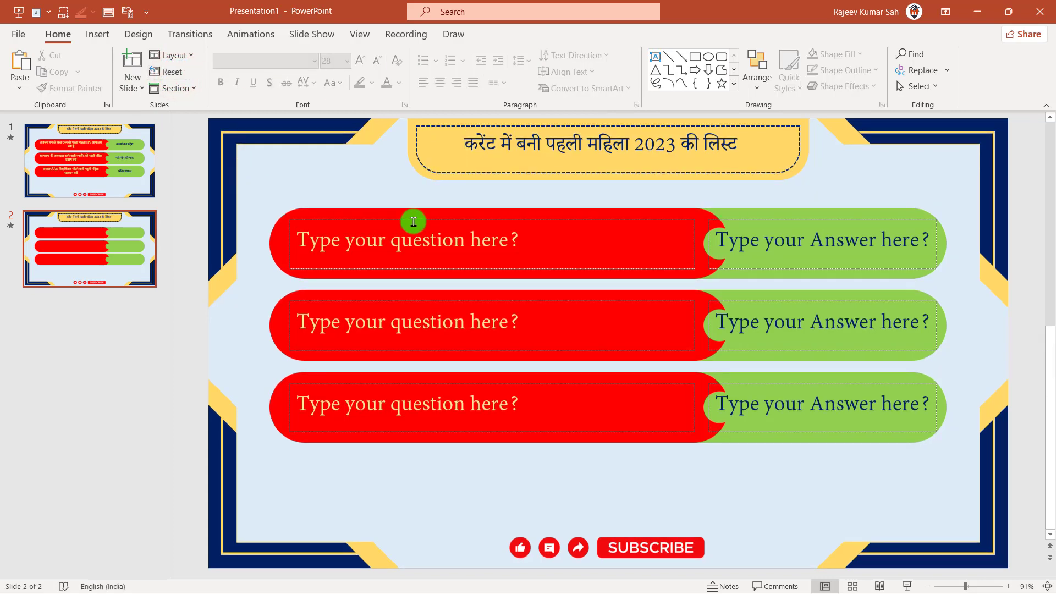
Copy the Assam first-woman player question from the web page into the first red box
key("alt+Tab")
scroll(473, 243, "down", 3)
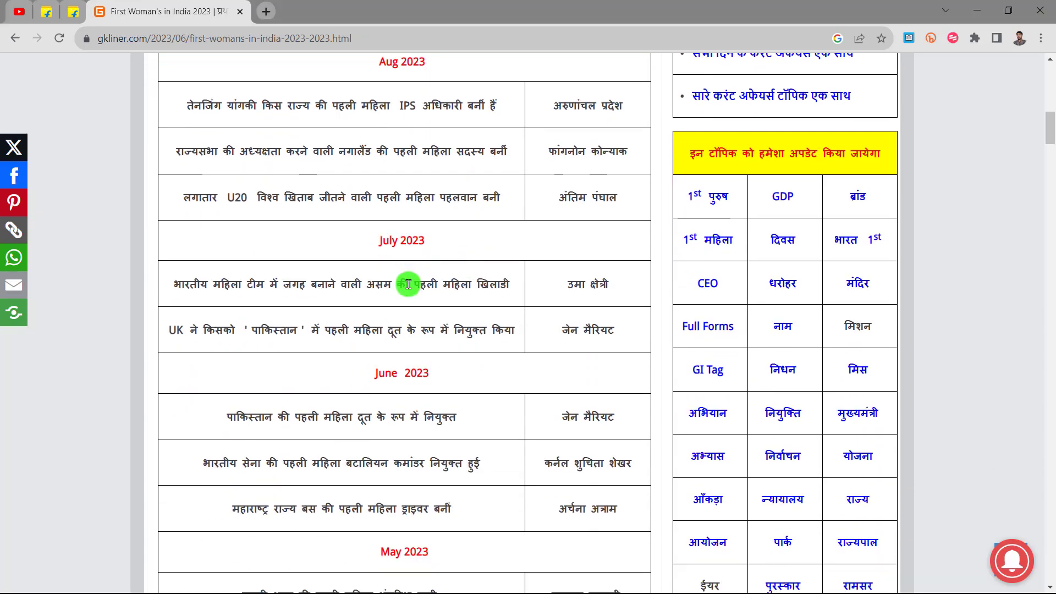
left_click(176, 287)
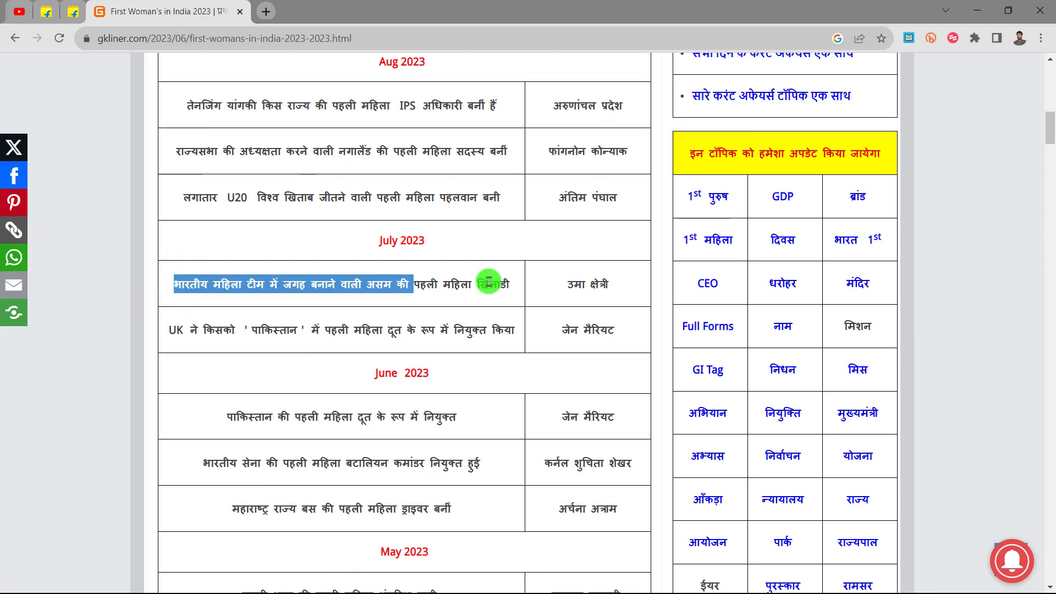
left_click_drag(175, 284, 519, 286)
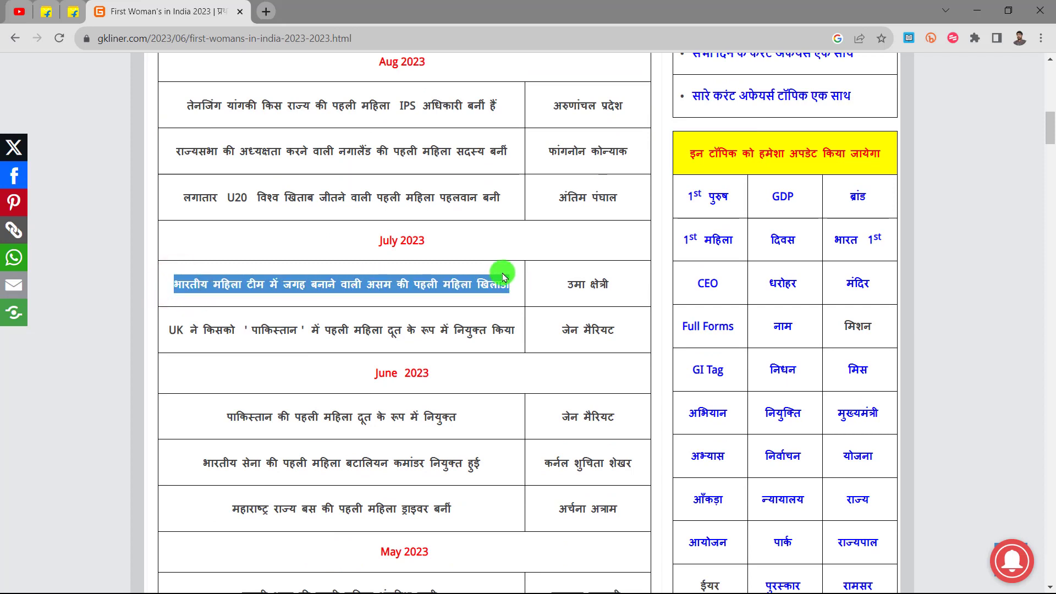
key("alt+Tab")
left_click(416, 239)
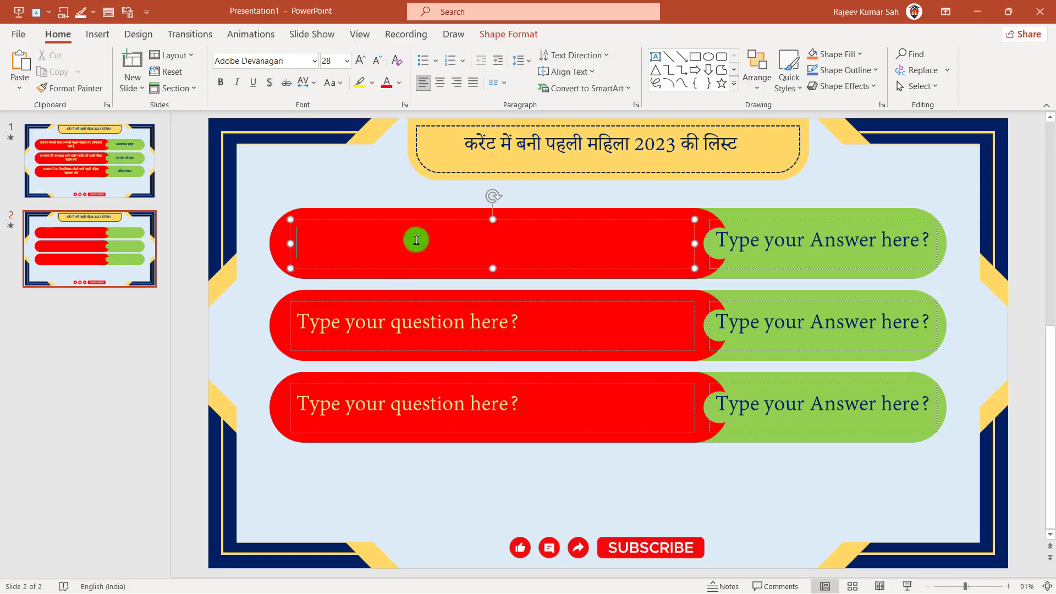
key("ctrl+v")
Copy the matching answer from the web page into the first green box
left_click(786, 242)
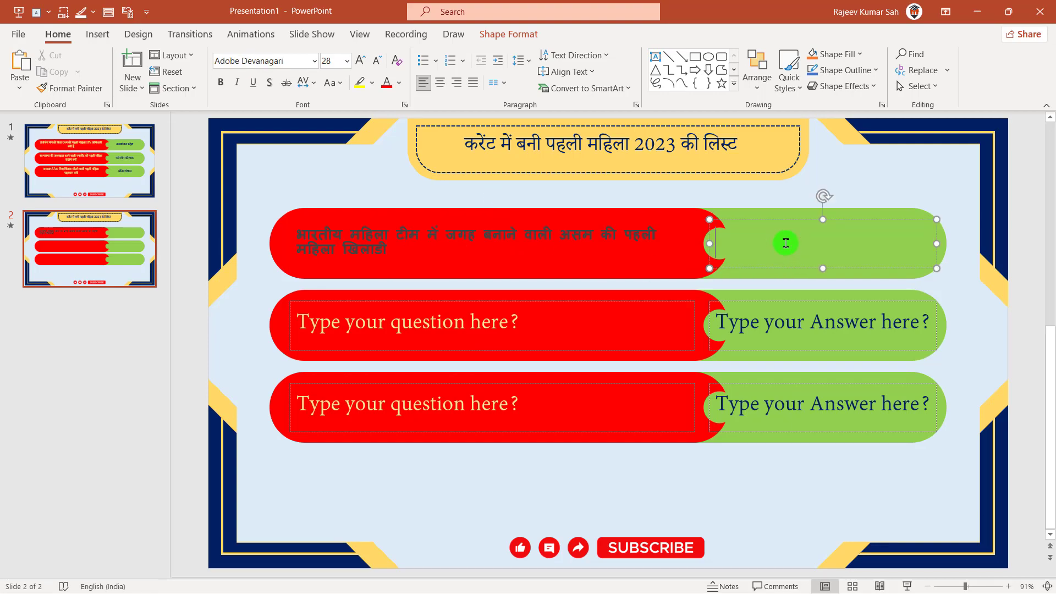
key("alt+Tab")
left_click_drag(560, 283, 629, 295)
key("ctrl+c")
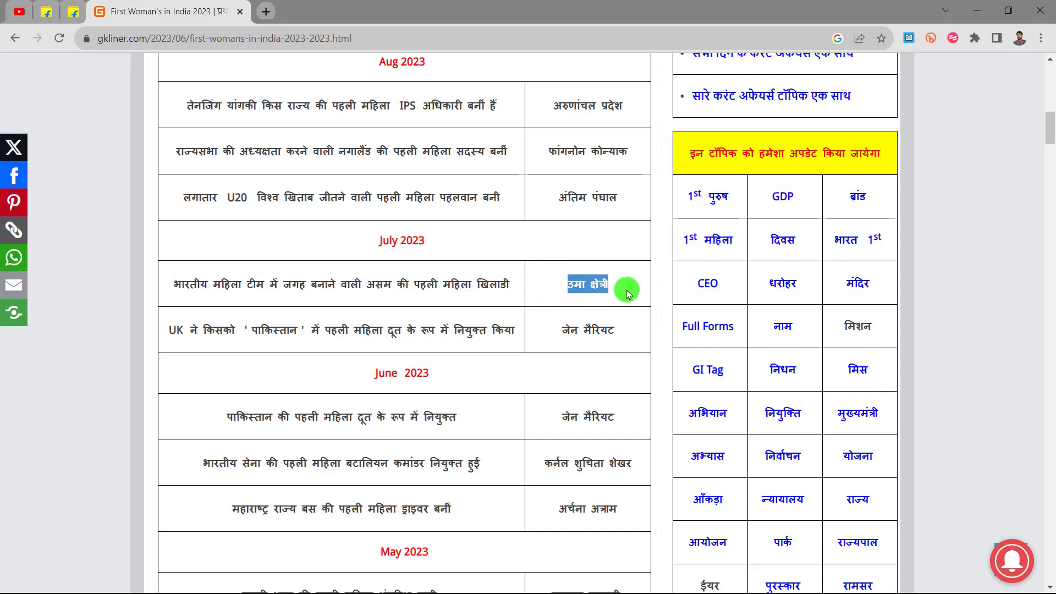
key("alt+Tab")
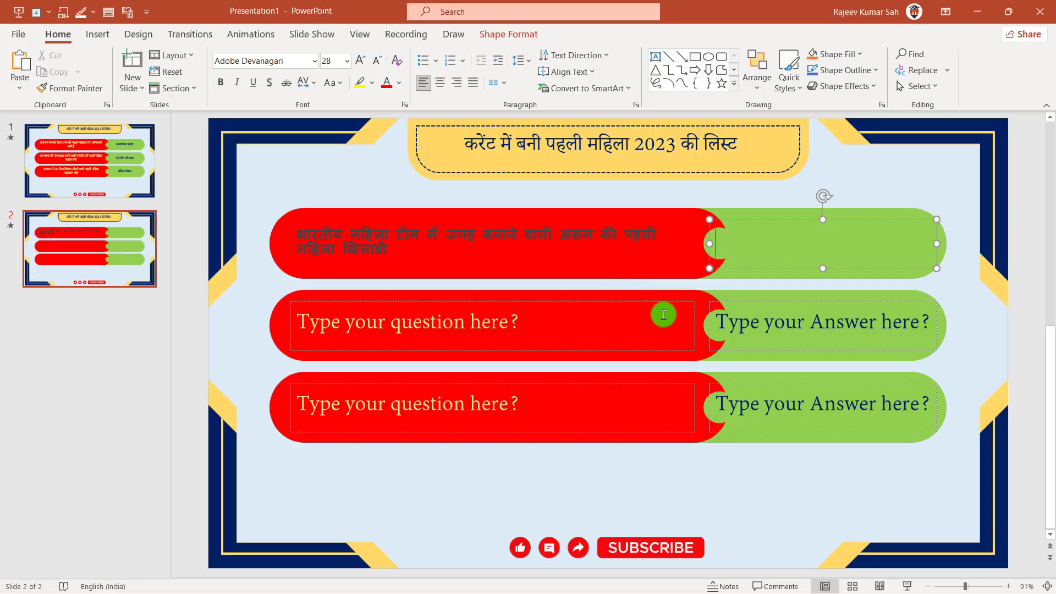
key("ctrl+v")
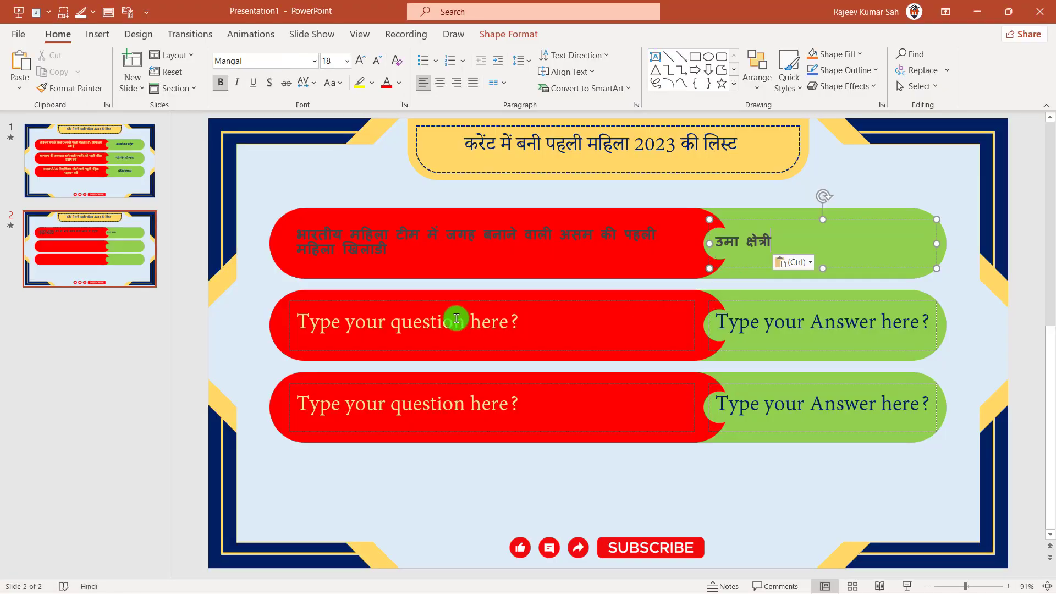
left_click(451, 323)
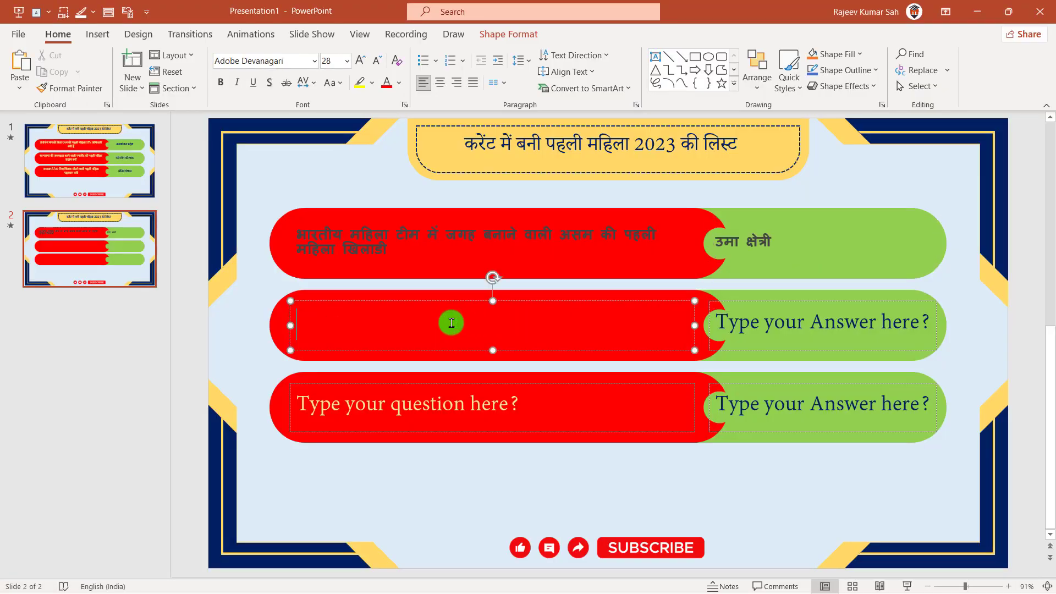
key("alt+Tab")
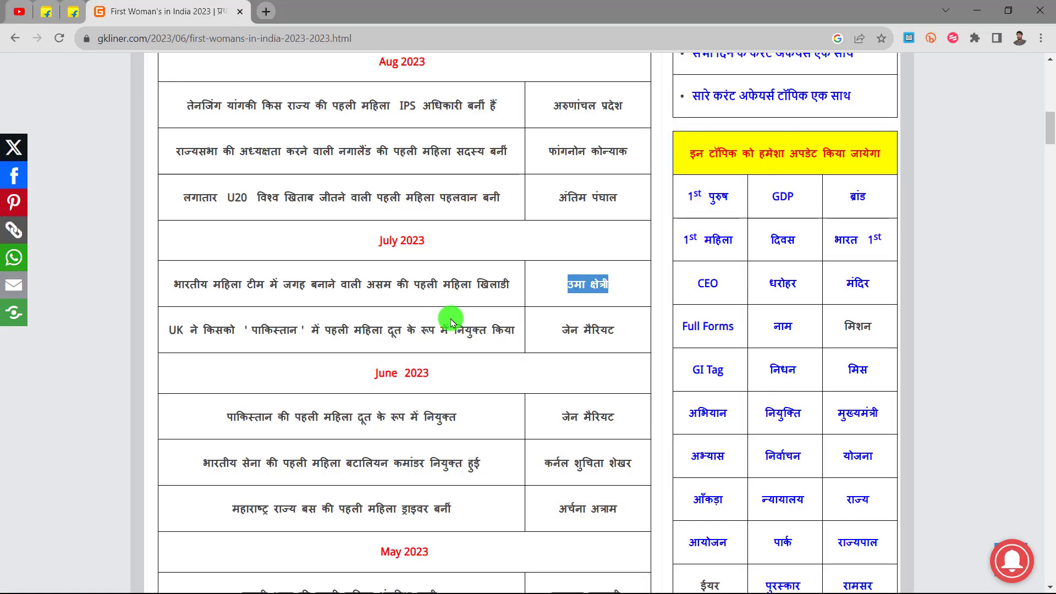
key("alt+Tab")
key("alt+Tab")
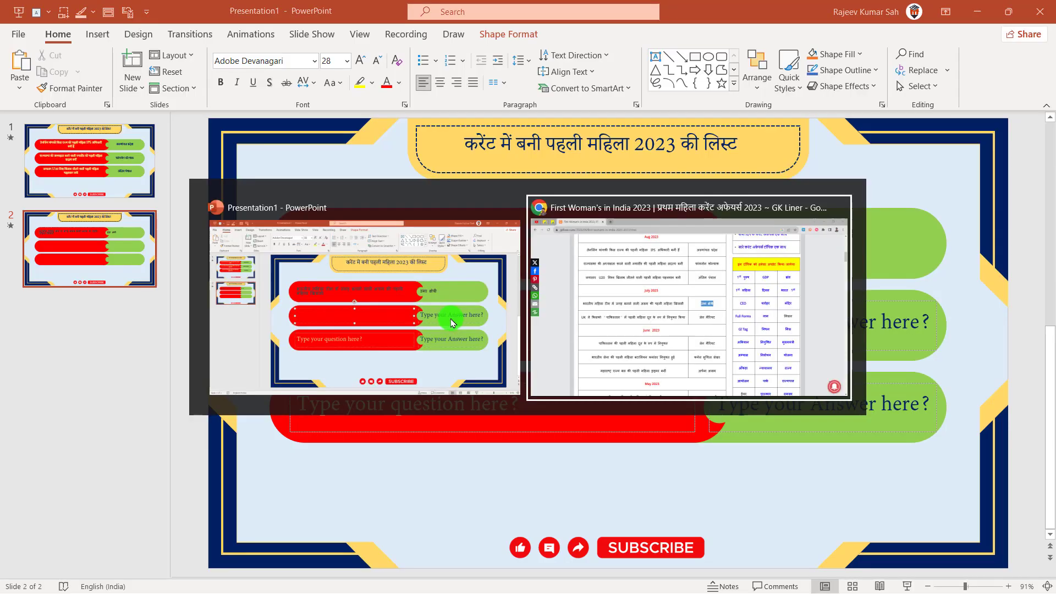
Fill the second row with the UK envoy question and its answer जेन मैरियट
left_click(169, 330)
left_click_drag(169, 331, 522, 331)
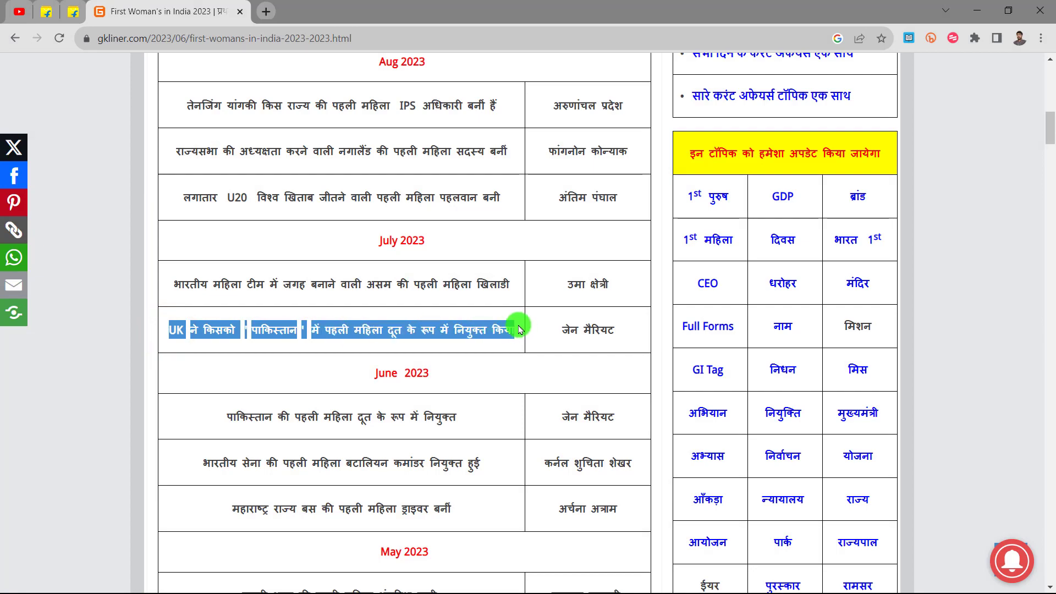
key("alt+Tab")
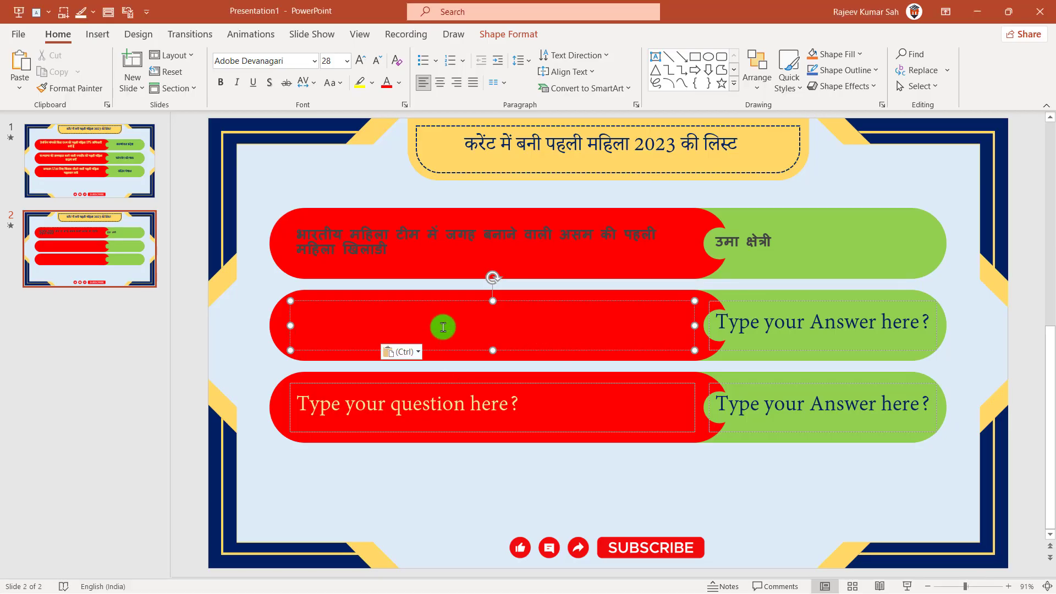
left_click(794, 328)
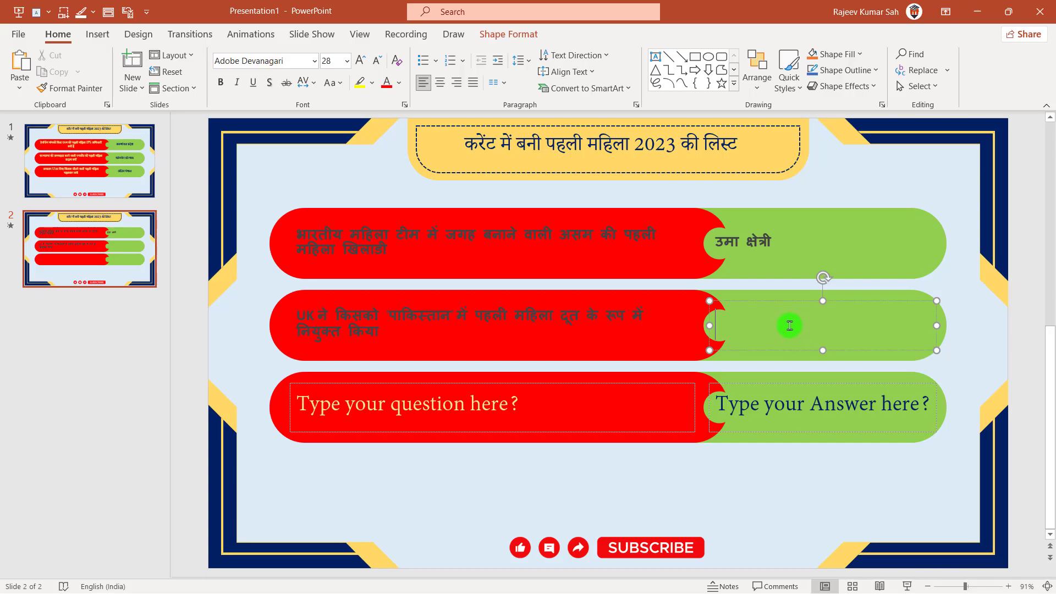
key("alt+Tab")
left_click_drag(553, 328, 639, 336)
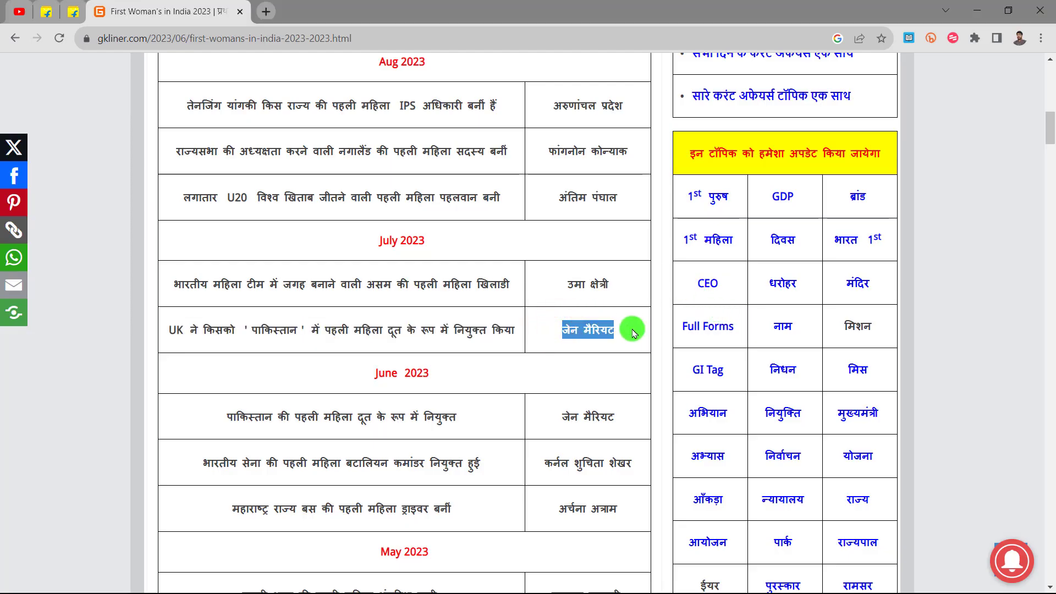
key("alt+Tab")
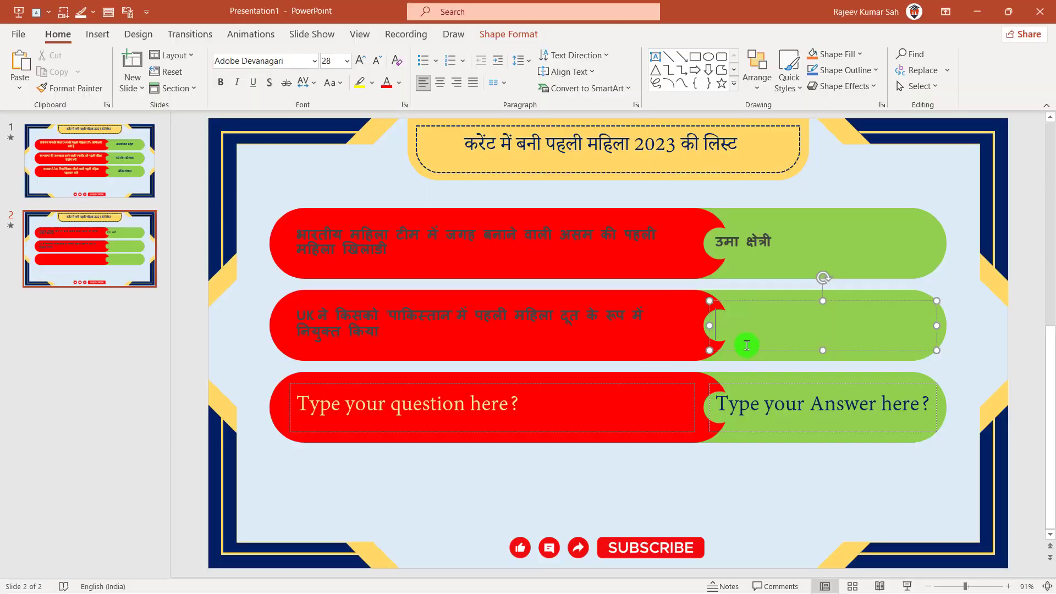
type("जेन मैरियट")
Fill the third row with the June Pakistan envoy question and its answer जेन मैरियट
left_click(510, 394)
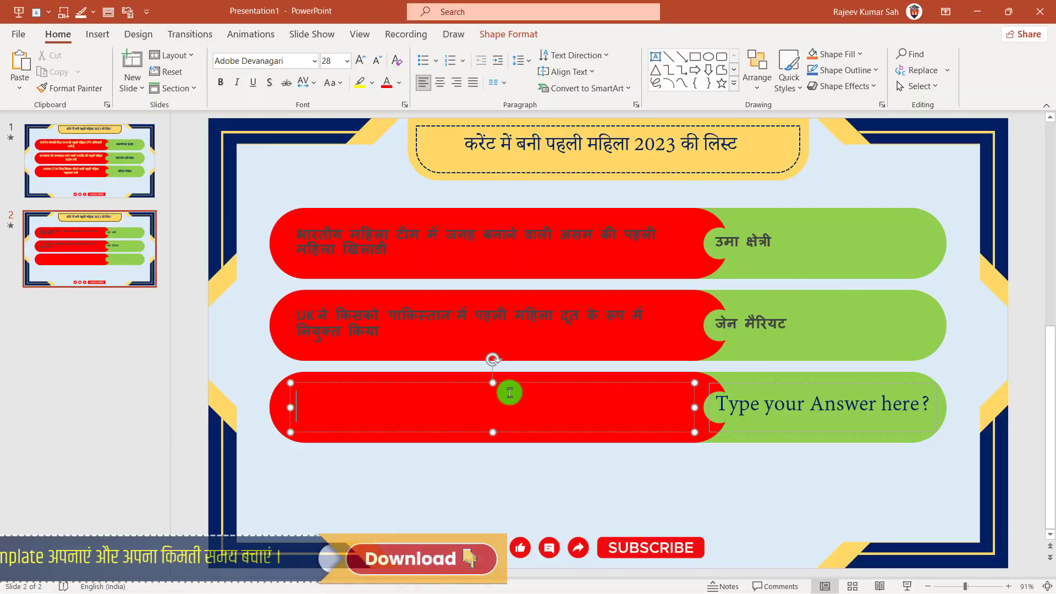
key("alt+Tab")
left_click_drag(205, 416, 473, 417)
key("ctrl+c")
key("alt+Tab")
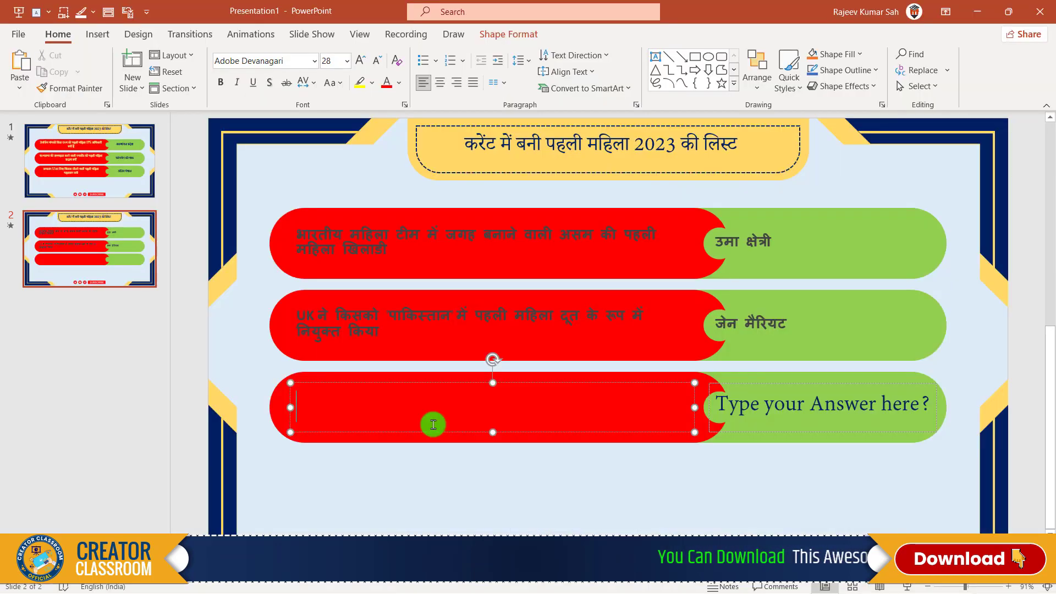
key("ctrl+v")
left_click(765, 407)
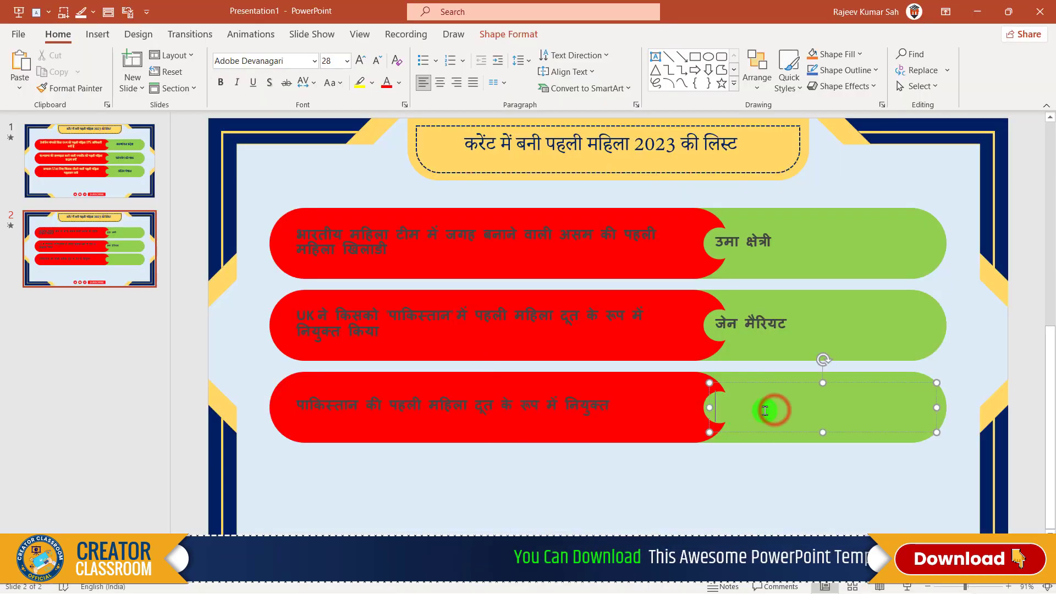
key("alt+Tab")
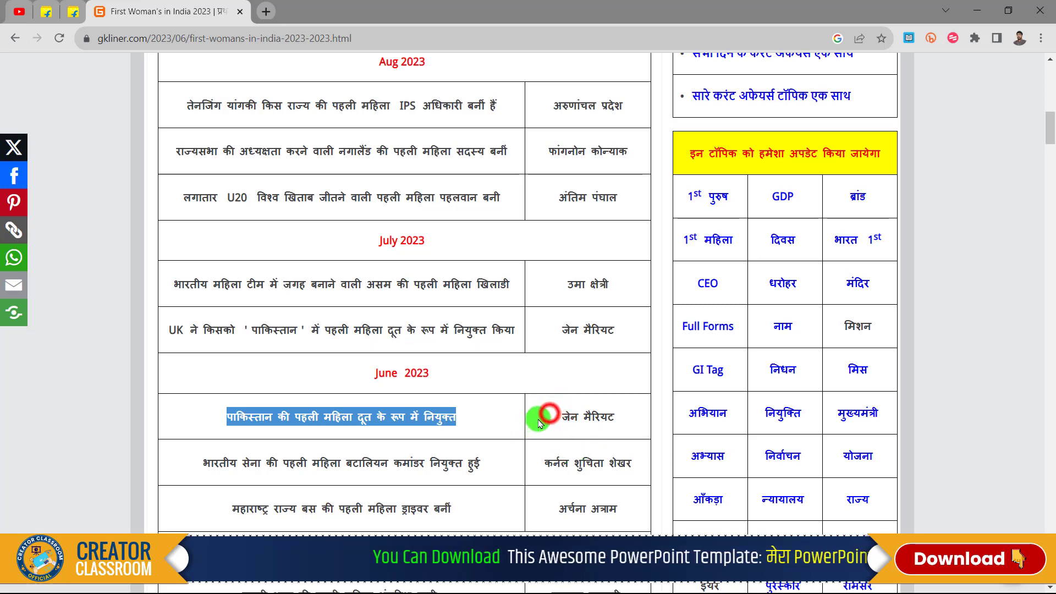
left_click_drag(549, 417, 631, 412)
key("ctrl+c")
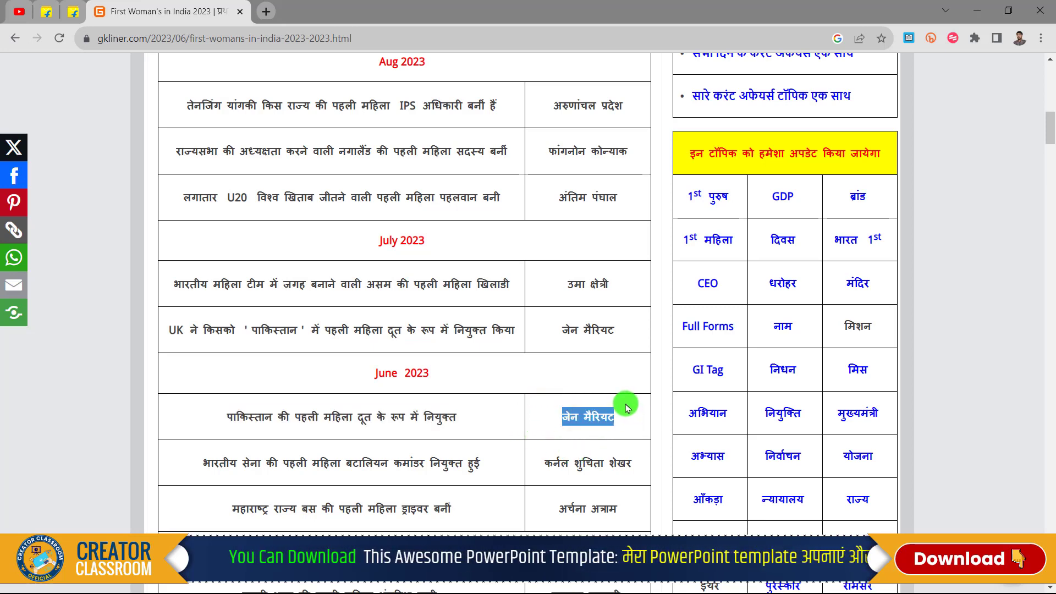
key("alt+Tab")
key("ctrl+v")
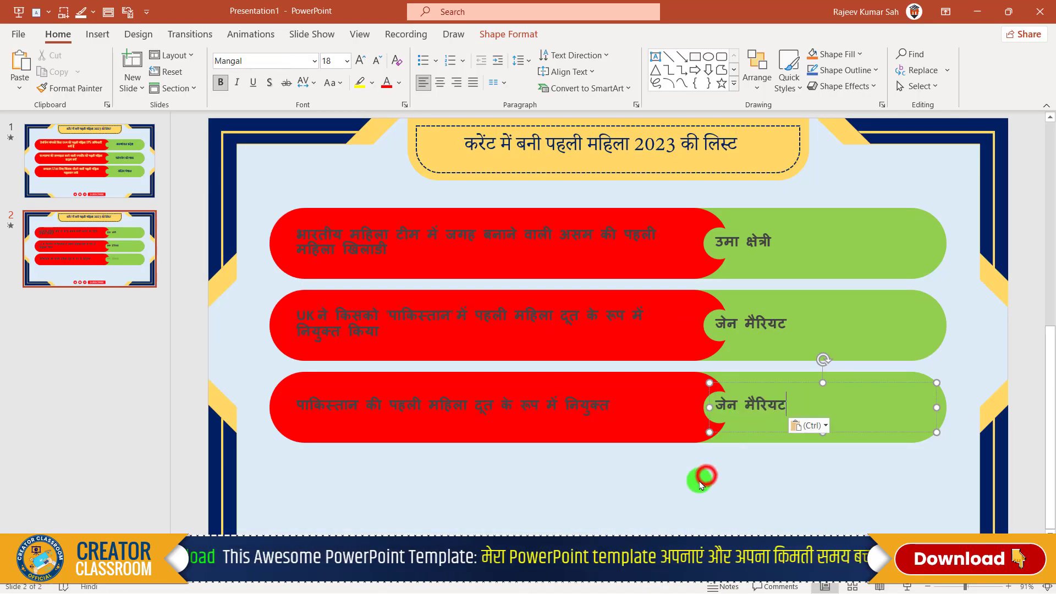
left_click(703, 477)
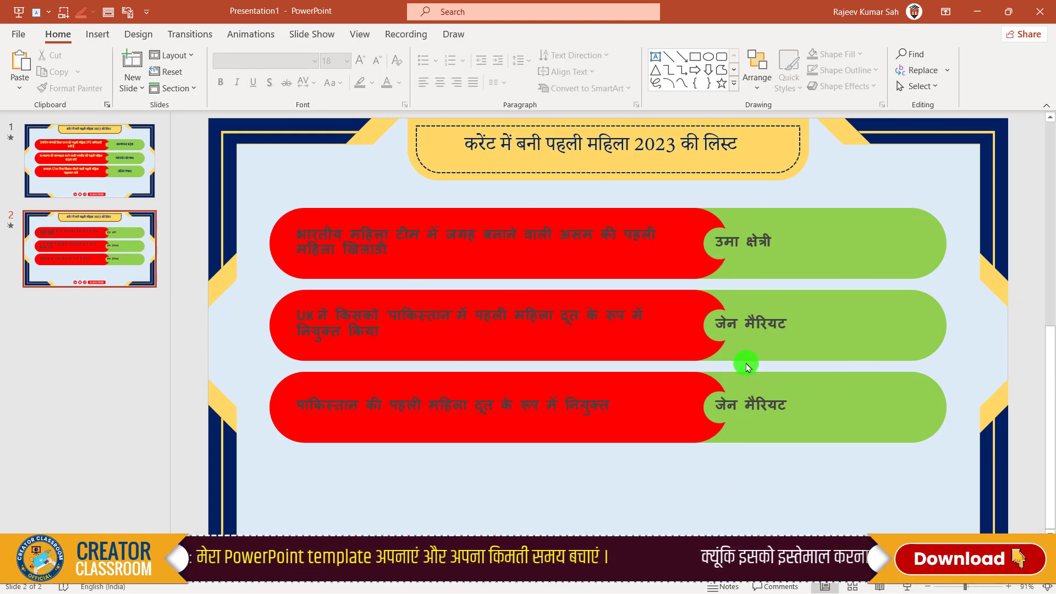
Reset slide 2 and centre the text in all its question and answer boxes
left_click(172, 74)
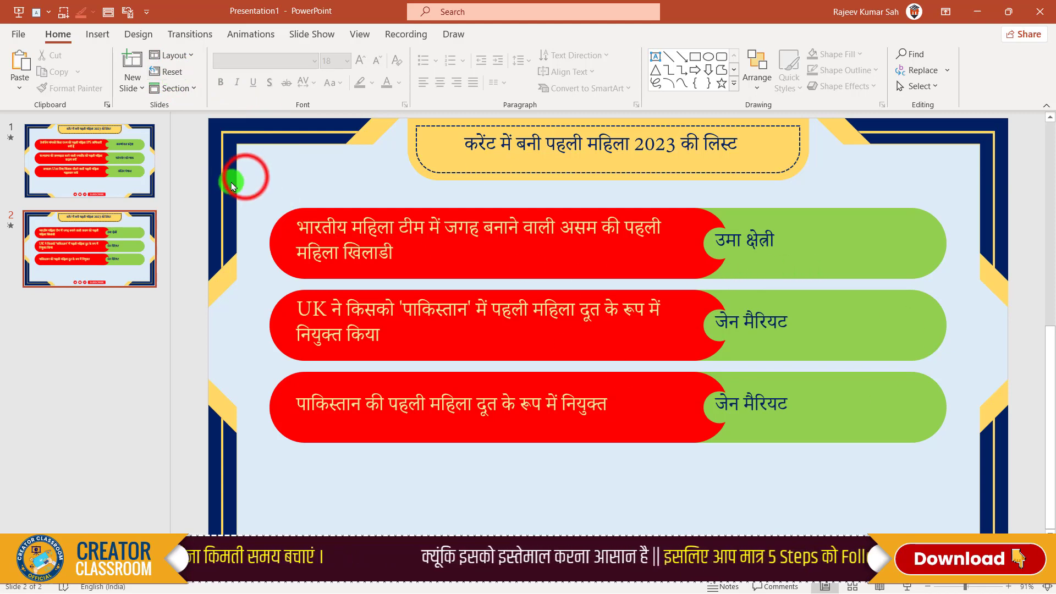
left_click_drag(244, 175, 1051, 515)
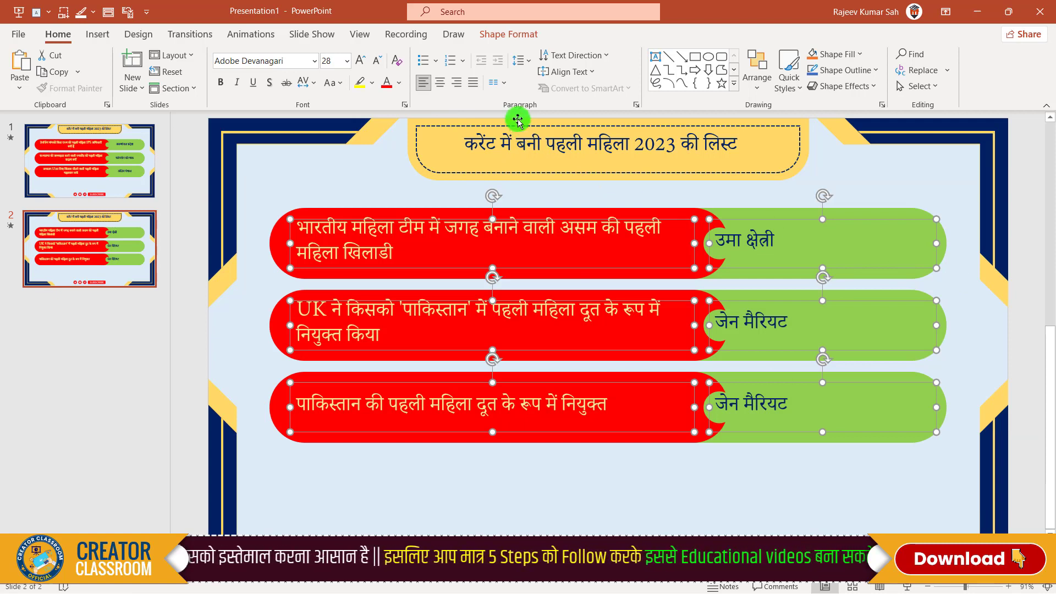
left_click(445, 84)
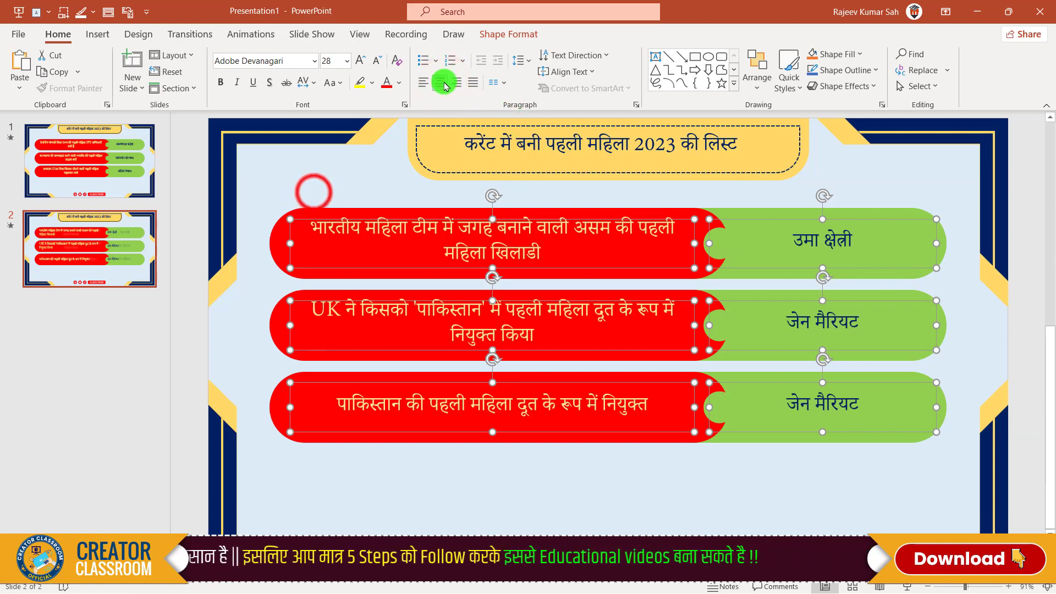
left_click(314, 190)
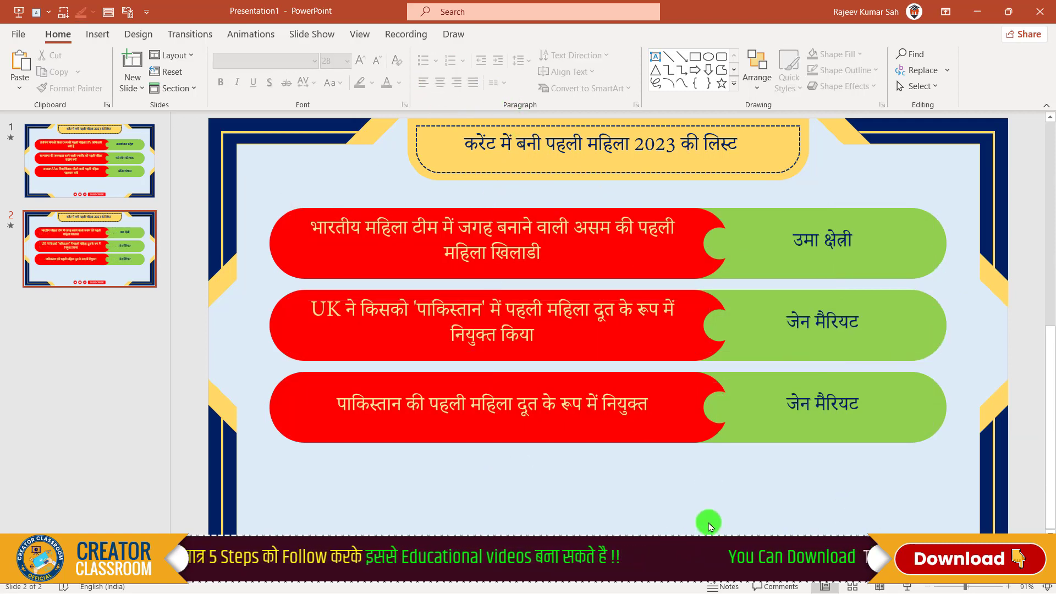
Return to slide 2 and add a new question-answer slide as slide 3
left_click_drag(71, 147, 102, 269)
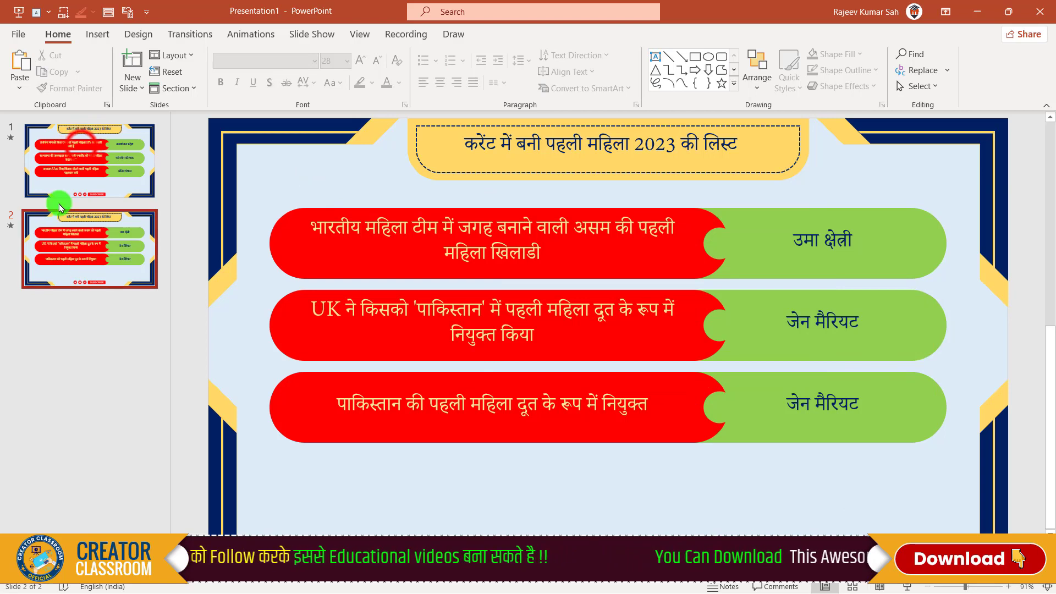
left_click(102, 270)
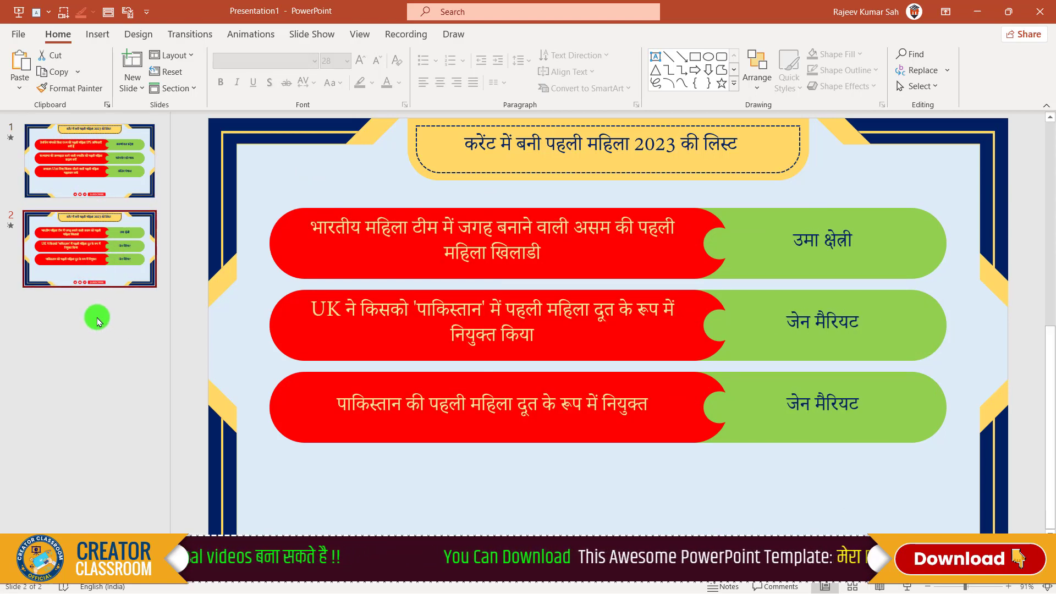
left_click(132, 88)
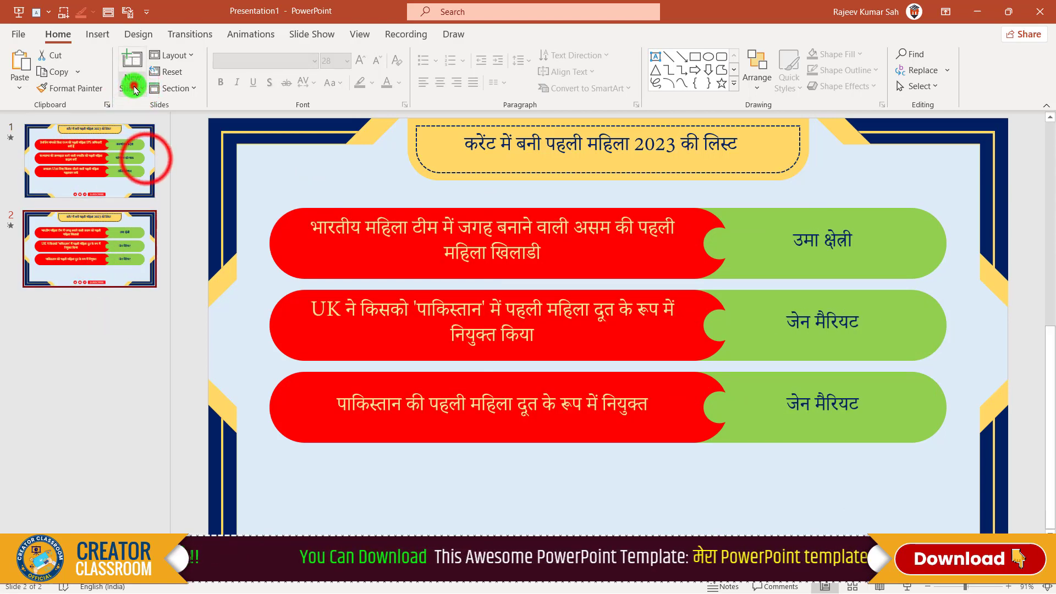
left_click(148, 162)
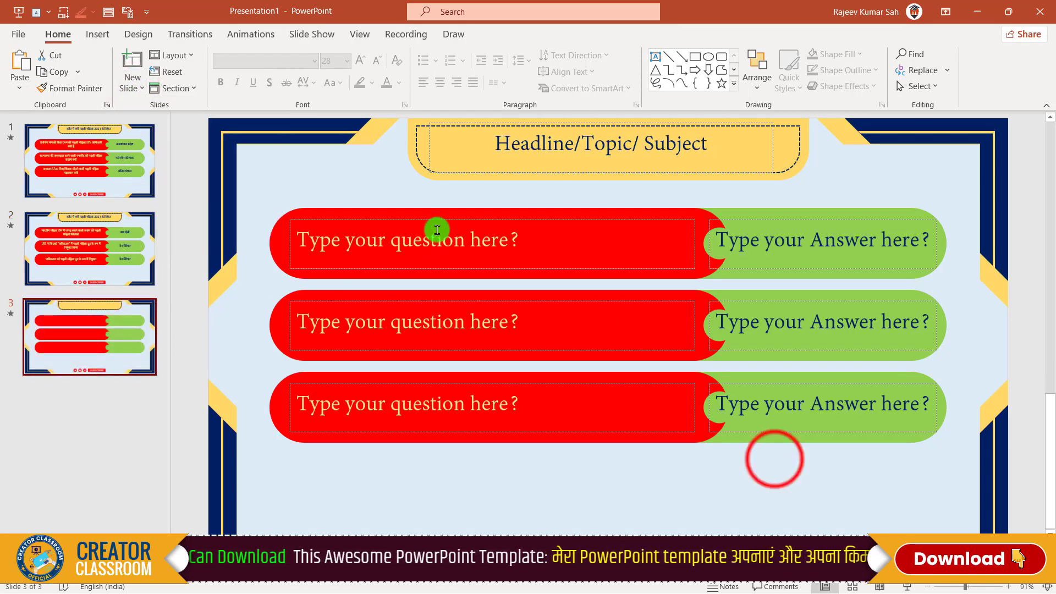
Remove the blank third slide and go to the Slide Show options
left_click(776, 464)
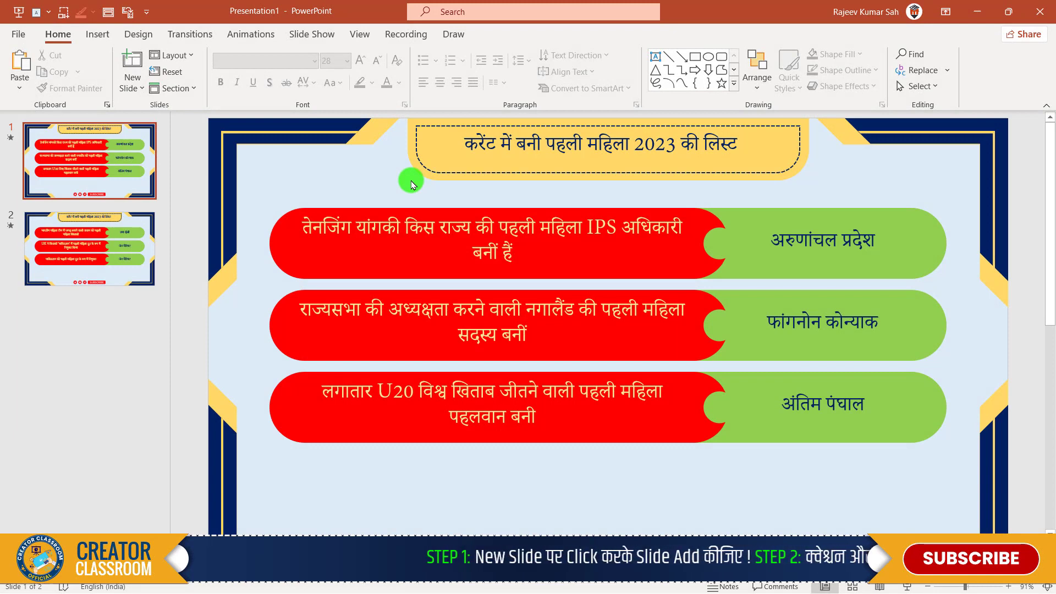
left_click(312, 35)
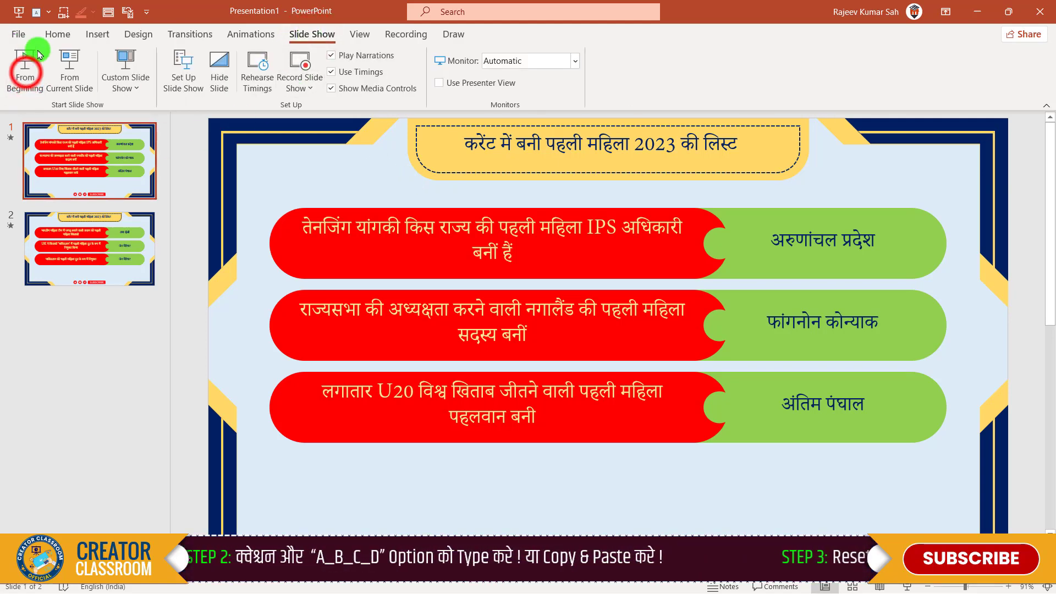
Start the slideshow, reveal the first answer, then draw ink ticks and an X and erase them
left_click(24, 70)
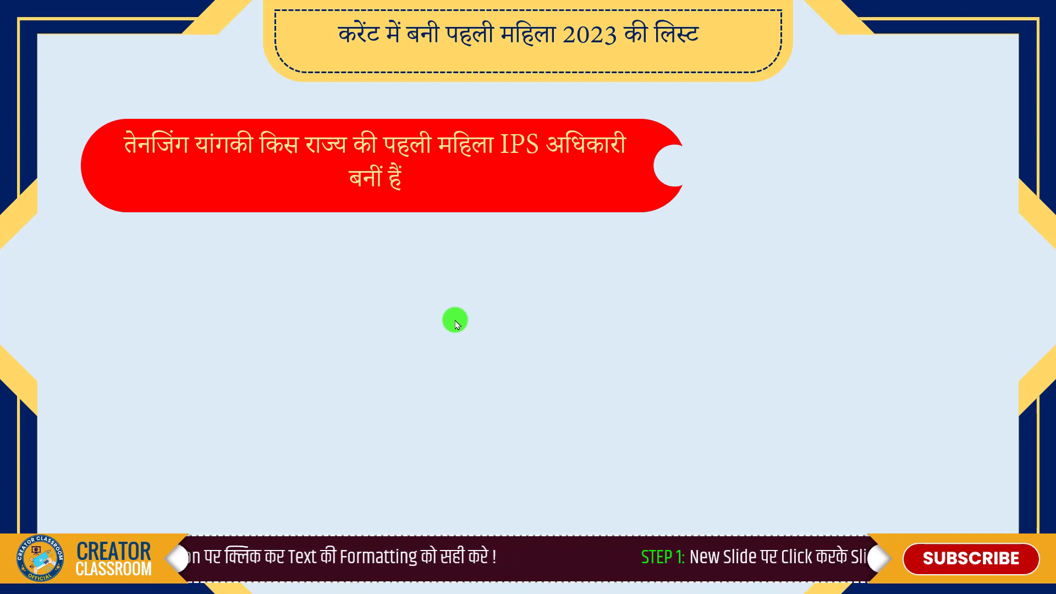
left_click(455, 324)
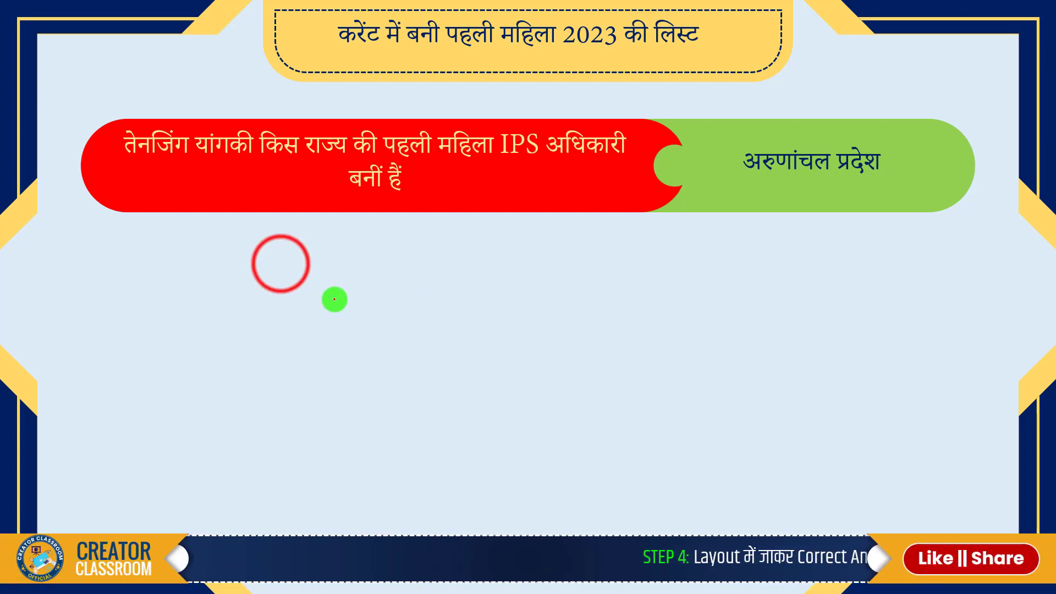
left_click(281, 266)
mouse_move(280, 264)
left_mouse_down()
mouse_move(310, 264)
mouse_move(325, 284)
mouse_move(333, 247)
left_mouse_up()
left_click_drag(413, 267, 494, 254)
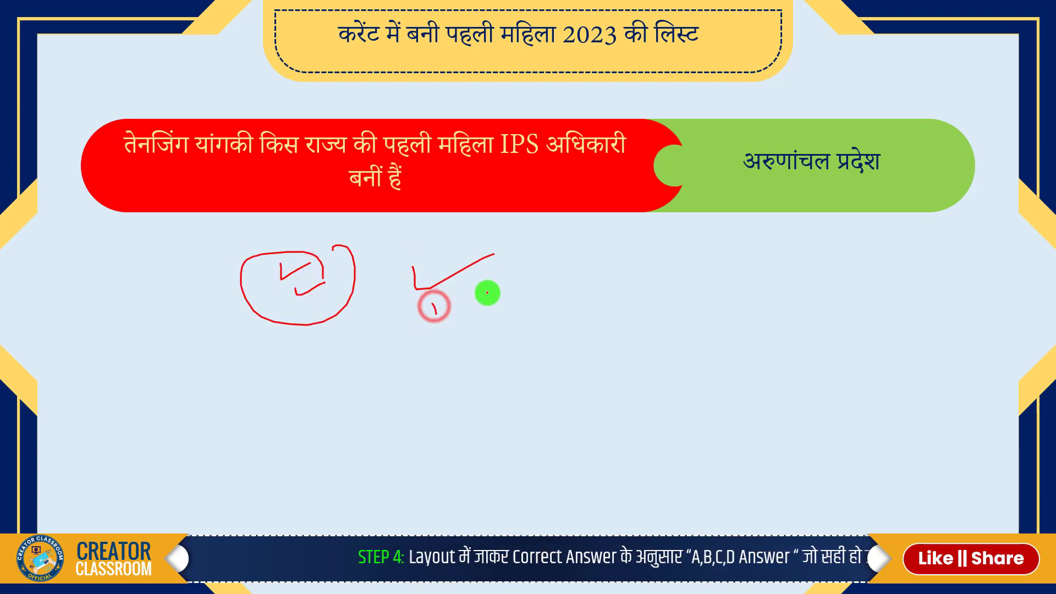
left_click_drag(432, 303, 498, 289)
left_click_drag(590, 257, 552, 297)
left_click_drag(552, 268, 633, 317)
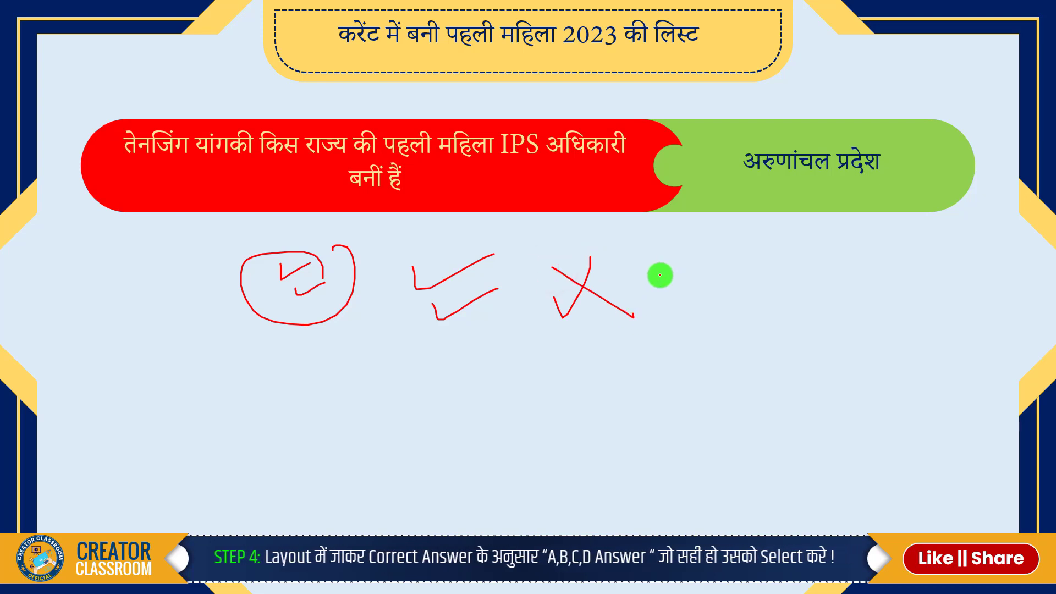
left_click_drag(667, 263, 727, 257)
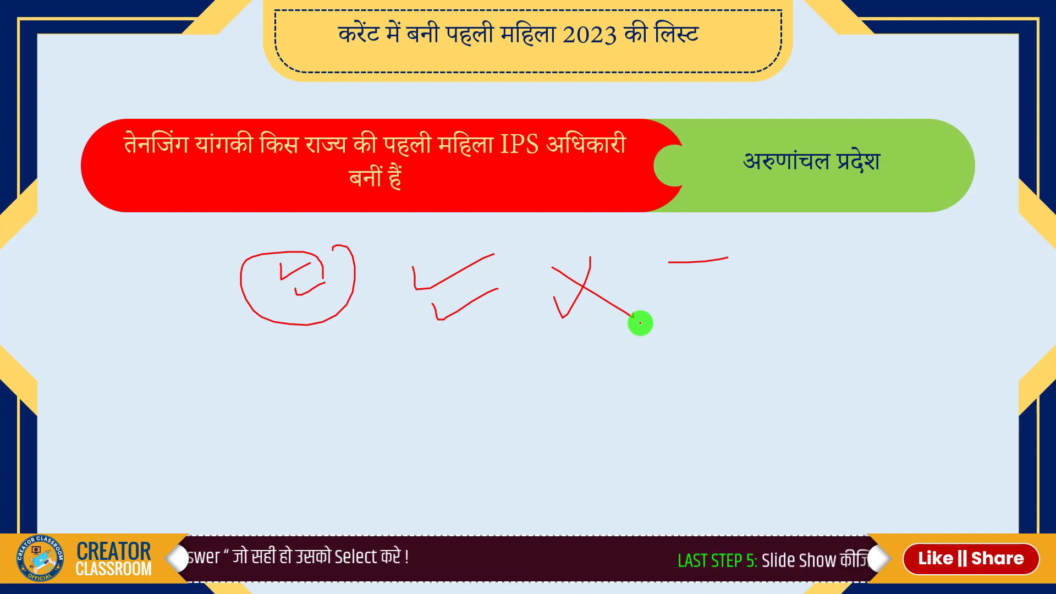
key("e")
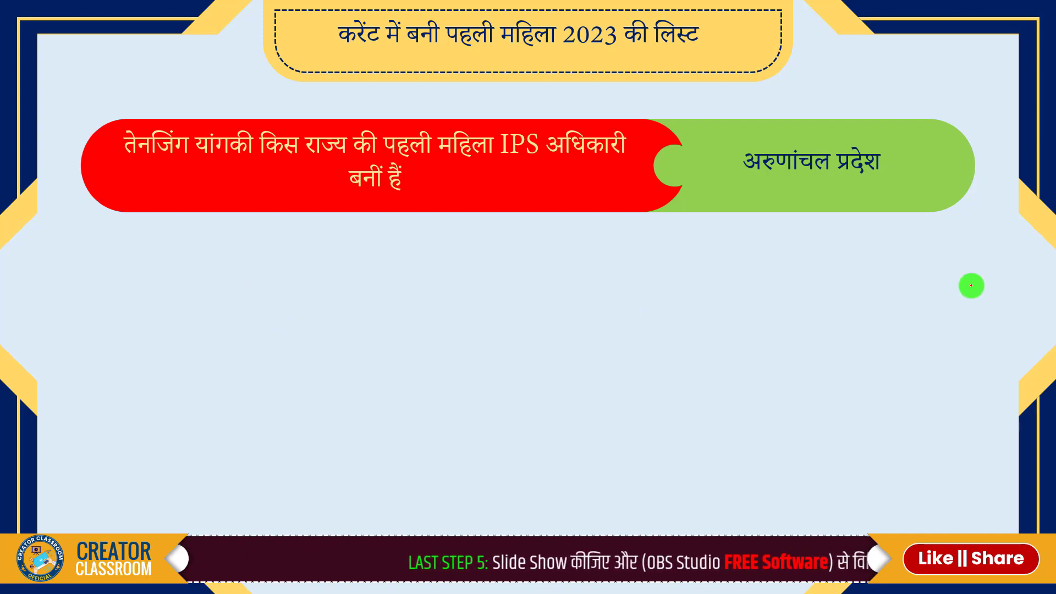
Reveal the second and third questions with their answers, then advance to slide 2
key("Right")
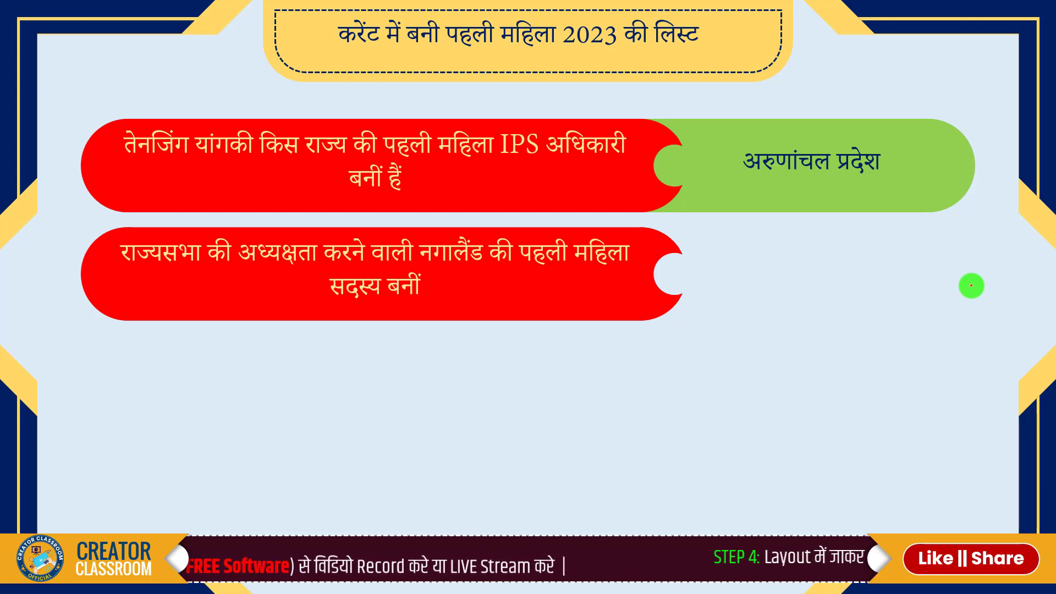
key("Right")
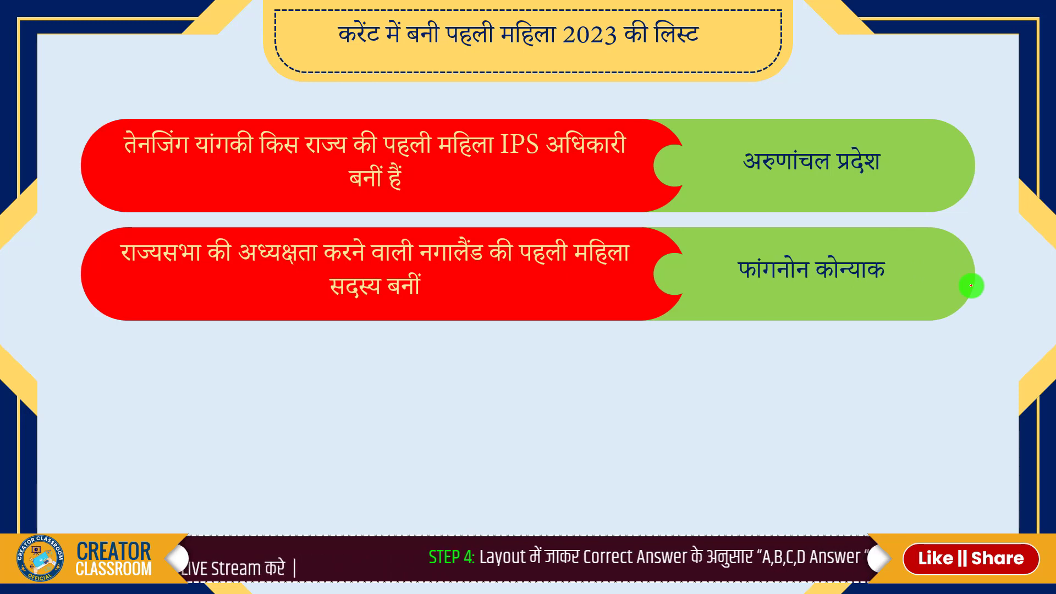
key("Right")
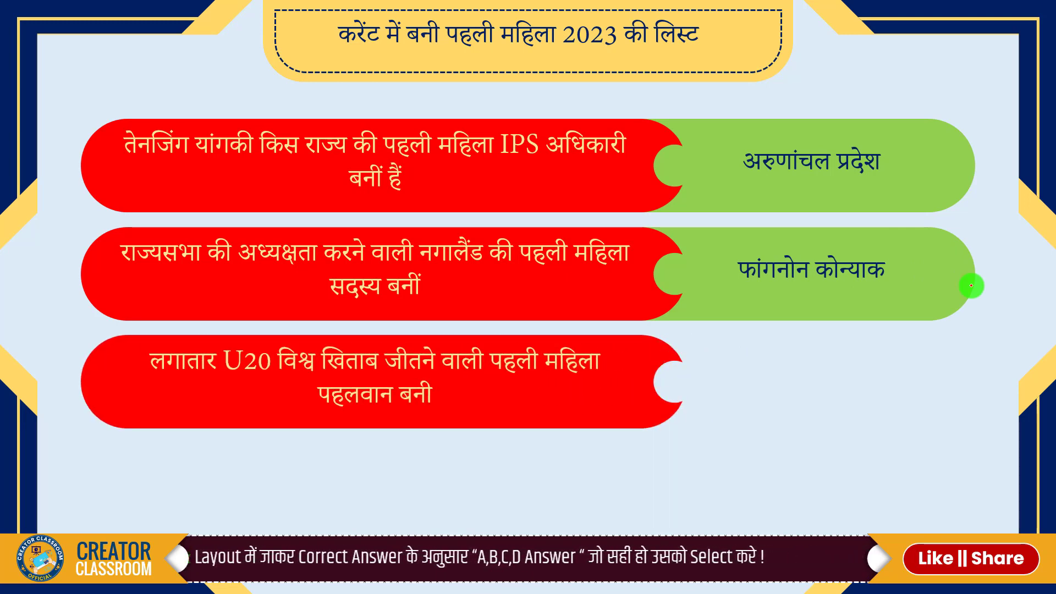
key("Right")
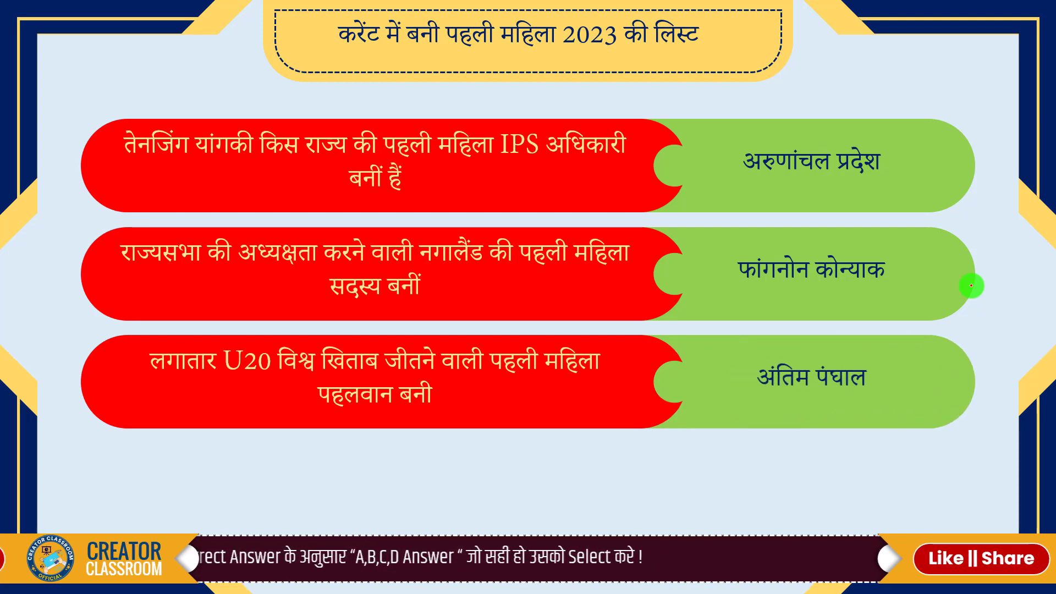
key("Right")
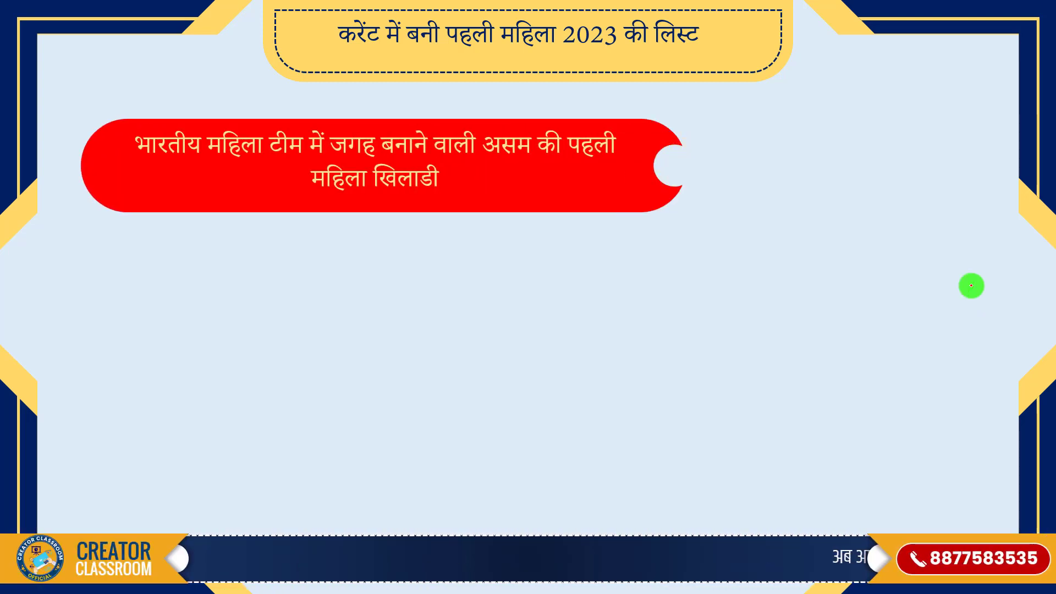
Reveal slide 2's three envoy question bars and their answers, then end the slideshow
key("Right")
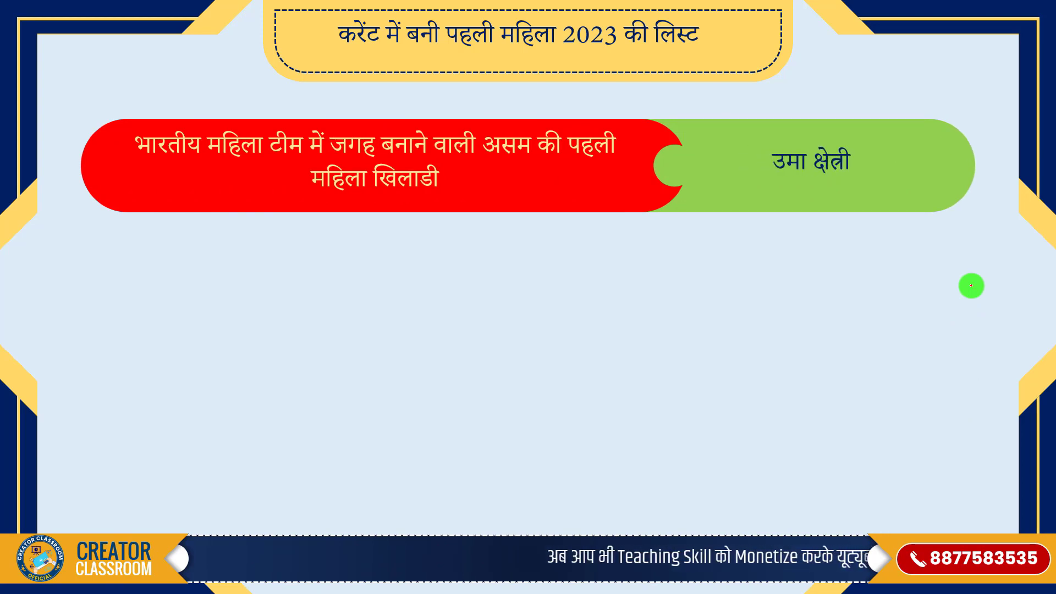
key("Right")
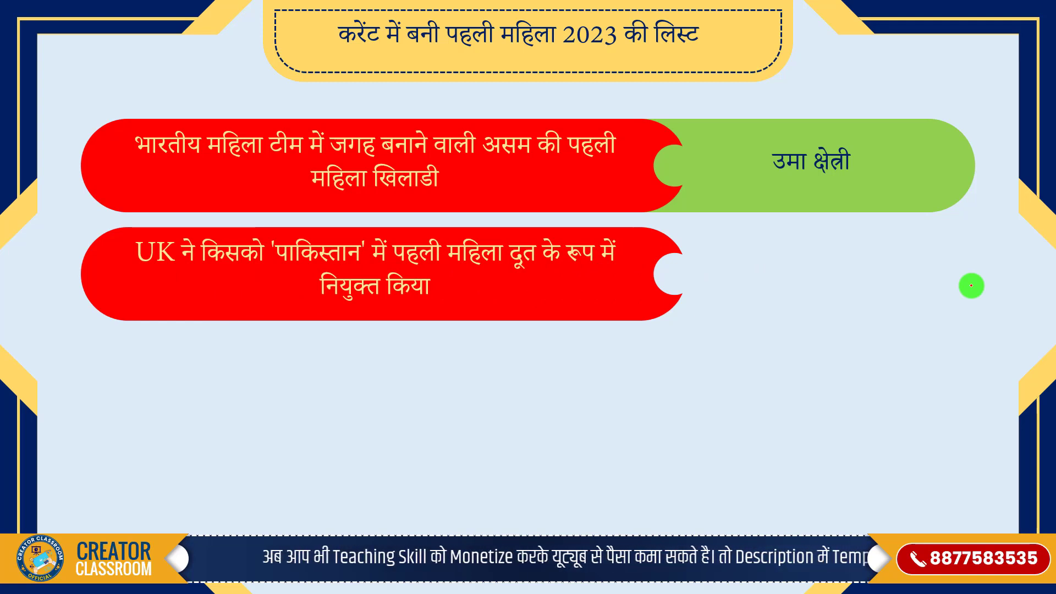
key("Right")
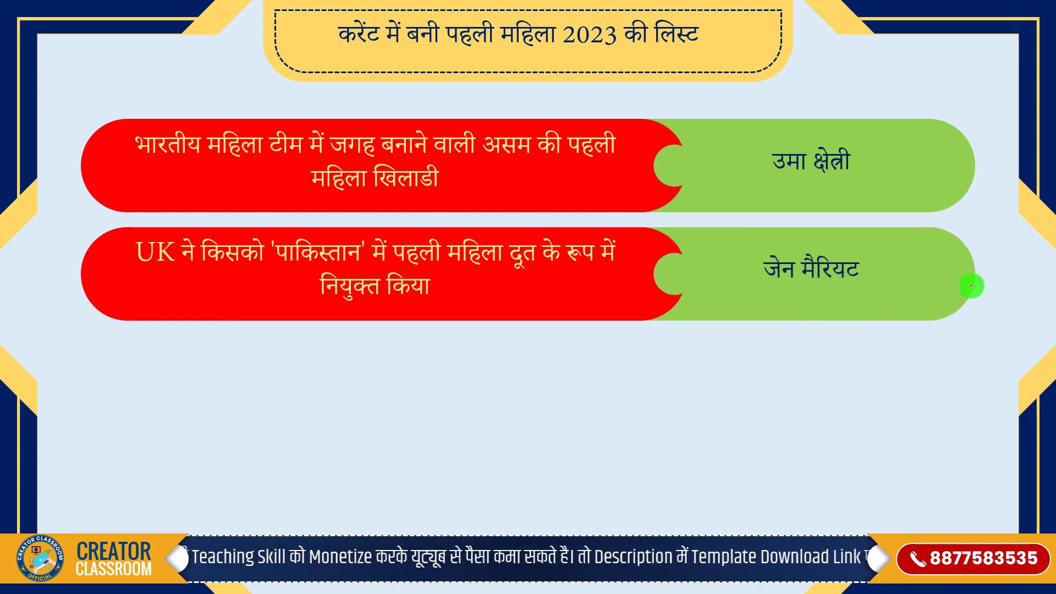
key("Right")
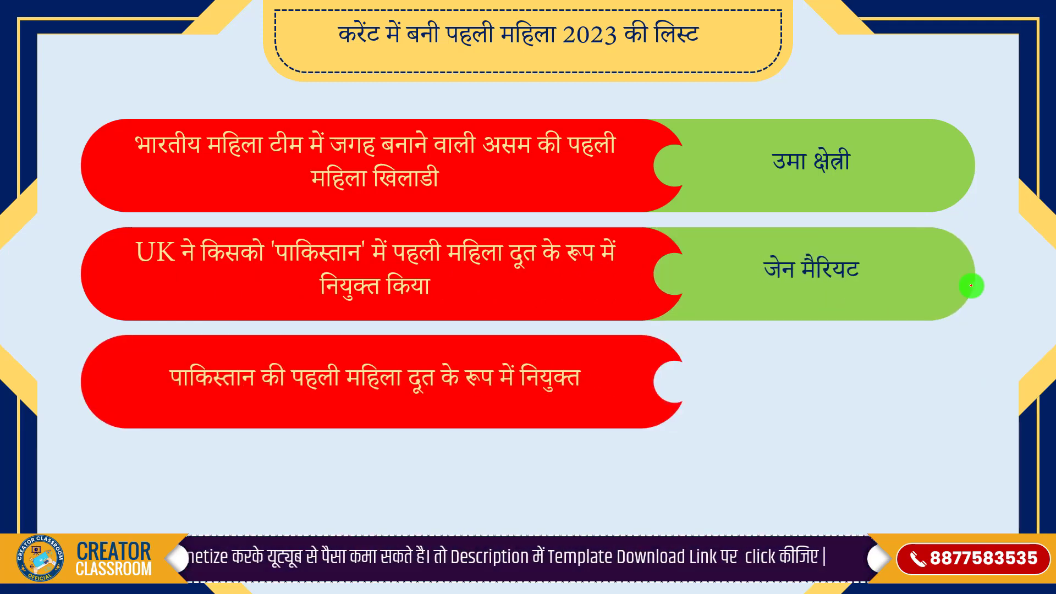
key("Right")
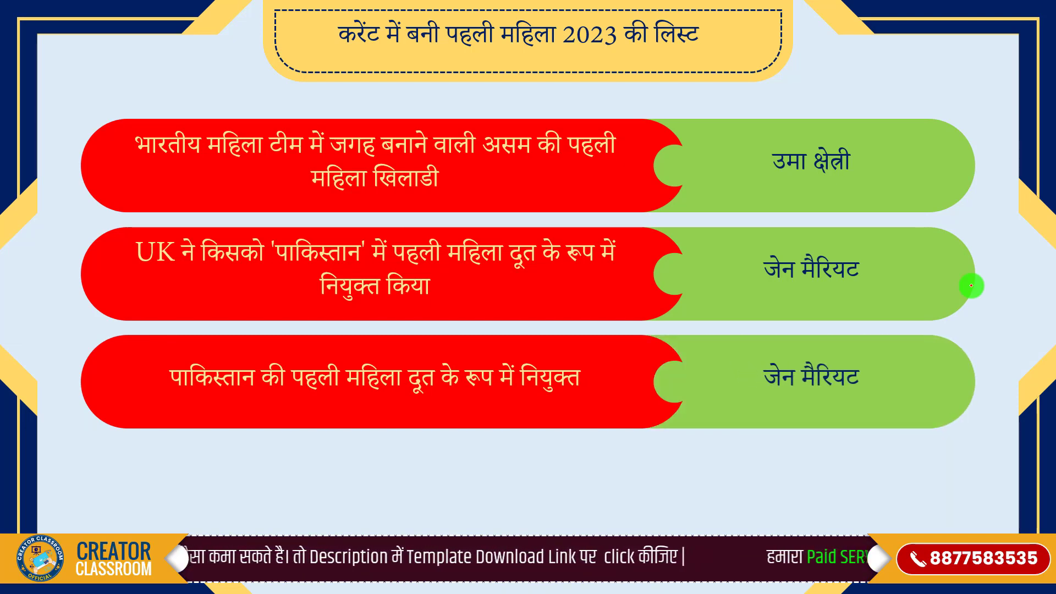
key("Right")
key("Right")
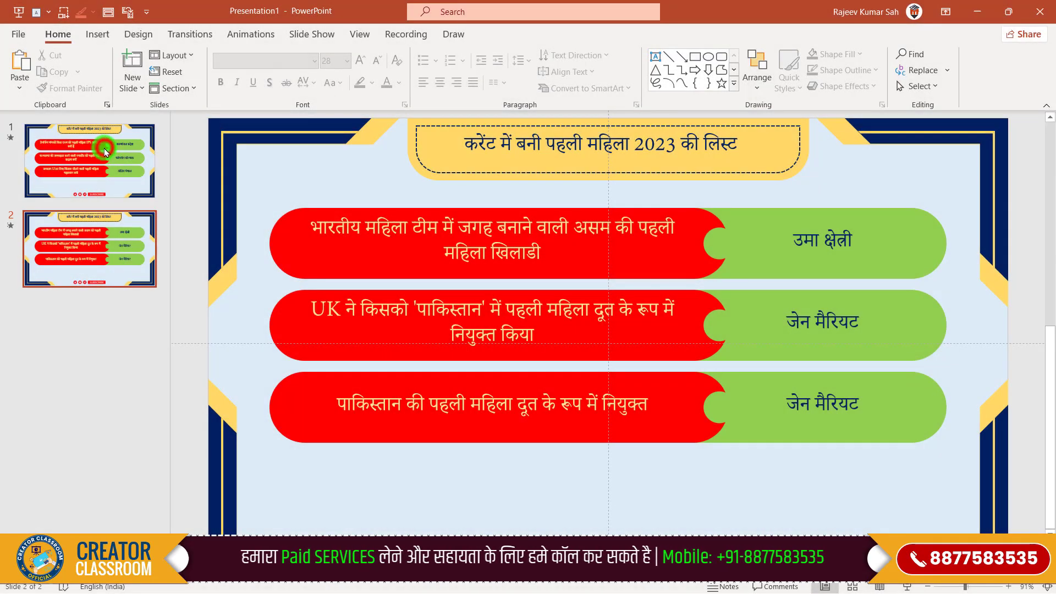
Add a new slide after slide 2 using the Theme GK Semtences layout
left_click(106, 153)
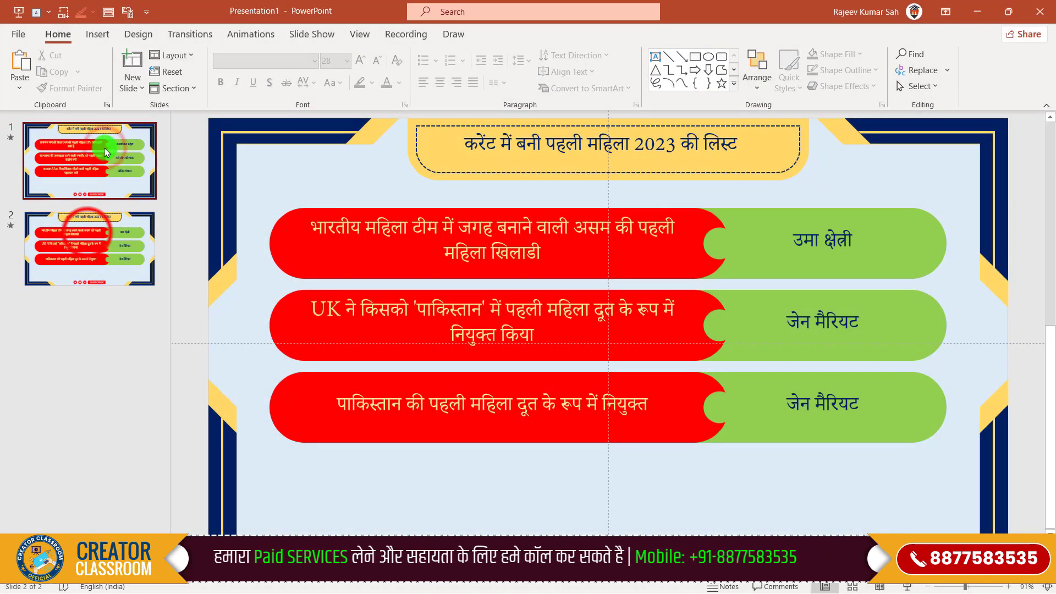
key("Down")
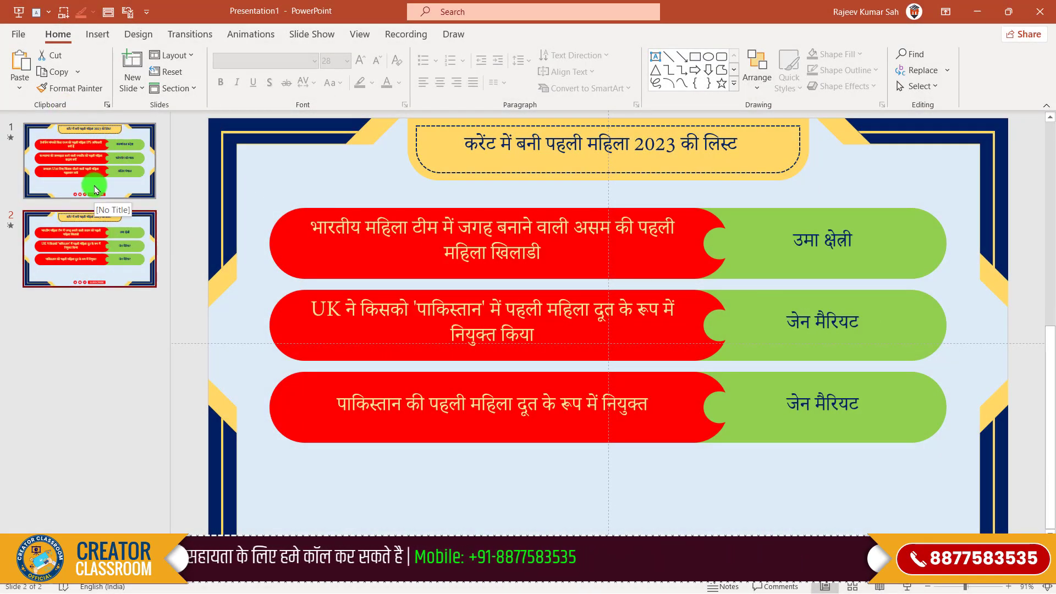
left_click(132, 82)
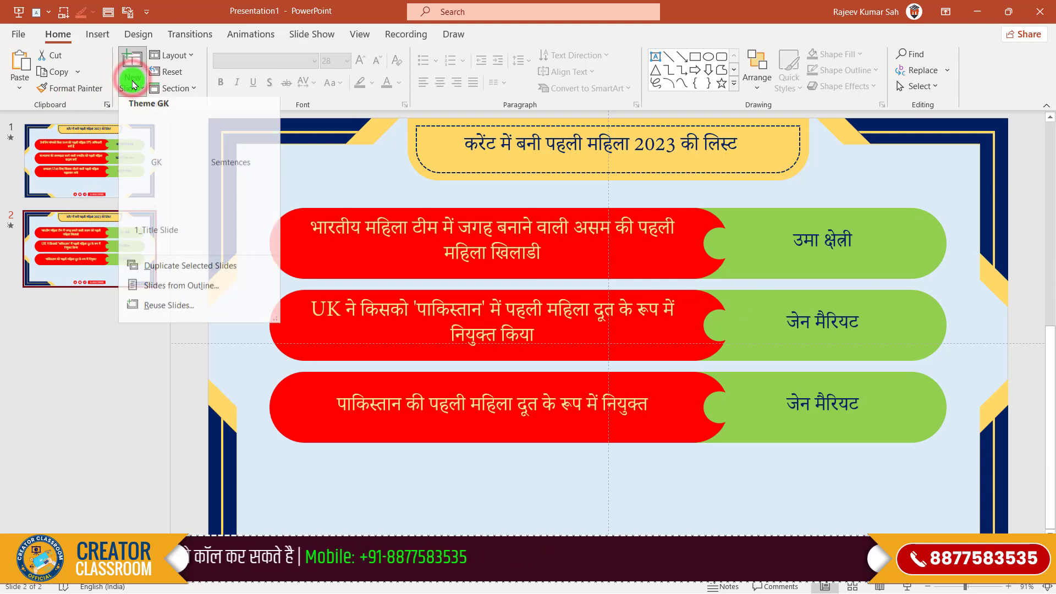
left_click(233, 137)
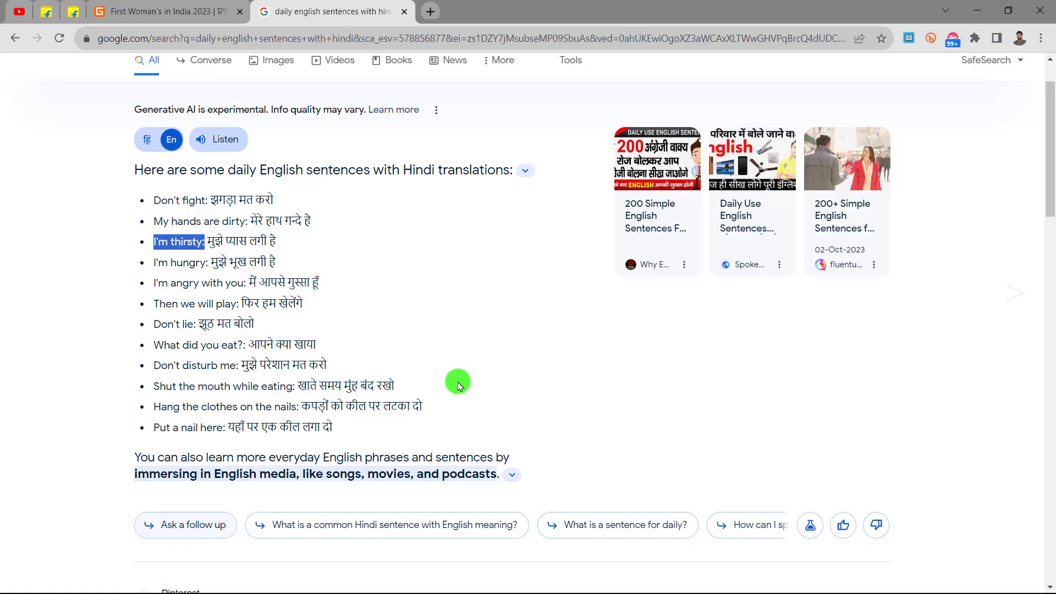
Paste the copied title phrase and format it as 'Daily English Sentences With Hind' in Capitalize Each Word case
left_click_drag(286, 245, 213, 241)
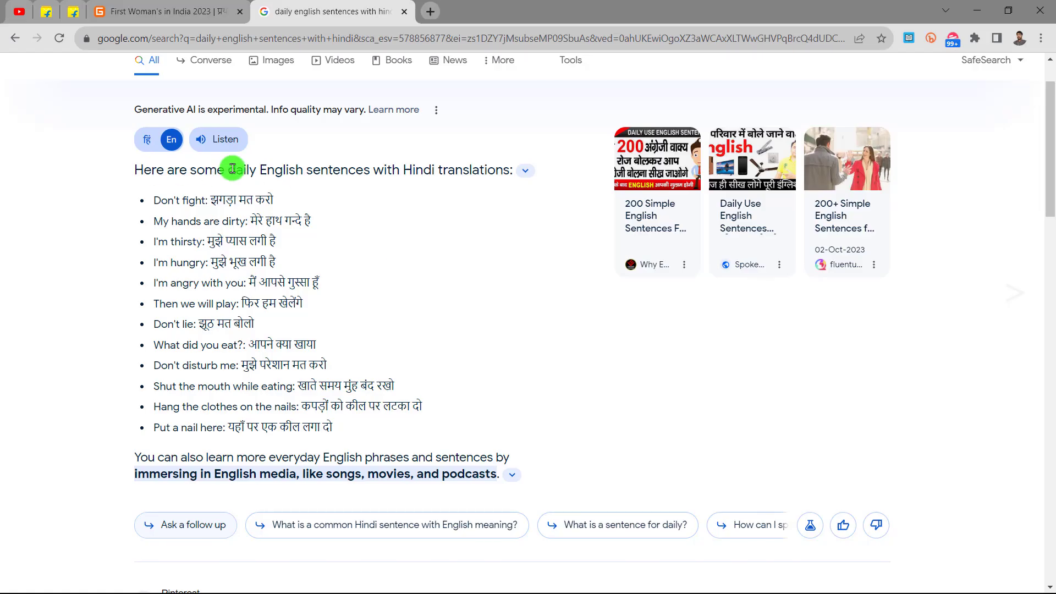
left_click_drag(230, 170, 432, 170)
key("ctrl+c")
key("alt+Tab")
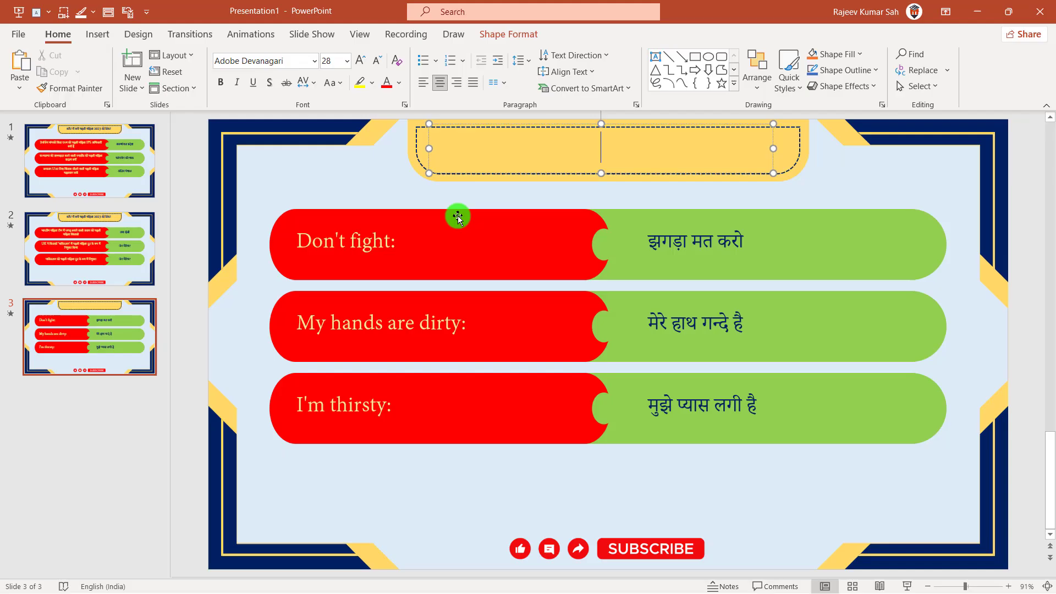
key("ctrl+v")
left_click(426, 144)
left_click(333, 83)
left_click(378, 155)
left_click(338, 169)
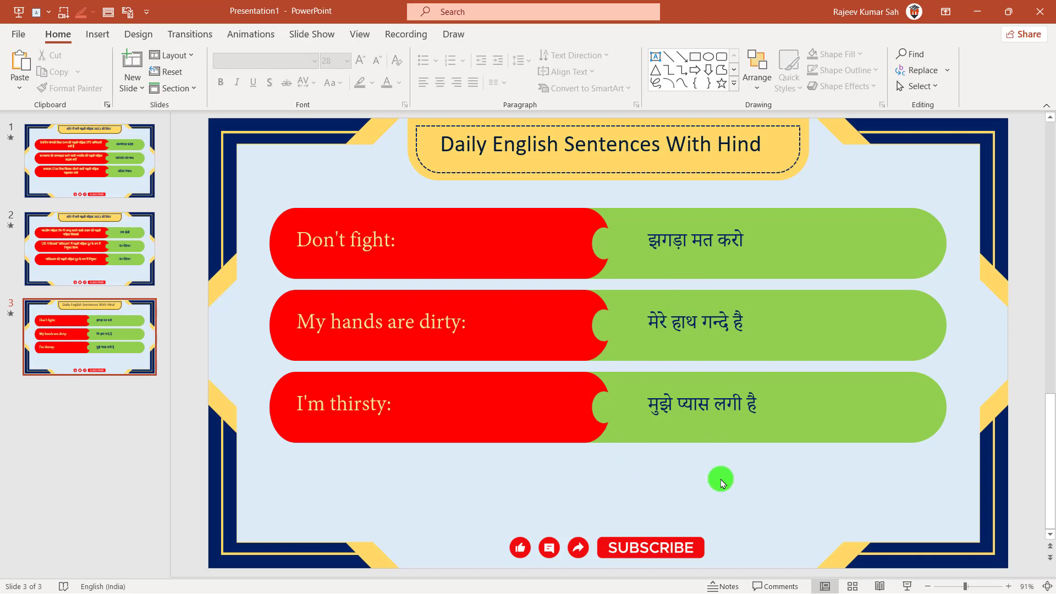
left_click(312, 34)
left_click(77, 55)
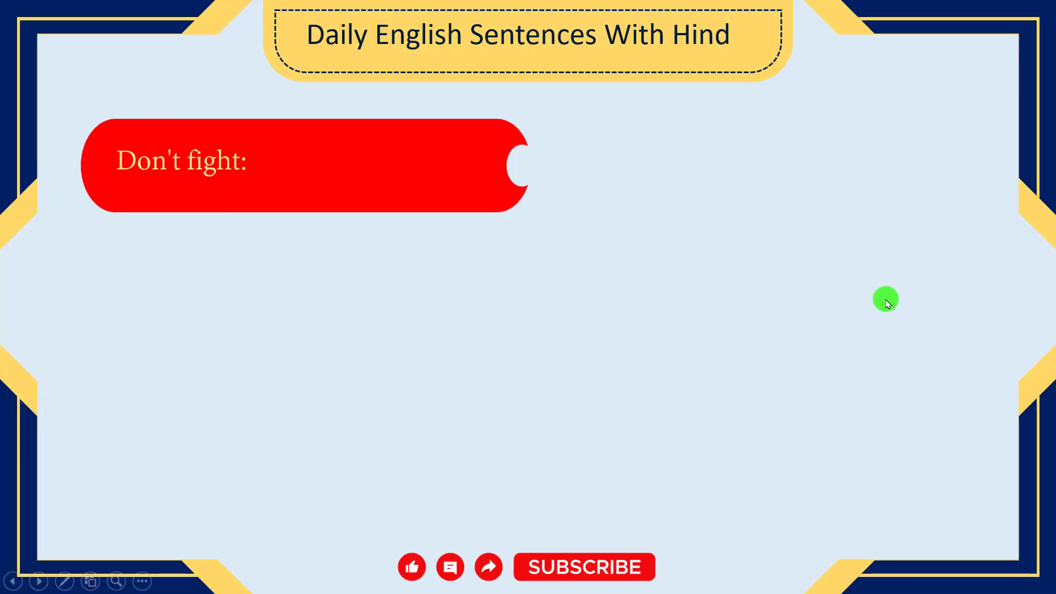
left_click(886, 300)
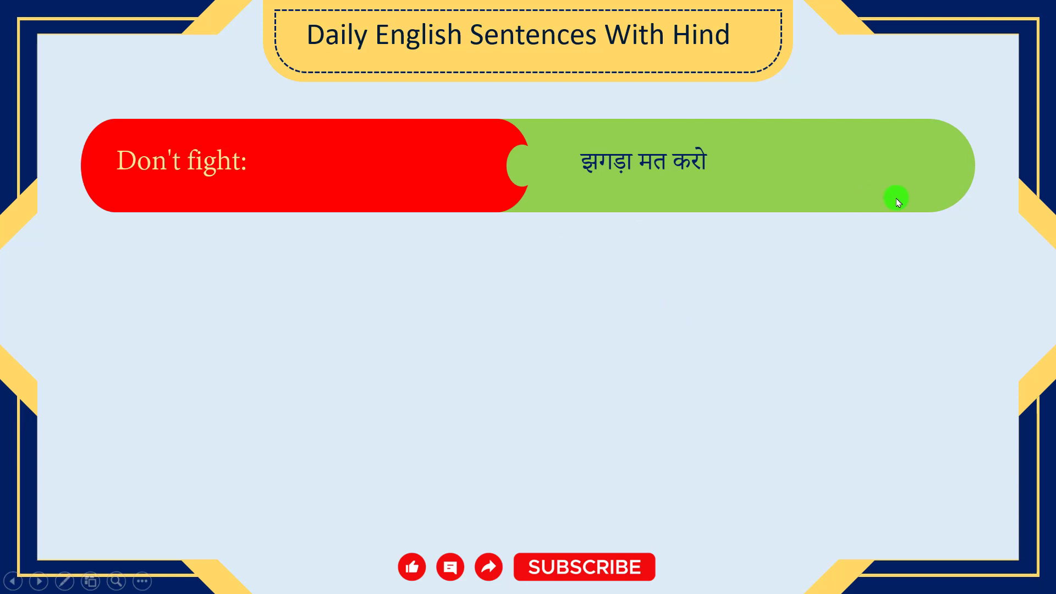
left_click(899, 232)
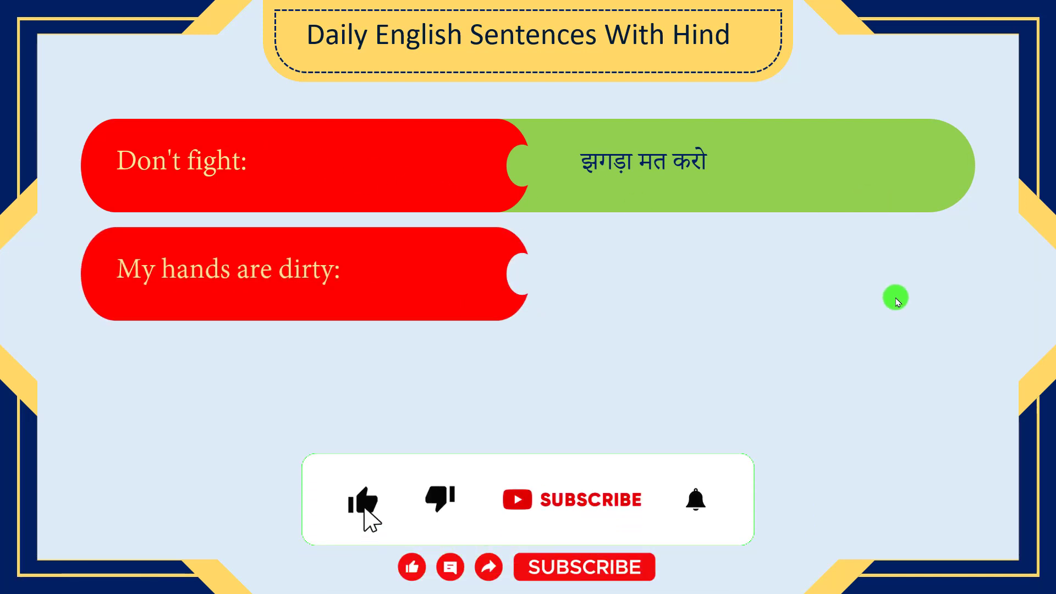
left_click(897, 301)
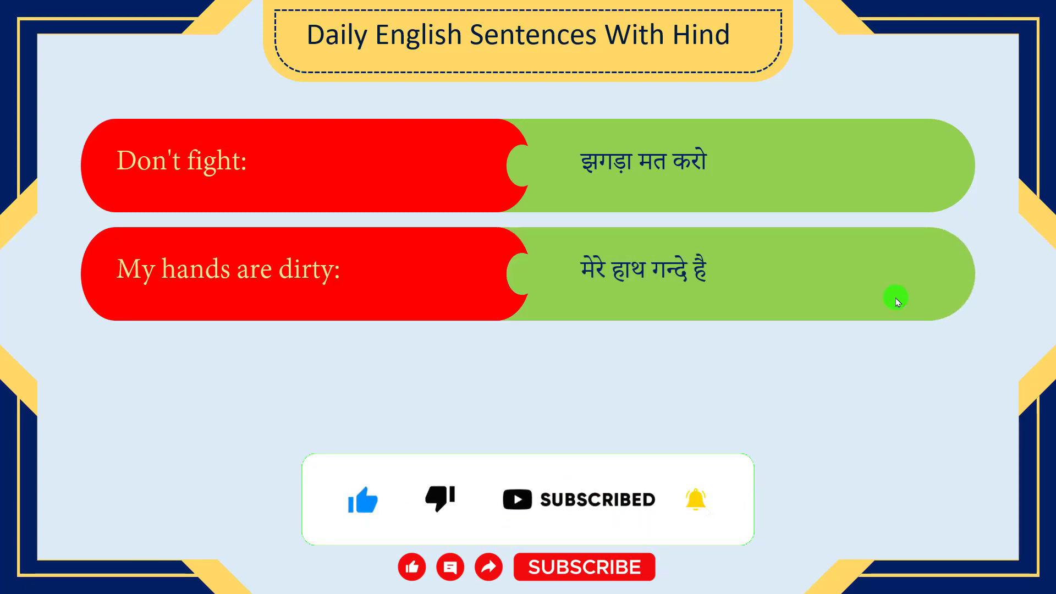
left_click(896, 298)
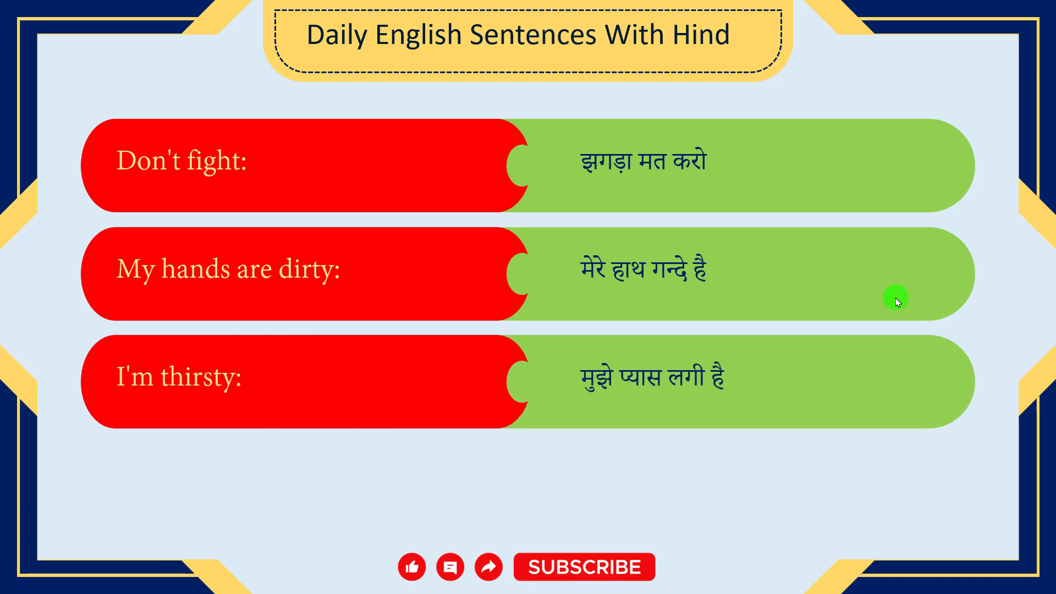
left_click(896, 298)
left_click(895, 298)
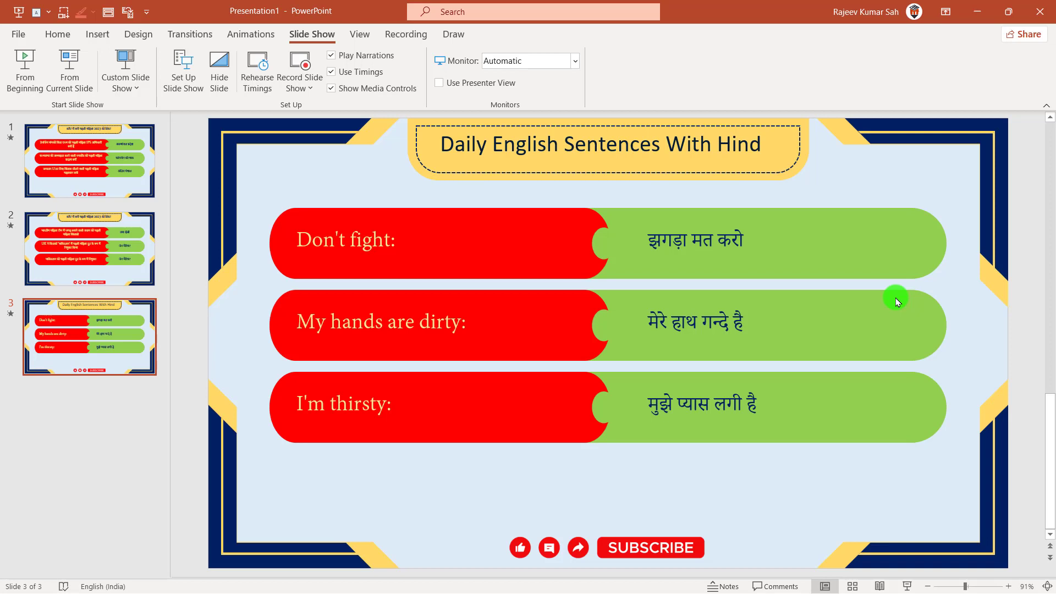